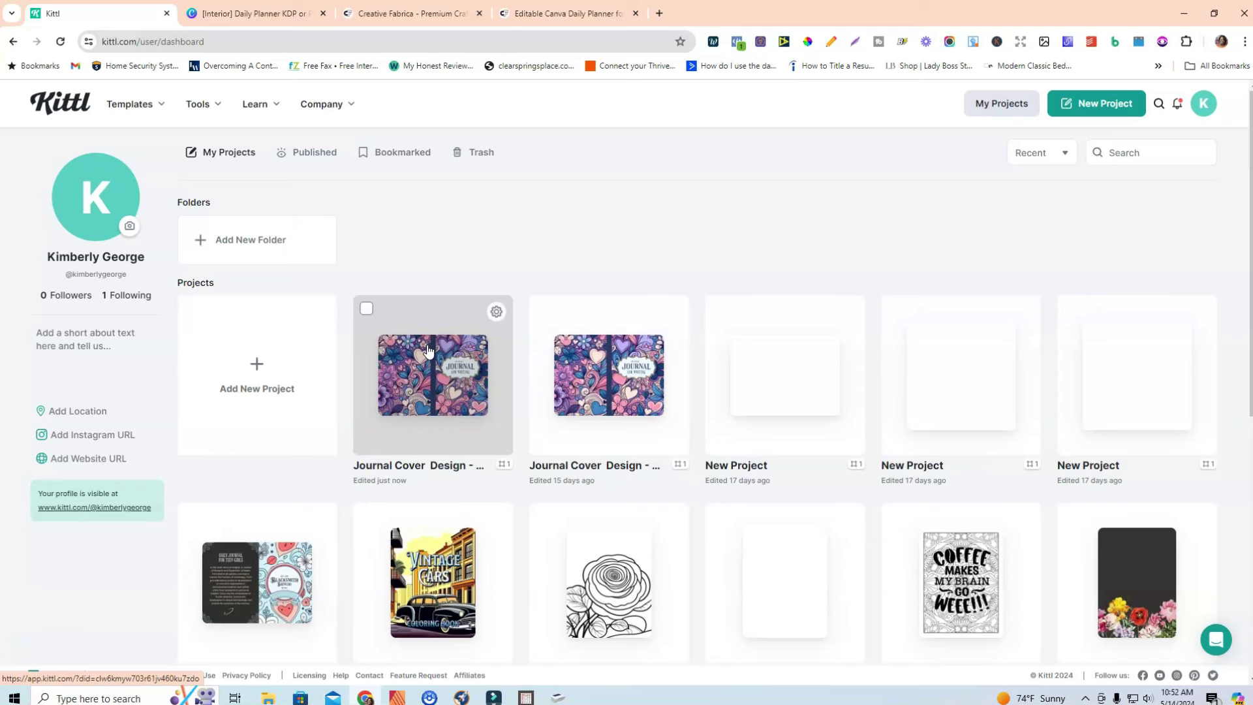
- Open the most recently edited journal cover project and replace "Journal" with "Planner" in the project name
click(460, 400)
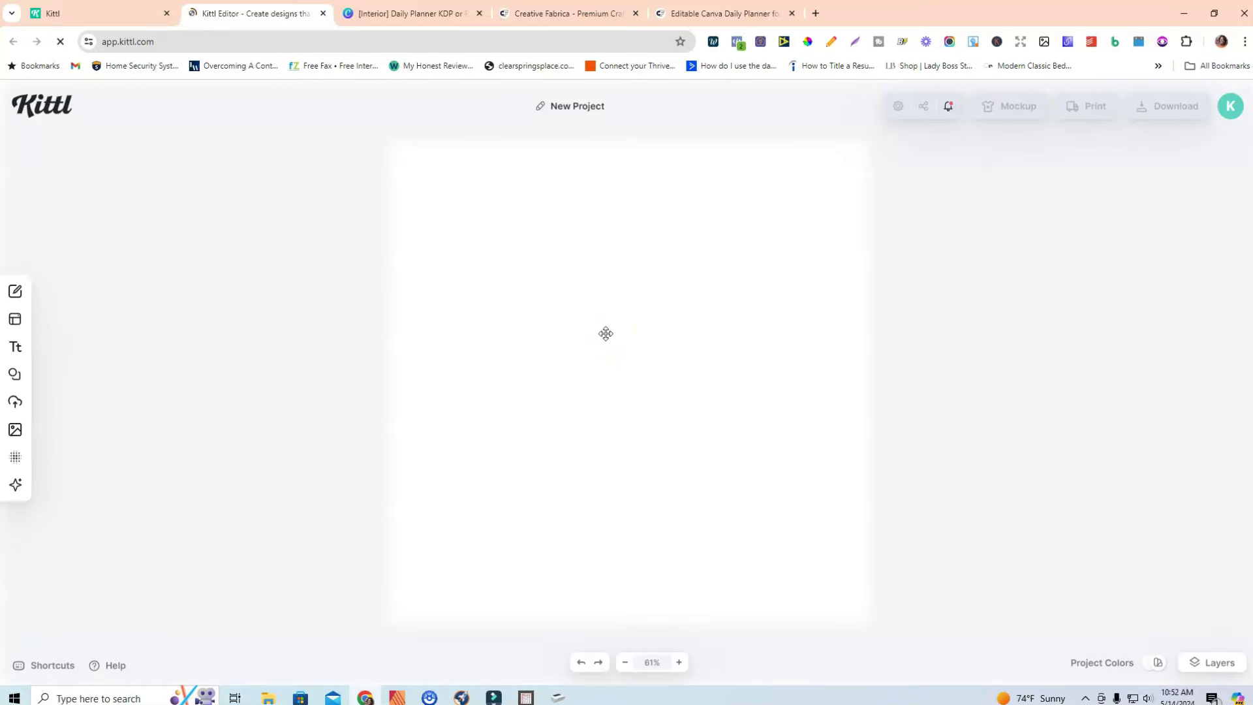
click(598, 370)
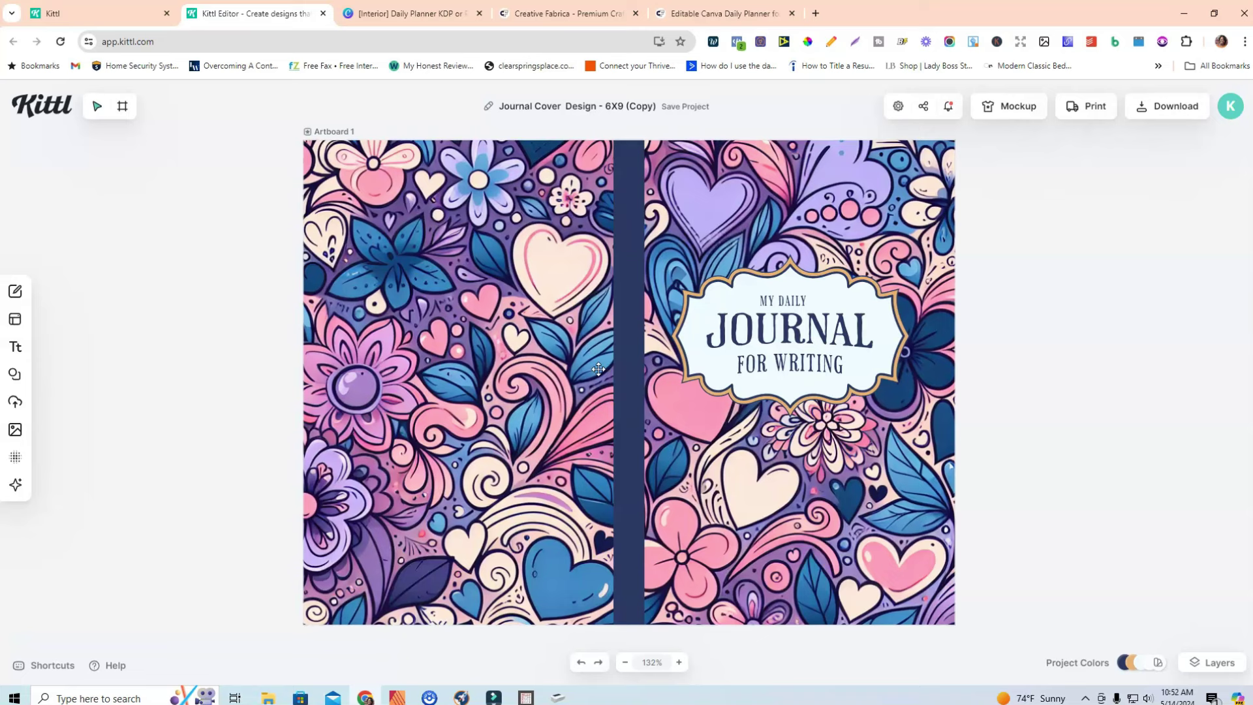
click(550, 105)
click(510, 102)
double_click(510, 103)
text(Planner)
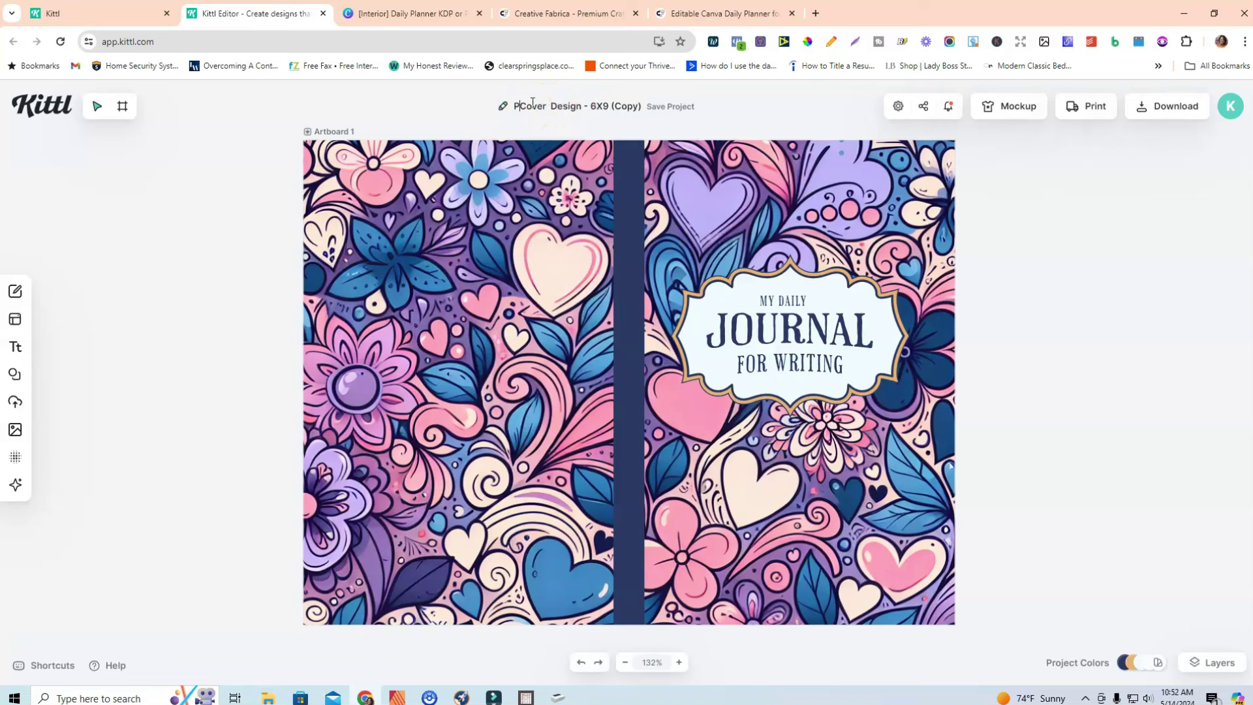
- Remove "(Copy)" from the end of the project name so it reads "Planner Cover Design - 6X9"
click(650, 105)
key(BackSpace)
key(BackSpace)
key(BackSpace)
key(BackSpace)
key(BackSpace)
key(BackSpace)
key(BackSpace)
click(1027, 342)
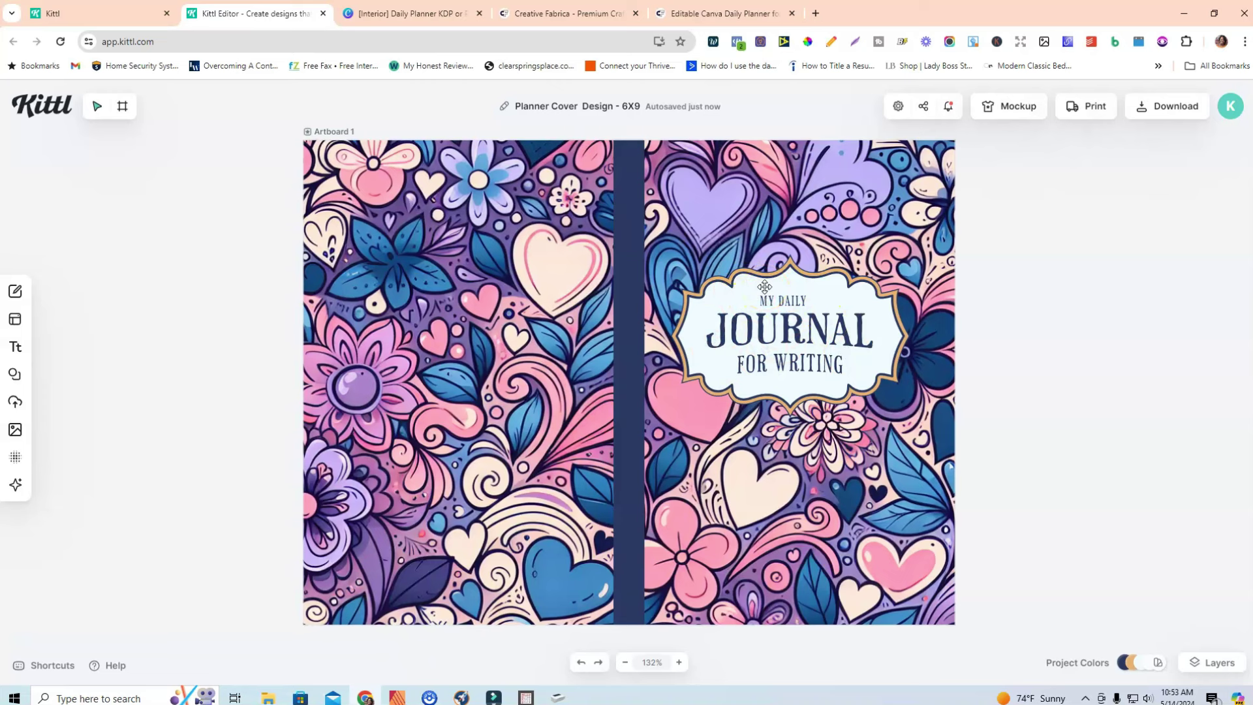
- Replace the word "JOURNAL" on the front cover label with "PLANNER"
click(736, 288)
click(786, 329)
double_click(786, 329)
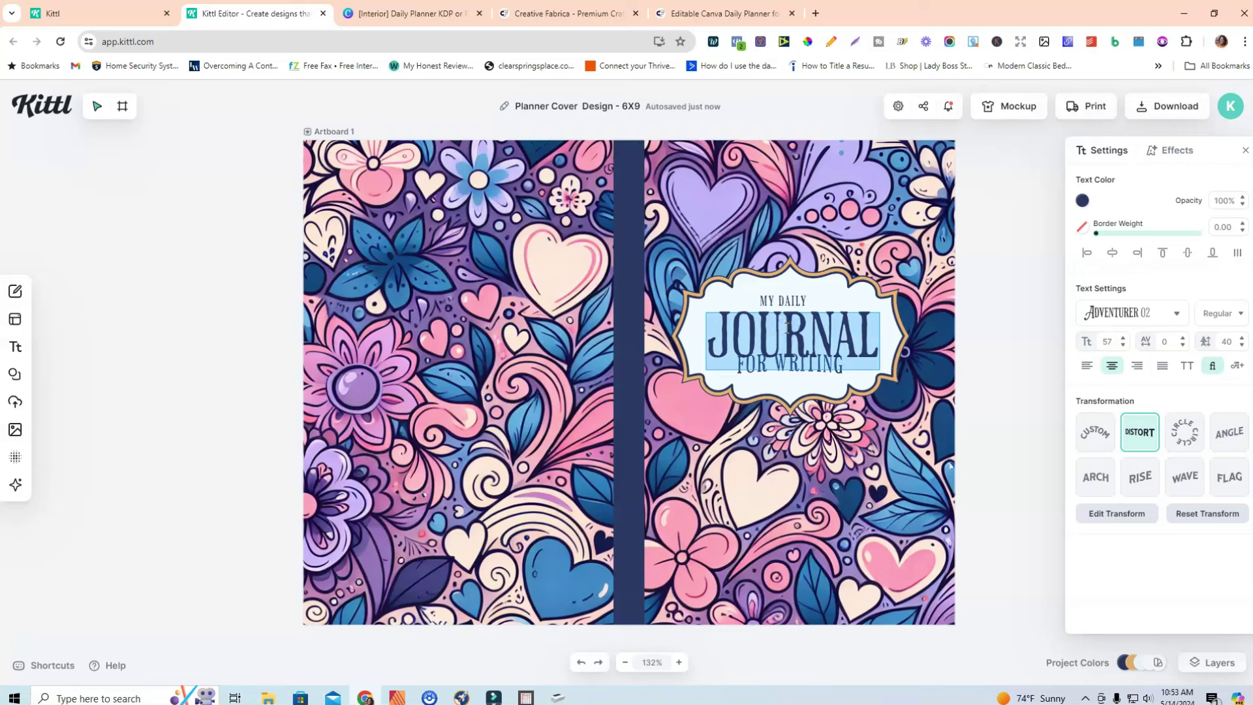
text(PLANNER)
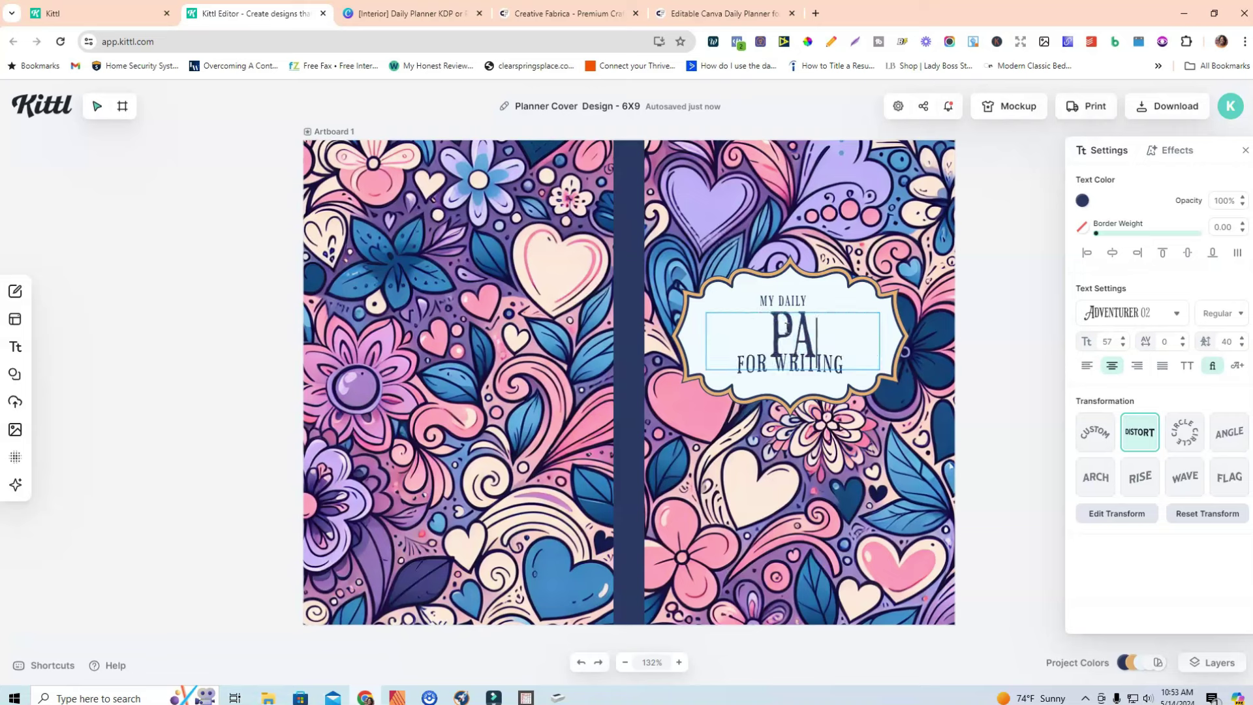
key(Escape)
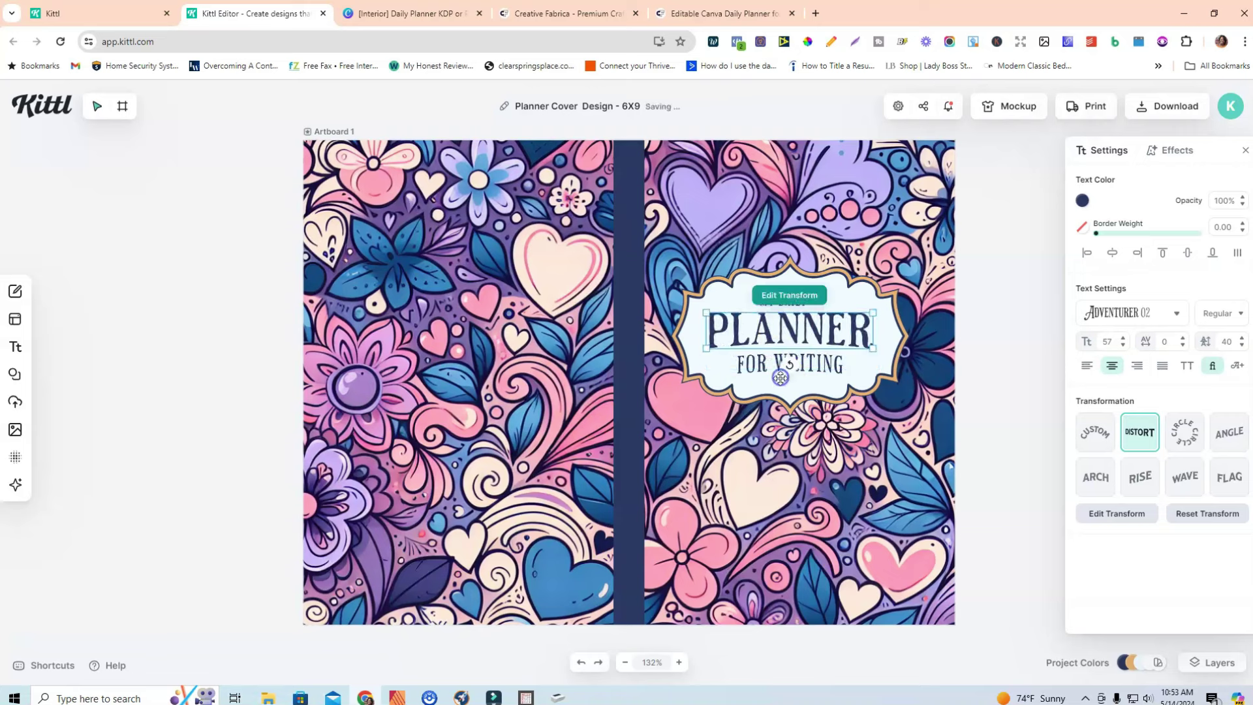
- Replace the "FOR WRITING" line on the front cover label with "AND TO-DO LIST"
click(833, 367)
drag(833, 367, 807, 378)
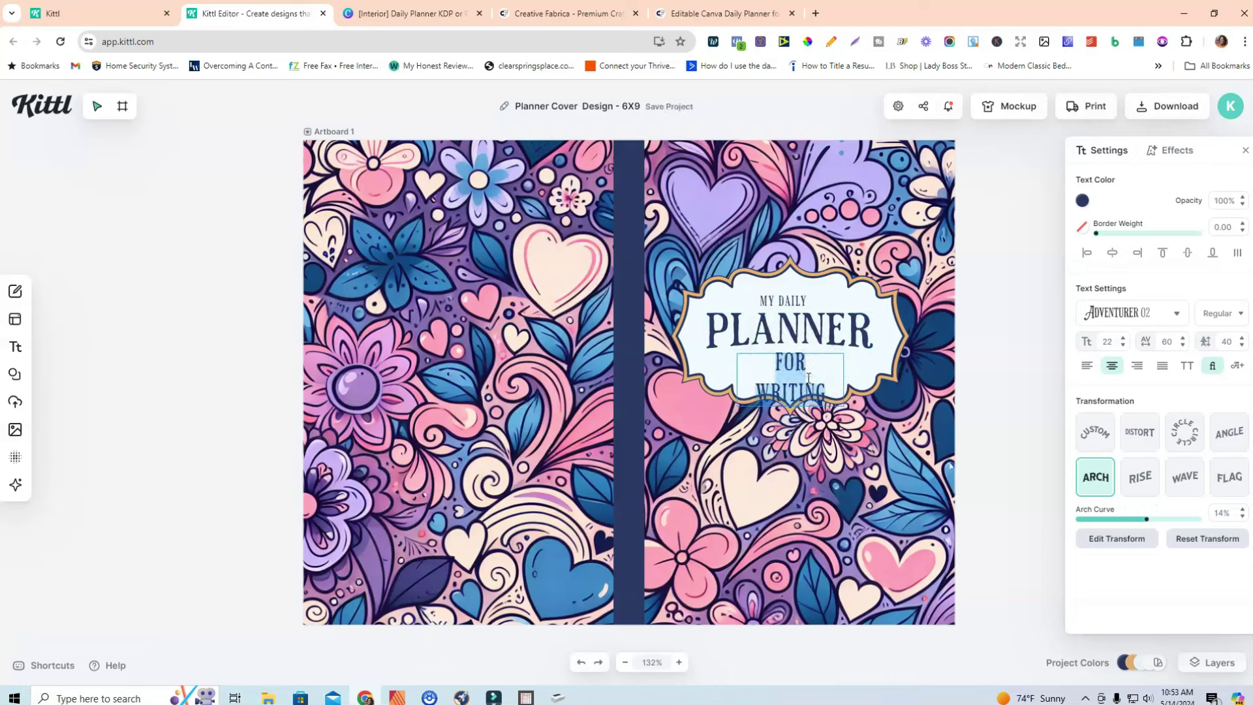
text(AND)
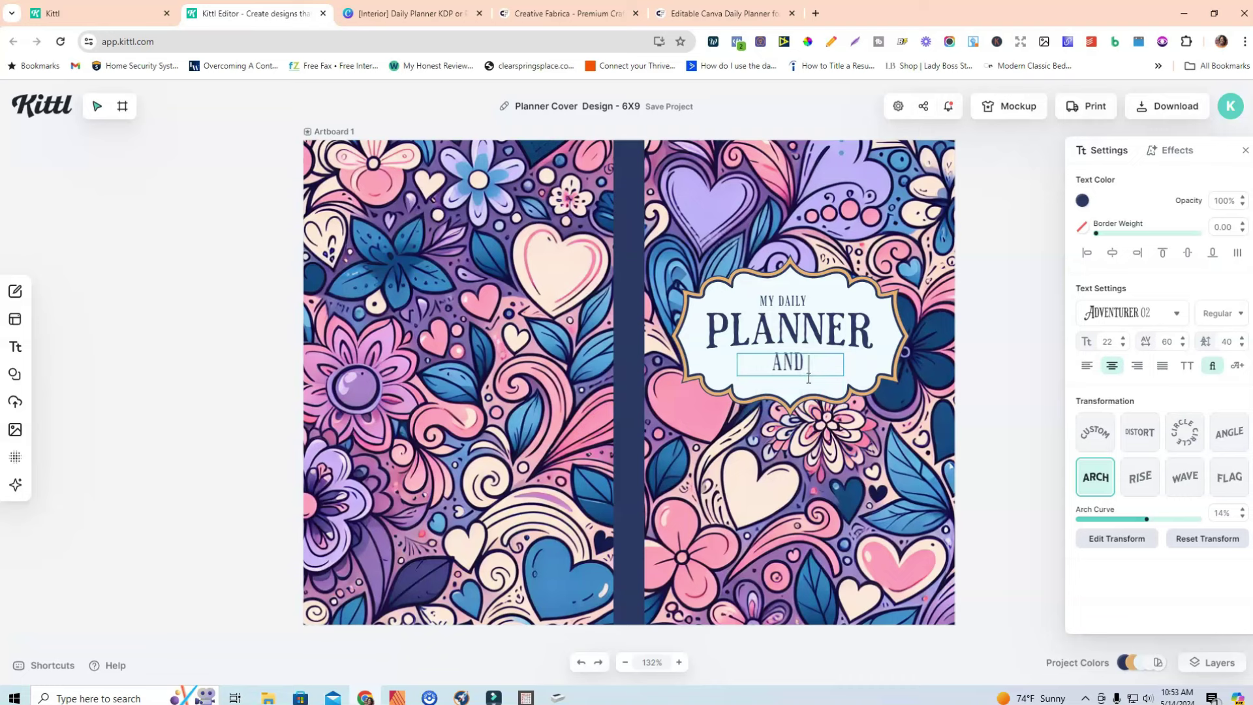
text(TOO)
key(BackSpace)
text(-DO)
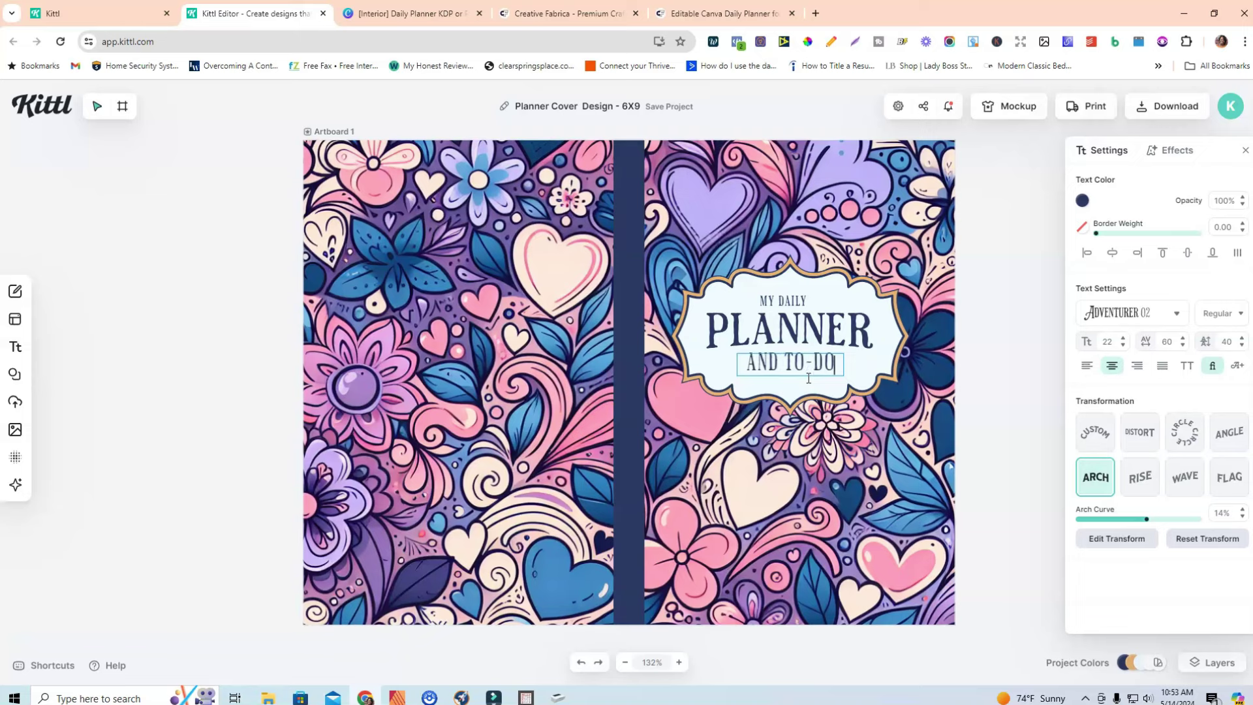
text( LIST)
click(916, 431)
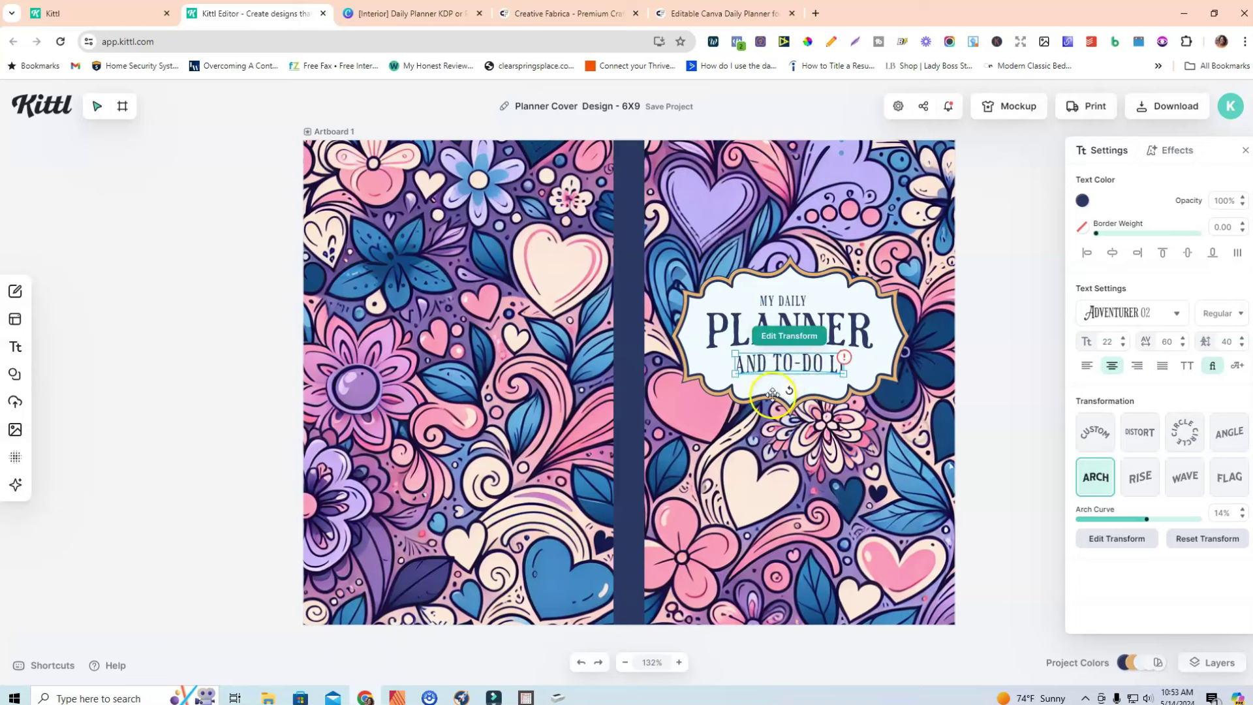
- Reduce the font size of the "AND TO-DO LIST" text to 18 so it fits on one line
double_click(794, 366)
triple_click(794, 363)
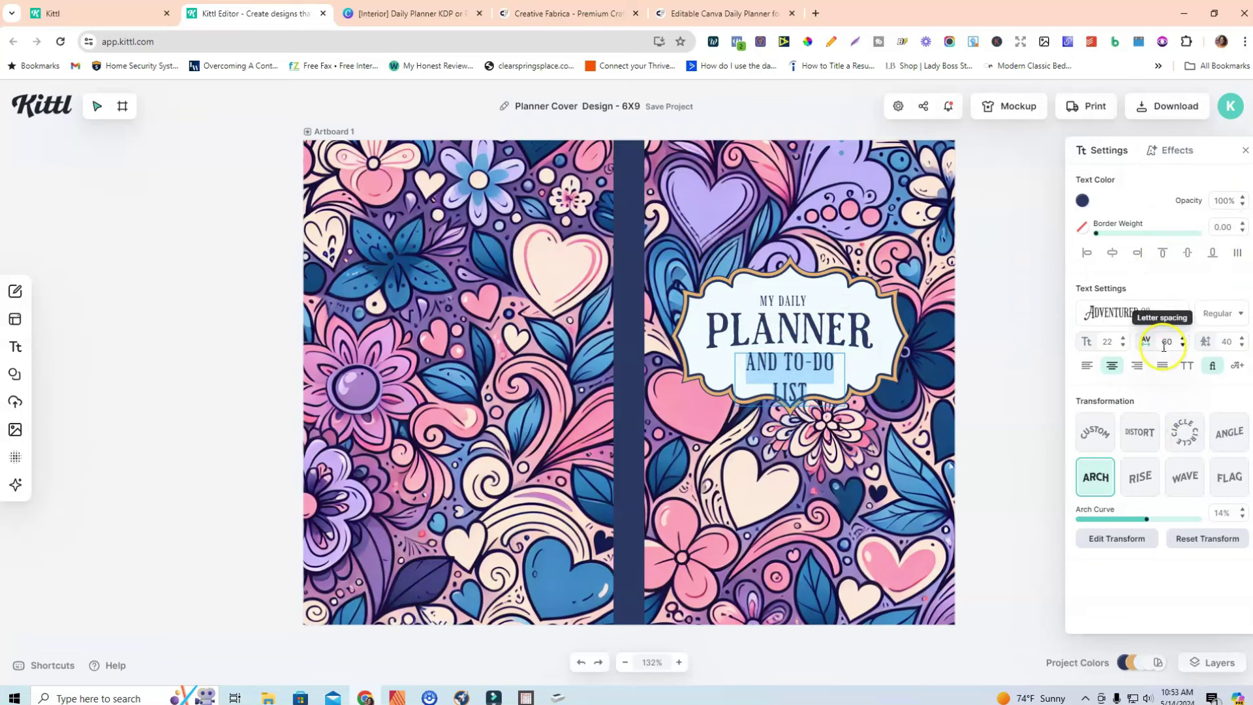
click(1123, 346)
click(1123, 345)
click(1122, 346)
click(1122, 346)
click(1123, 346)
click(1123, 338)
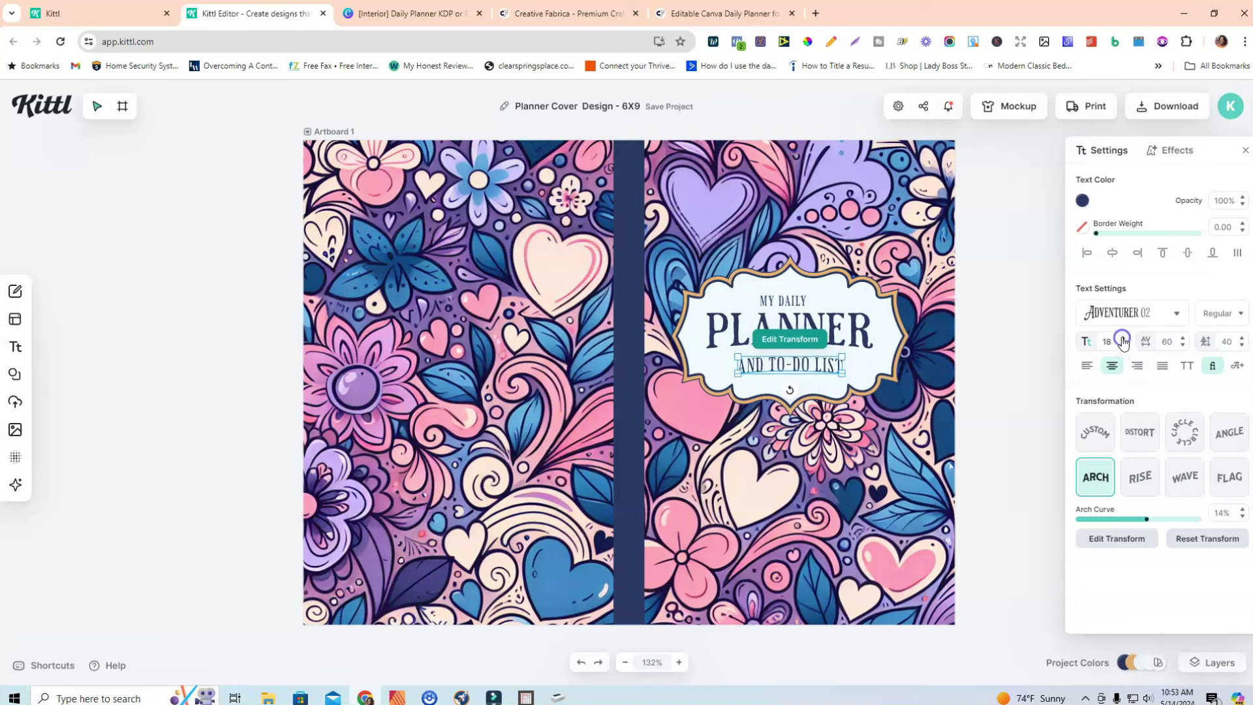
- Enlarge the "AND TO-DO LIST" text slightly and reposition it centered beneath "PLANNER" on the label
click(841, 358)
drag(842, 359, 846, 357)
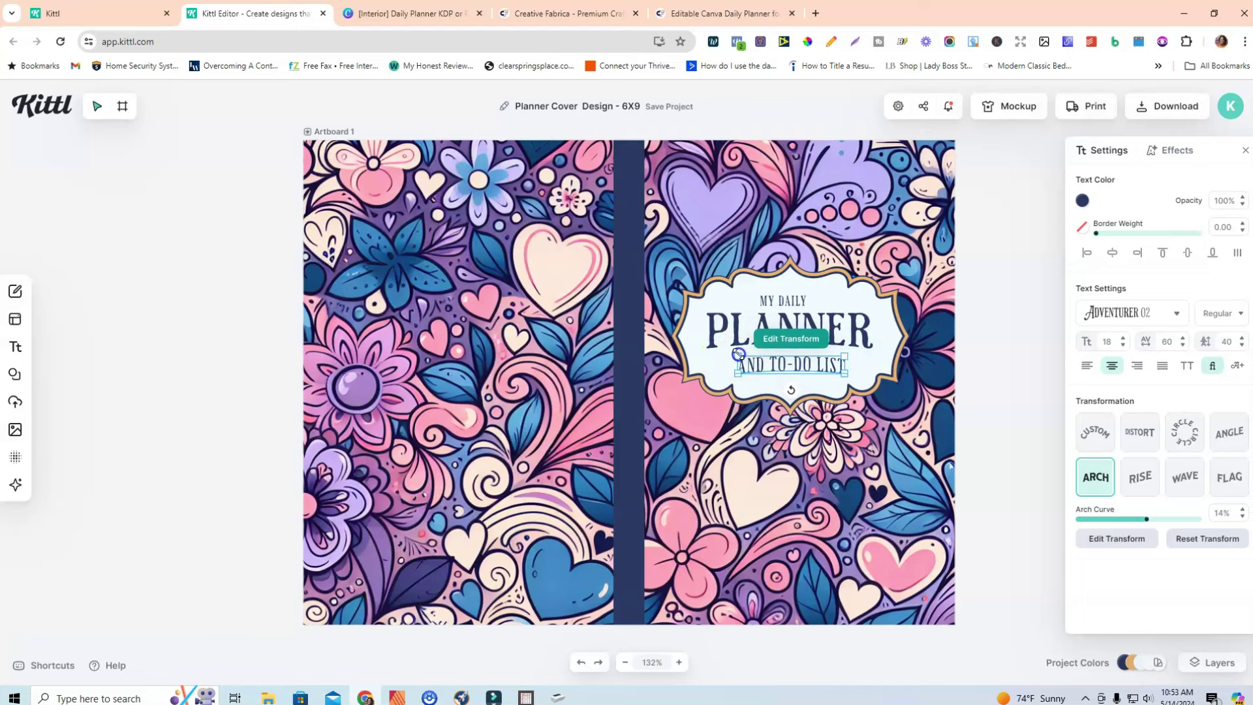
click(996, 370)
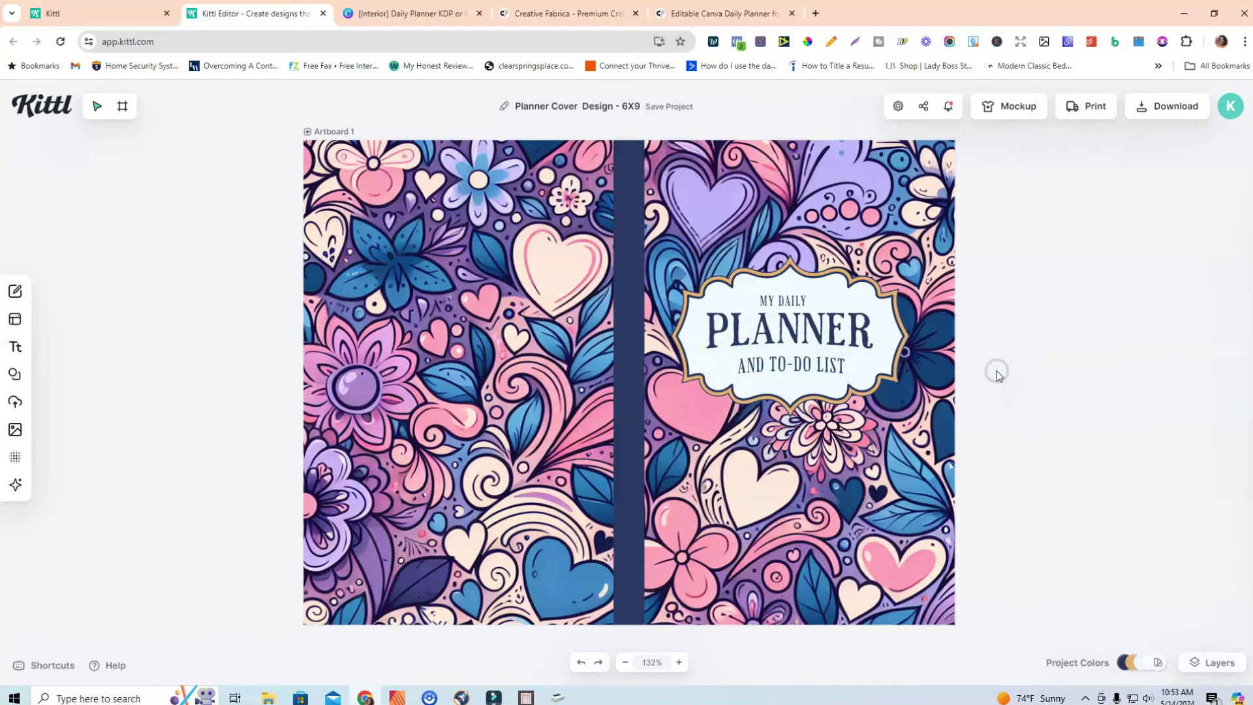
click(782, 364)
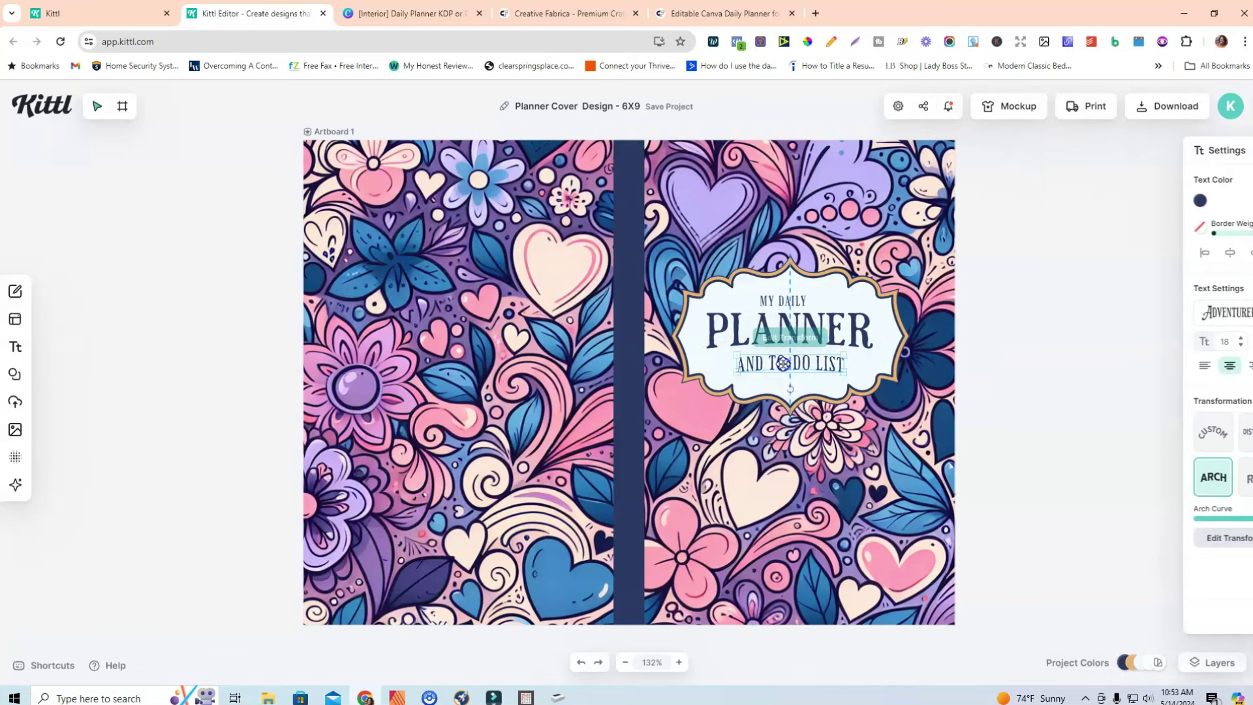
click(989, 367)
click(717, 380)
drag(782, 373, 781, 370)
click(978, 385)
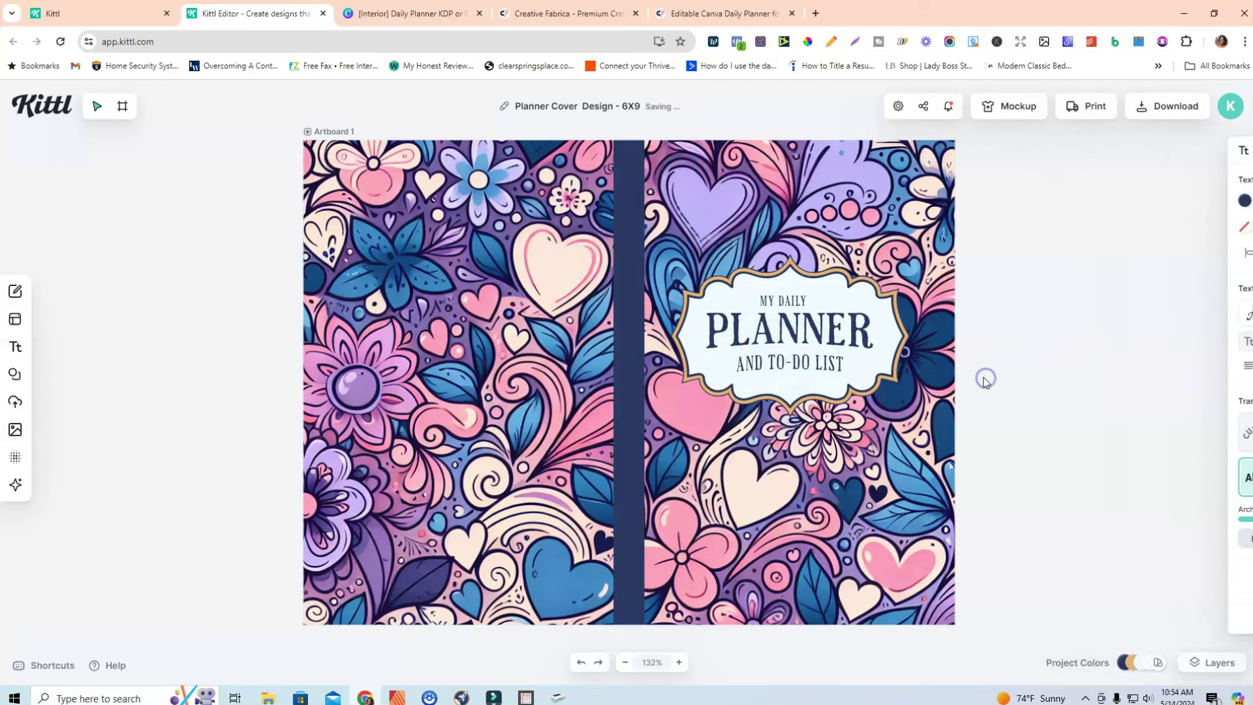
- Recolor the "MY DAILY" text with the pink sampled from the heart below the front cover label
click(726, 289)
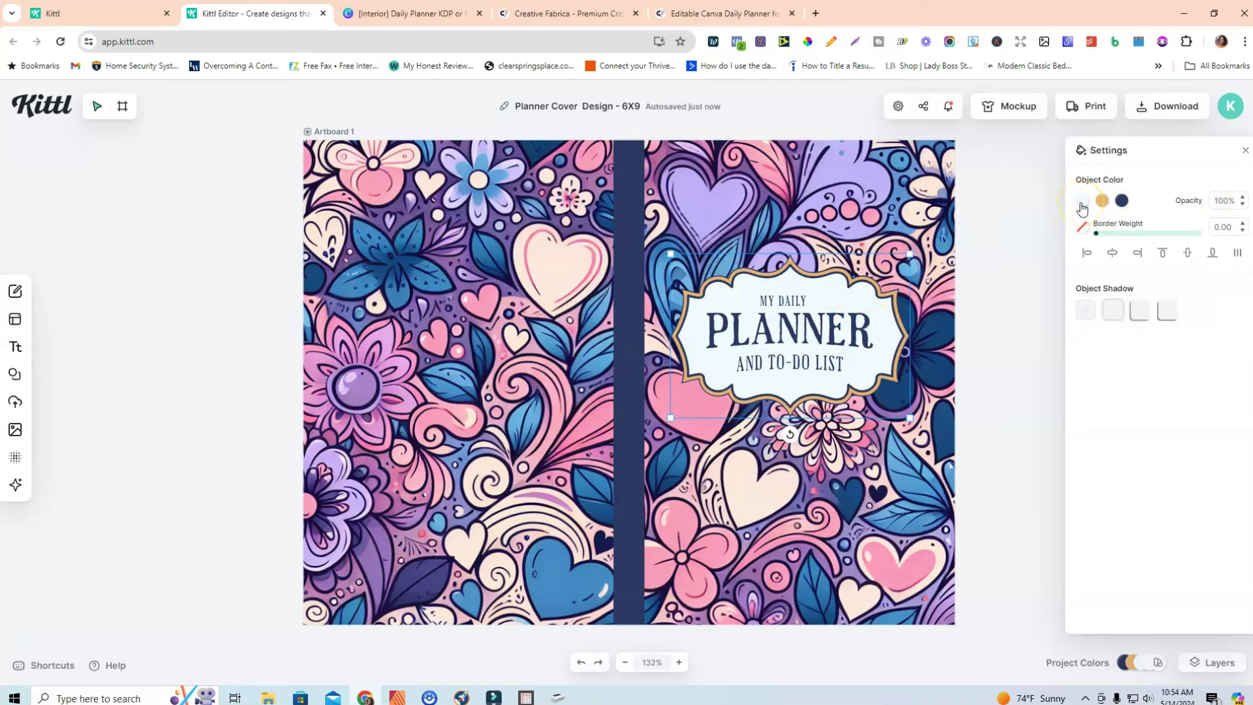
double_click(783, 301)
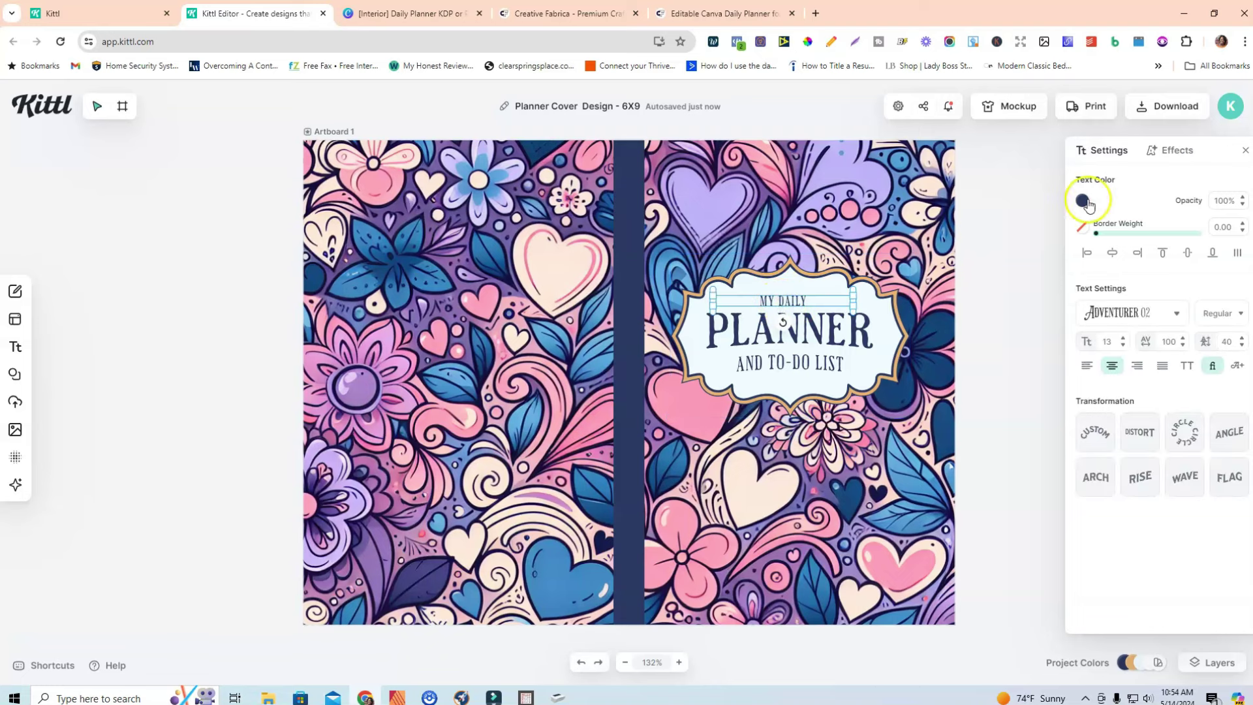
click(1082, 202)
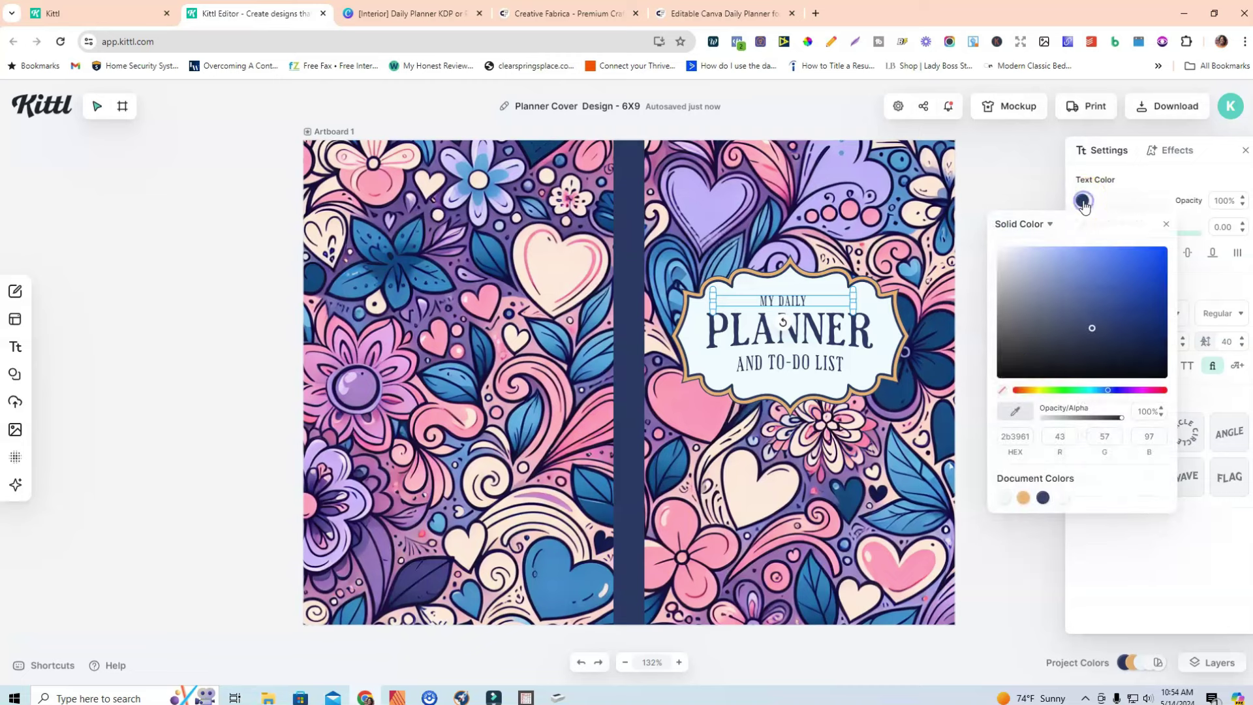
click(1014, 412)
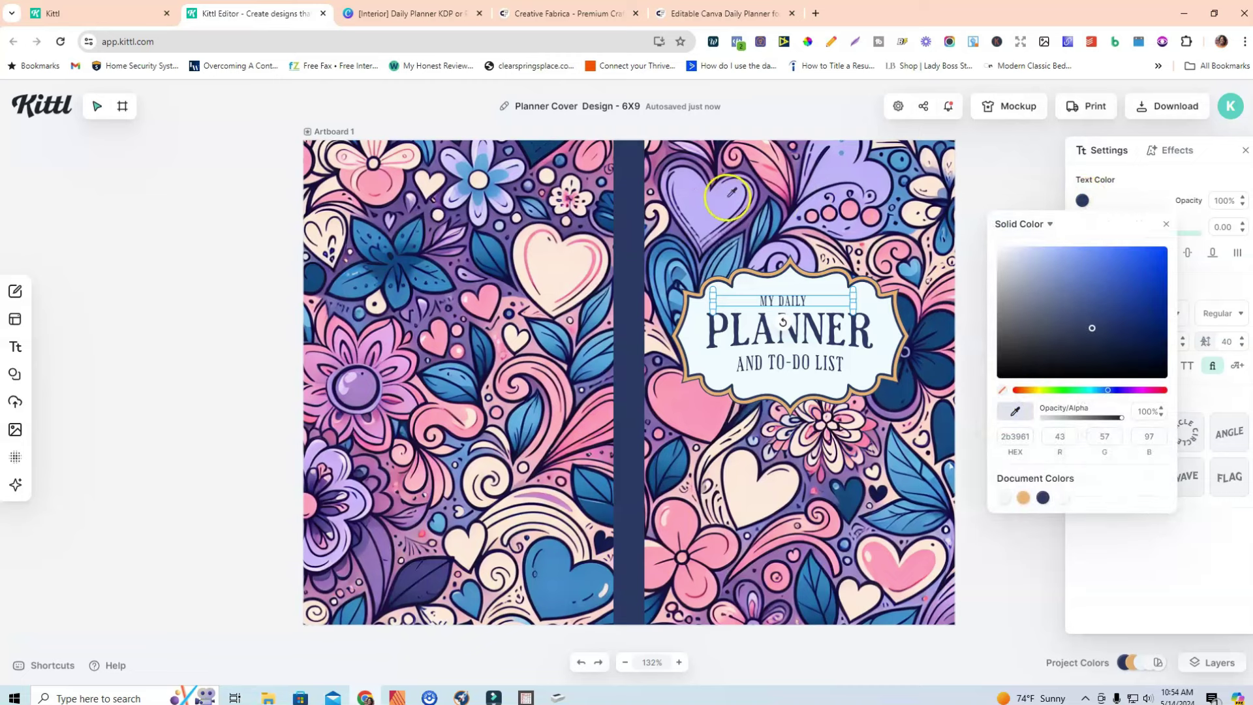
click(699, 410)
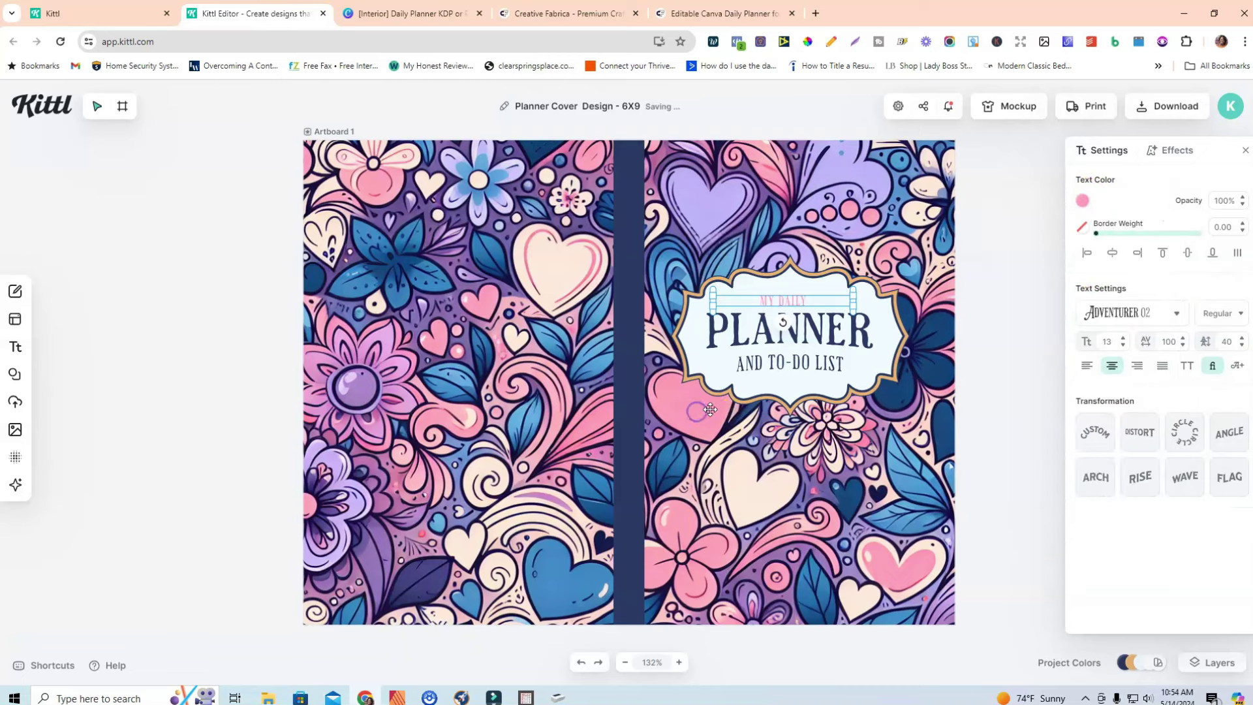
- Recolor the "PLANNER" text with the pink sampled from the heart below the label
click(737, 331)
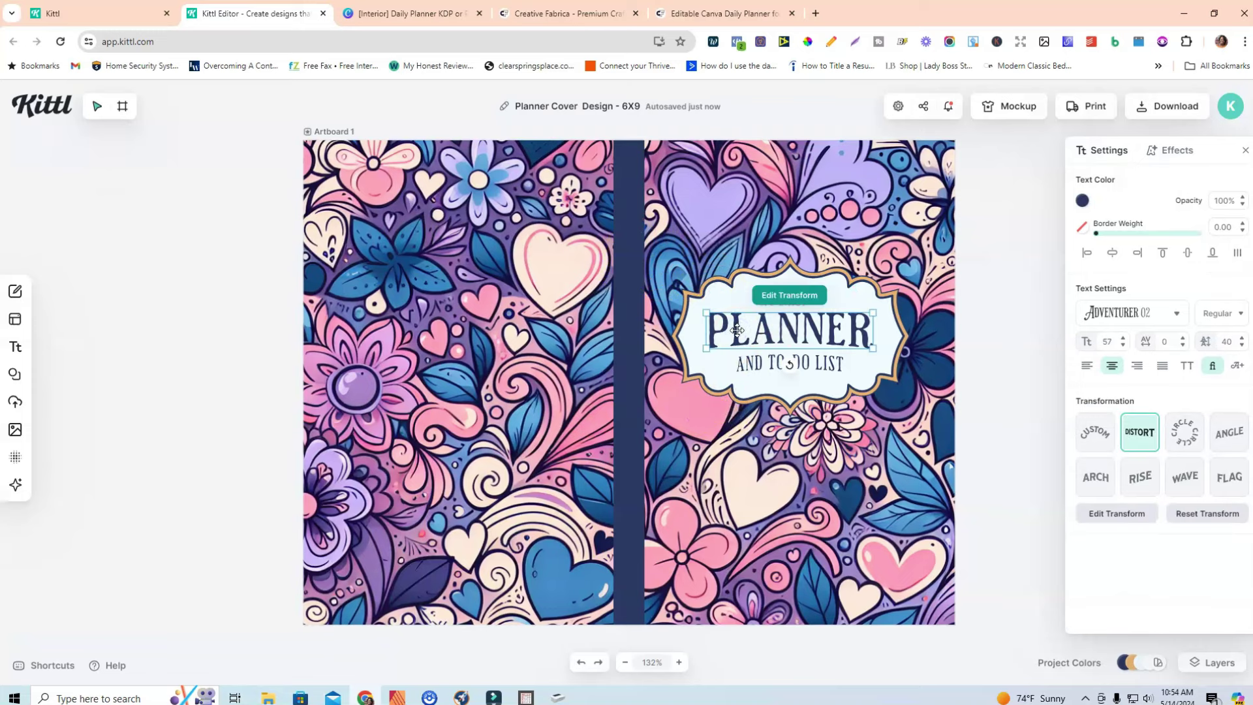
click(1082, 201)
click(1015, 417)
click(702, 417)
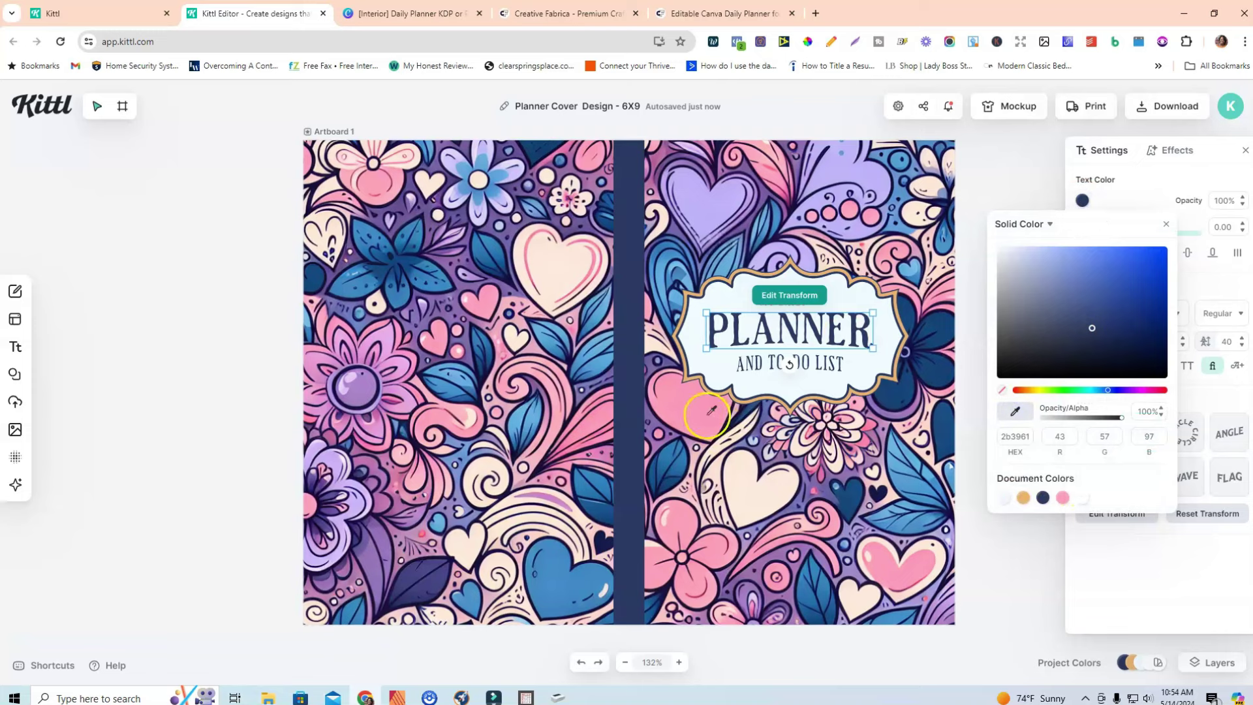
- Recolor the "AND TO-DO LIST" text with the document's pink color ff96ba
click(829, 366)
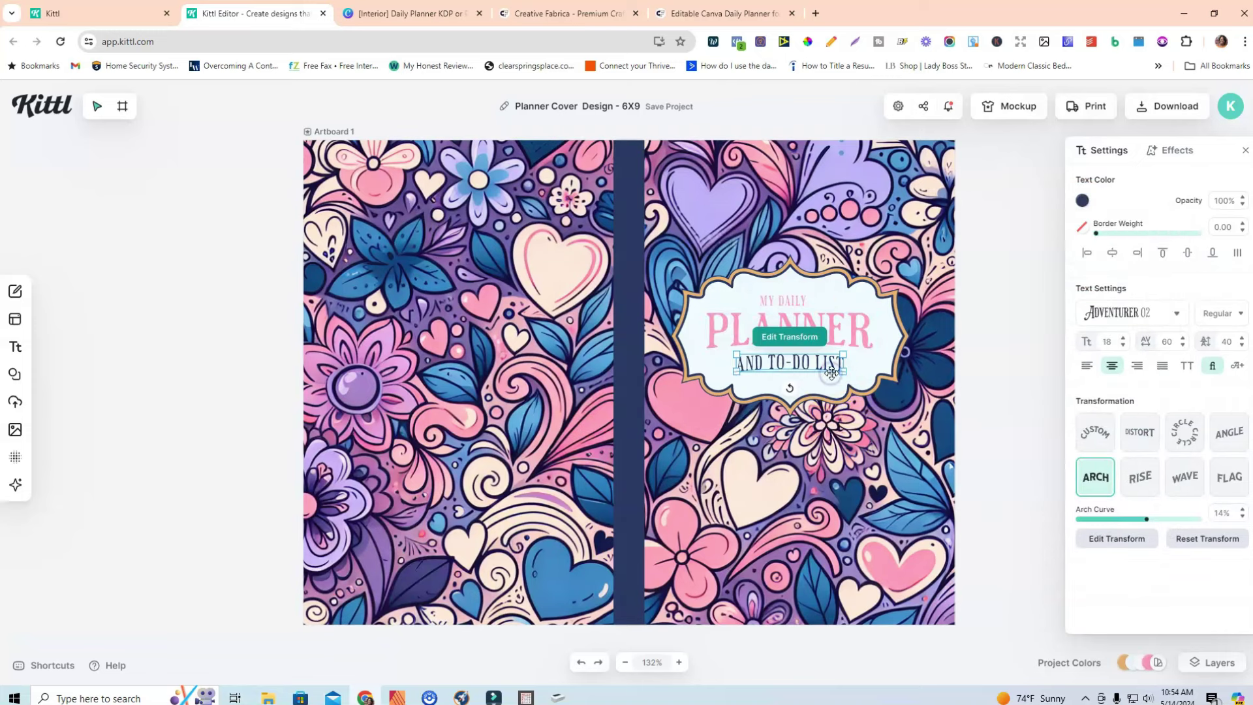
click(1083, 204)
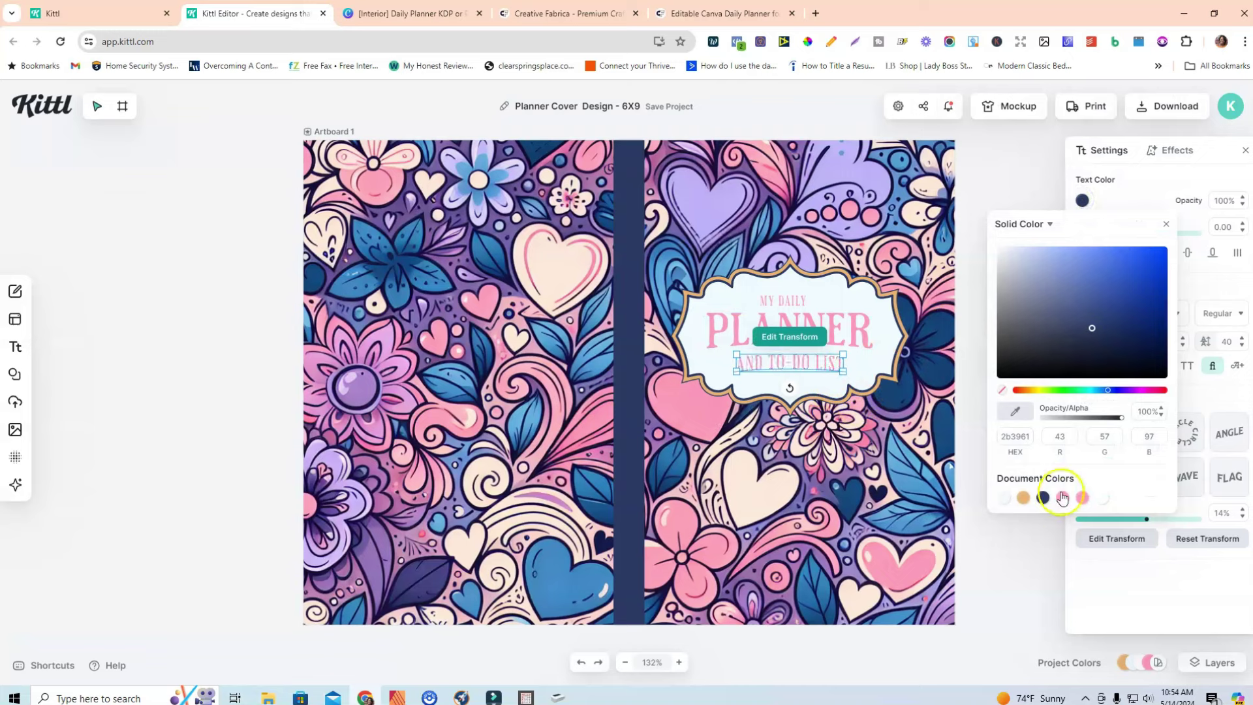
click(1081, 498)
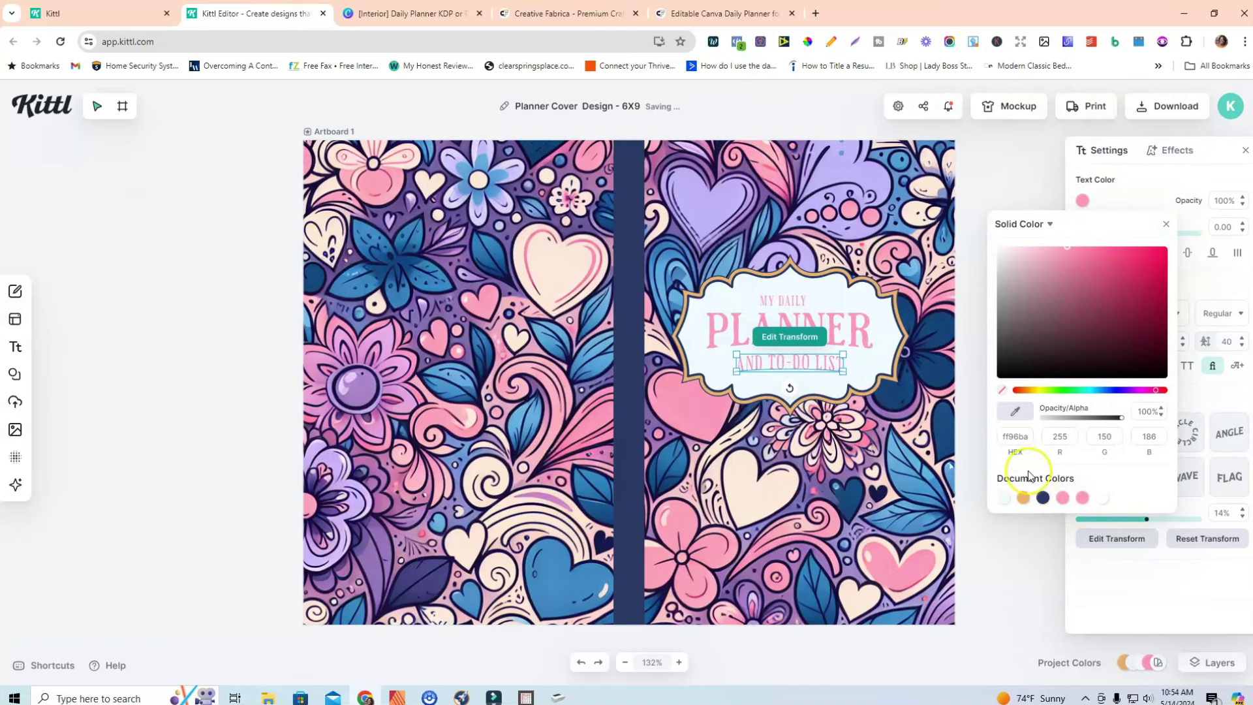
click(993, 566)
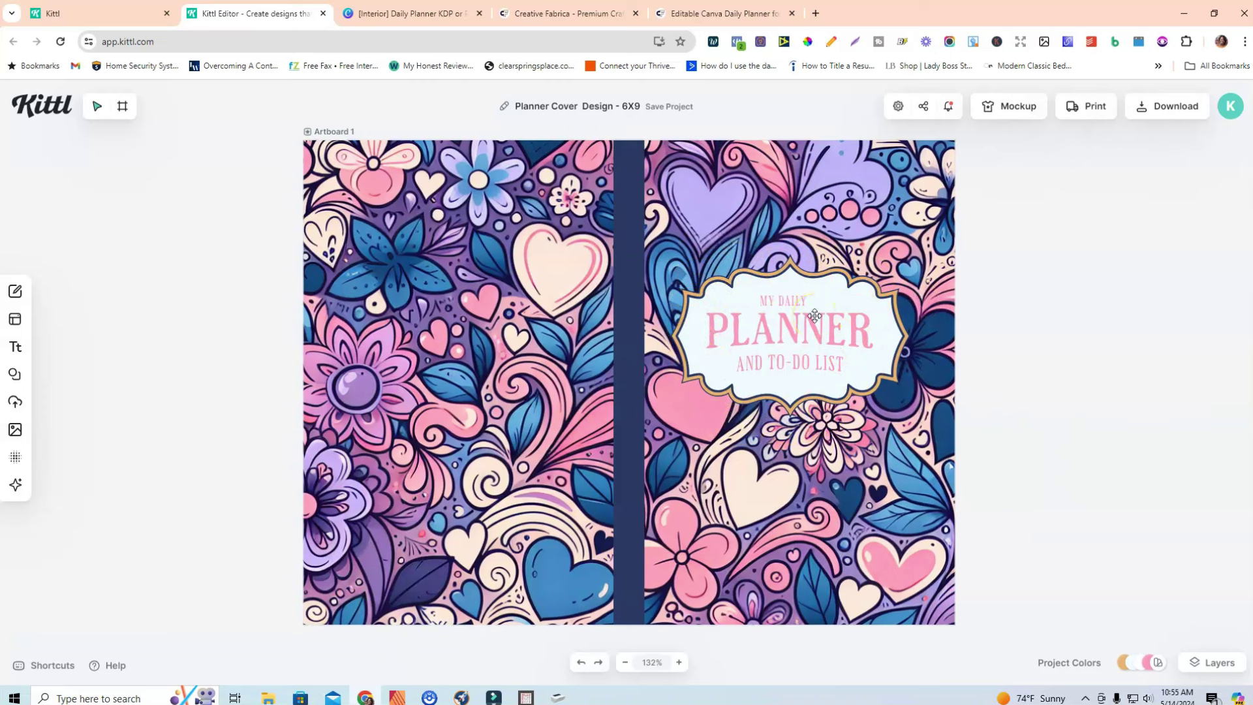
- Download Artboard 1 as a PDF, keeping inches as the unit and 300 DPI
click(861, 334)
click(1157, 115)
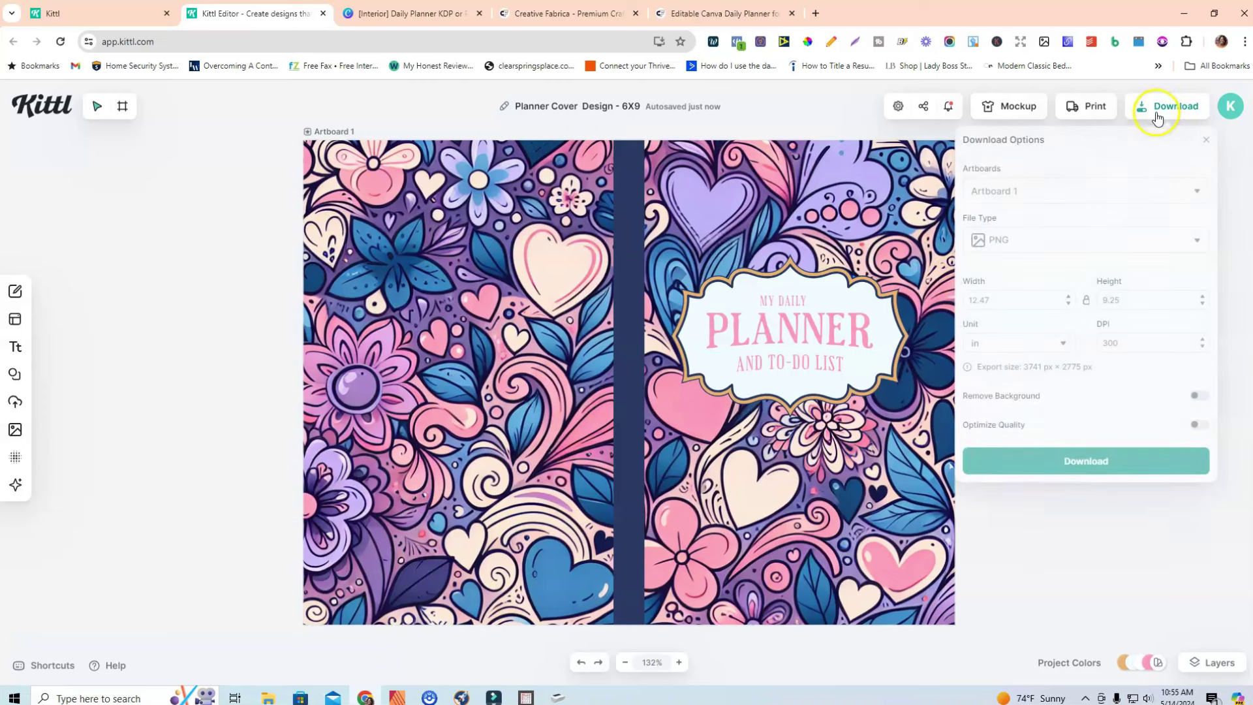
click(1030, 240)
click(1008, 360)
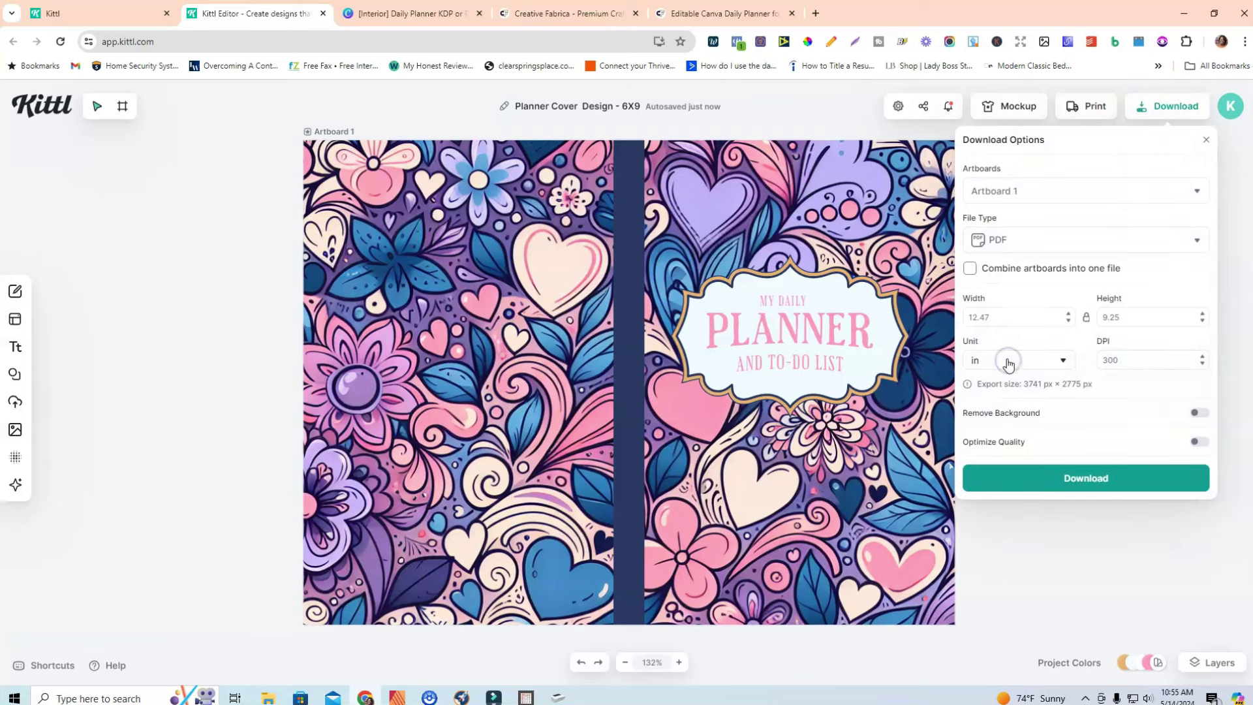
click(1107, 363)
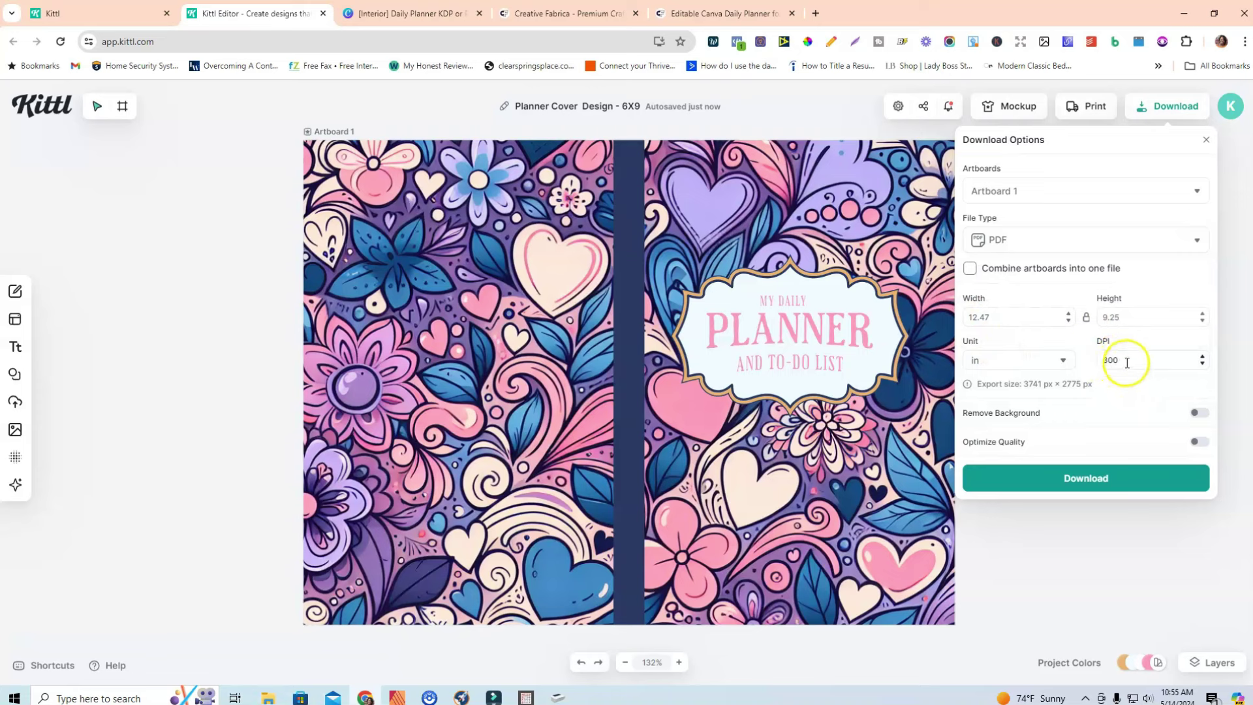
click(1078, 486)
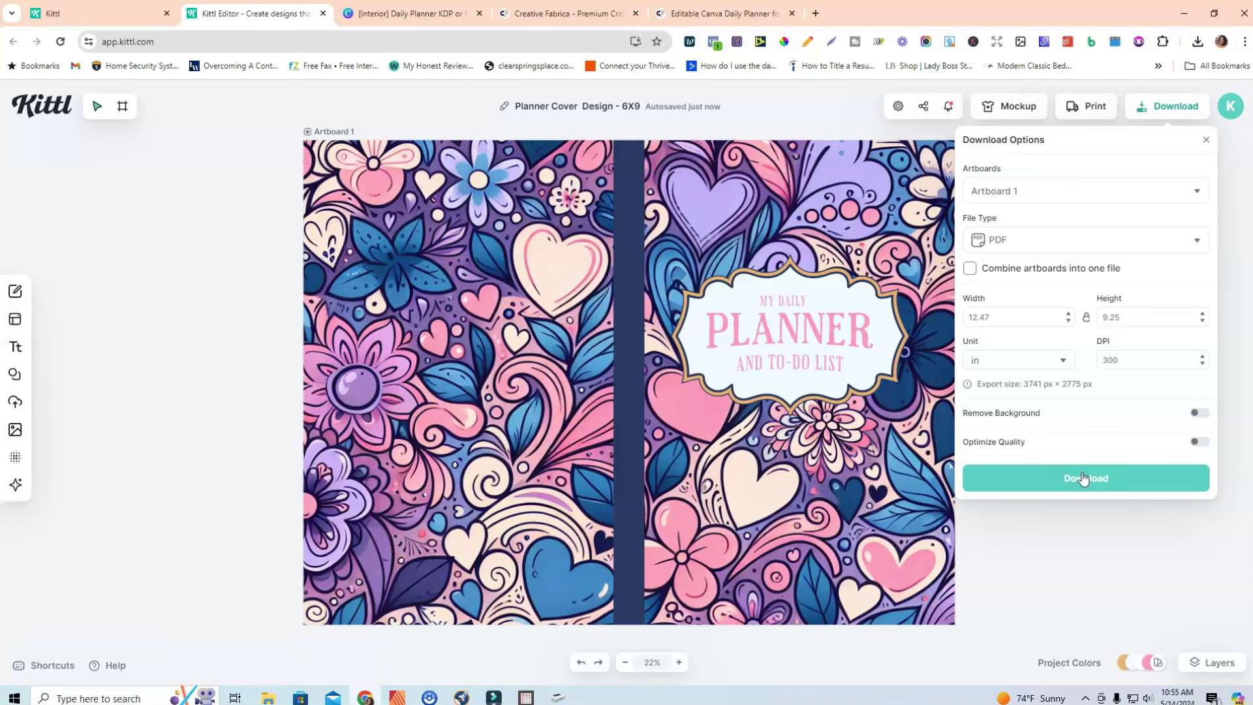
click(1078, 532)
- Open the downloaded planner cover PDF in the browser and dismiss the Acrobat extension prompt
click(1196, 43)
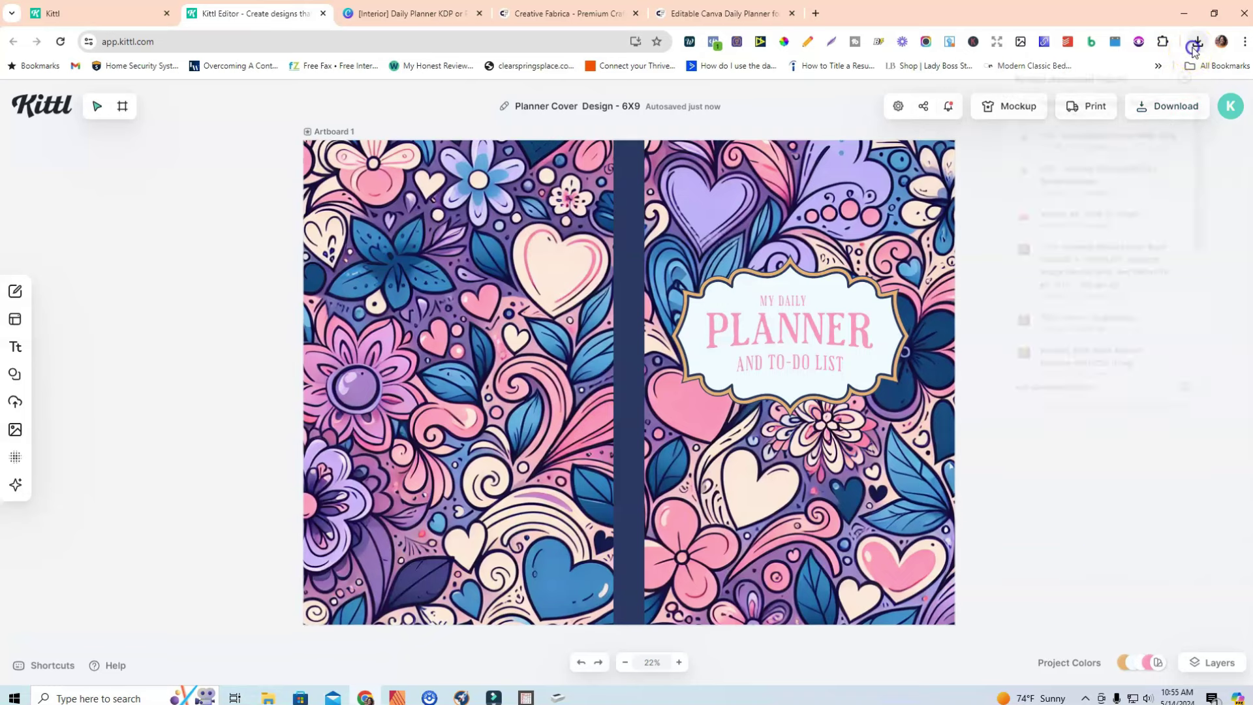
click(1070, 99)
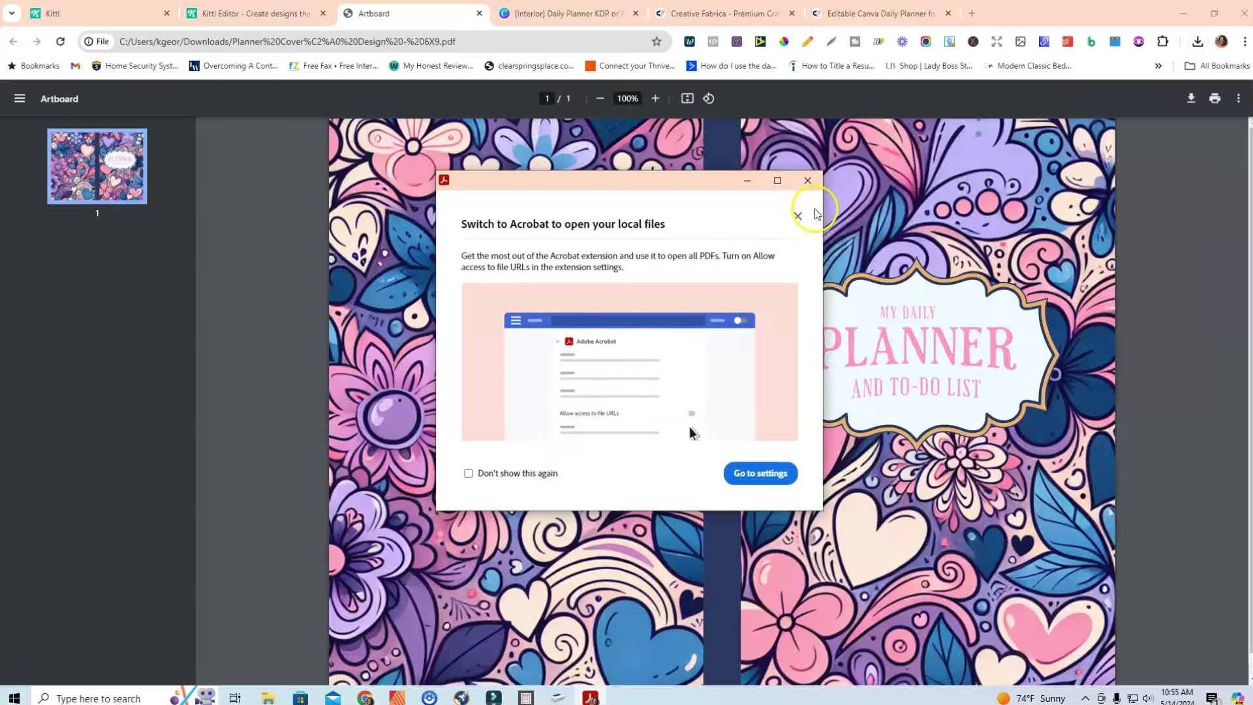
click(807, 180)
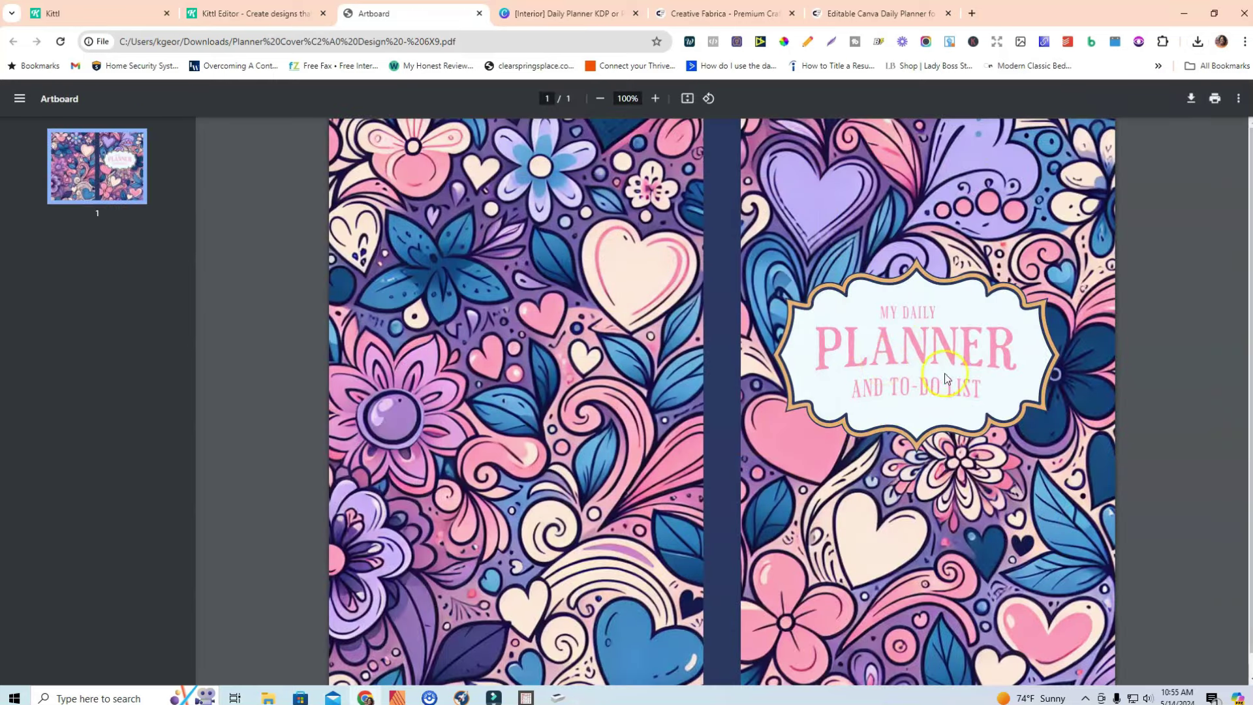
- Close the cover PDF, switch to the 8.5 X 11 daily planner interior in Canva, and look through its first pages
click(479, 14)
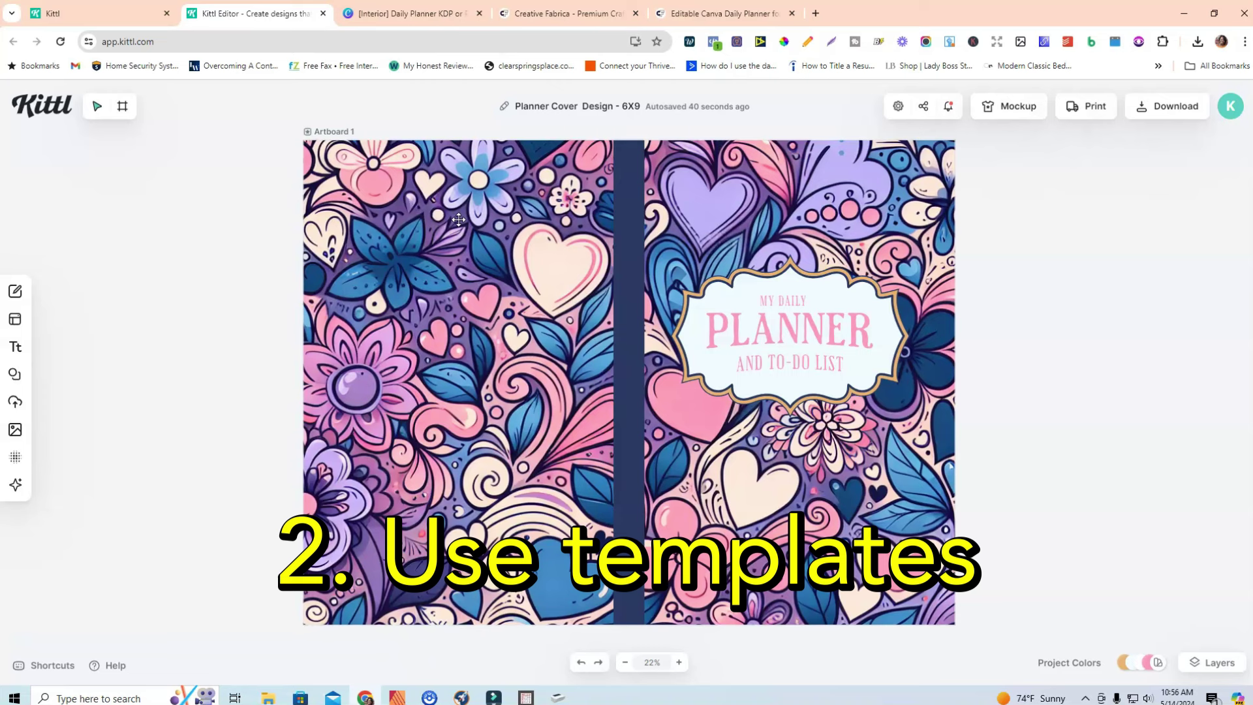
click(486, 214)
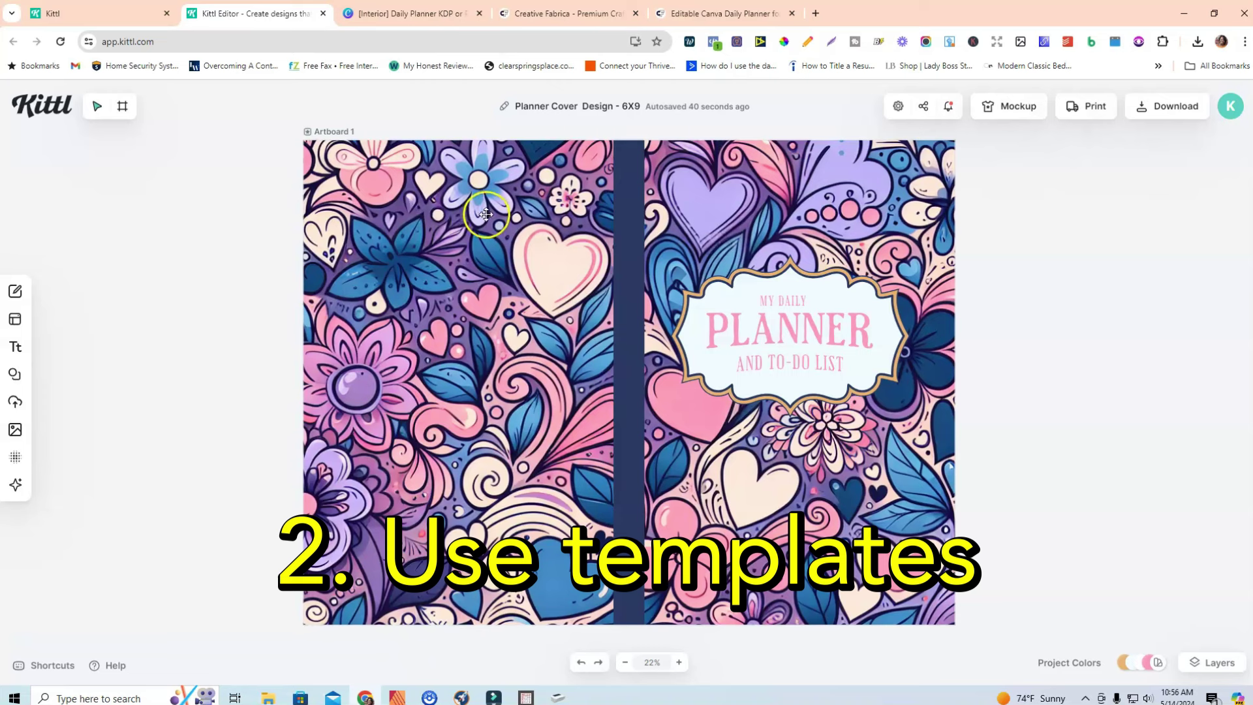
click(434, 20)
scroll(1073, 368, down, 2)
scroll(1073, 367, down, 10)
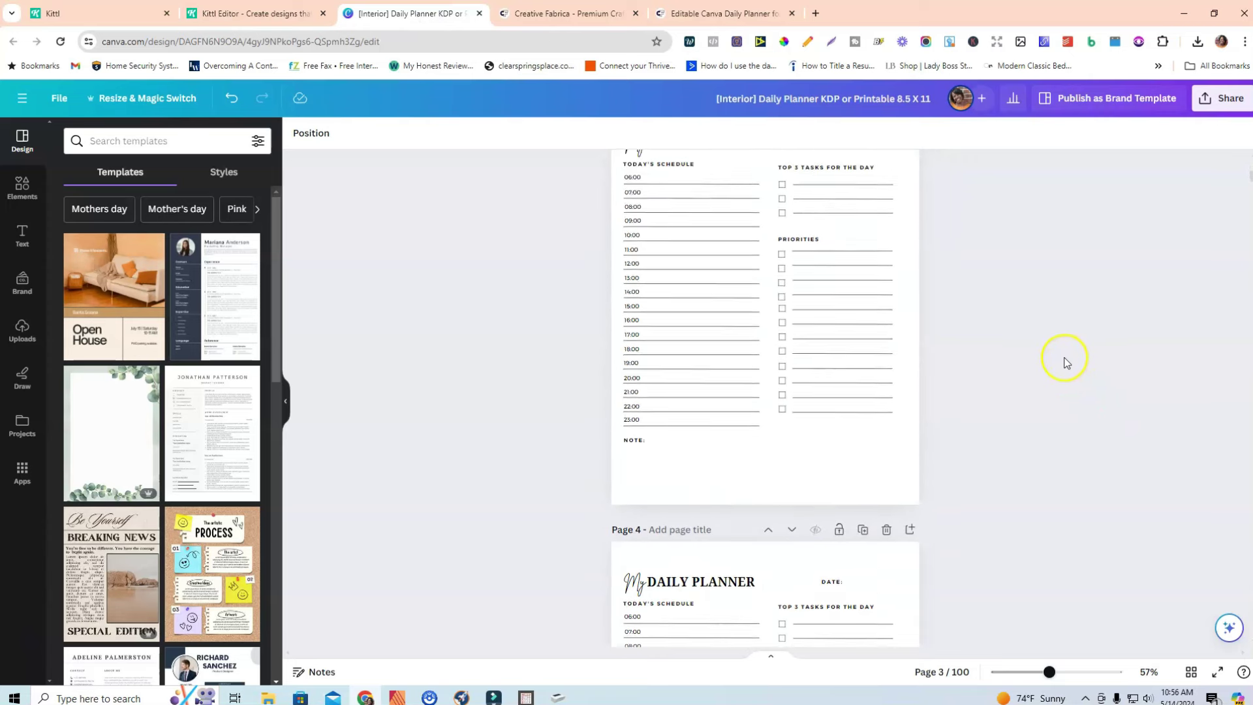
scroll(1065, 362, up, 4)
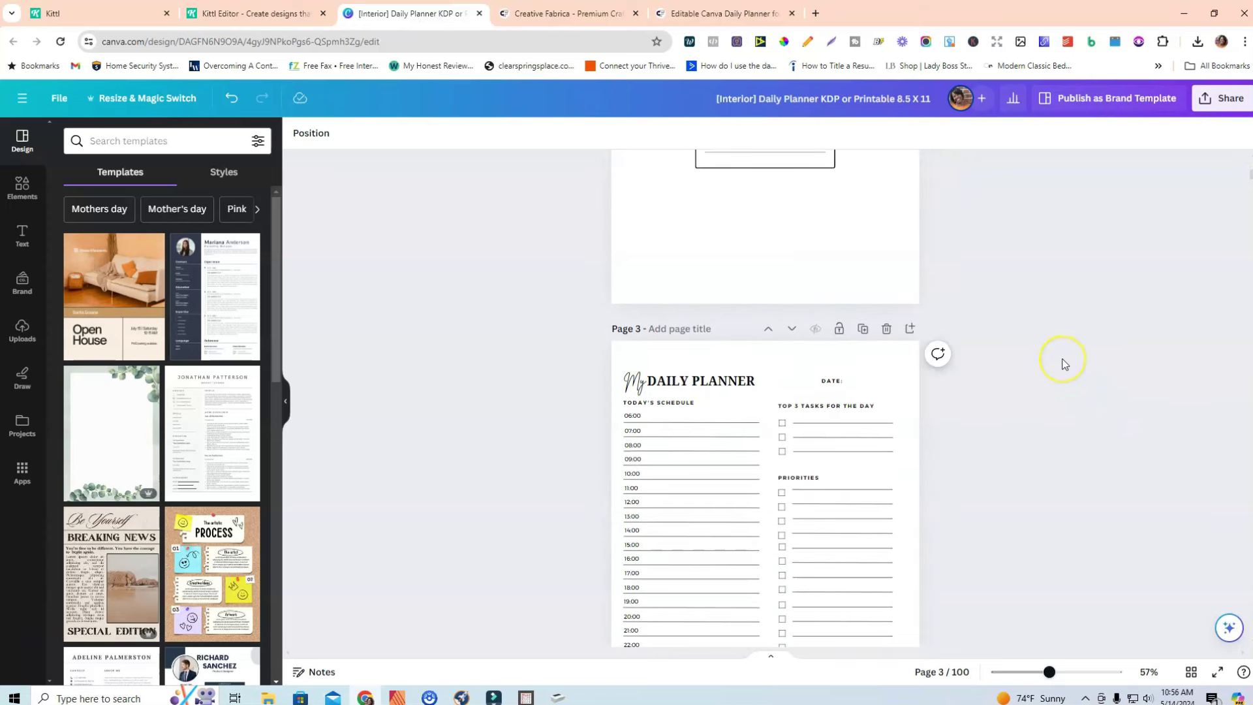
scroll(1062, 363, up, 8)
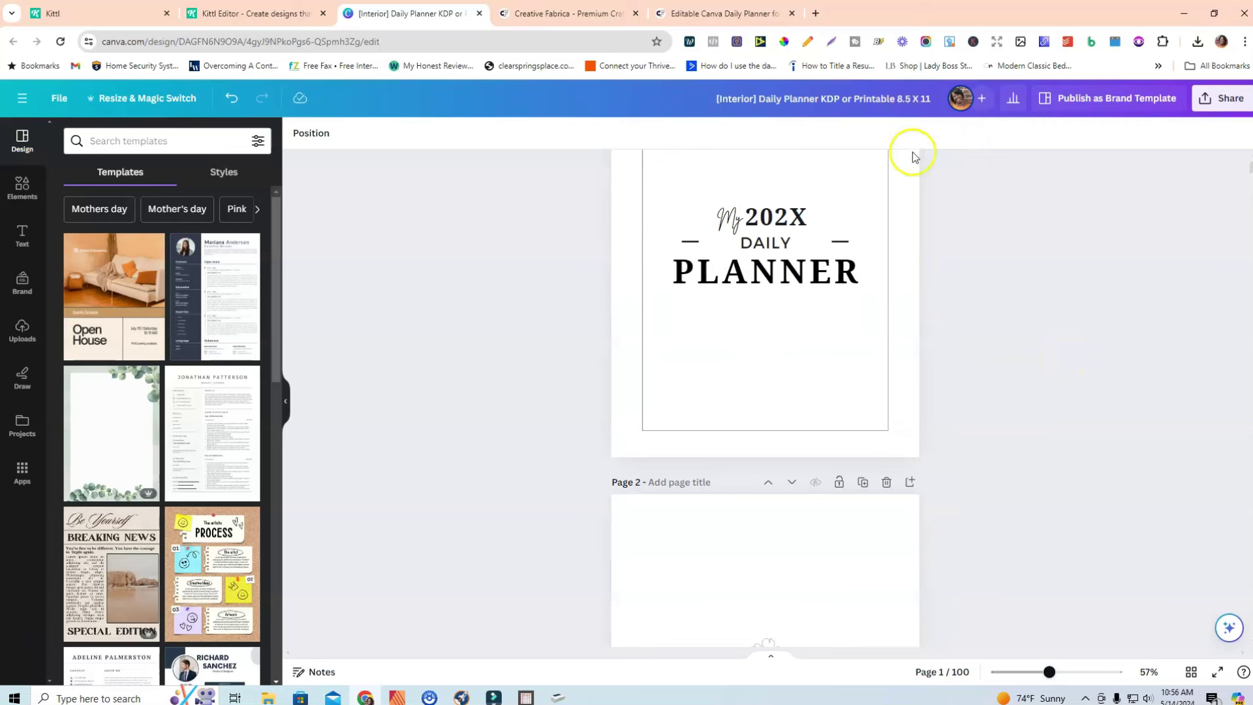
scroll(1087, 300, up, 1)
scroll(1087, 300, up, 1)
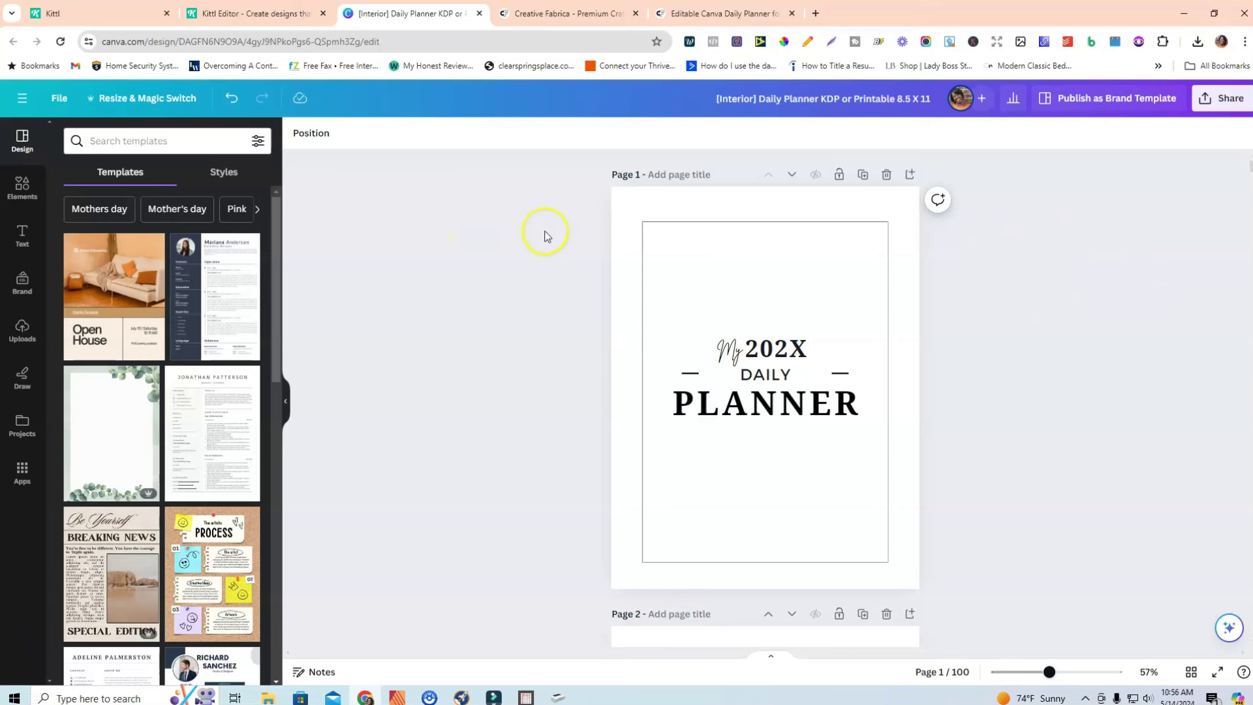
- Set up a custom resize of the planner interior to 6.125 in wide by 9.25 in high
click(145, 99)
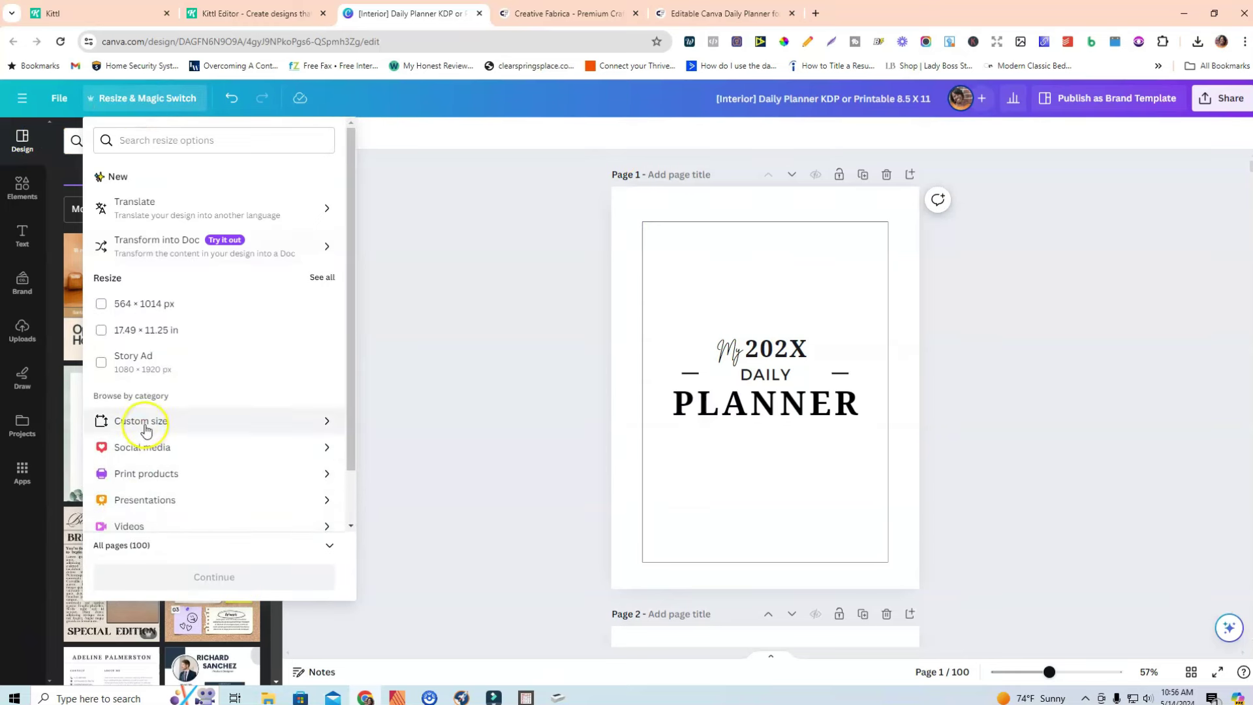
click(144, 424)
click(101, 347)
click(139, 221)
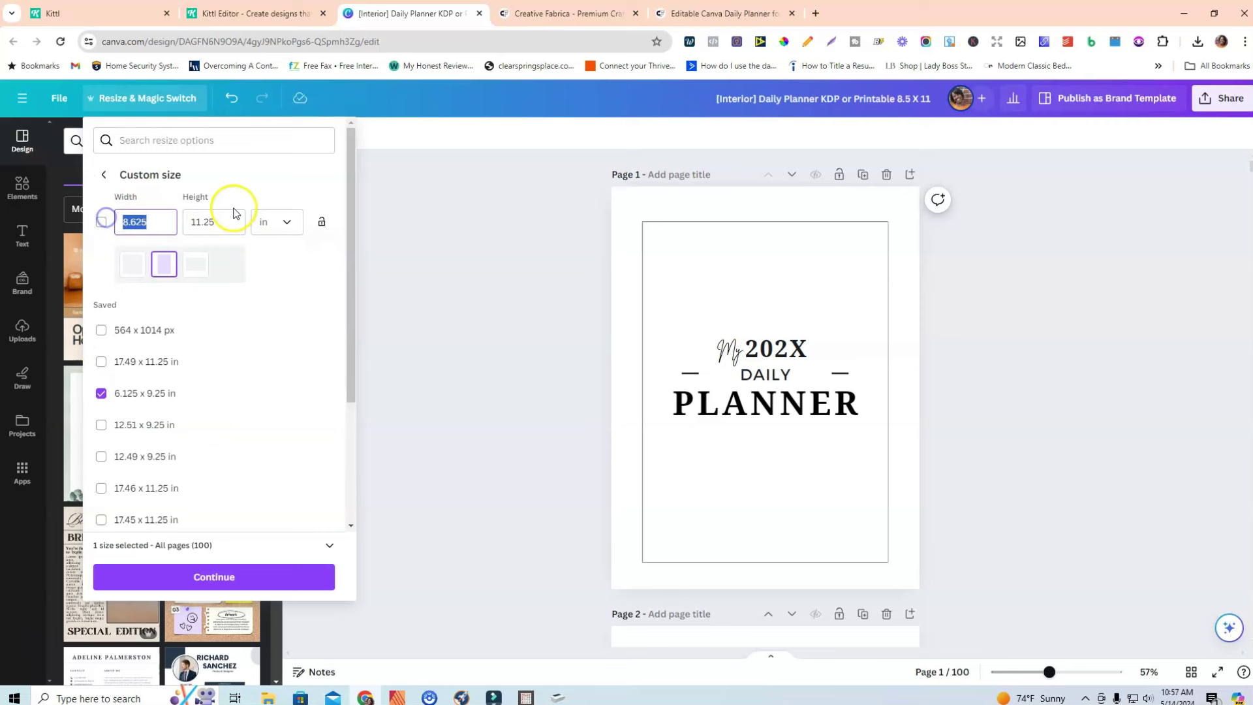
text(6.125)
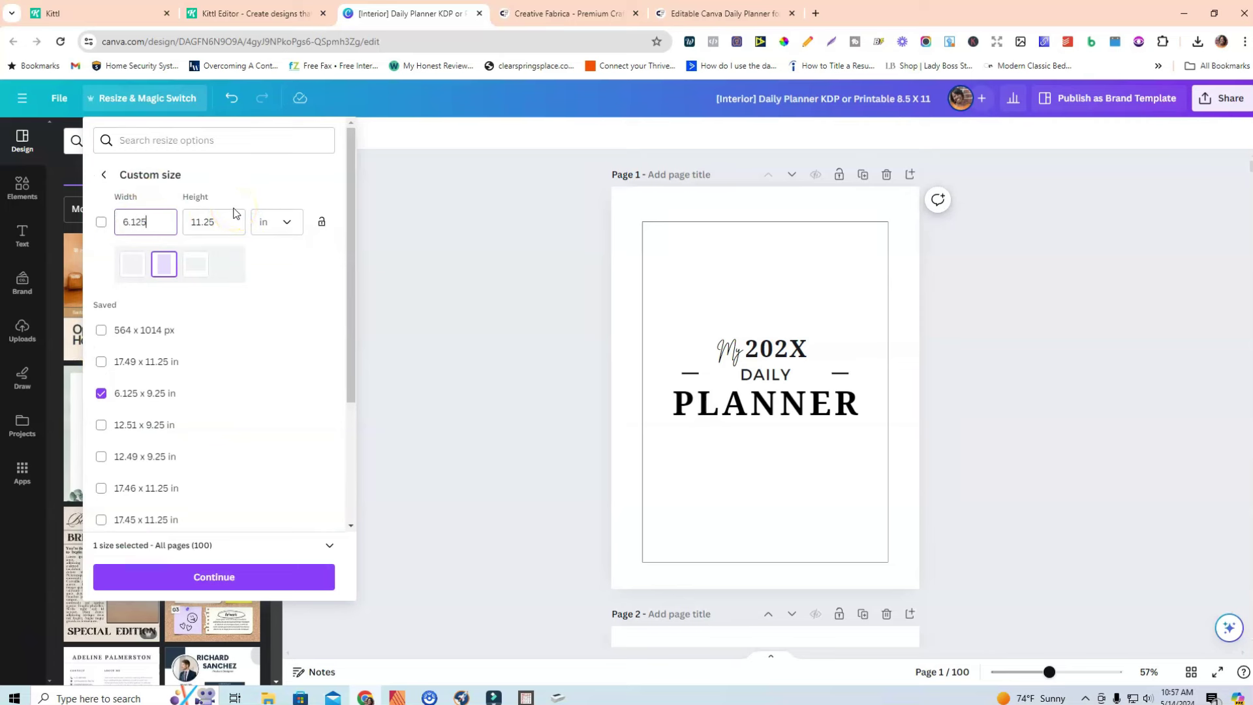
click(222, 219)
text(9.25)
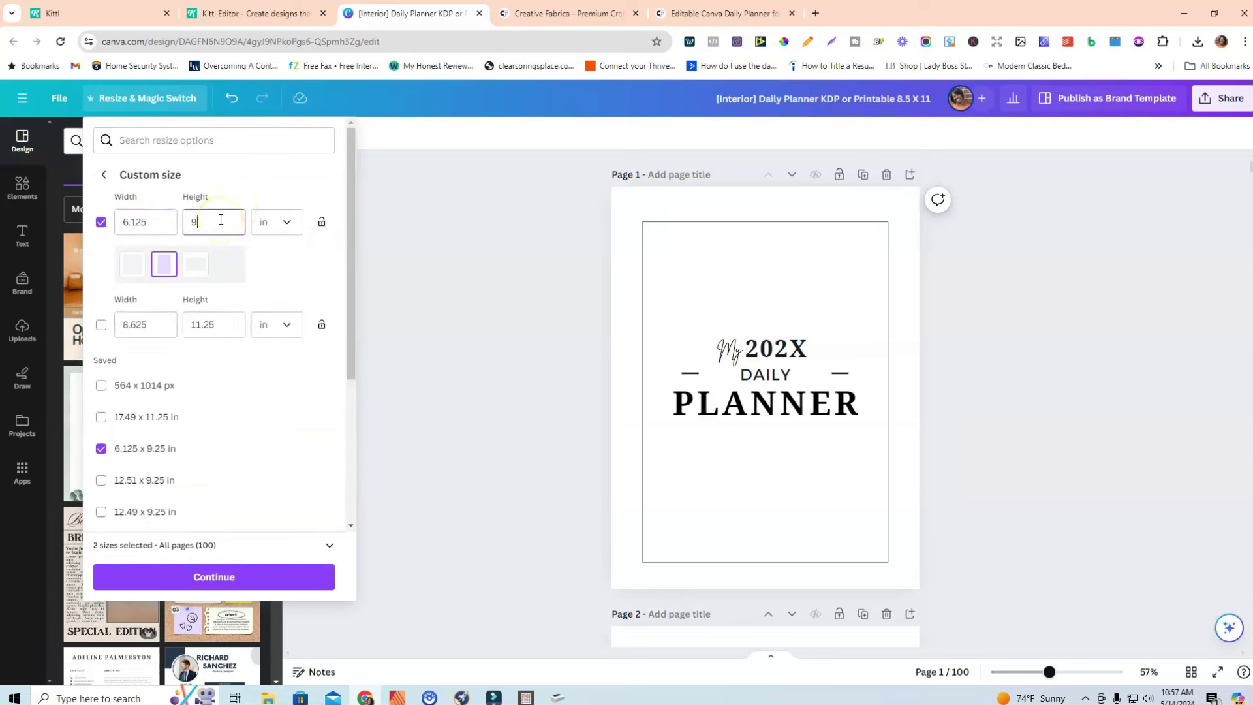
click(220, 226)
click(337, 282)
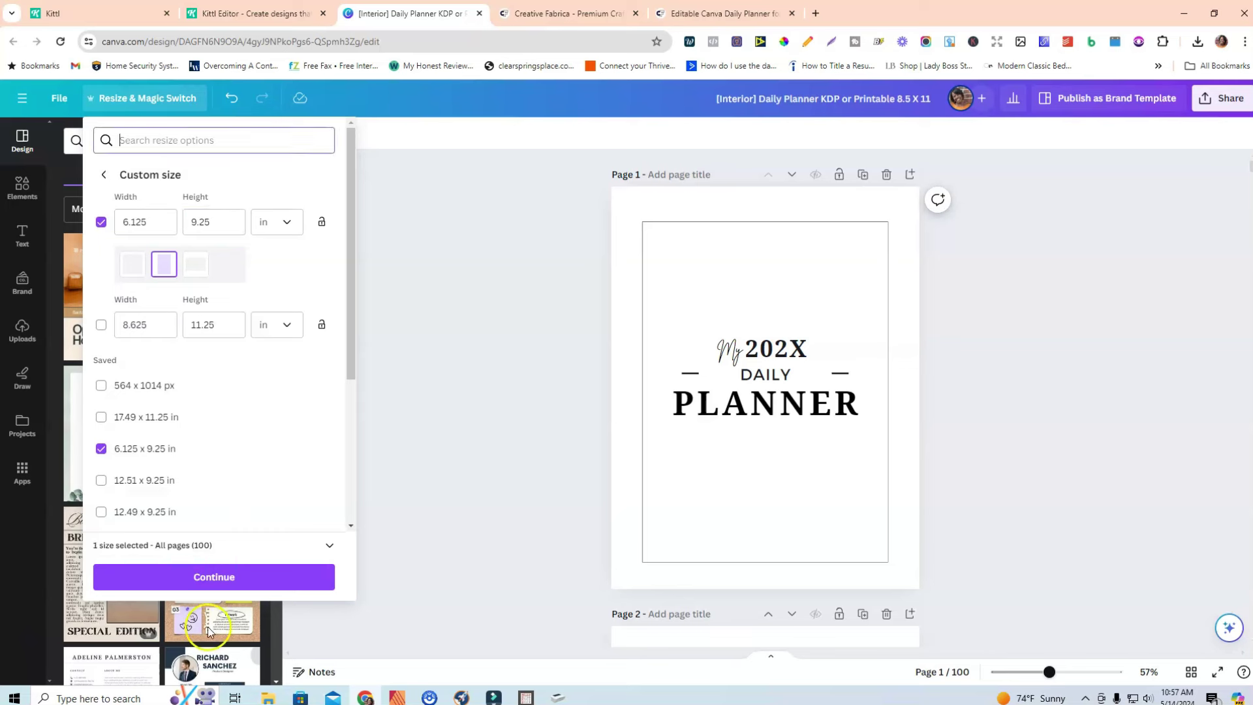
- Create a resized copy of all the planner pages at the custom size and open that copy
click(207, 577)
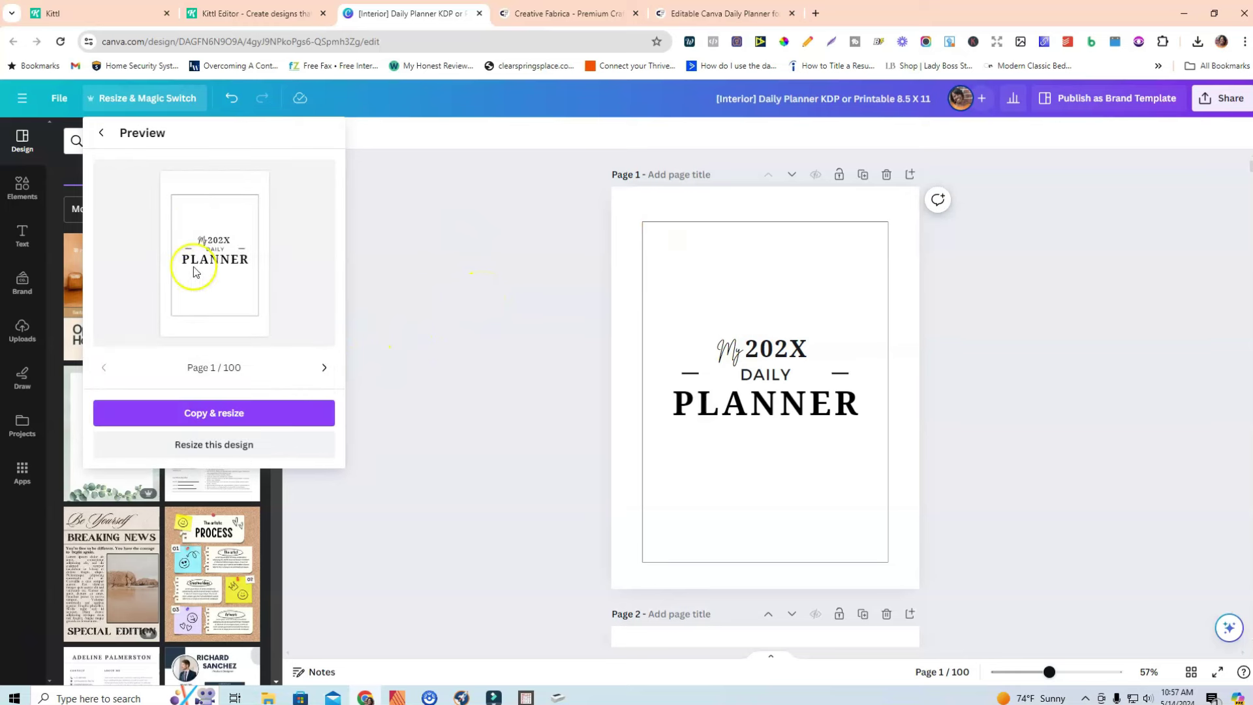
click(225, 413)
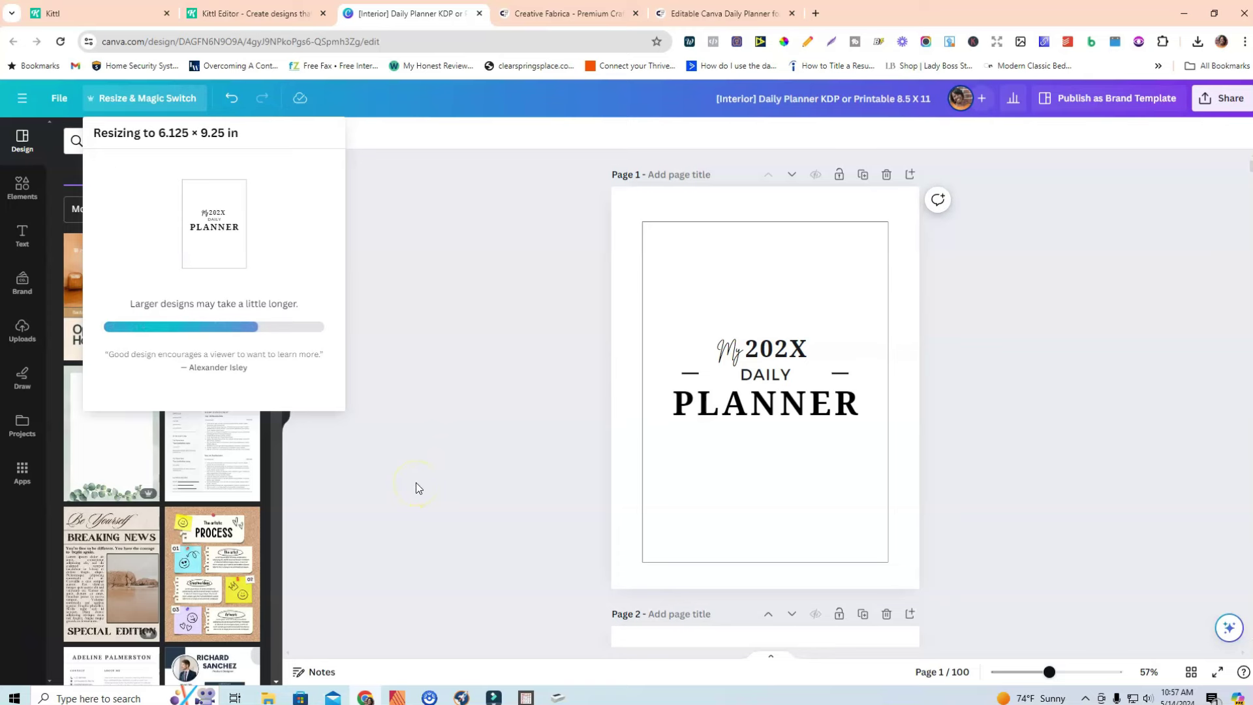
click(183, 237)
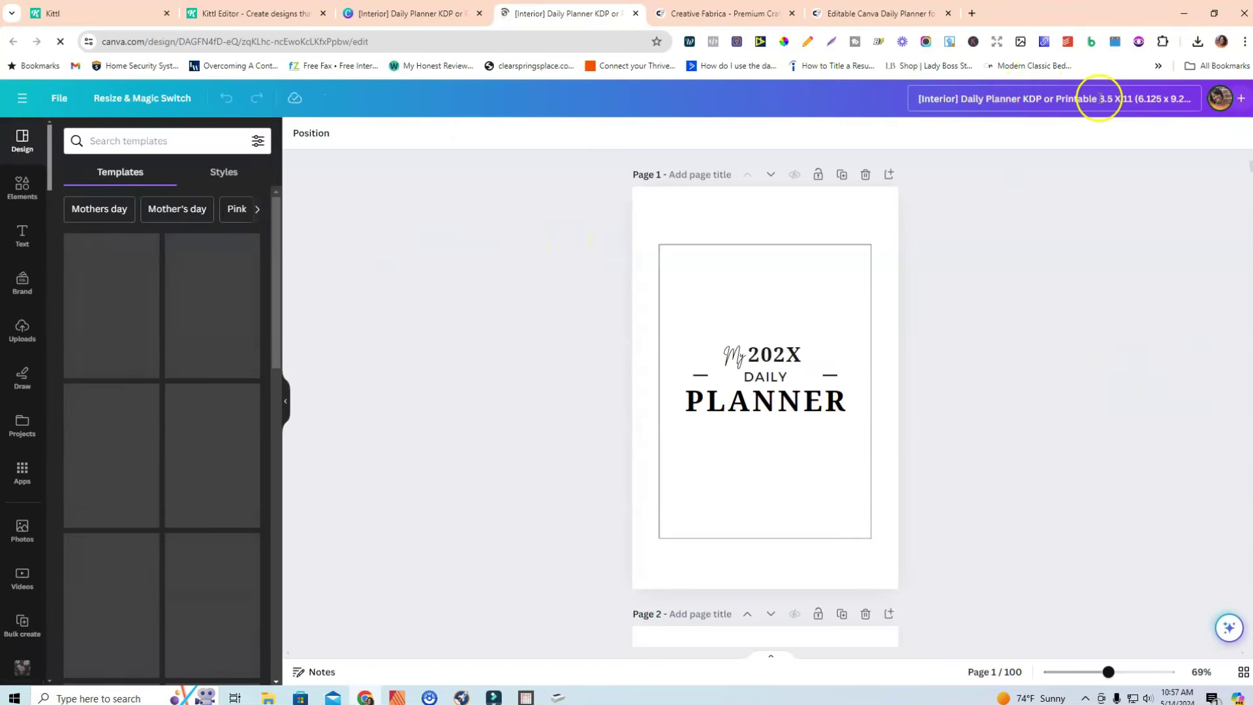
- Rename the resized copy as "[Kittl Interior] Daily Planner KDP 6 X 9 with Bleed"
click(946, 99)
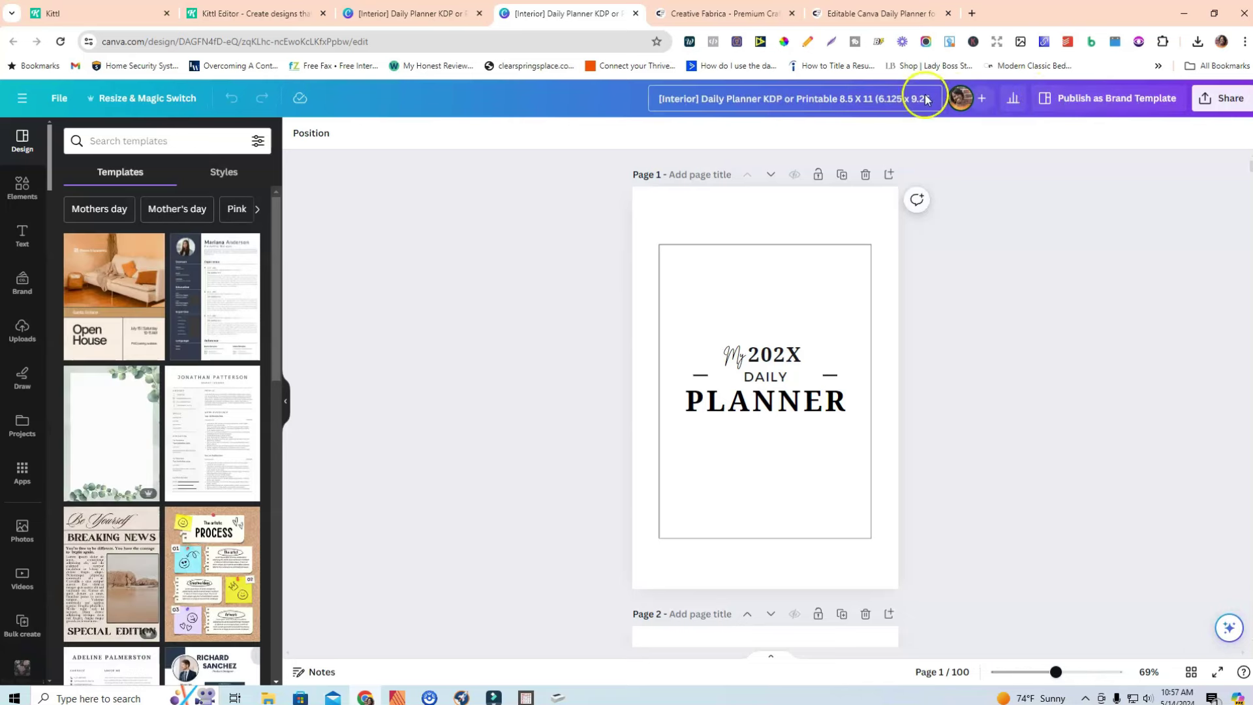
drag(783, 99, 934, 99)
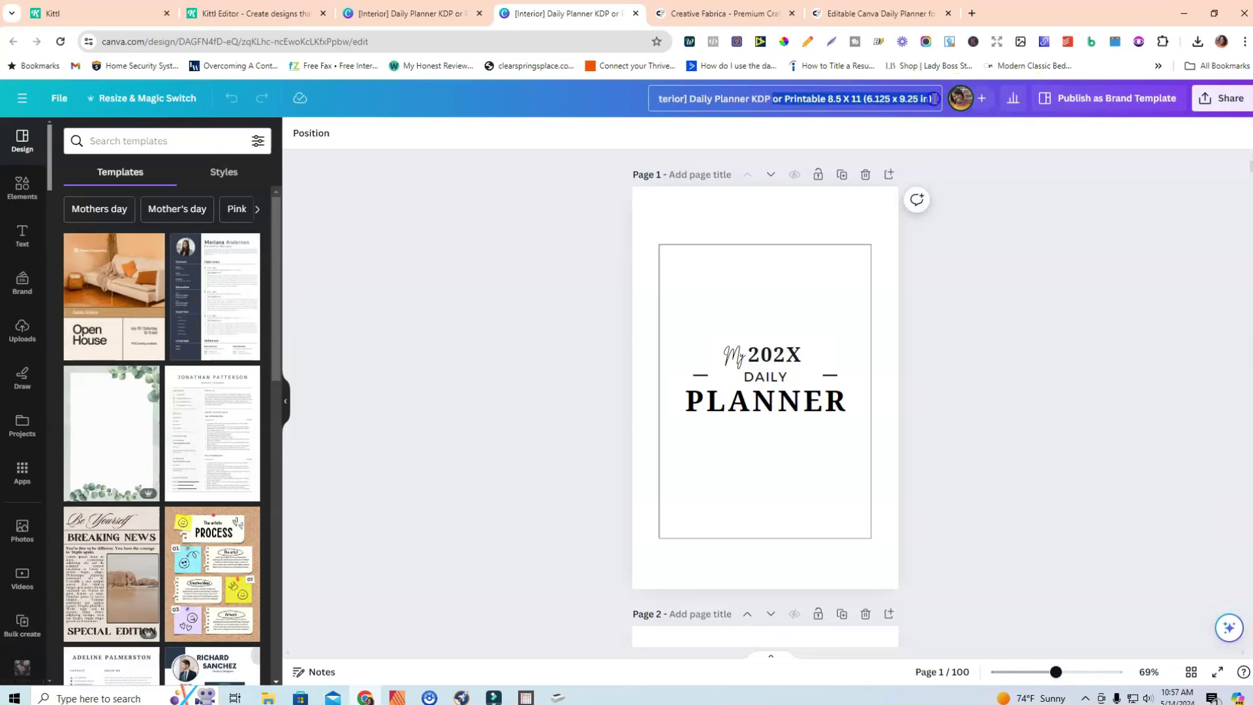
text(6)
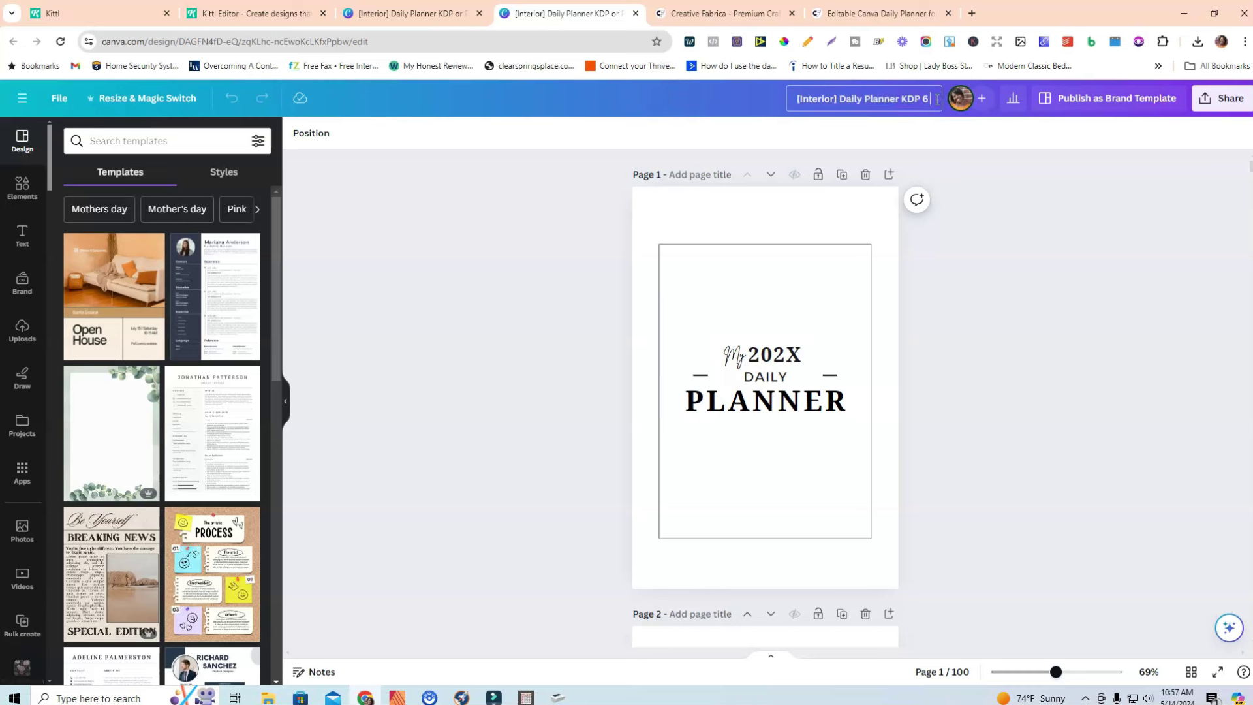
text( X 9 with Bleed)
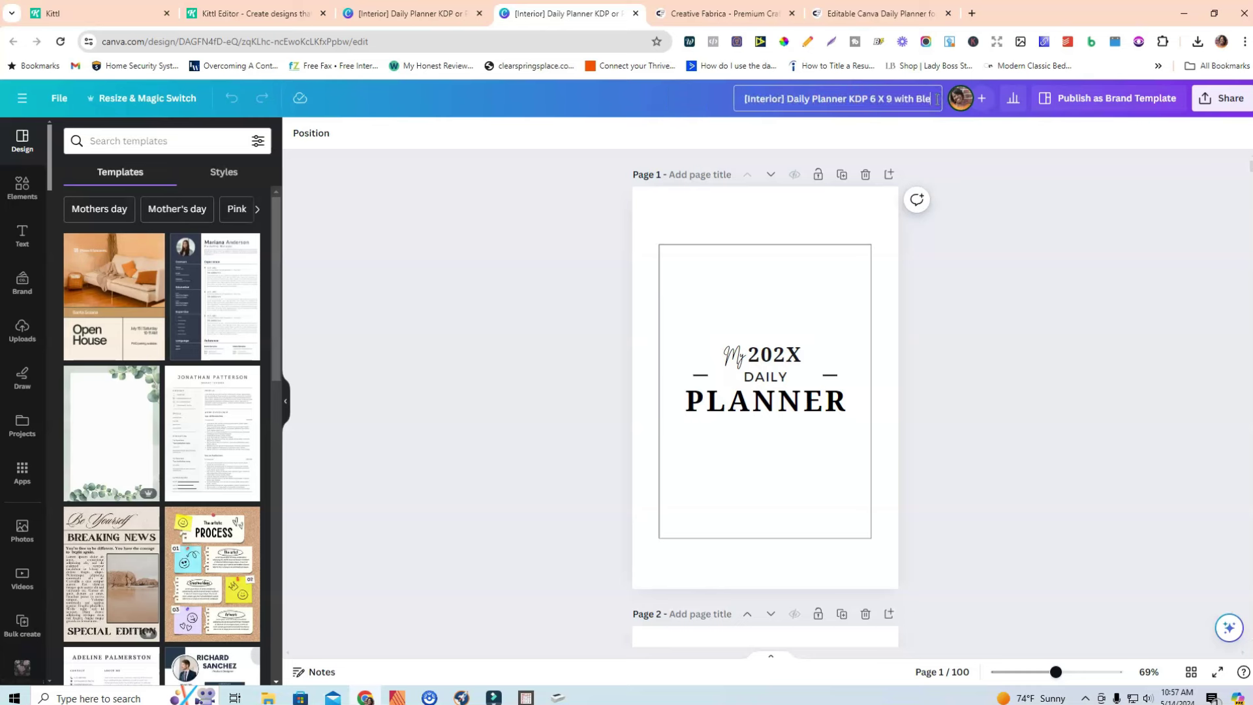
click(735, 99)
text(Kittl)
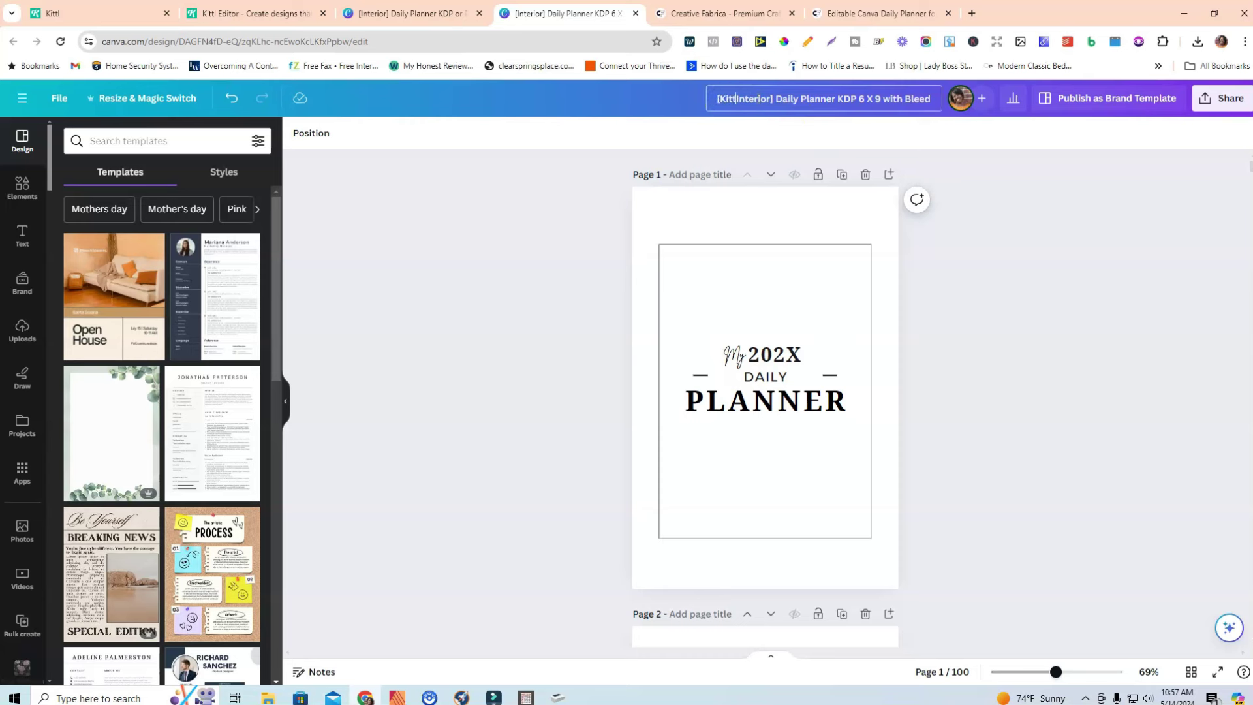
click(995, 284)
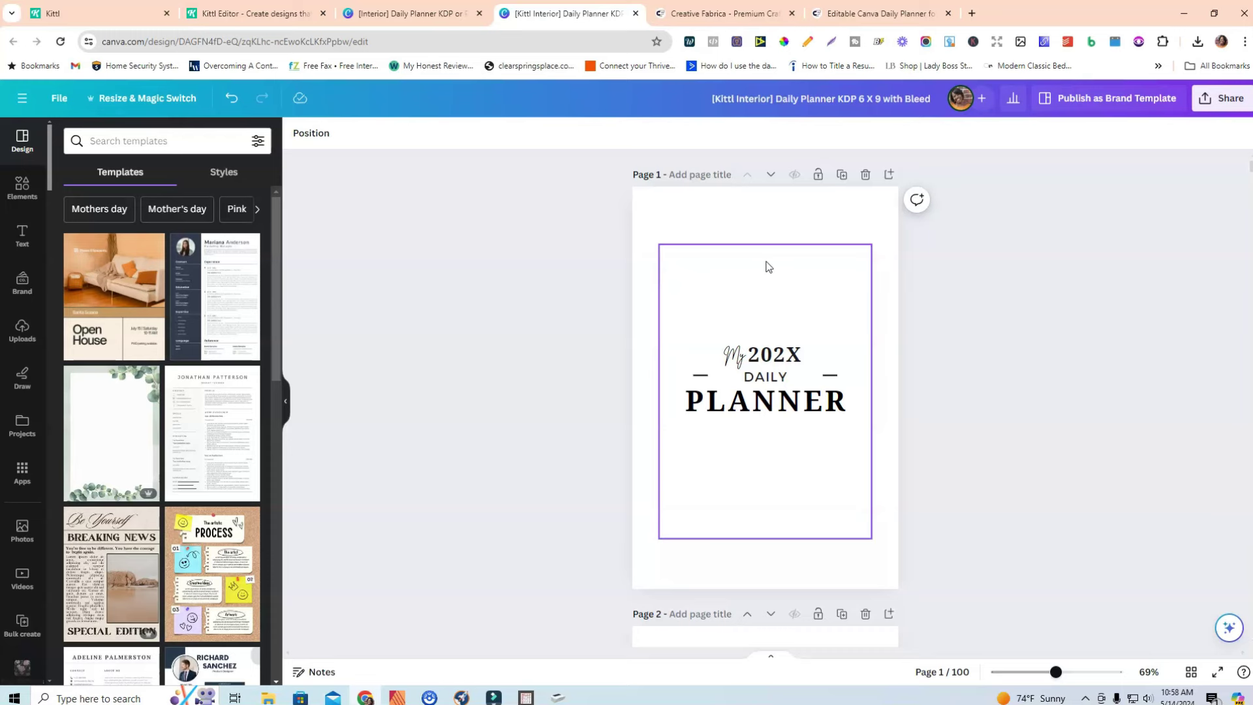
- Switch to Creative Fabrica and browse the 6X9 daily planner Canva results, including the Editable Canva Daily Planner for KDP
click(743, 13)
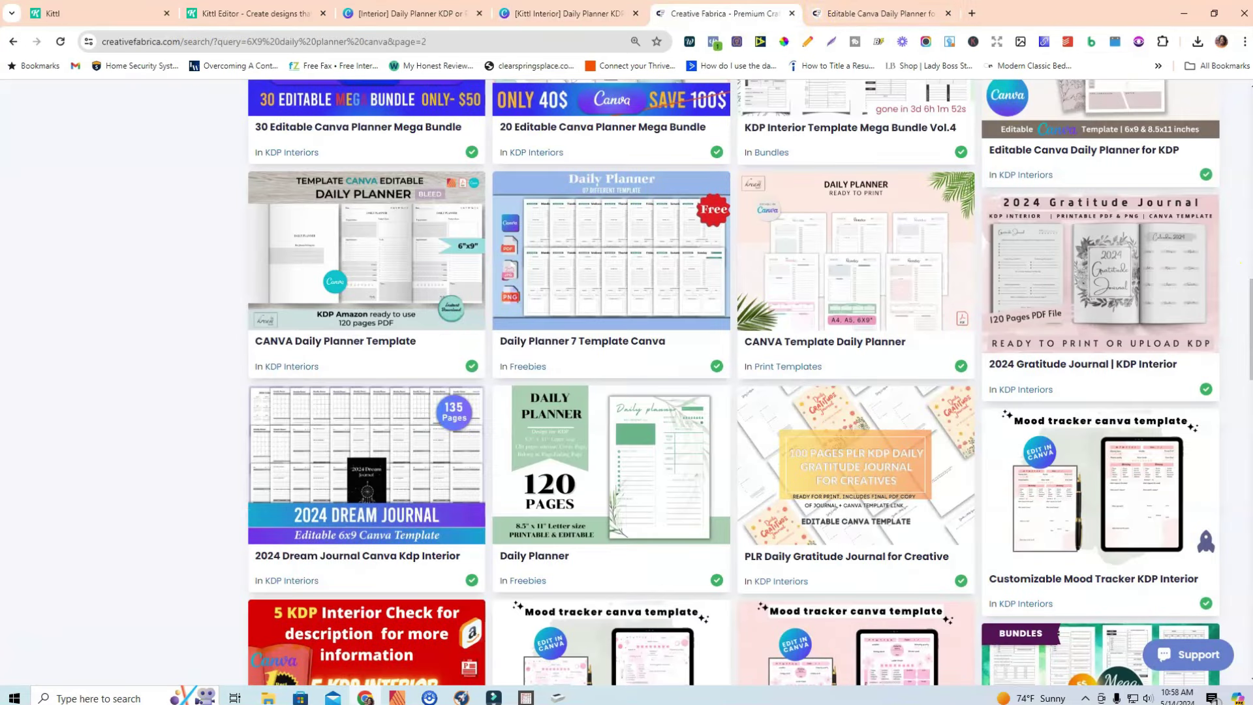
drag(1249, 326, 1246, 88)
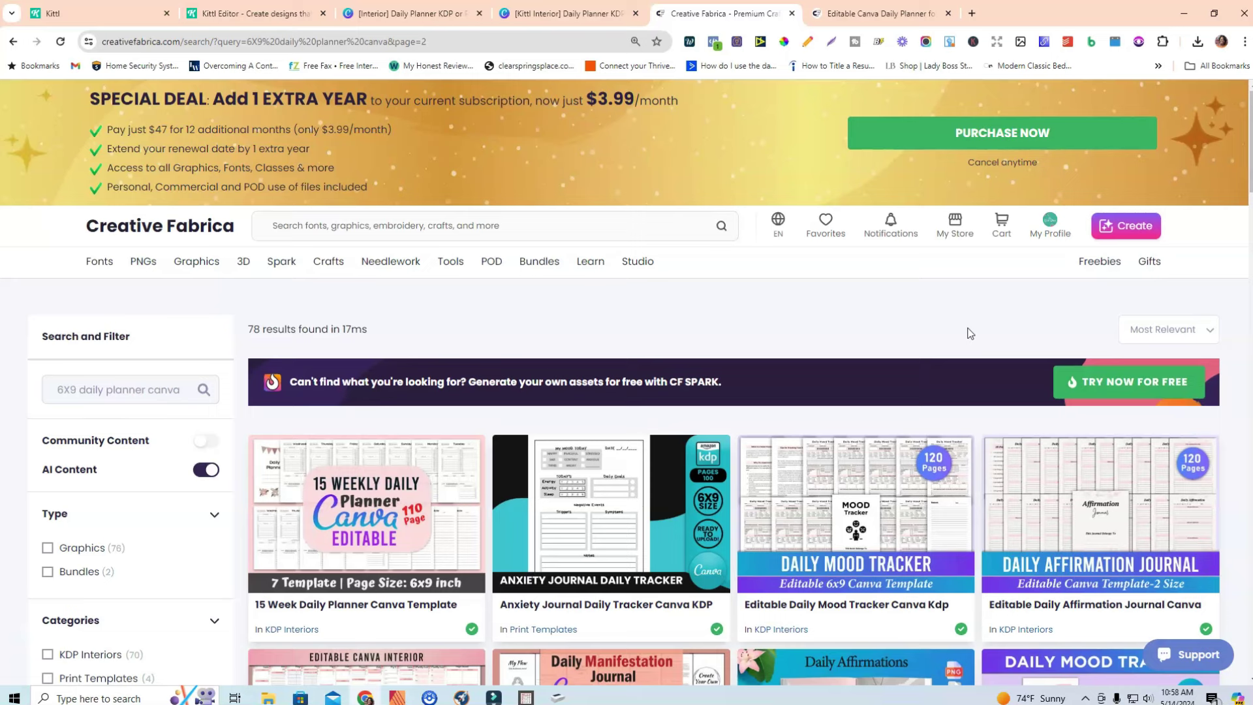
click(471, 222)
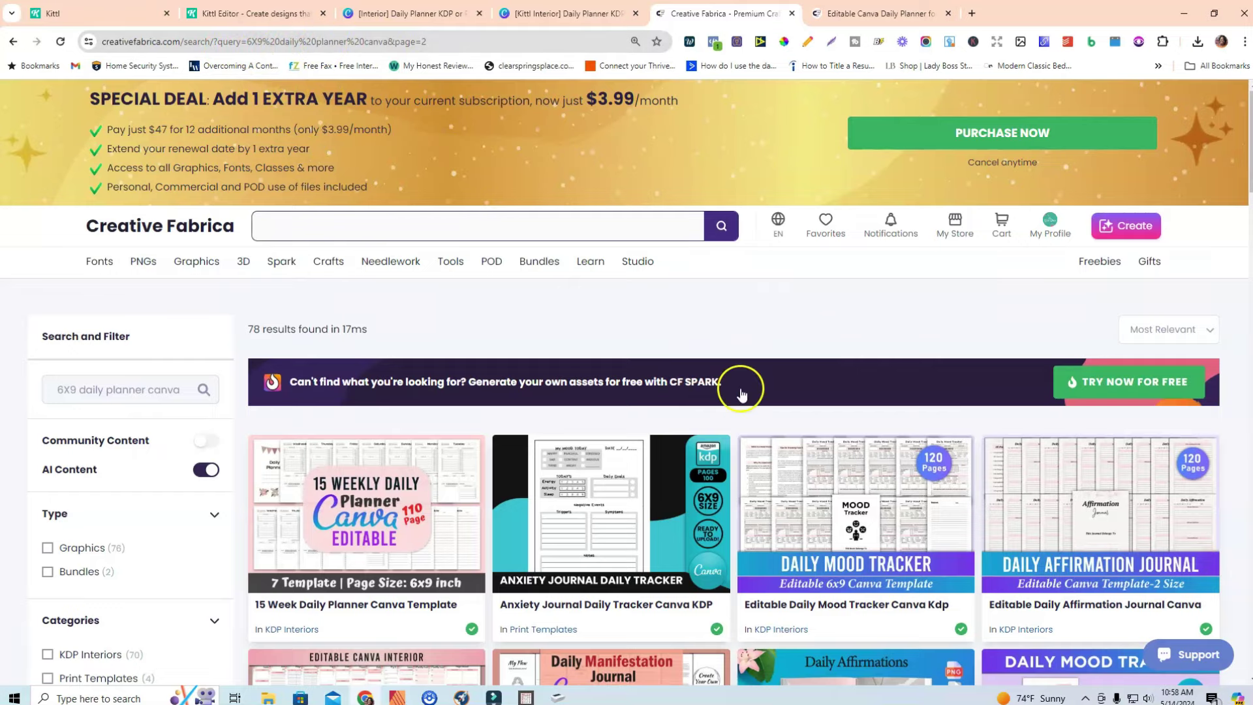
scroll(746, 386, down, 9)
scroll(754, 412, down, 6)
scroll(755, 414, up, 6)
scroll(757, 416, down, 3)
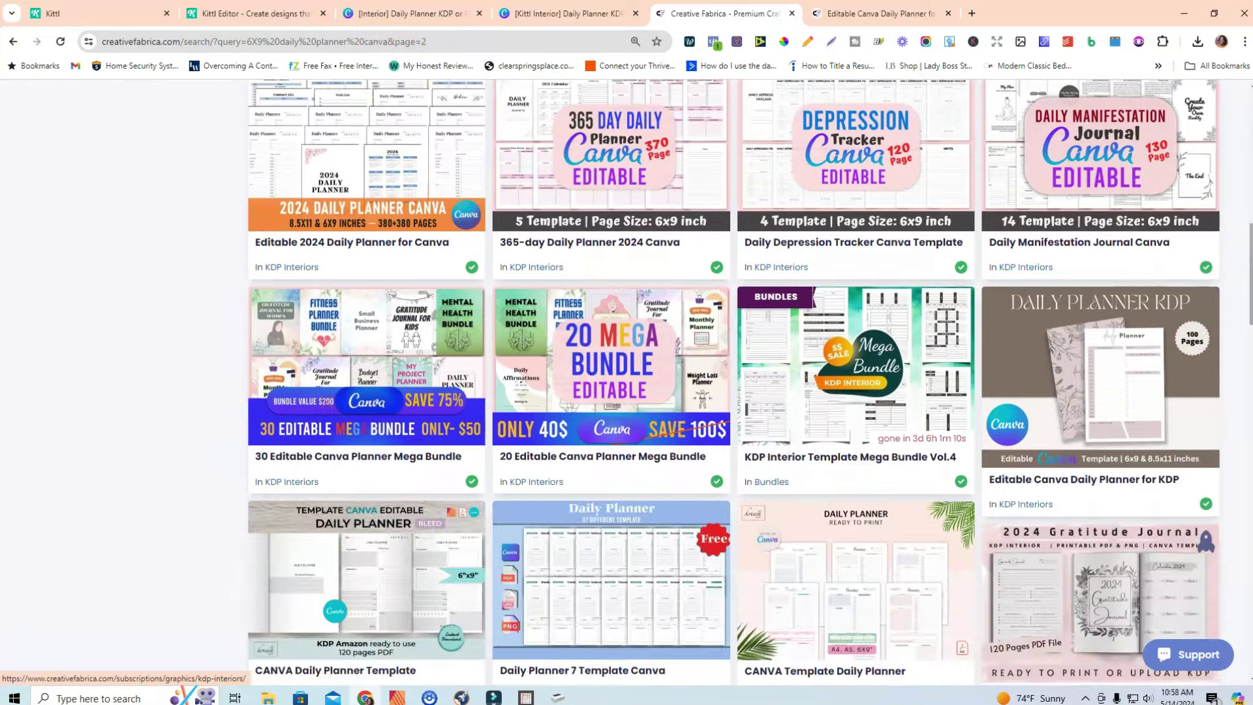
click(1122, 351)
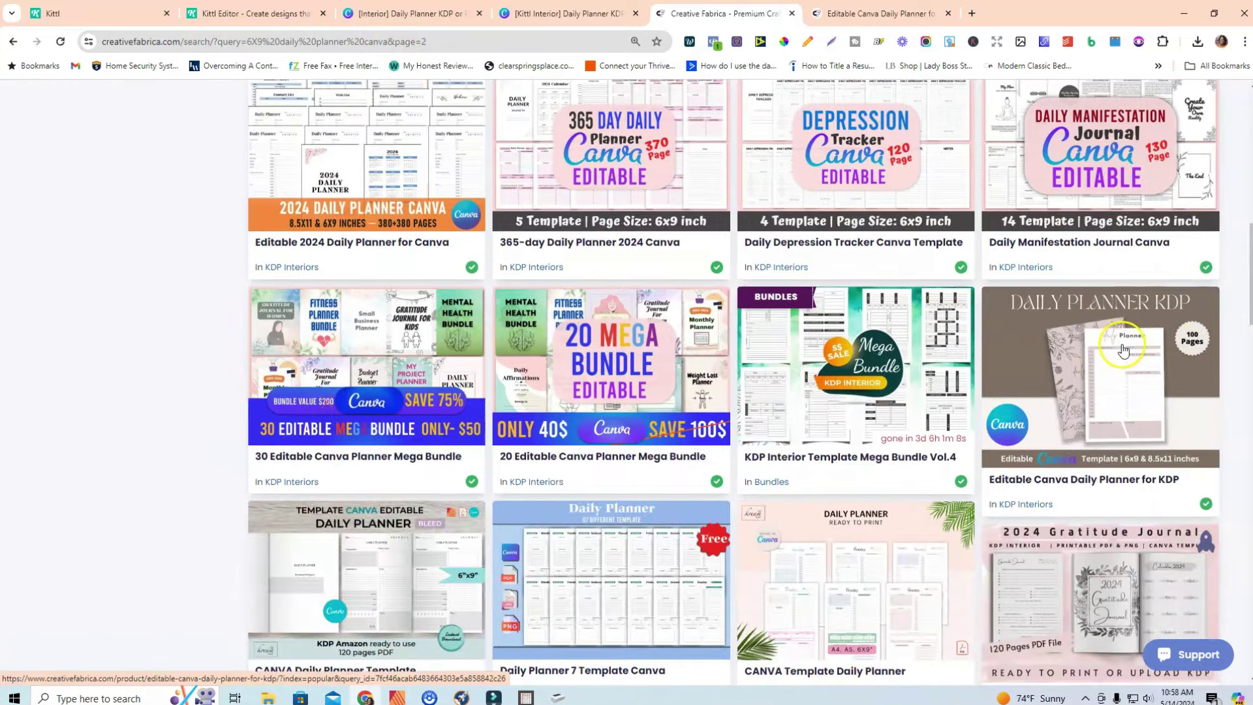
- Examine the preview images on the Editable Canva Daily Planner for KDP product page
click(884, 13)
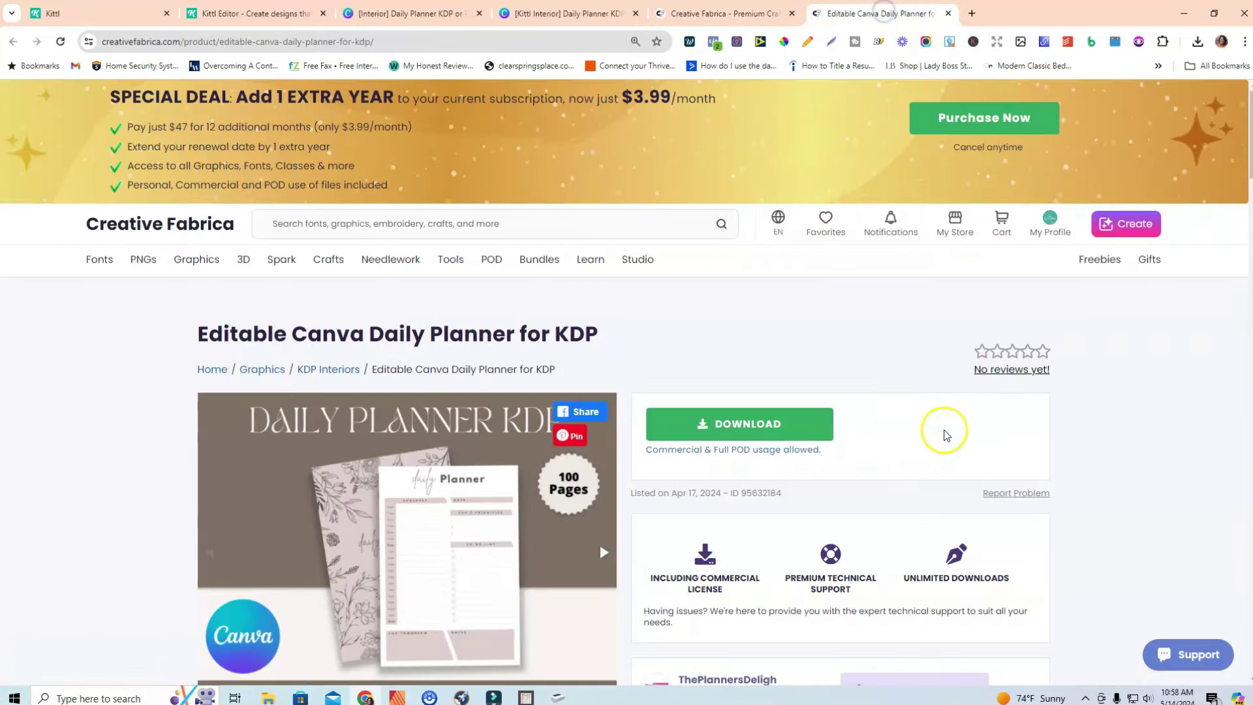
scroll(966, 419, down, 2)
click(589, 364)
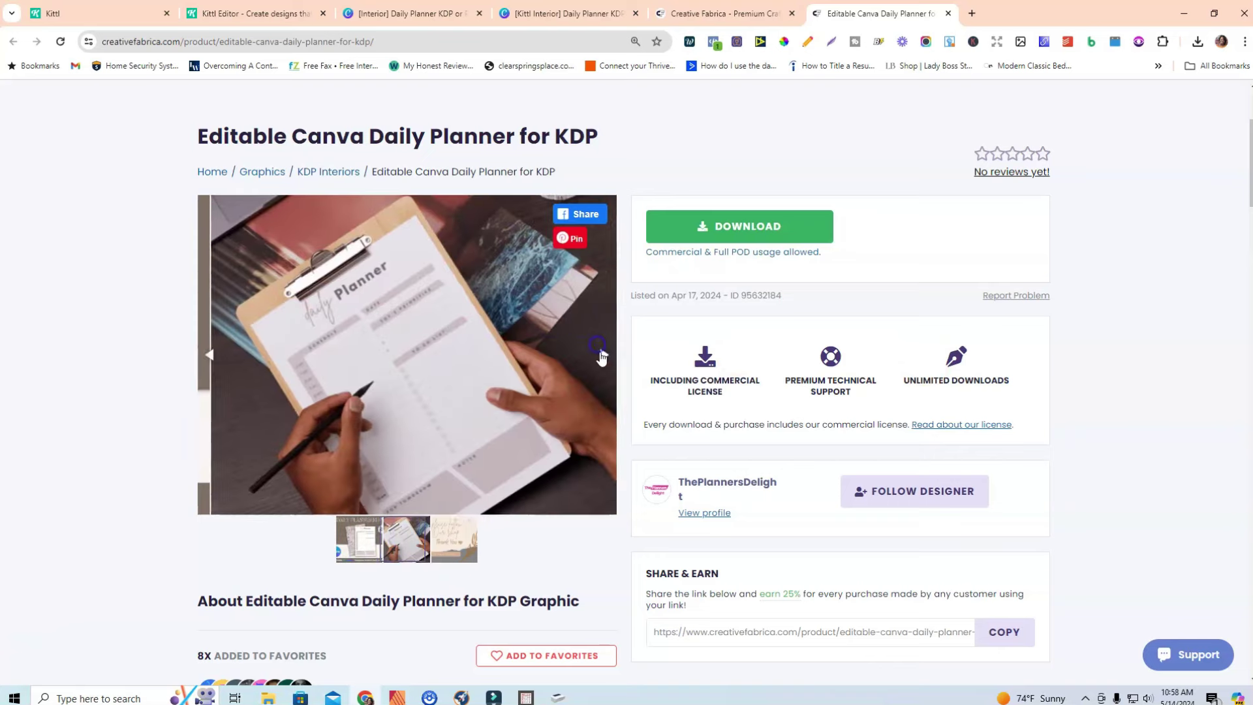
click(599, 355)
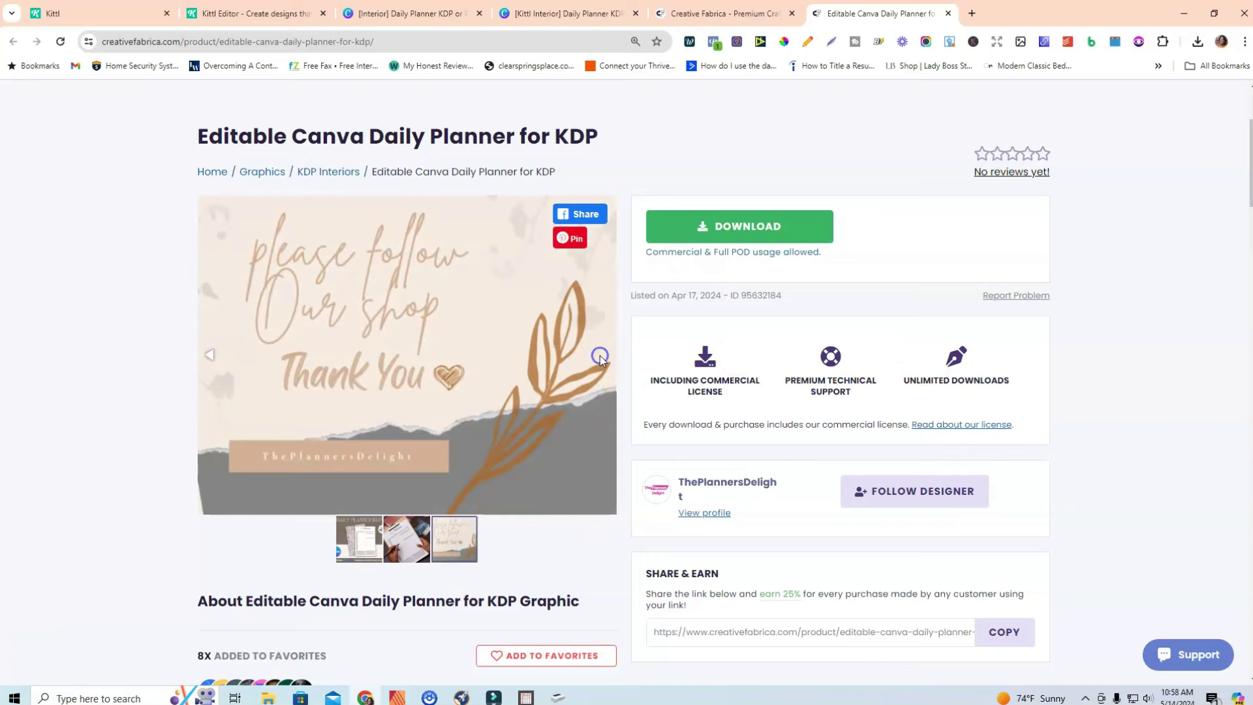
click(210, 355)
click(208, 354)
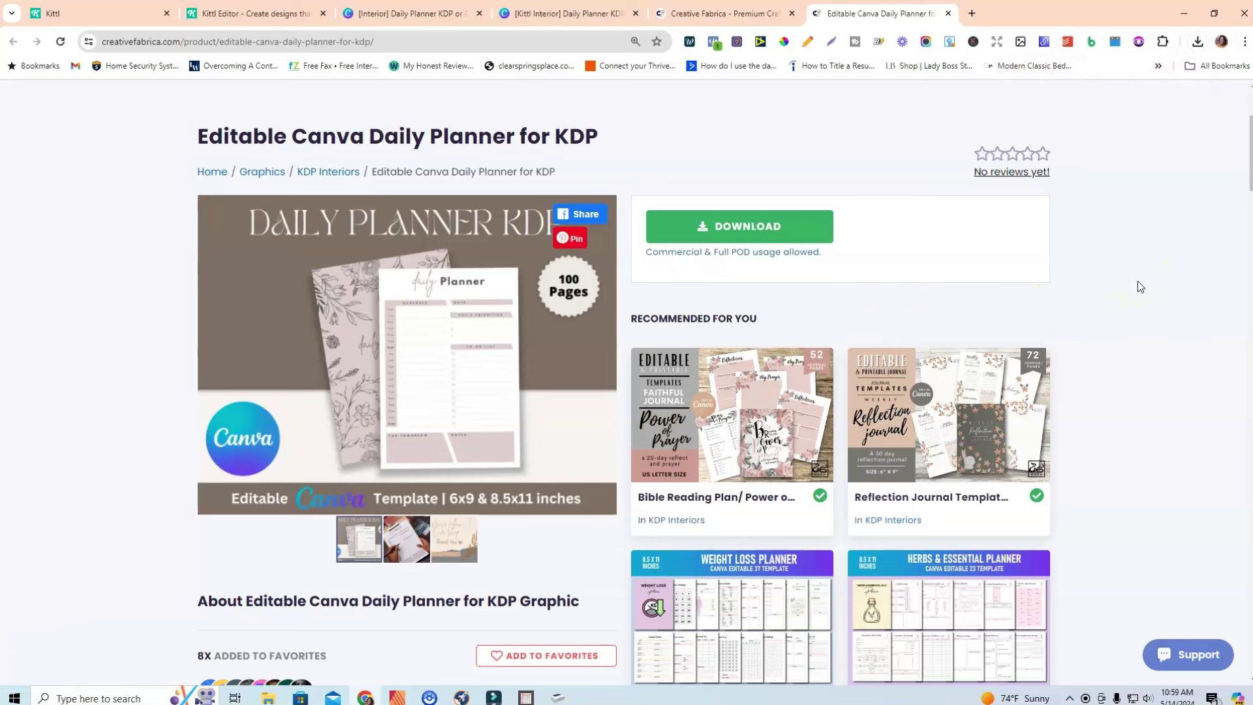
- Return to the resized planner interior in Canva and close the original 8.5 X 11 planner design
click(522, 14)
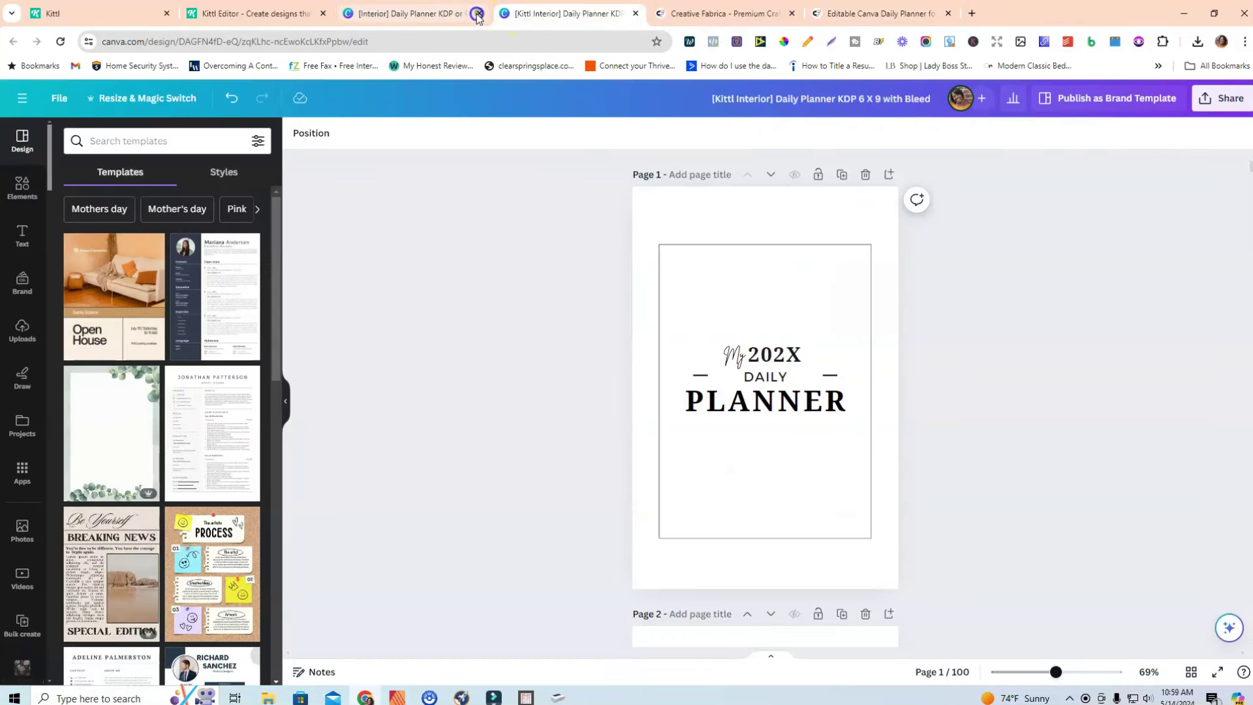
click(477, 15)
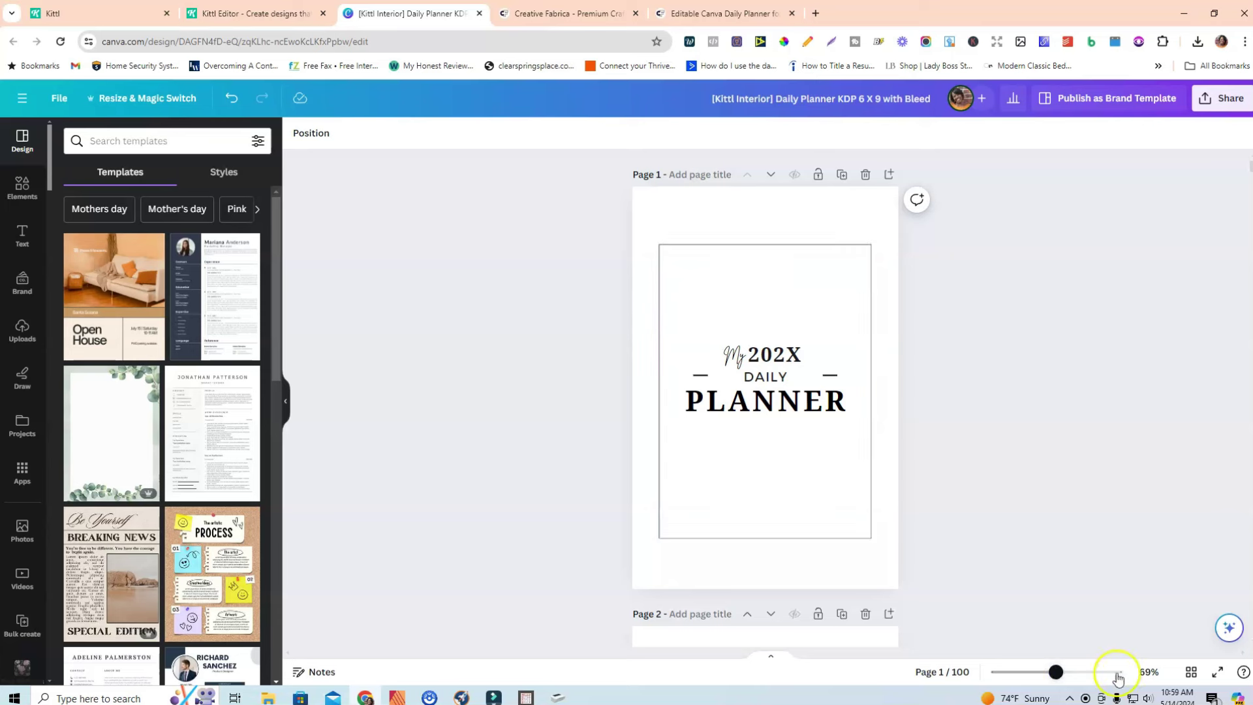
drag(1057, 672, 1064, 672)
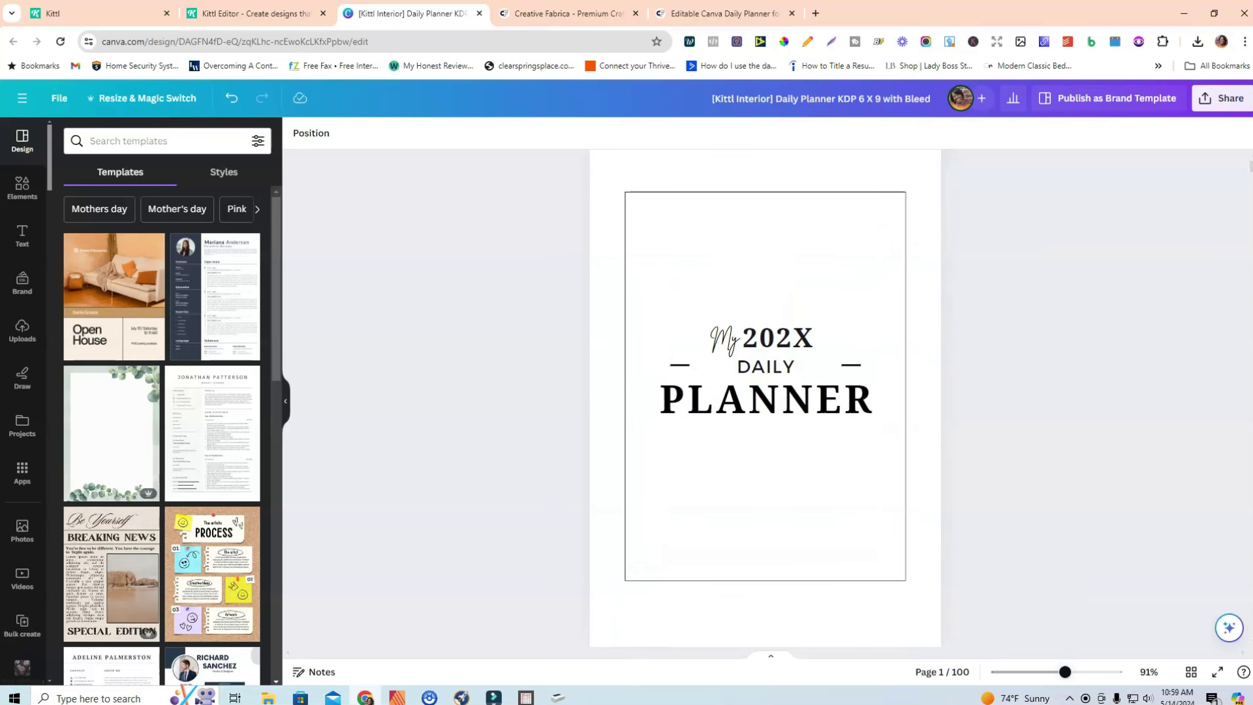
scroll(1059, 439, up, 2)
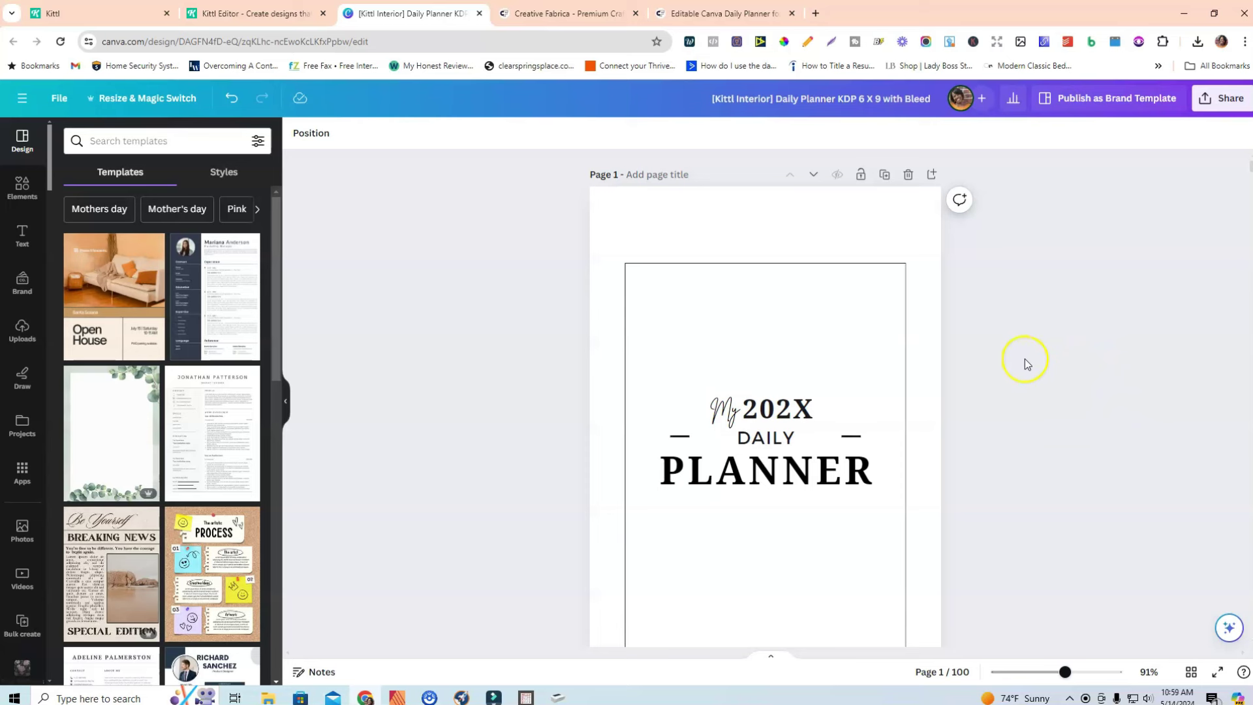
- Select the border frame on the planner's title page, and bring up the "[Interior] Test Teen Journal with Prompts" design beside the planner
click(870, 353)
scroll(1027, 482, down, 3)
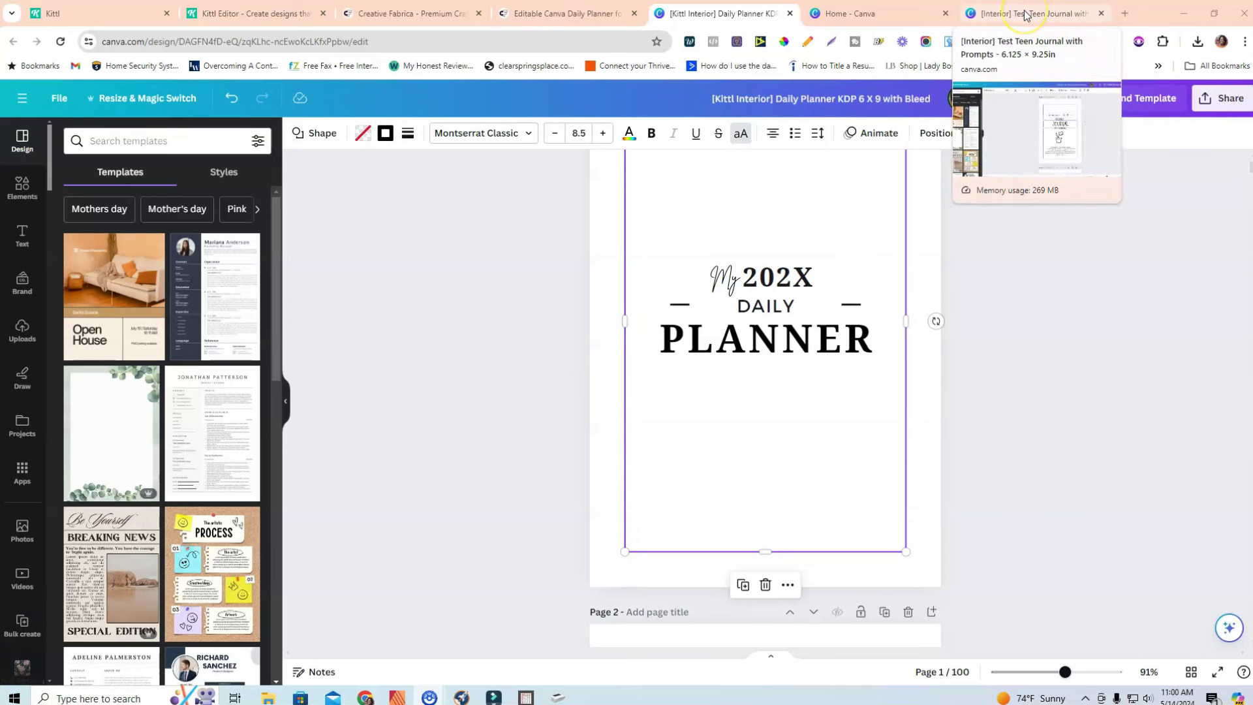
drag(1026, 15, 872, 13)
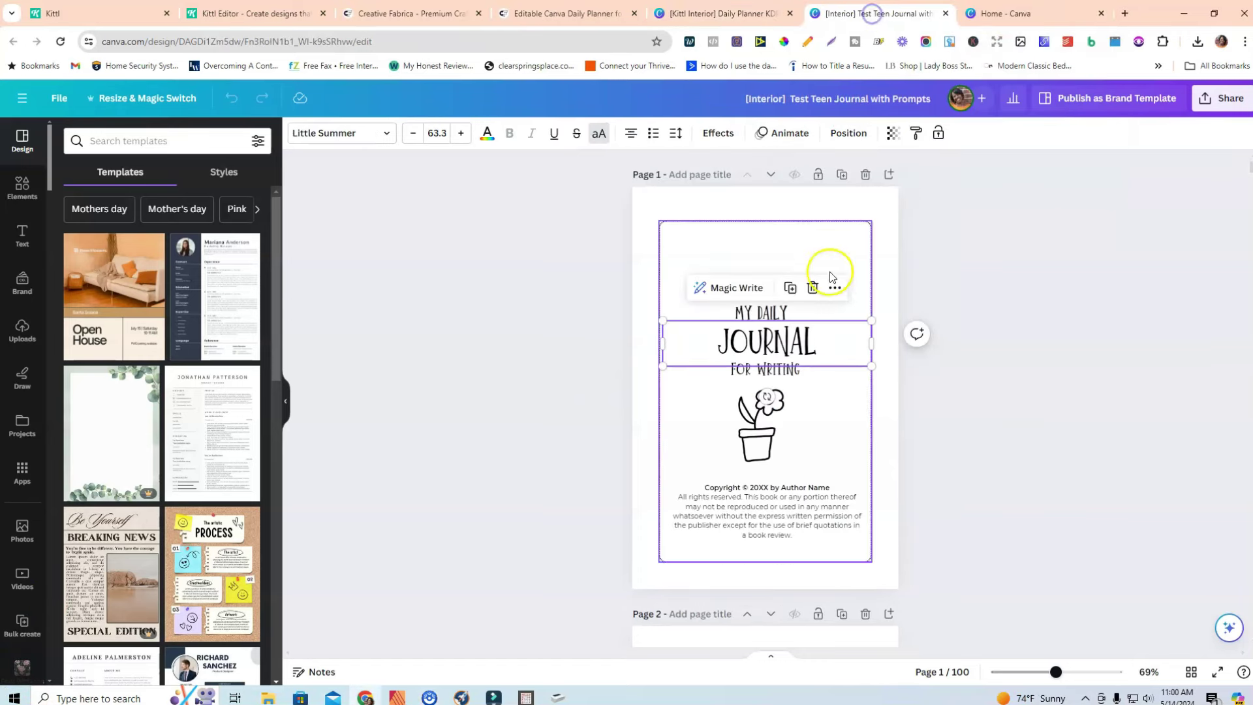
- Group the border, title text, flower pot and copyright notice on the journal's first page, and copy the group
click(1000, 405)
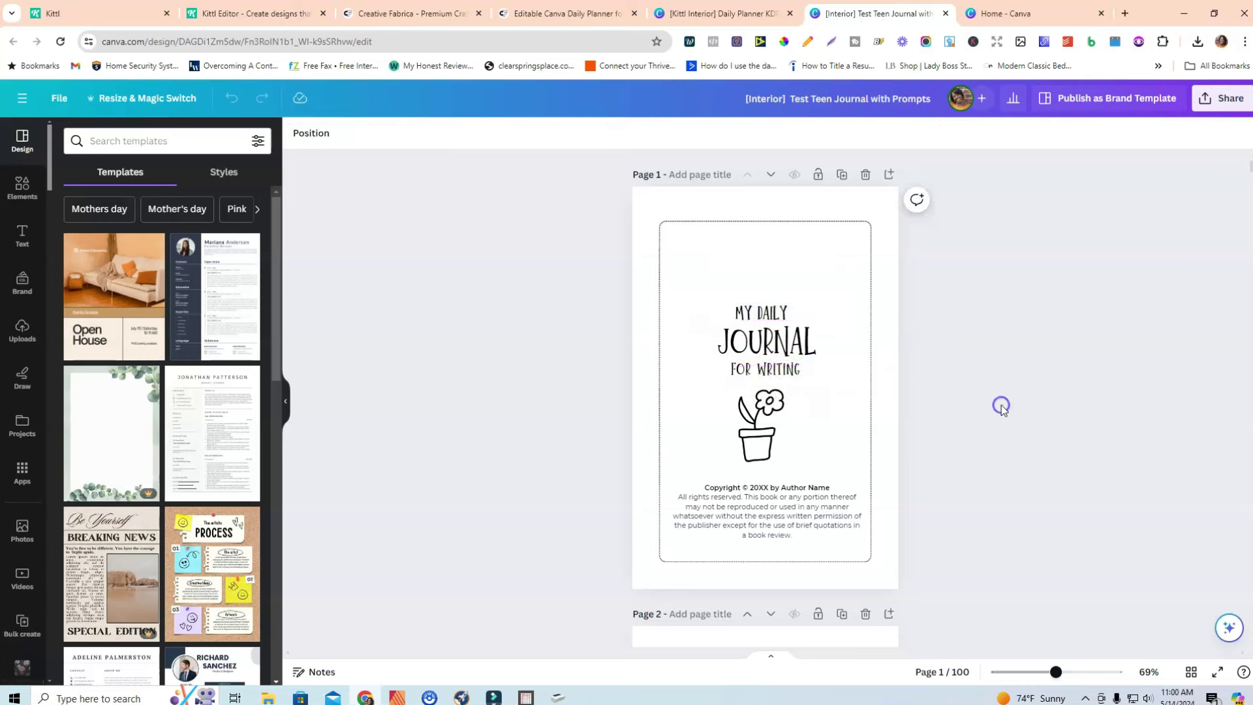
click(781, 317)
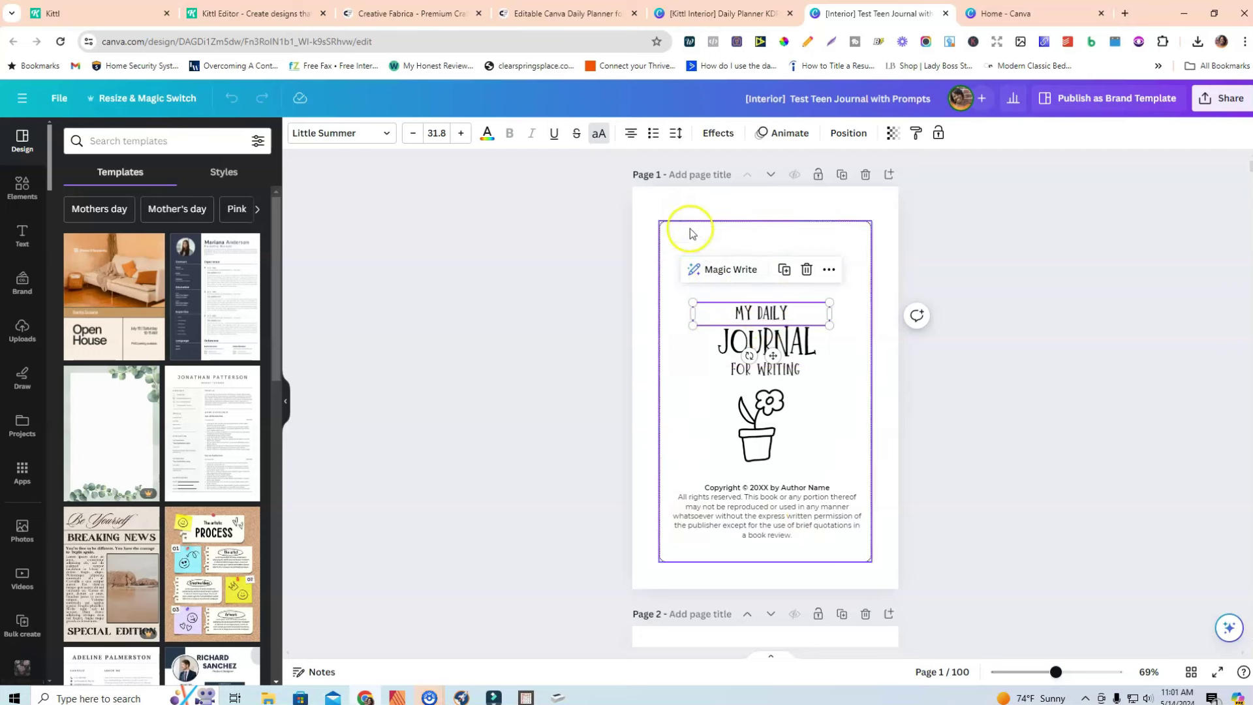
click(1010, 505)
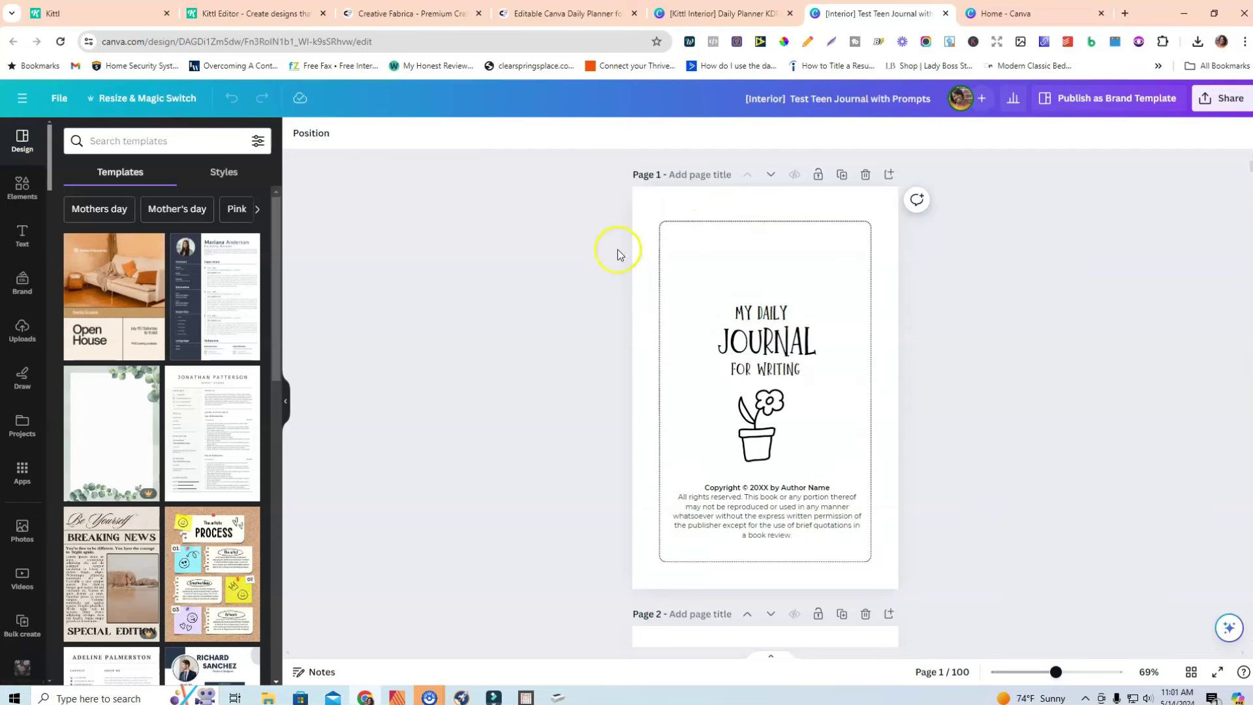
drag(644, 208, 882, 572)
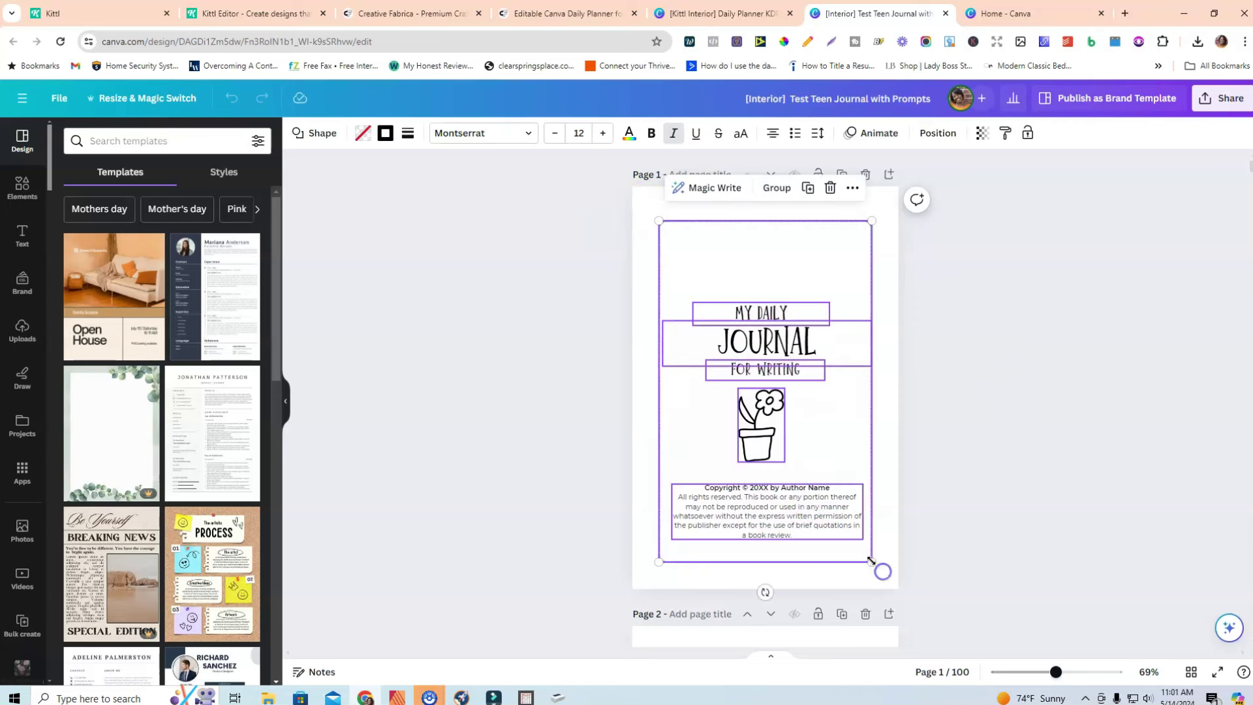
click(776, 188)
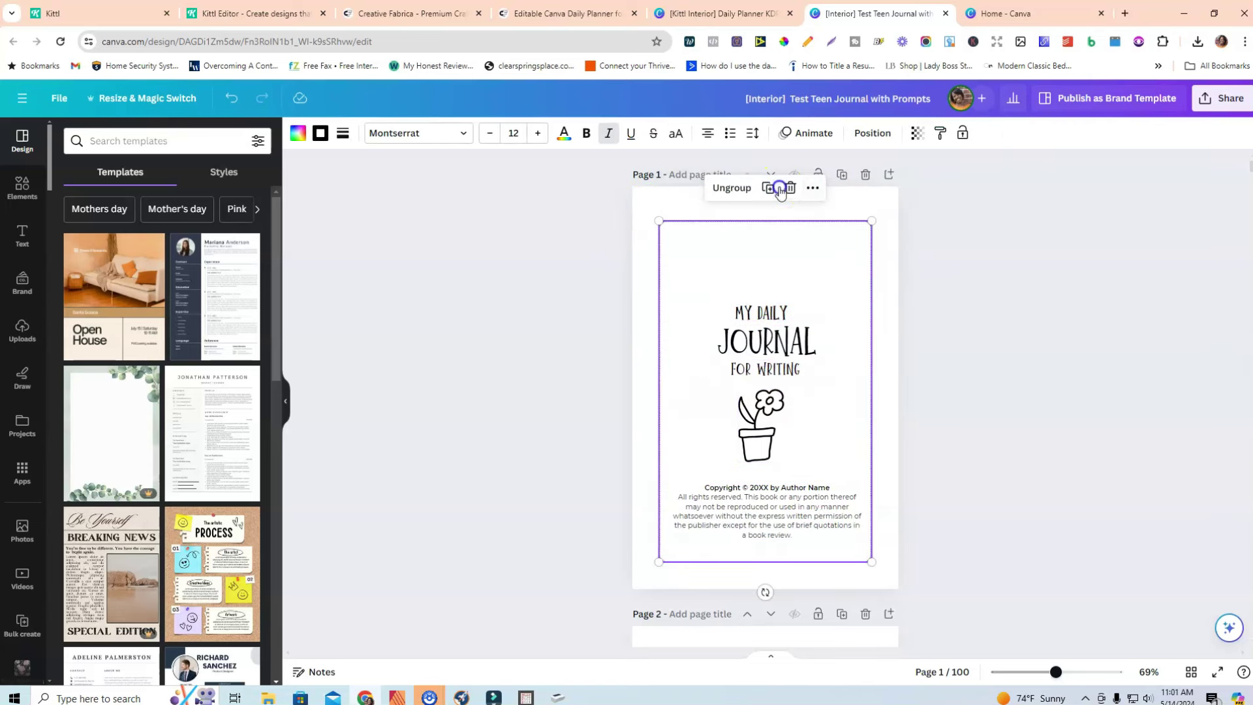
right_click(758, 232)
click(801, 249)
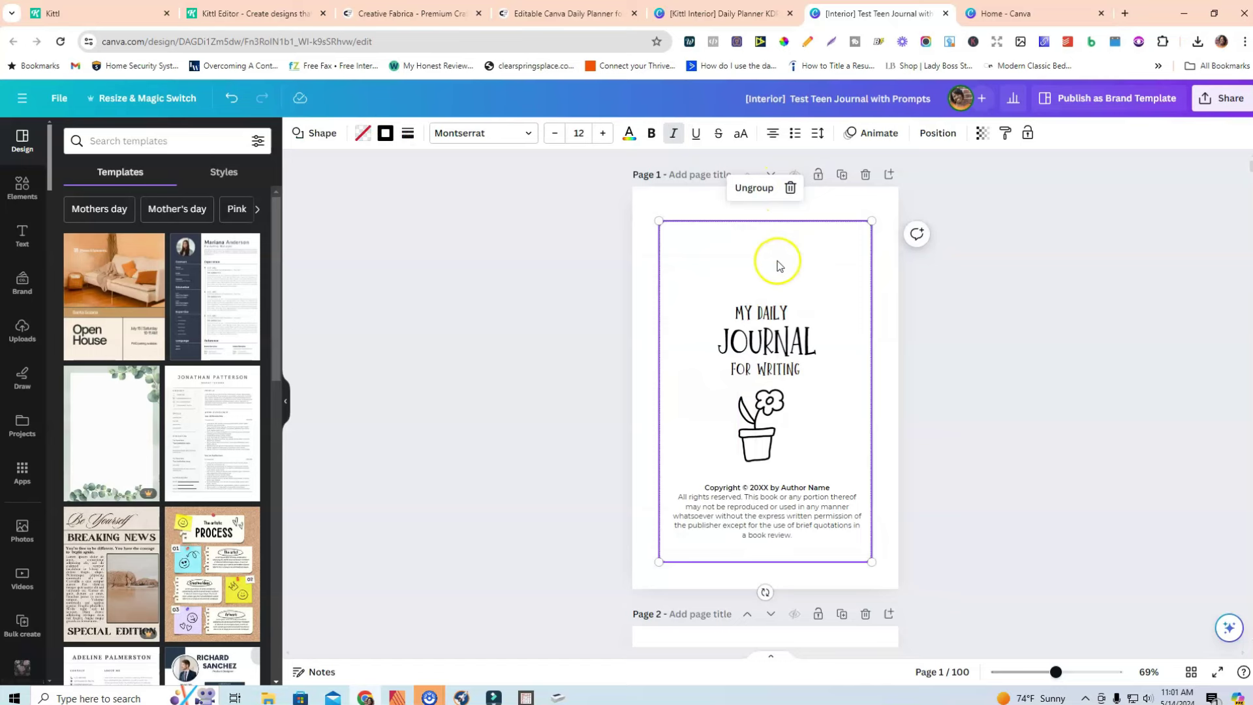
- Return to the daily planner interior, add a blank page after its title page, and paste the copied journal group there
click(721, 13)
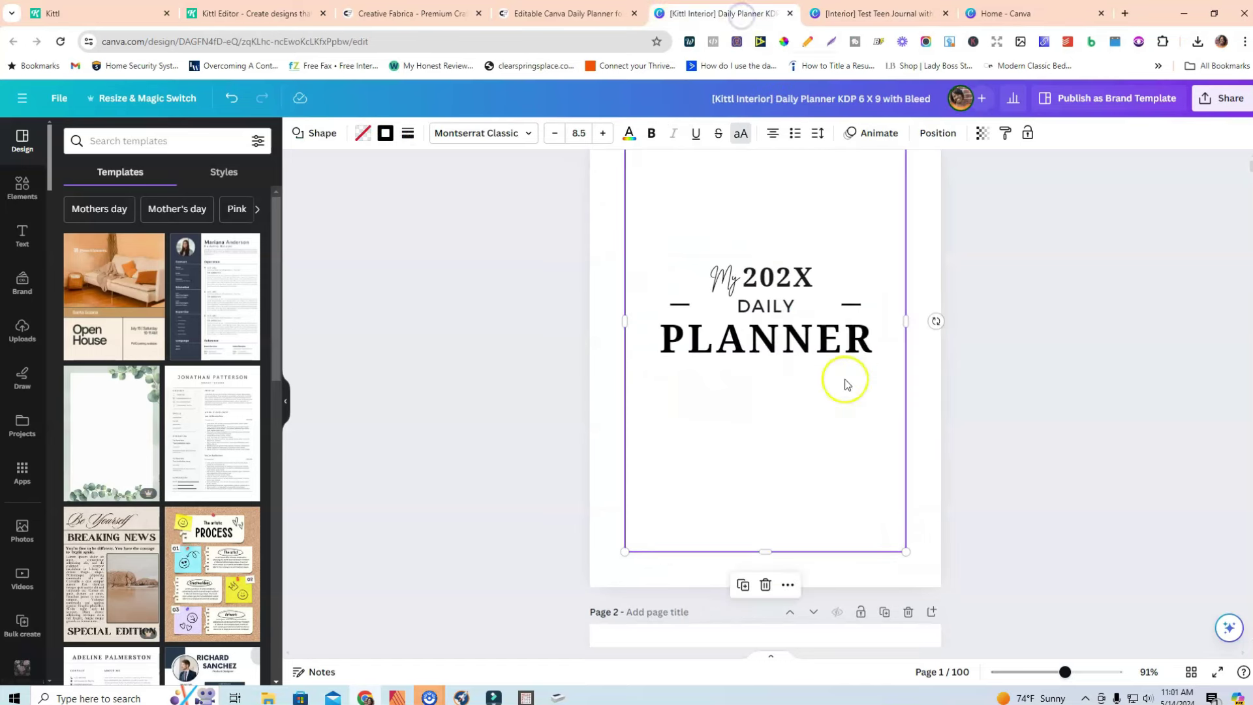
scroll(848, 379, up, 2)
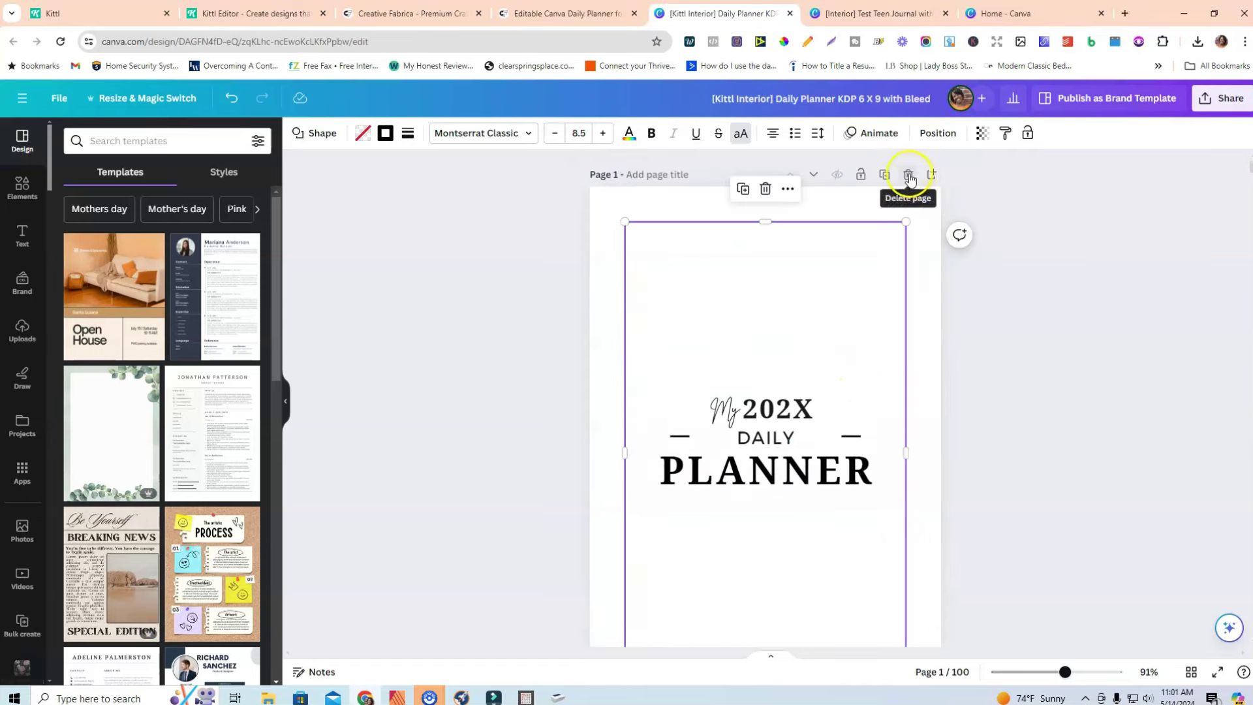
click(931, 174)
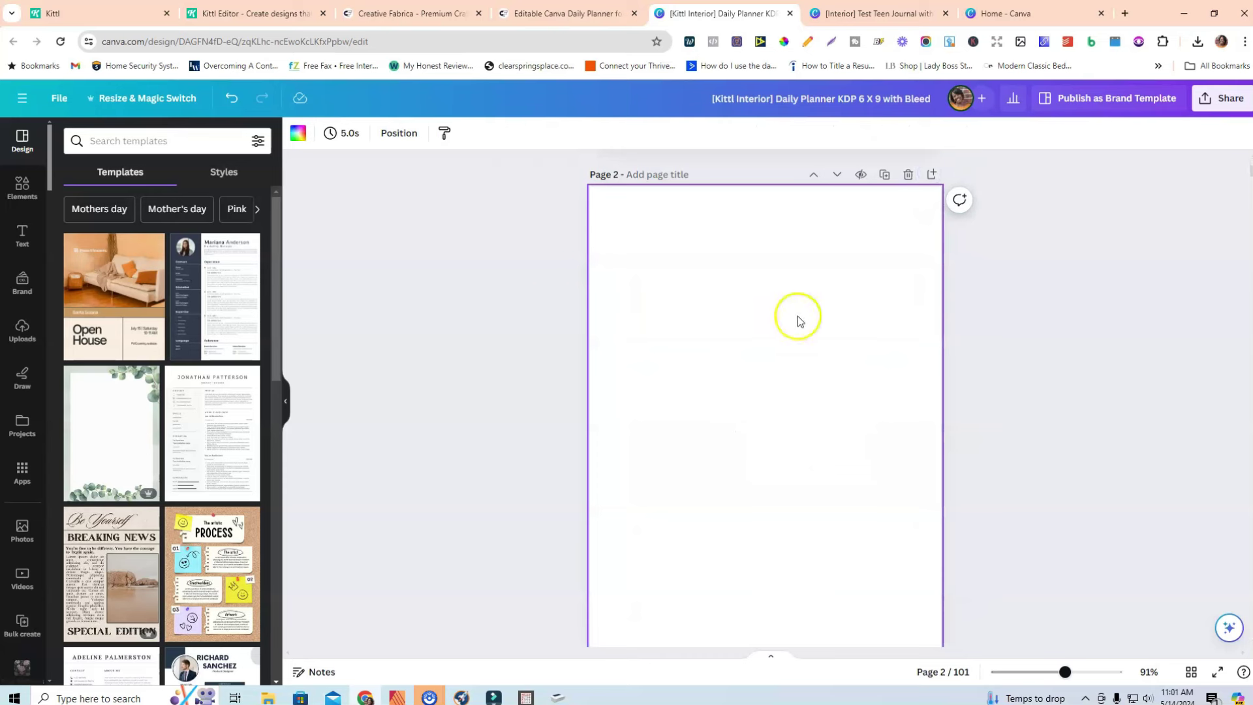
right_click(785, 299)
click(828, 366)
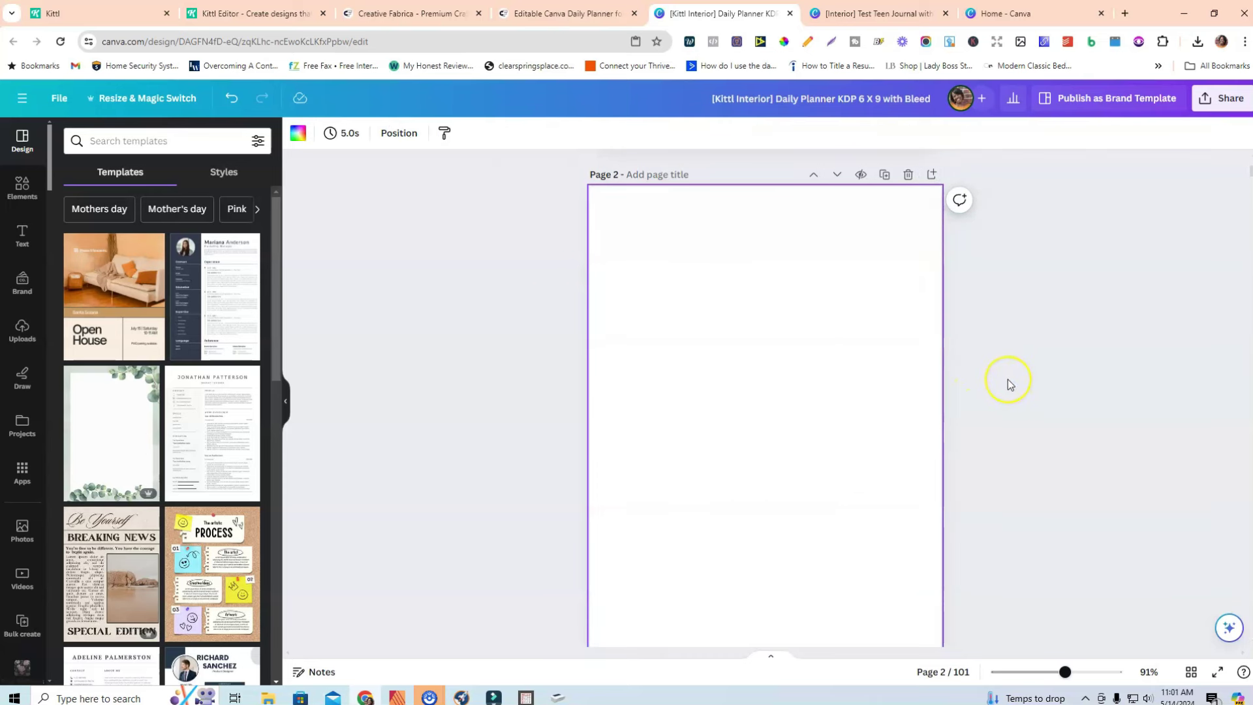
- Delete the planner's original "My 202X Daily Planner" title page
scroll(1008, 383, up, 6)
scroll(1005, 384, up, 2)
click(908, 175)
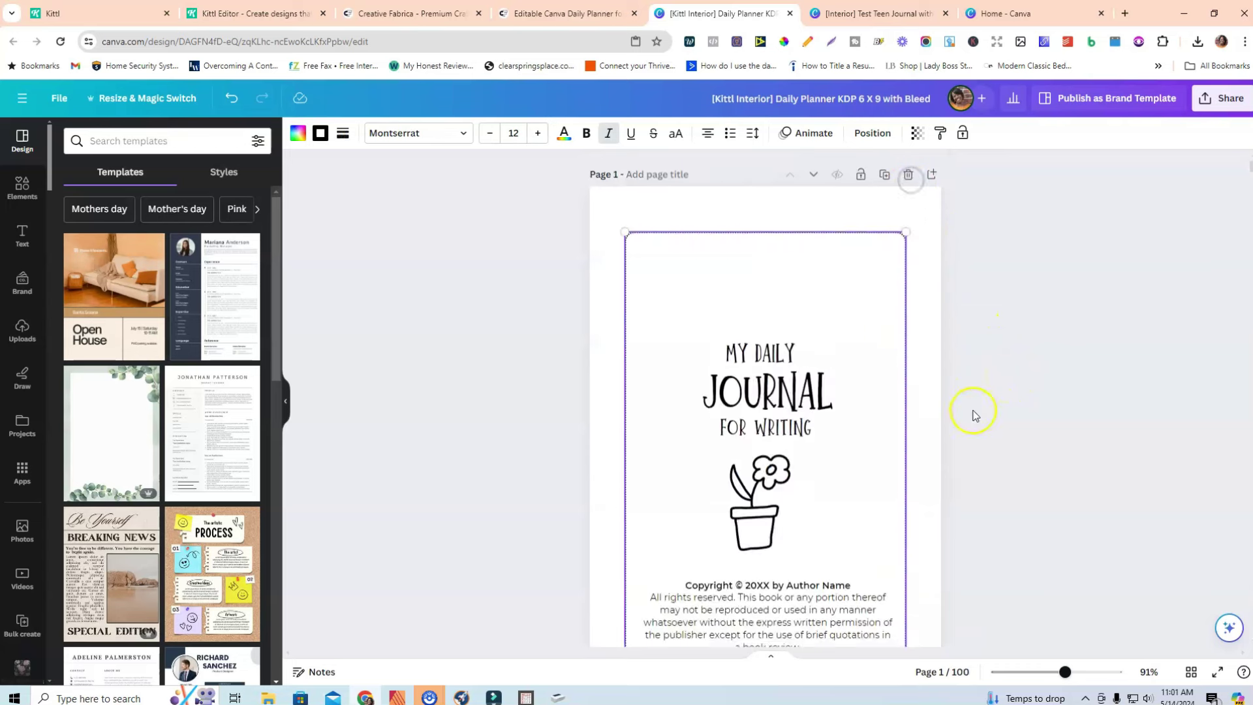
- Replace the word "JOURNAL" in the new title page's group with "PLANNER"
click(753, 279)
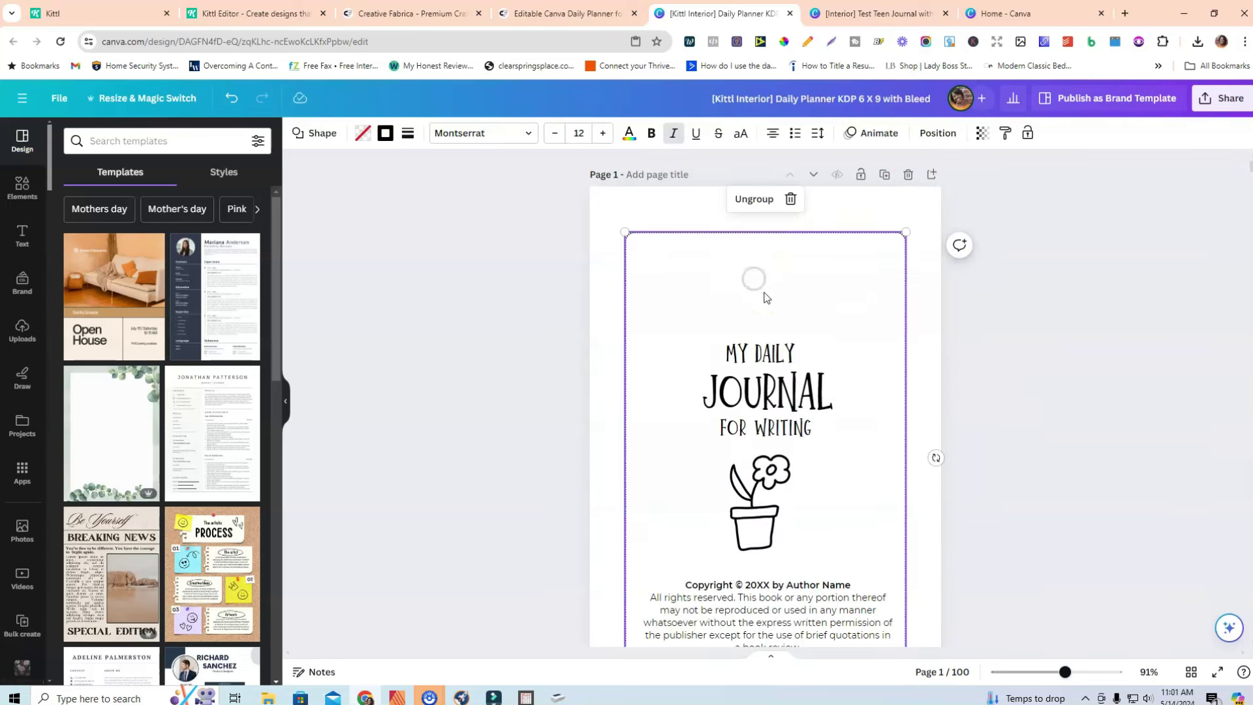
click(763, 355)
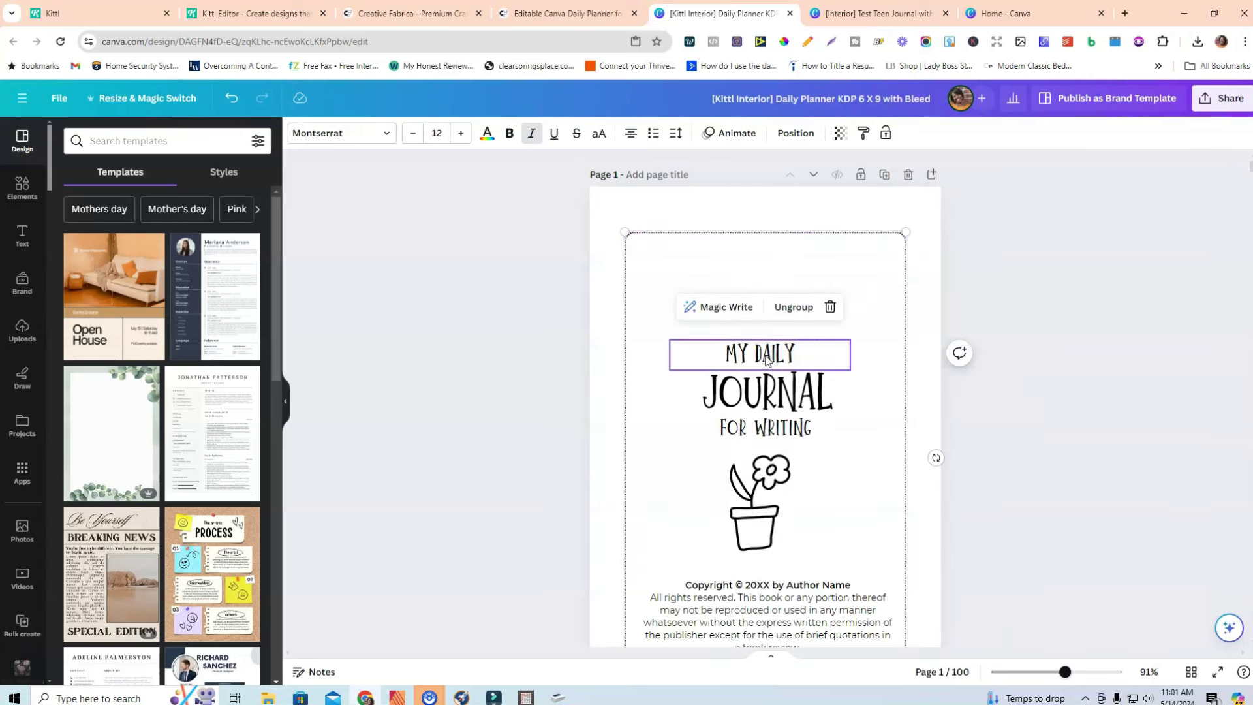
click(770, 392)
click(771, 391)
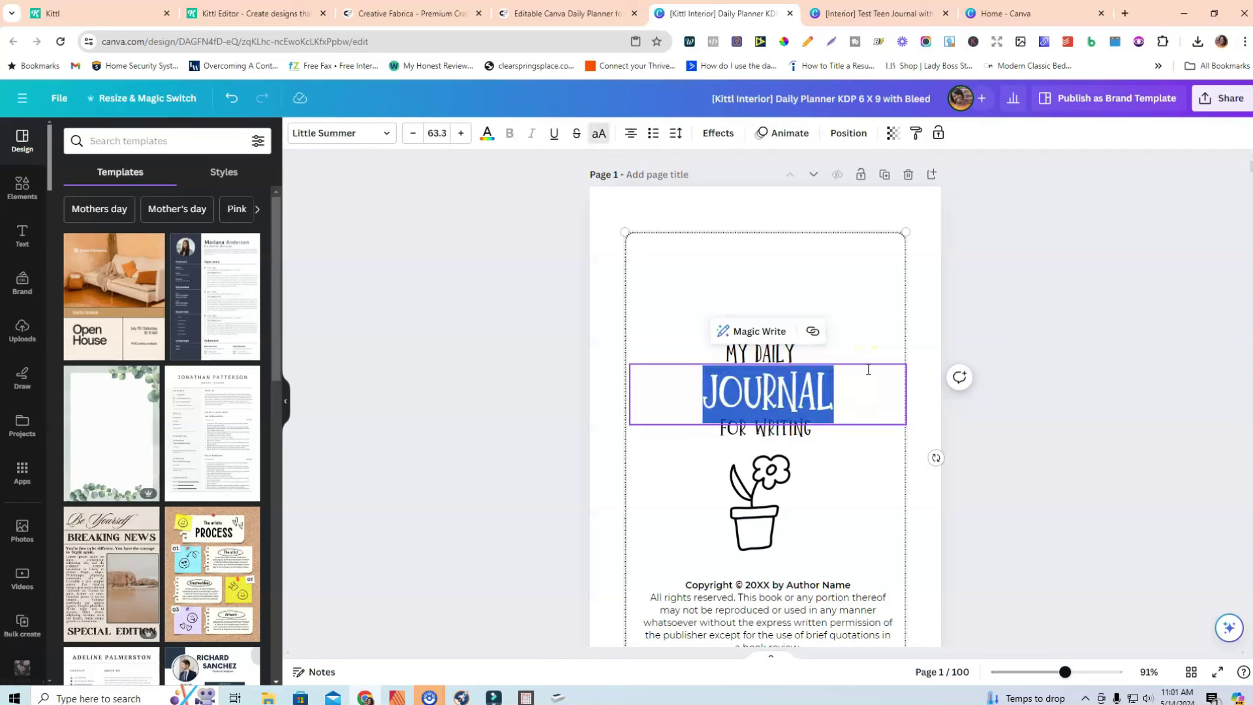
text(PLANNER)
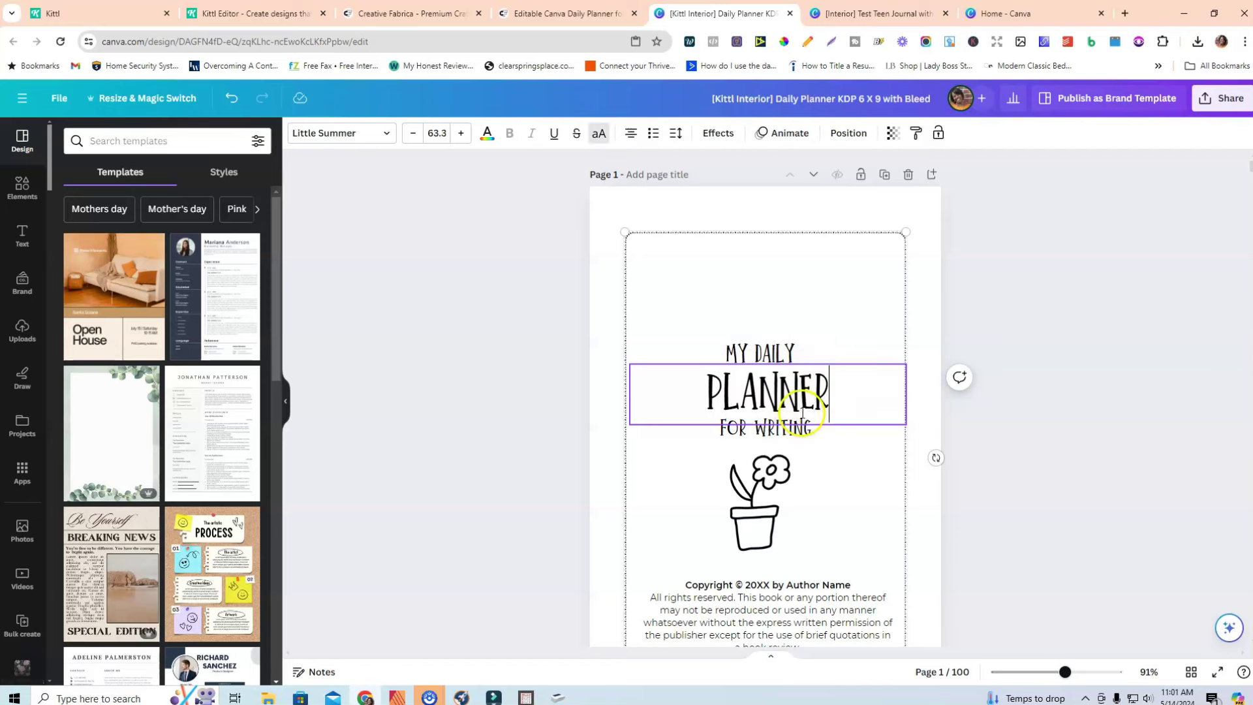
- Change the title page's "FOR WRITING" line to "AND TO-DO LIST" and deselect everything
double_click(778, 429)
text(AND )
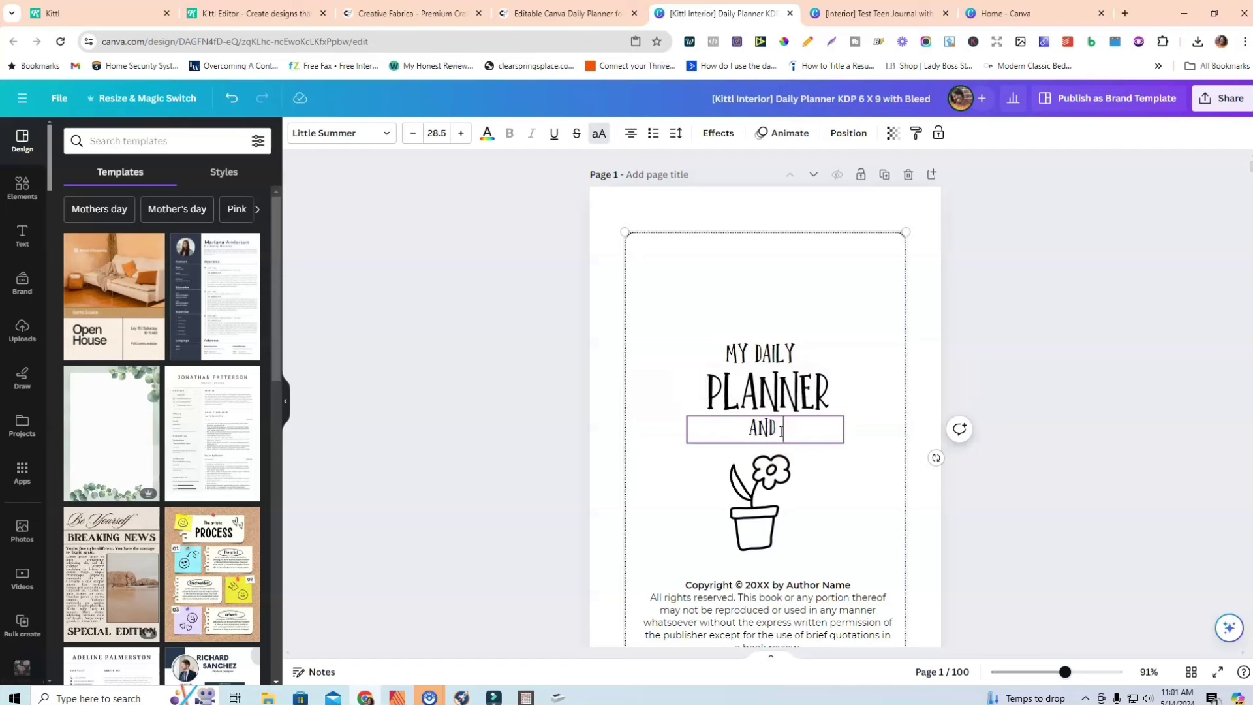
text(TO-DO LIST)
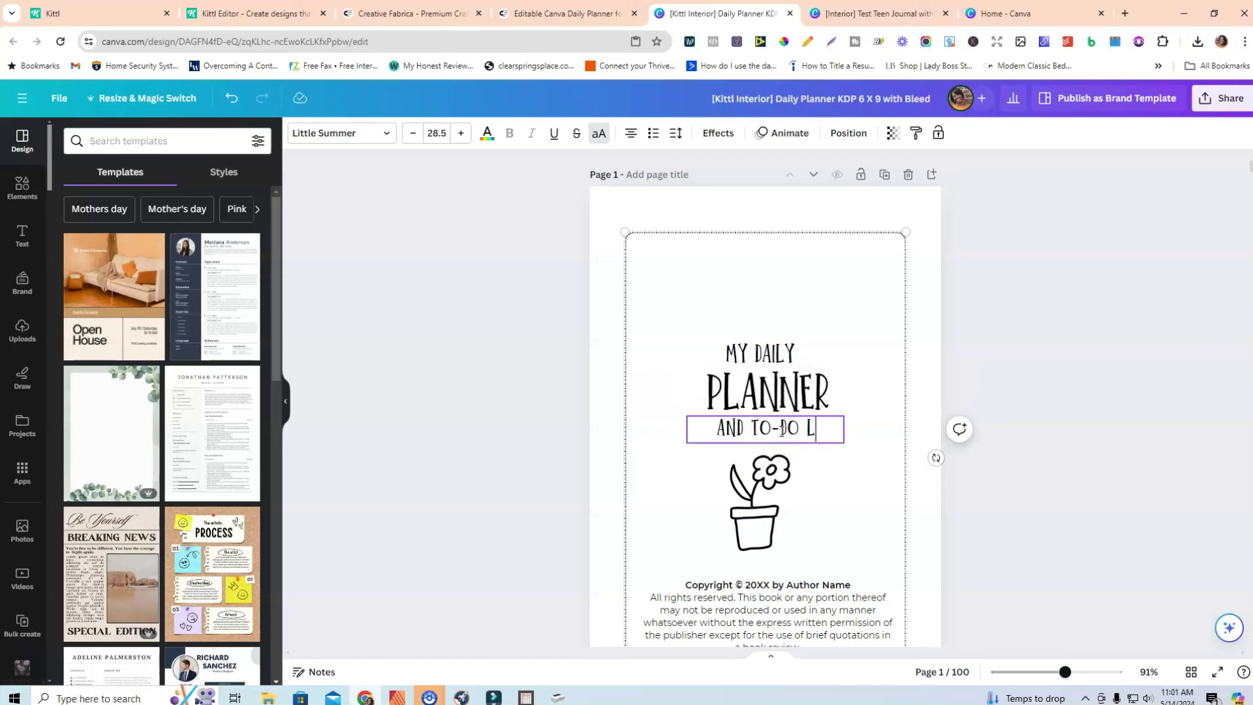
click(996, 436)
click(742, 522)
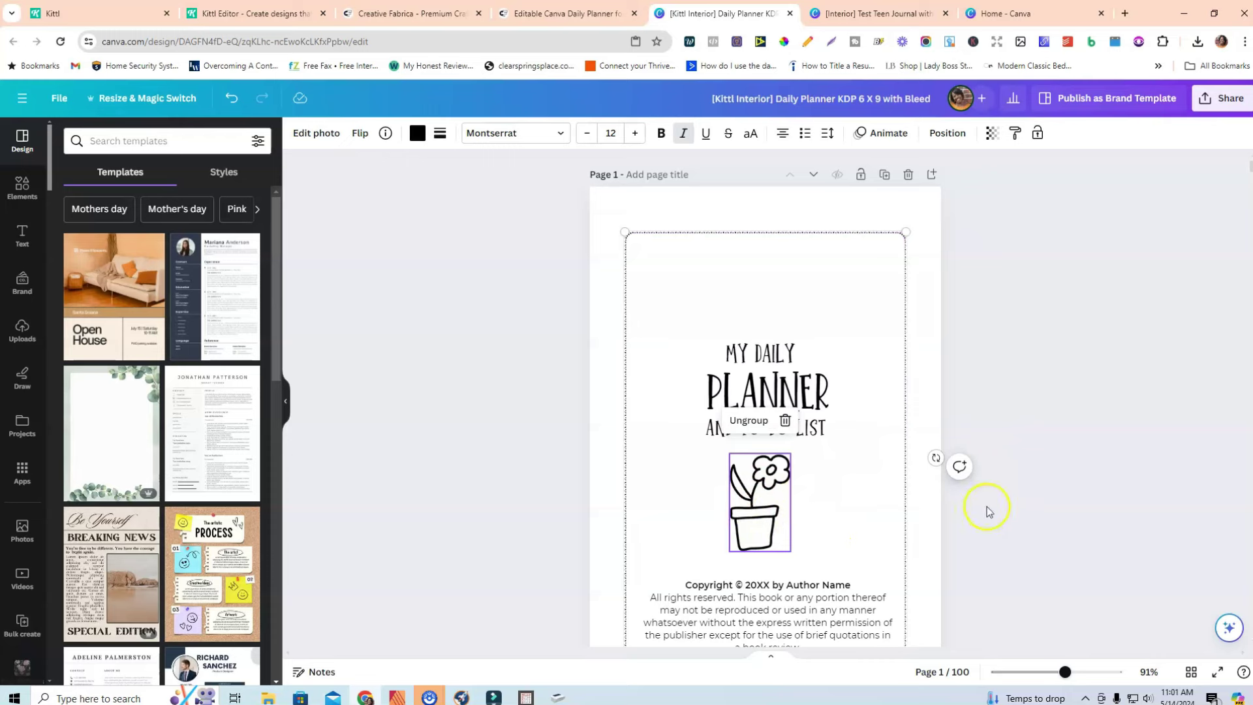
click(1019, 480)
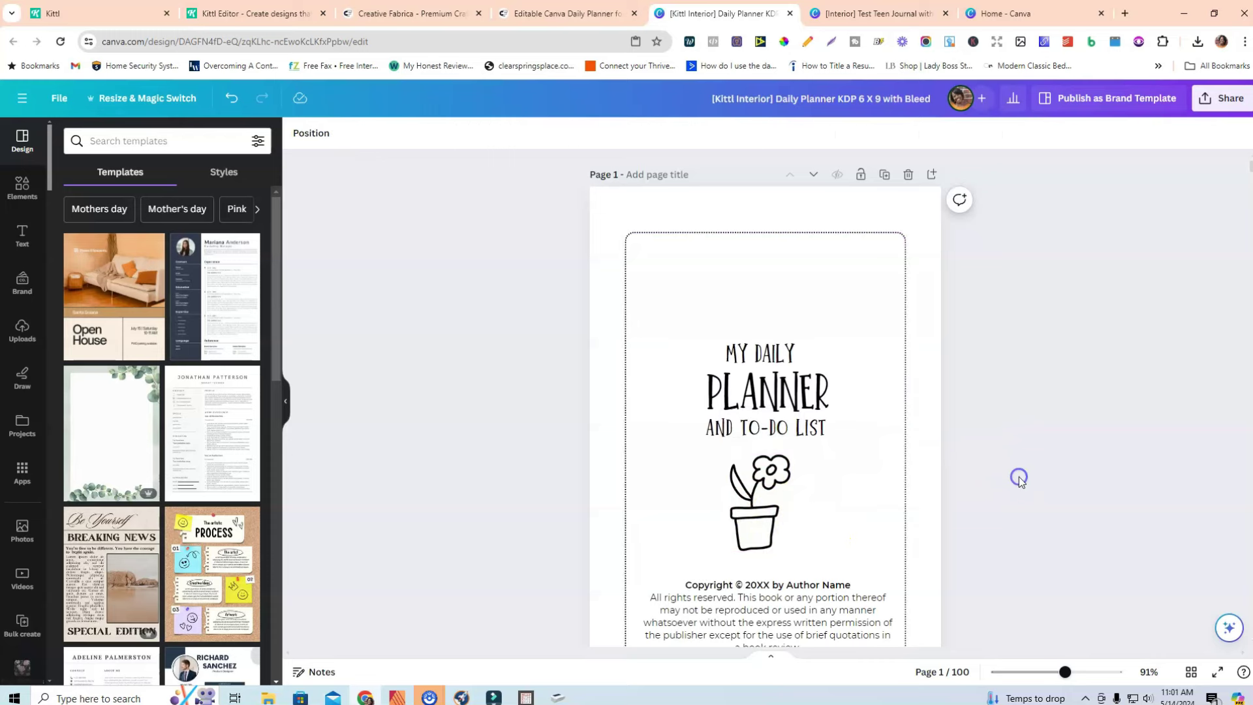
- In the teen journal design, group page 2's flower pot, "THIS JOURNAL BELONGS TO:" text and line, and copy the group
click(861, 13)
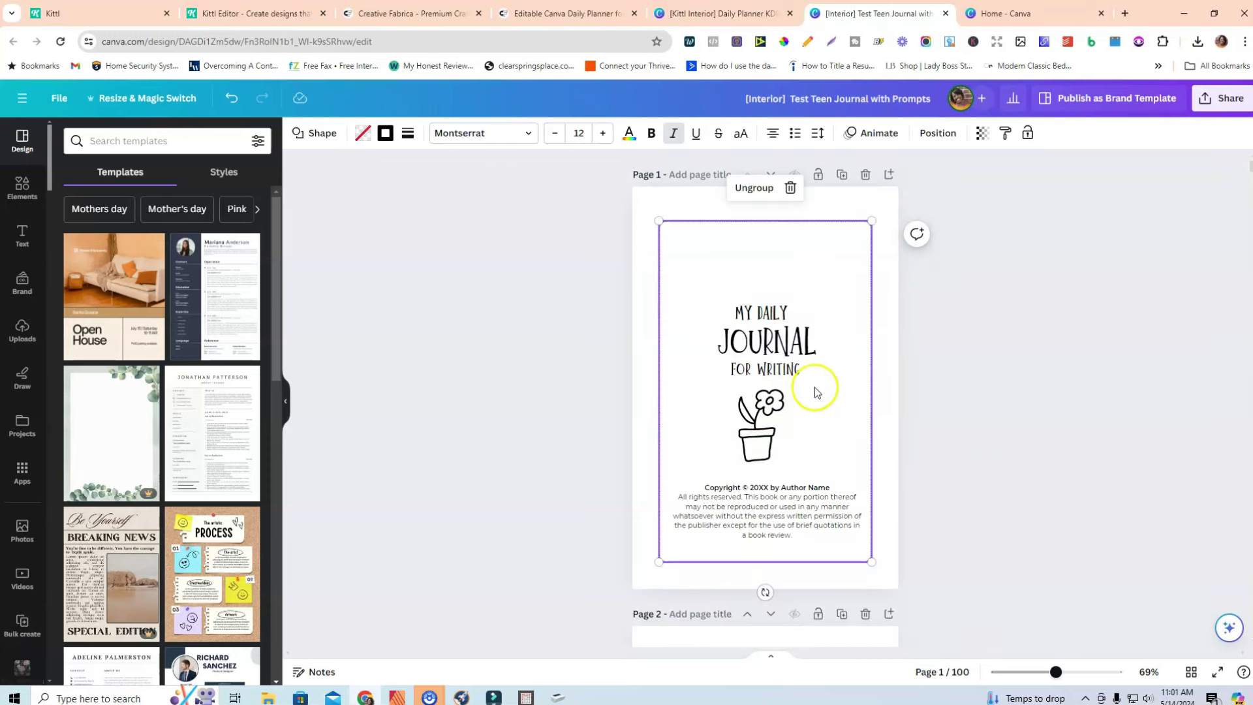
click(744, 13)
scroll(1046, 460, down, 3)
scroll(1046, 461, down, 5)
scroll(1044, 463, up, 1)
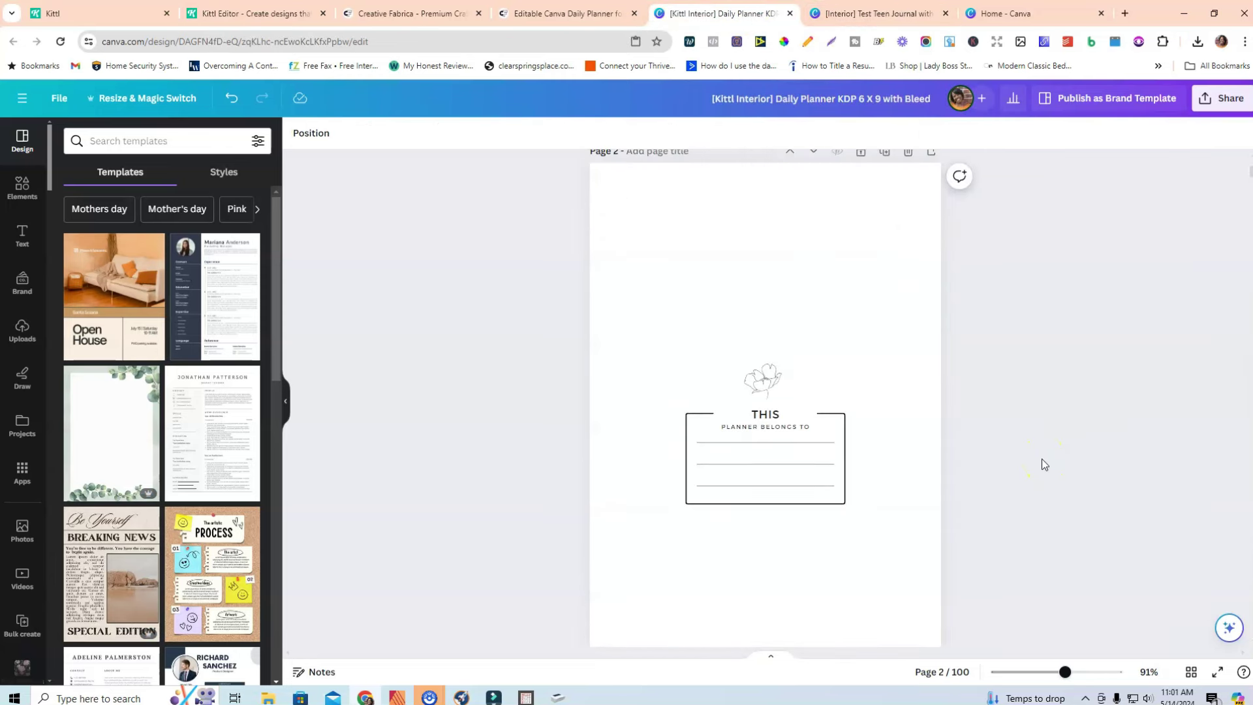
drag(1061, 671, 1068, 670)
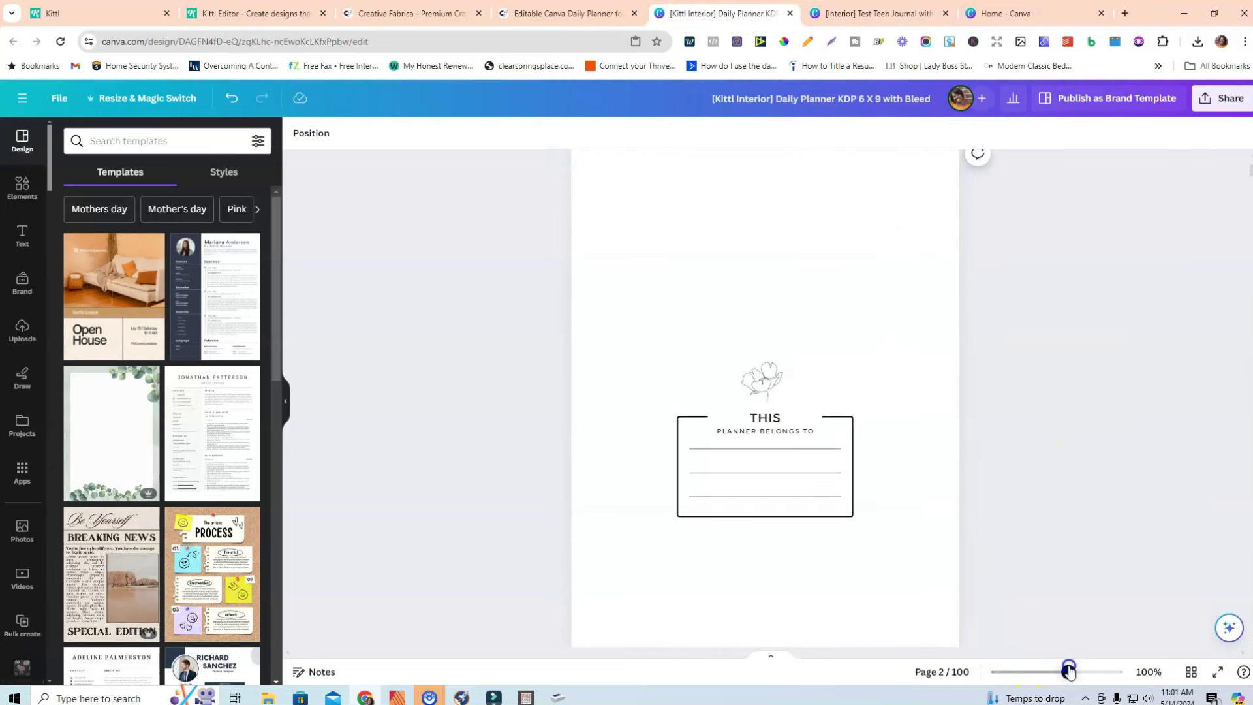
click(840, 15)
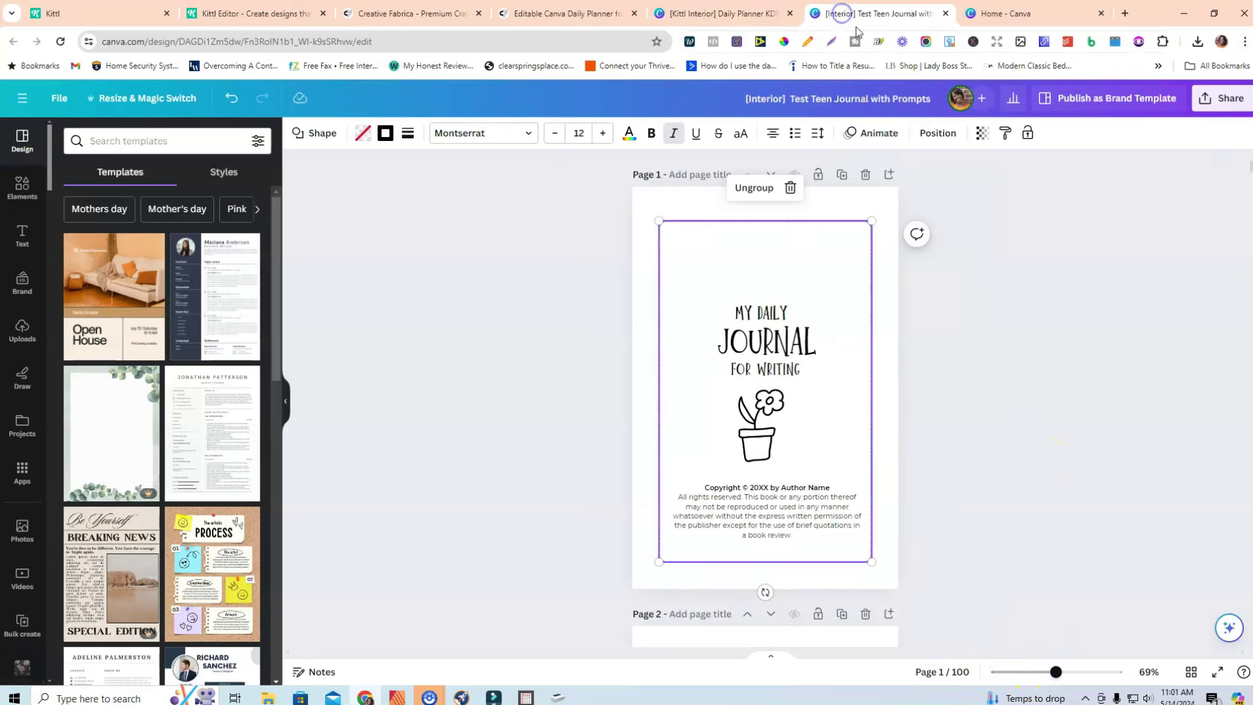
scroll(984, 411, down, 5)
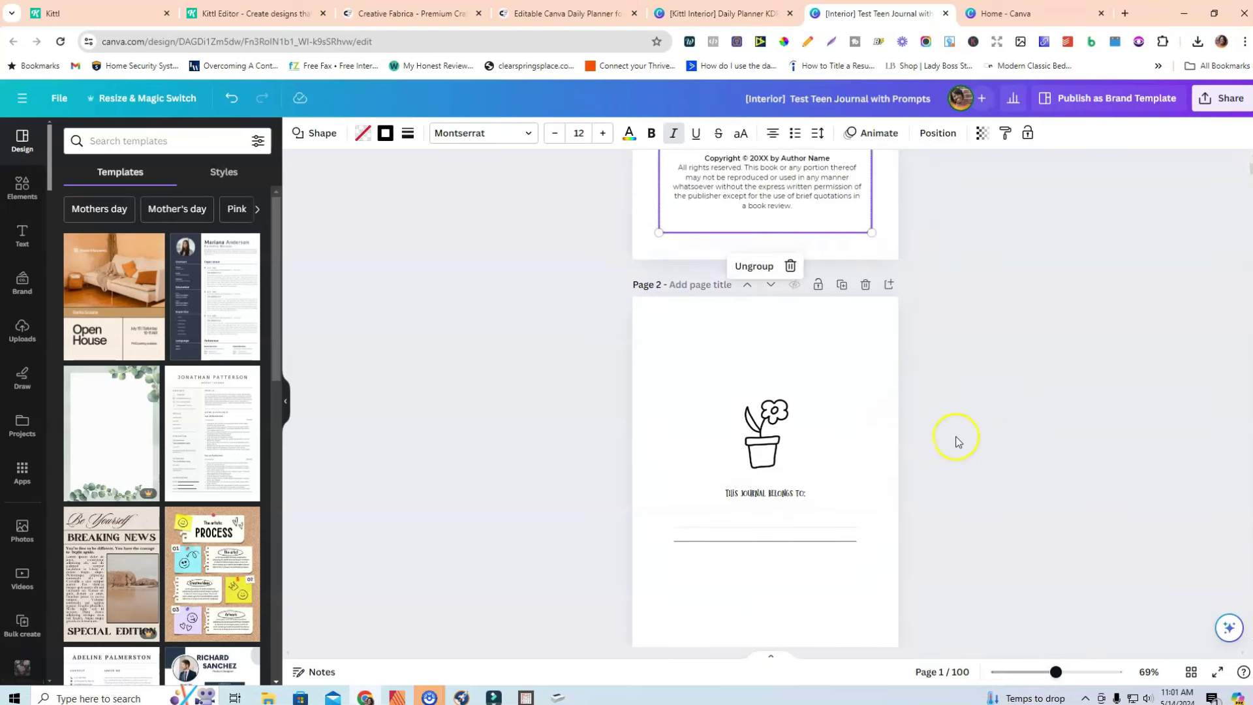
drag(1048, 682, 1069, 676)
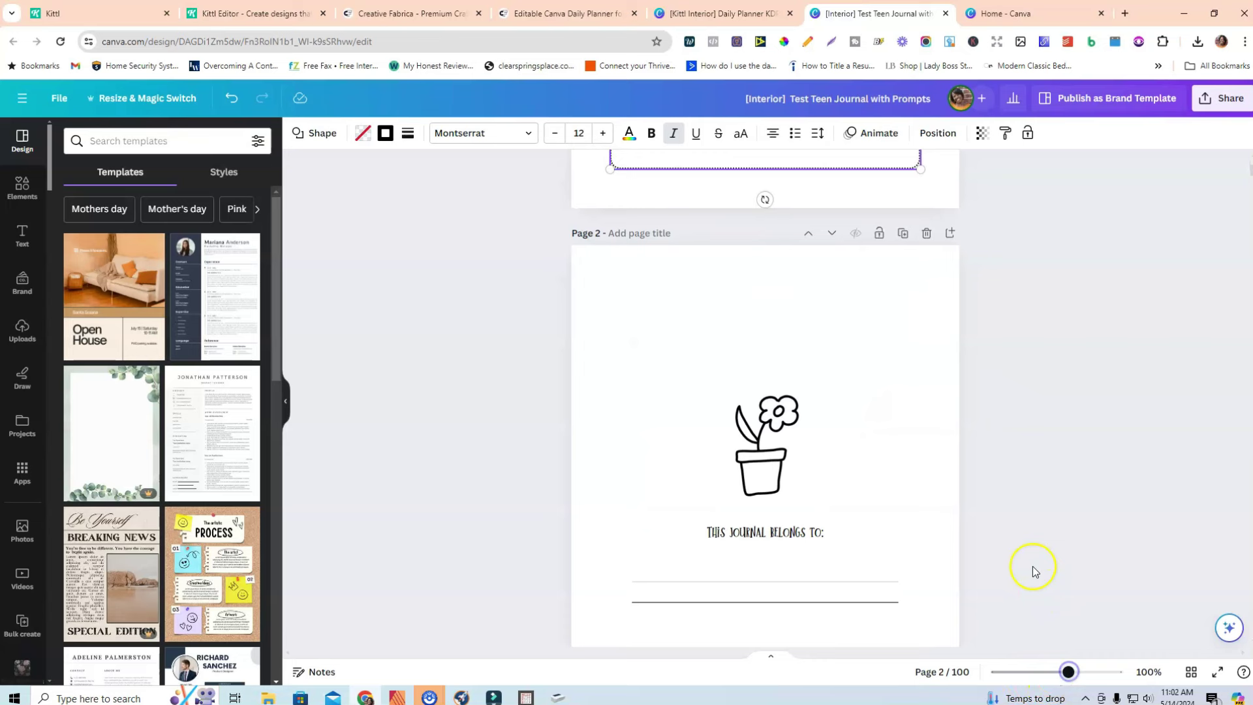
drag(648, 331, 898, 620)
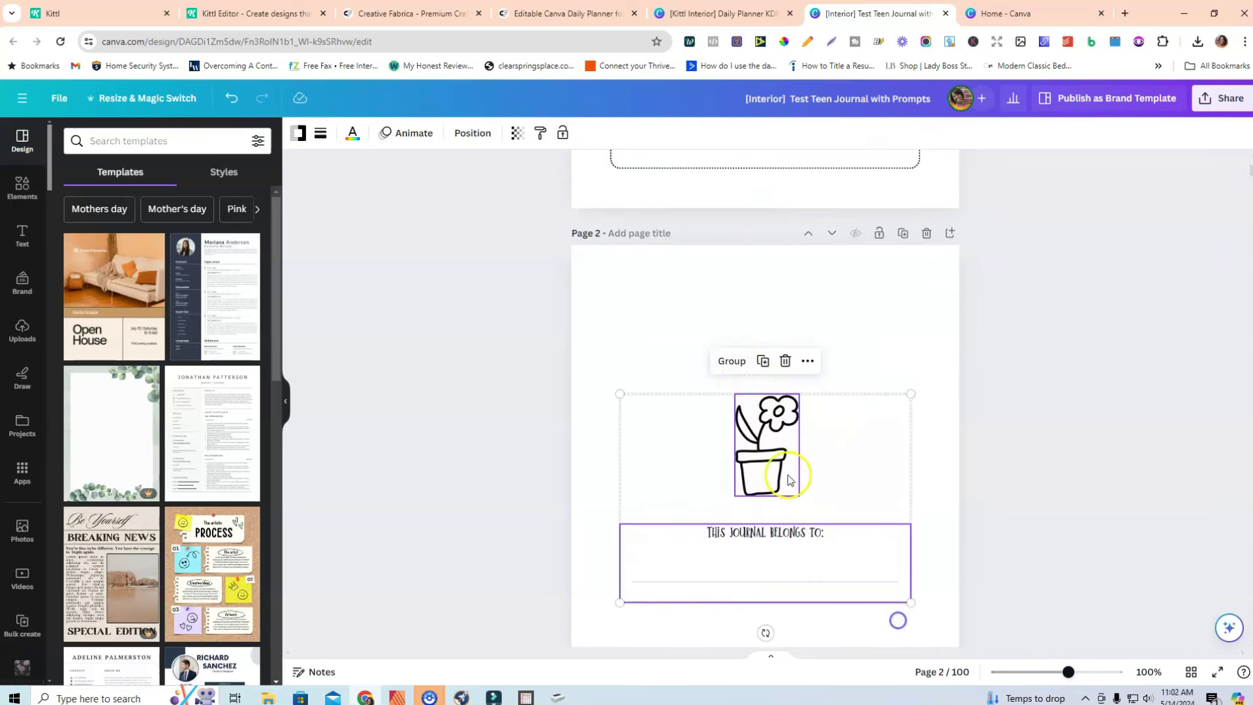
click(731, 361)
right_click(703, 415)
click(759, 334)
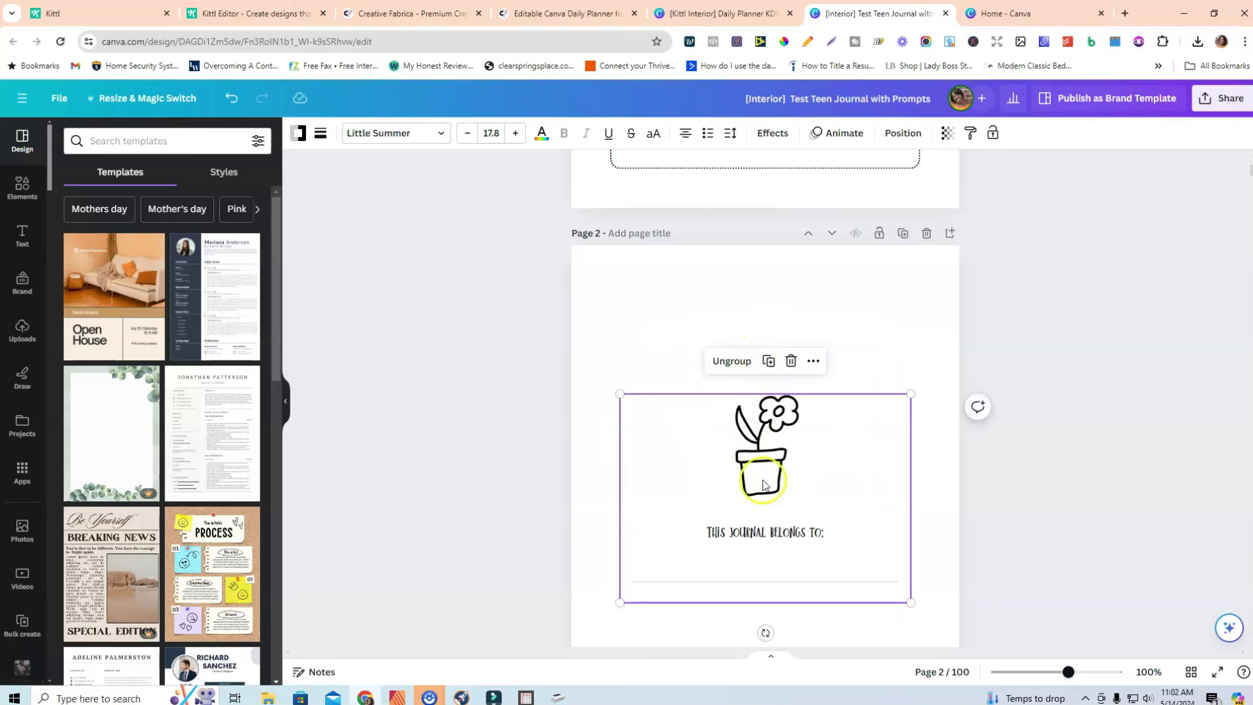
- In the planner interior, paste the copied group onto a new page after page 2, and delete the original "This Planner Belongs To" page
click(708, 13)
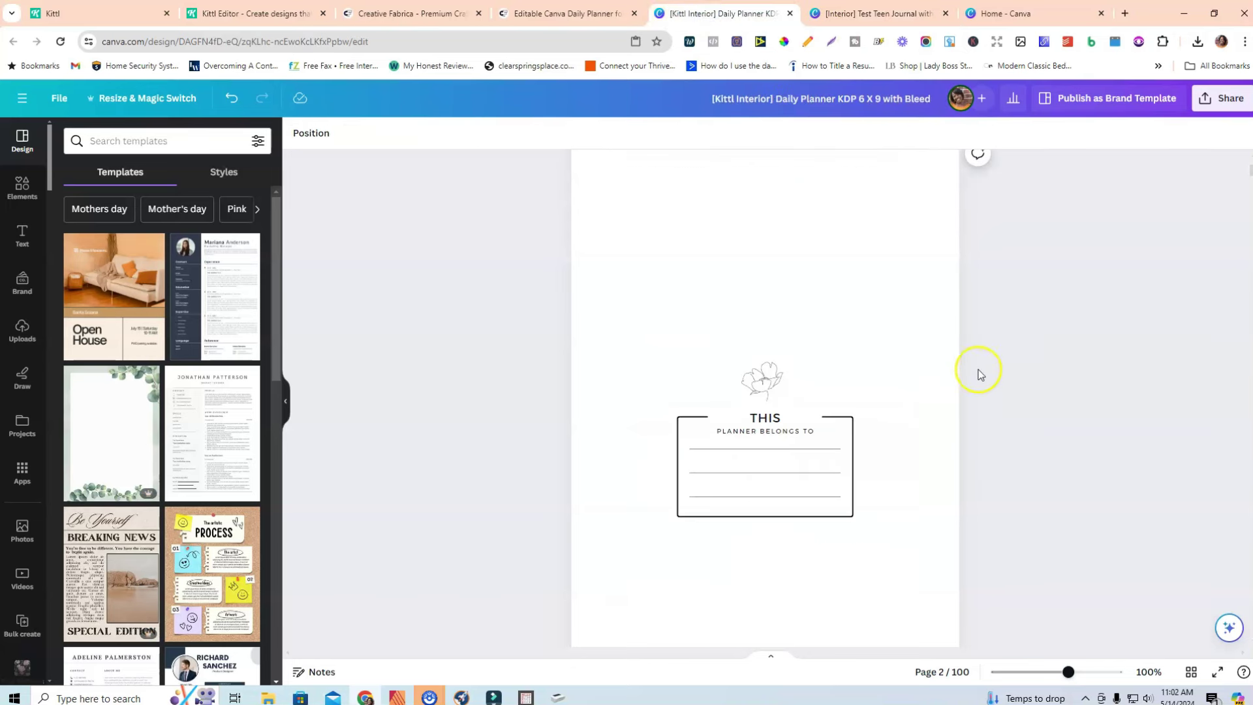
scroll(977, 372, up, 5)
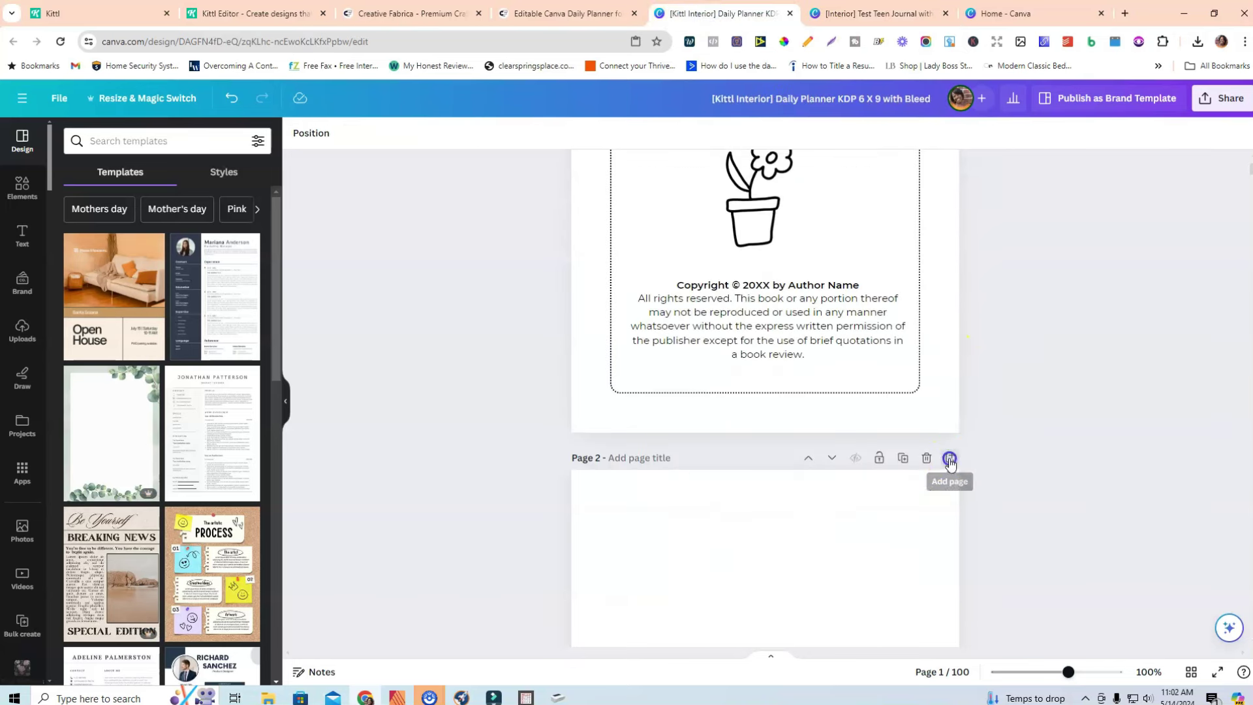
click(949, 459)
right_click(745, 362)
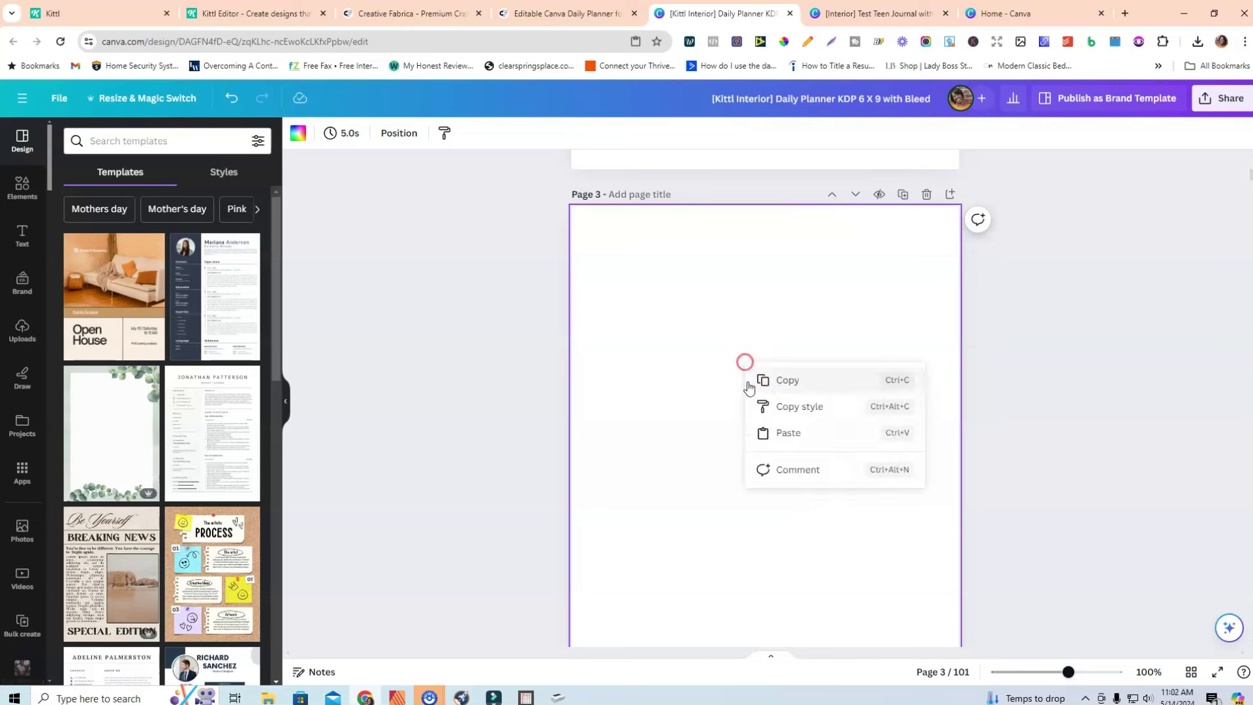
click(788, 433)
scroll(998, 413, up, 10)
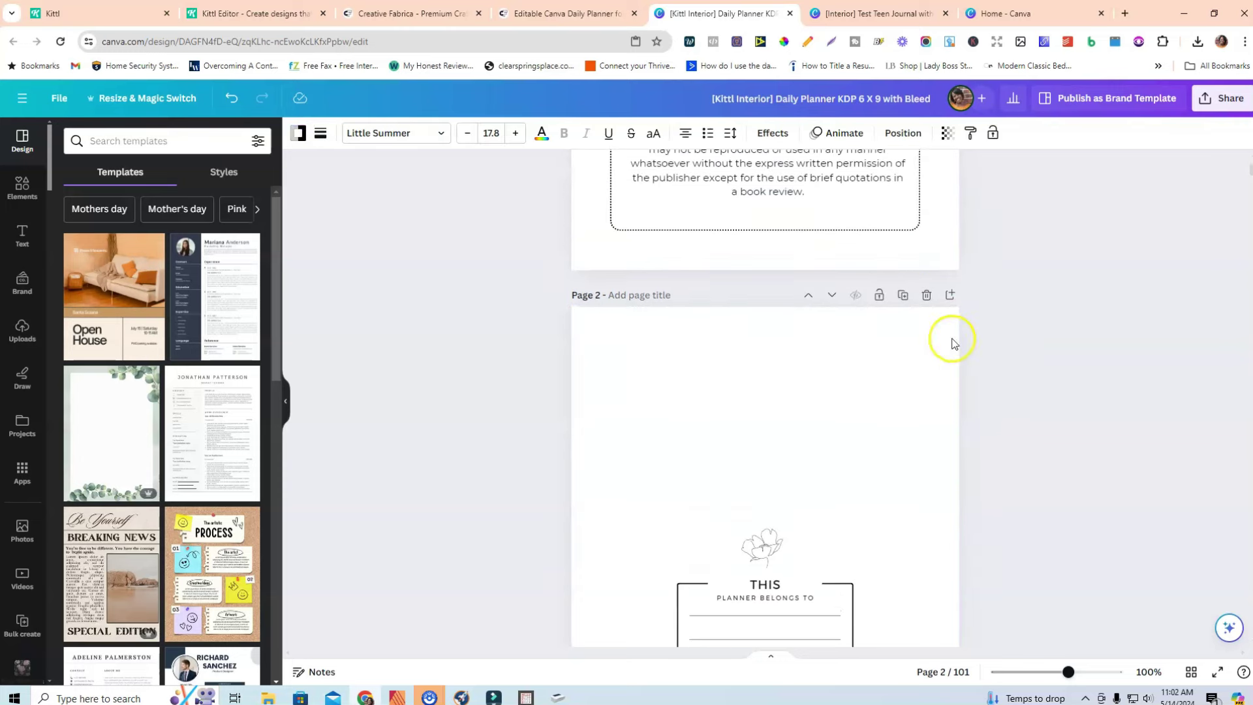
key(ctrl+z)
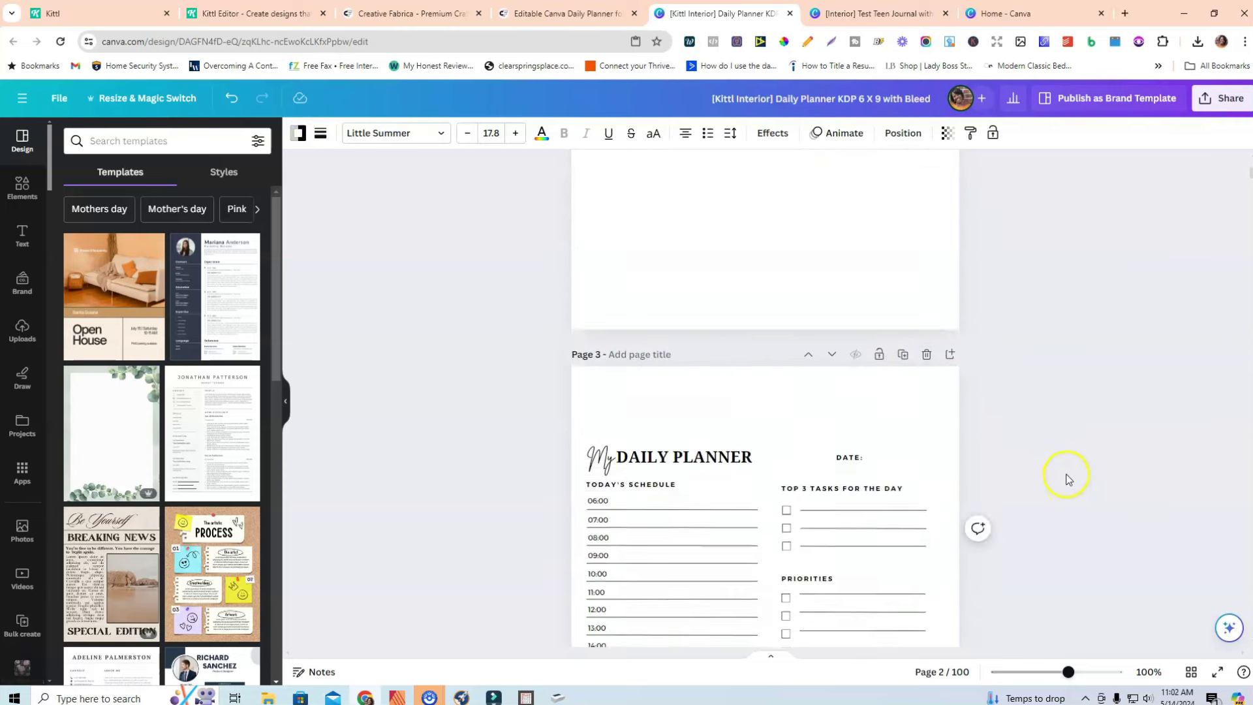
- Move page 3's "My DAILY PLANNER" heading up and centre it near the page's top
scroll(1062, 476, up, 2)
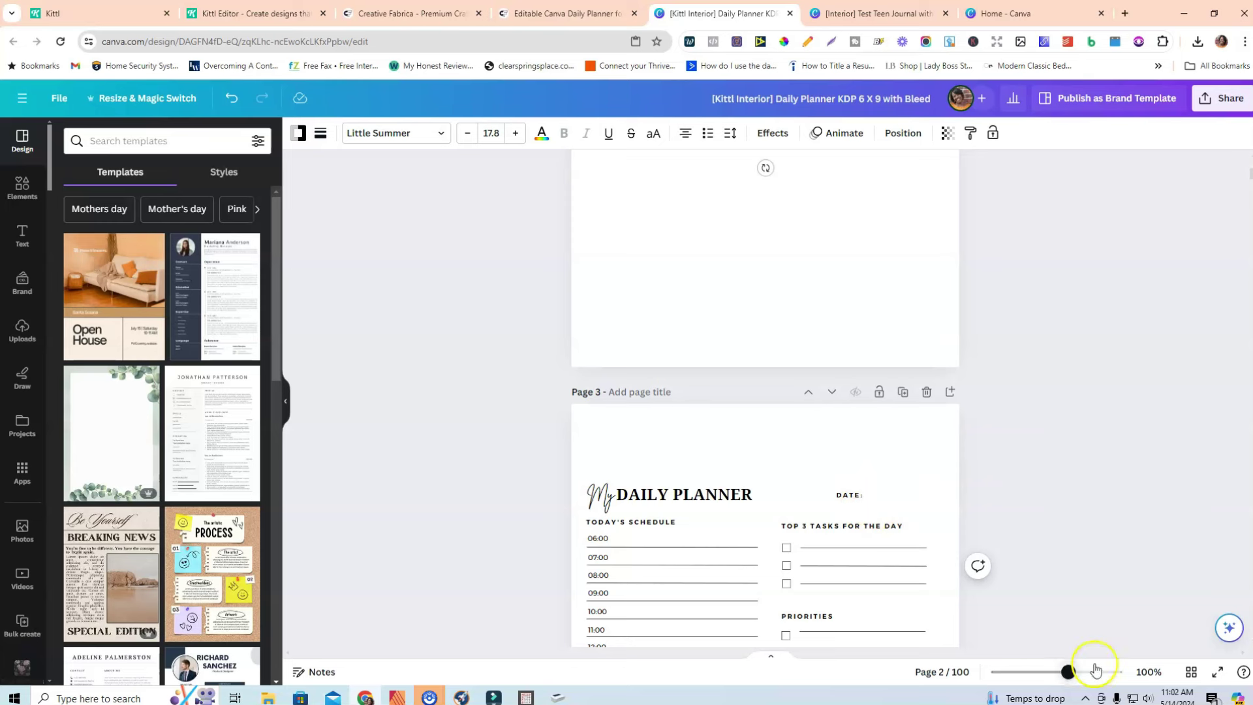
drag(1074, 679, 1077, 678)
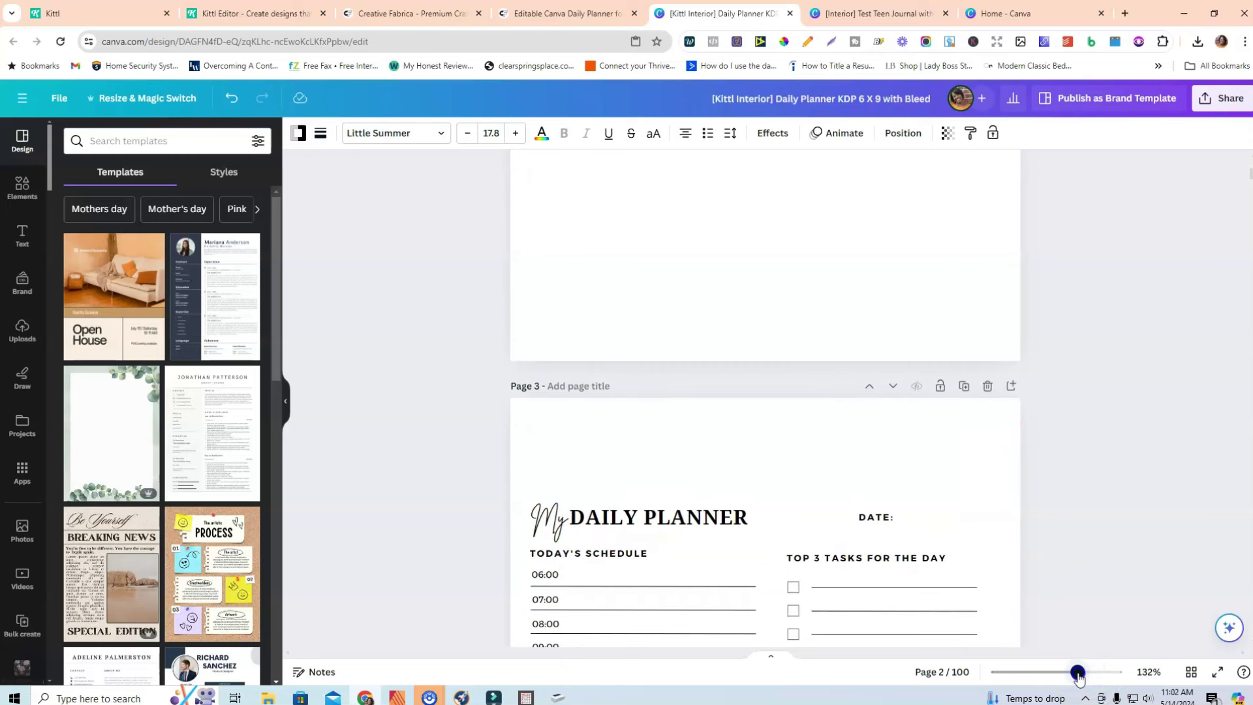
scroll(1051, 446, down, 2)
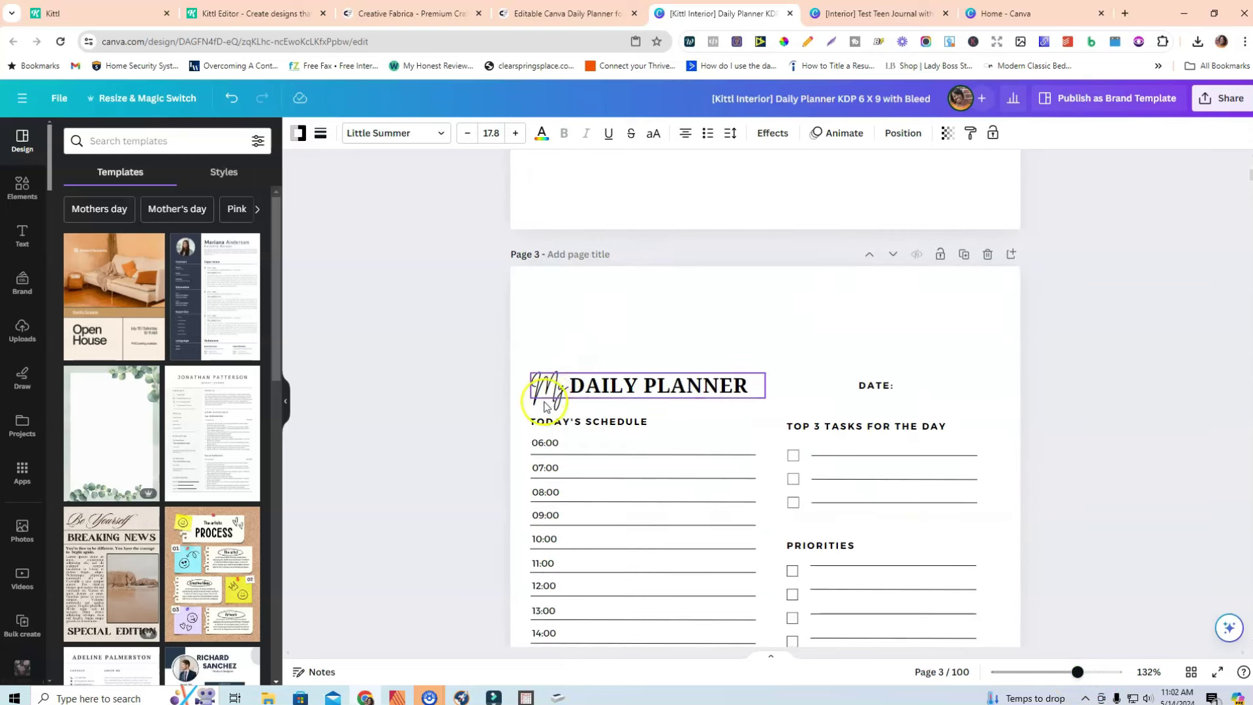
click(596, 392)
drag(596, 392, 596, 353)
drag(699, 349, 815, 342)
- Set page 3's "DATE:" label to font size 10 and shift it slightly up beneath the heading
click(892, 387)
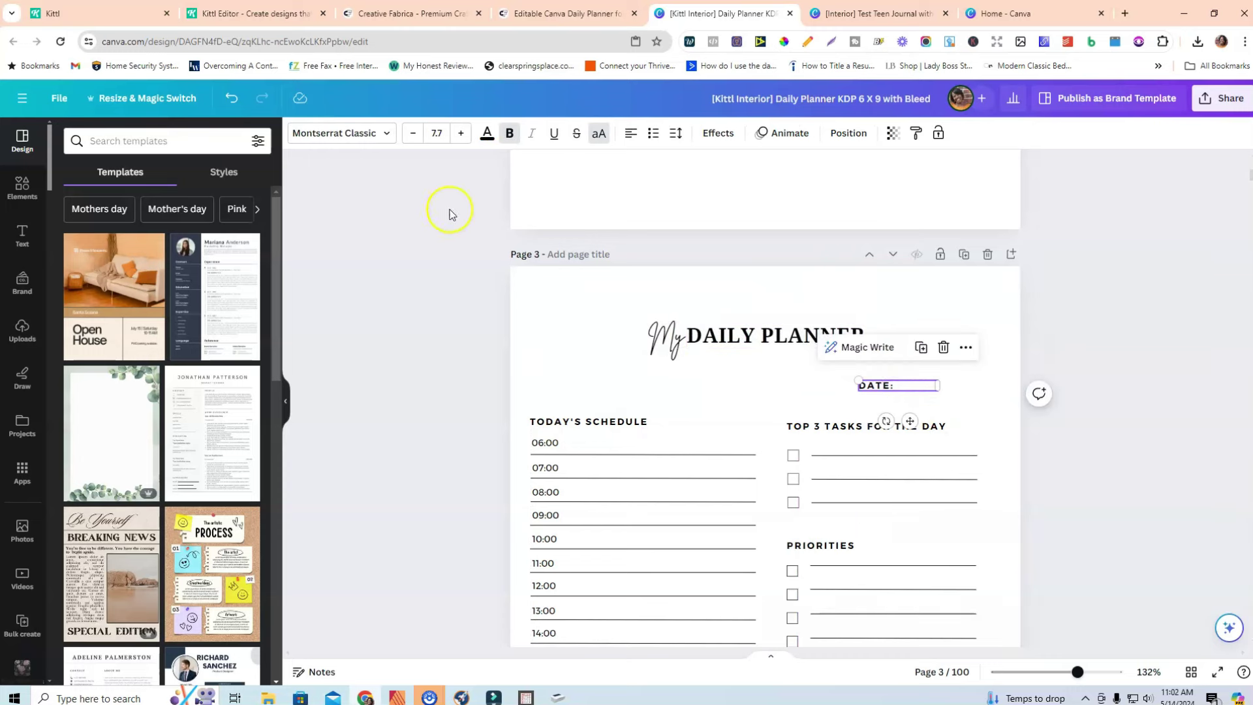
click(436, 133)
text(10)
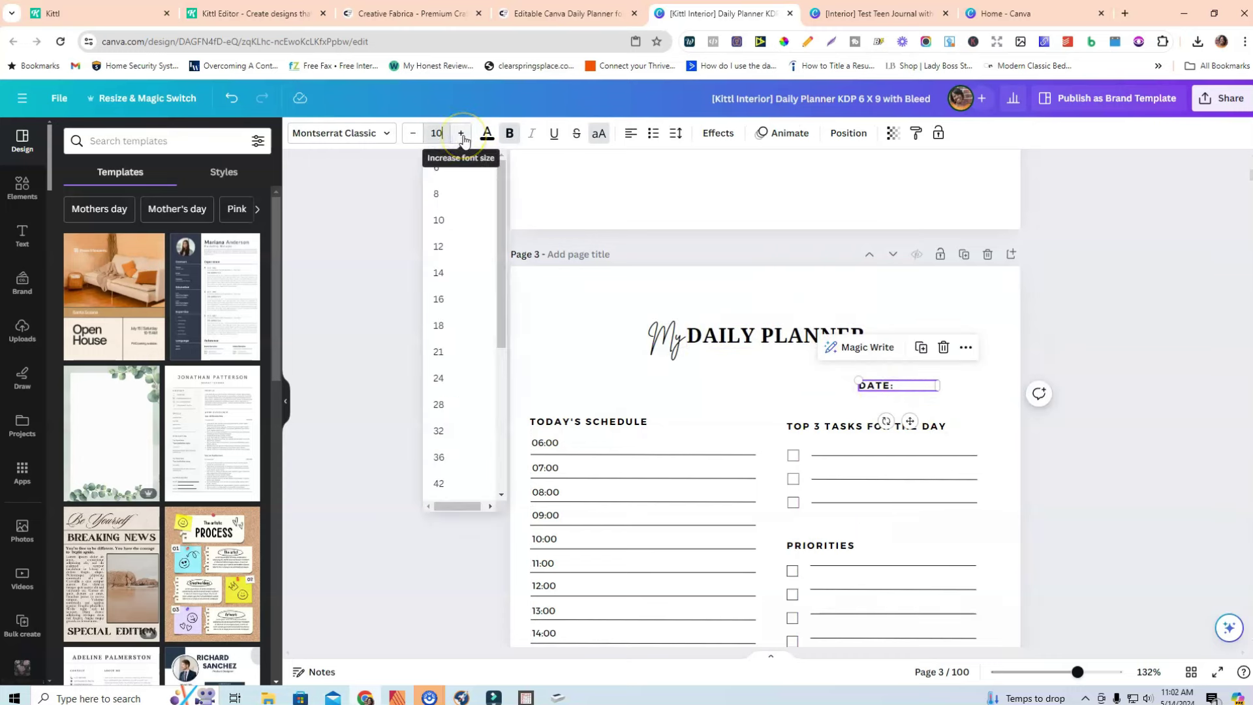
key(Return)
click(948, 380)
drag(894, 381, 890, 371)
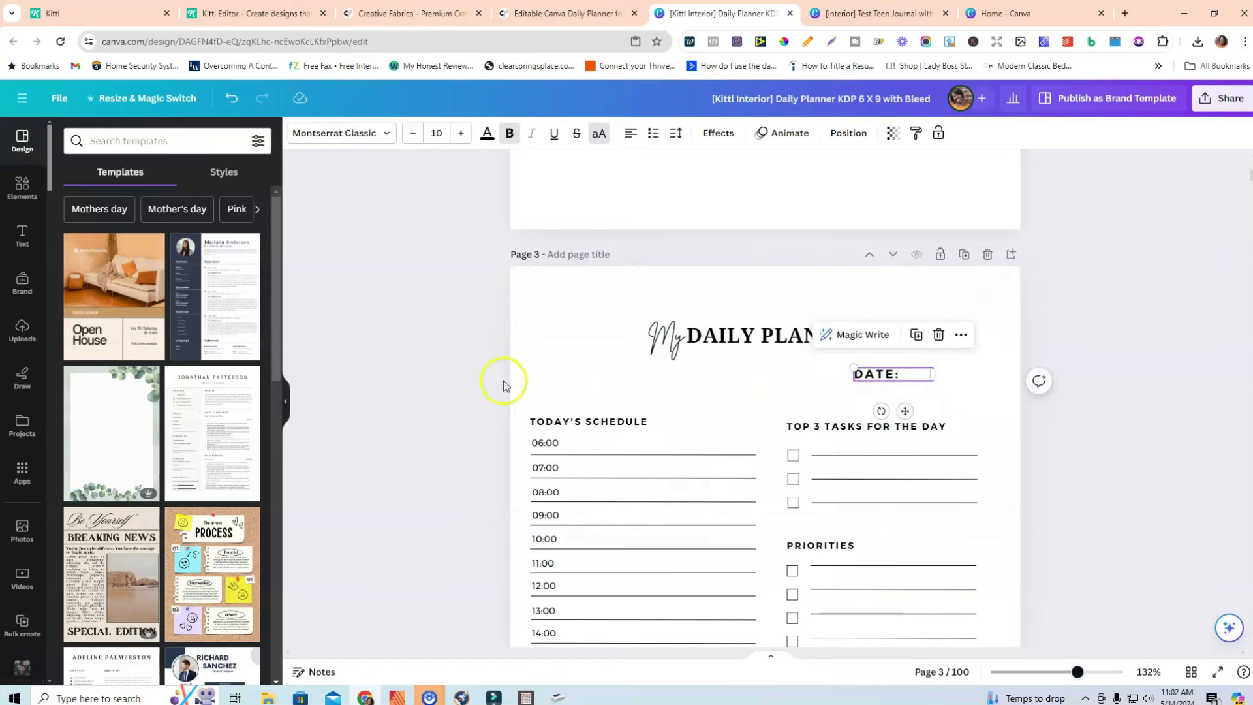
- Group page 3's schedule, tasks, priorities and note sections, then shrink the group slightly and position it within the page margins
drag(519, 390, 972, 625)
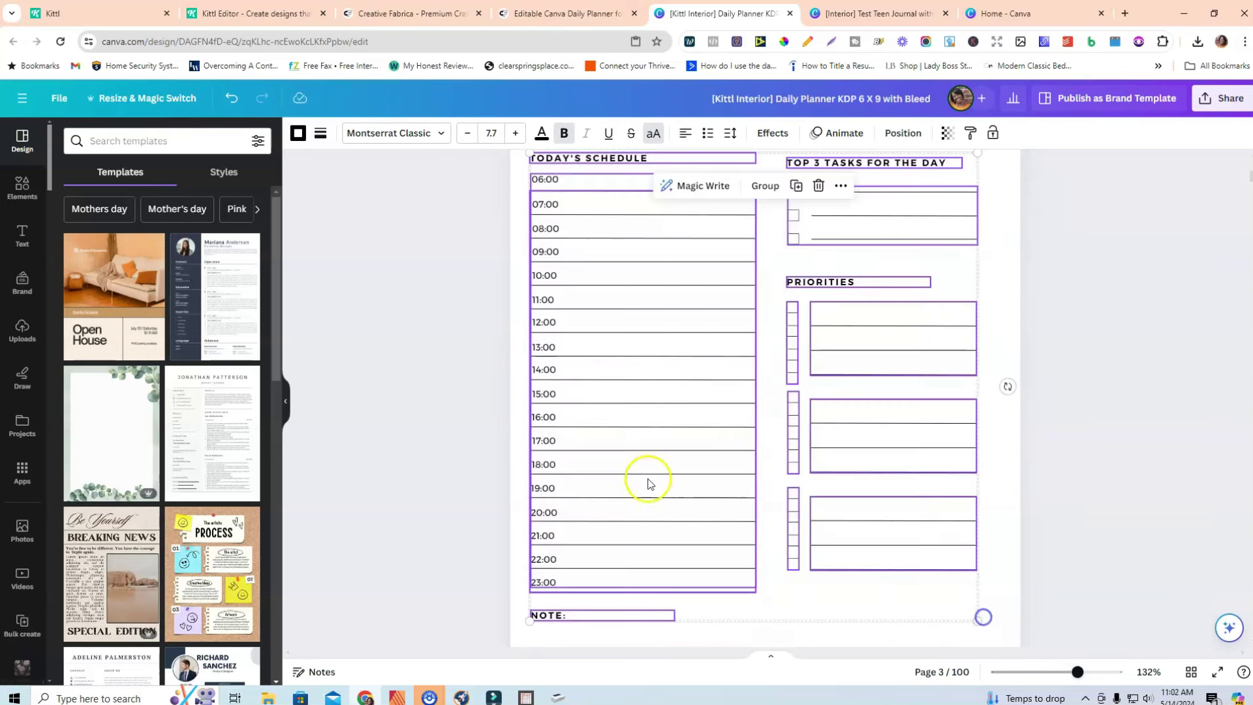
click(766, 185)
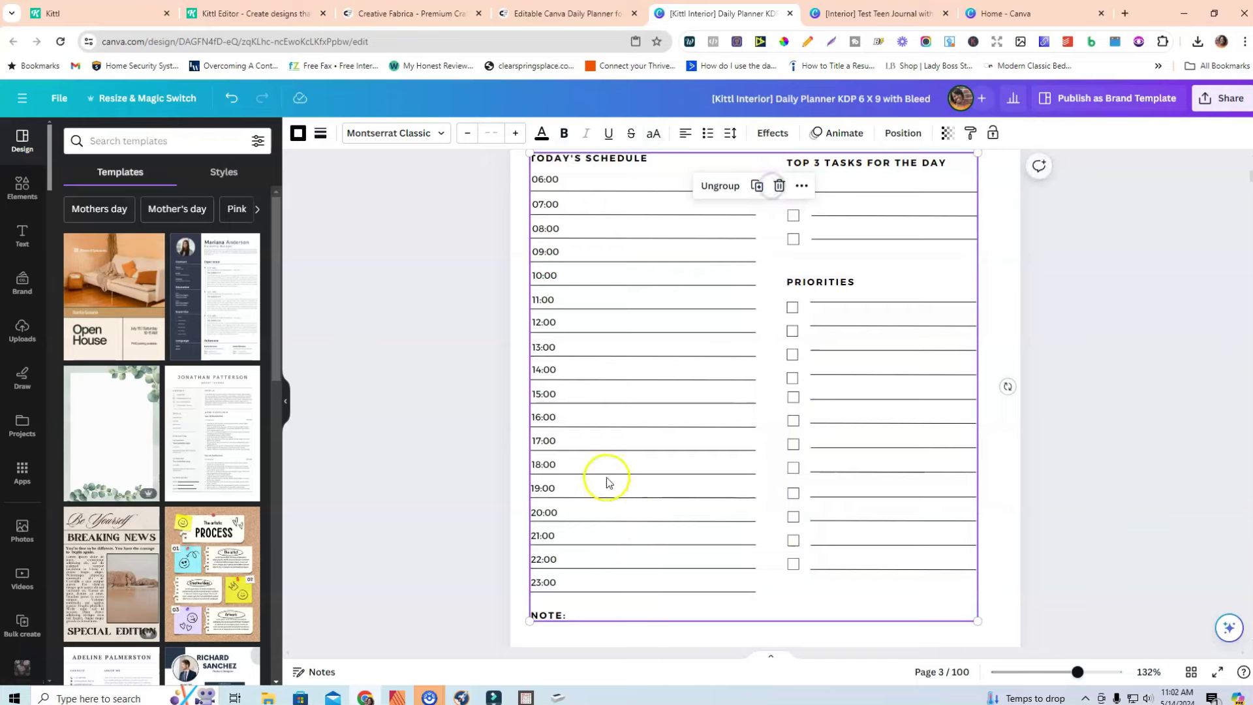
drag(528, 621, 546, 607)
scroll(1093, 561, down, 1)
drag(978, 541, 981, 551)
click(1086, 492)
scroll(1093, 488, up, 5)
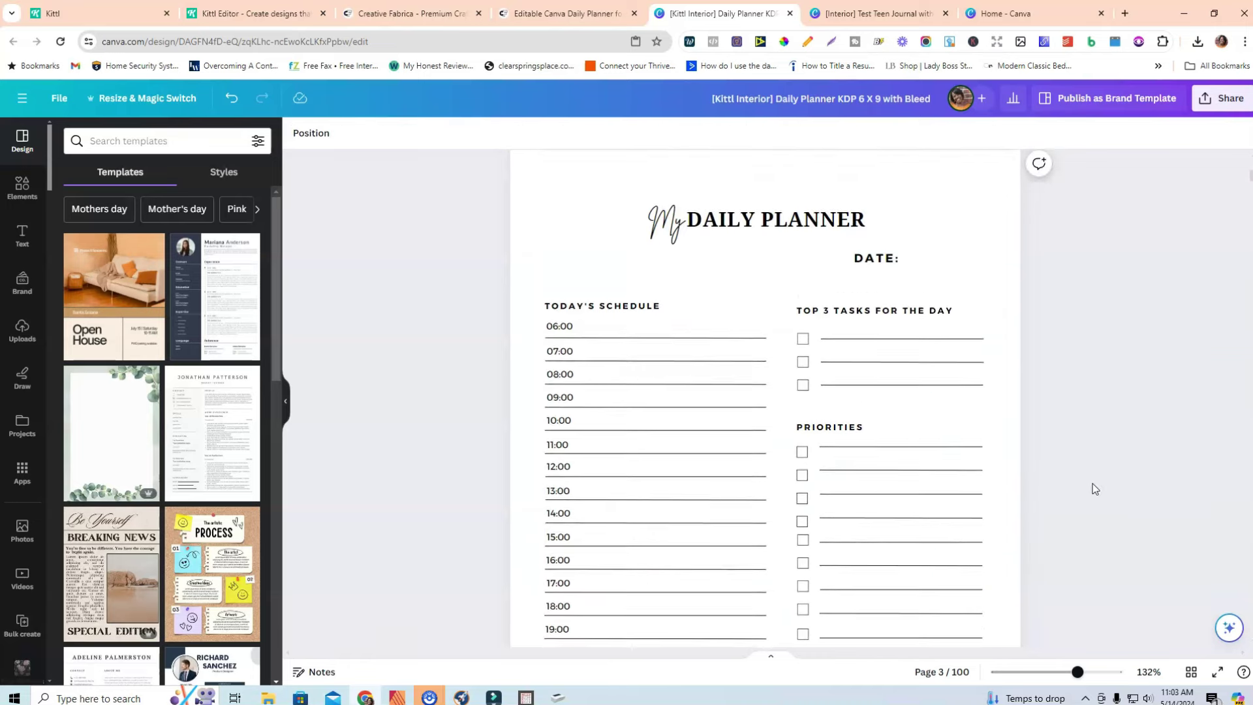
- Set the "TODAY'S SCHEDULE" heading inside the group to font size 10
click(624, 494)
click(646, 490)
click(462, 135)
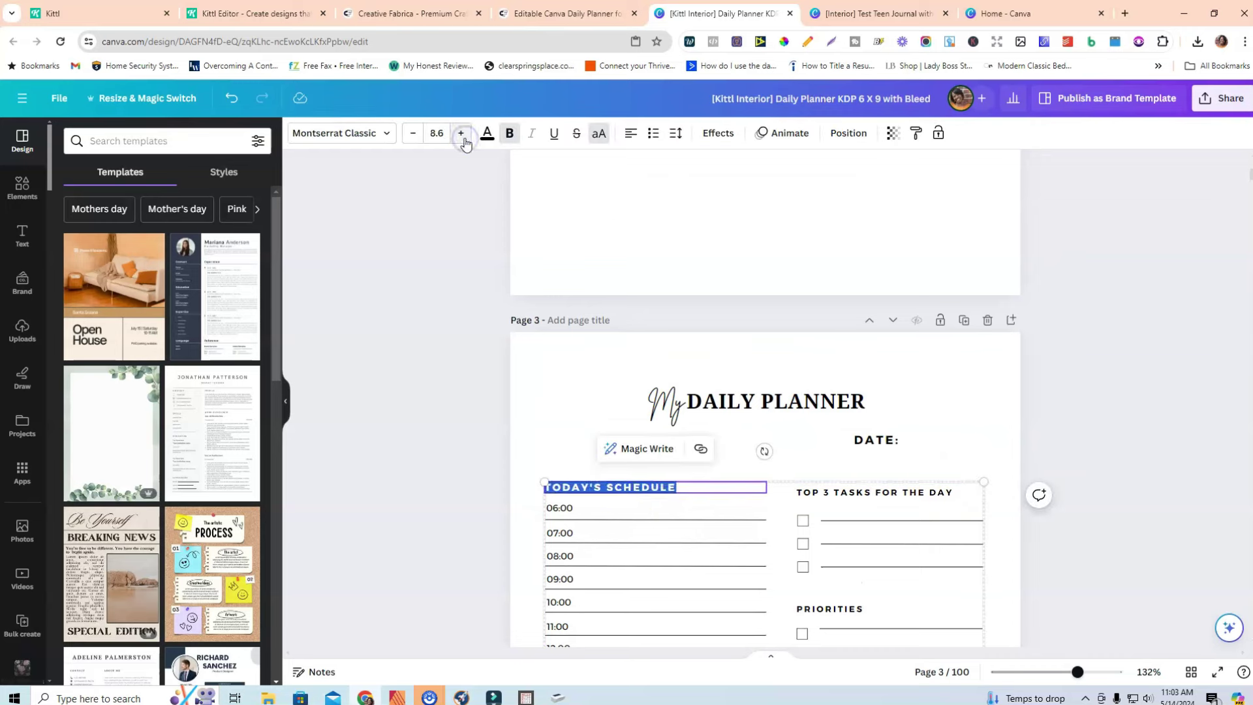
double_click(890, 493)
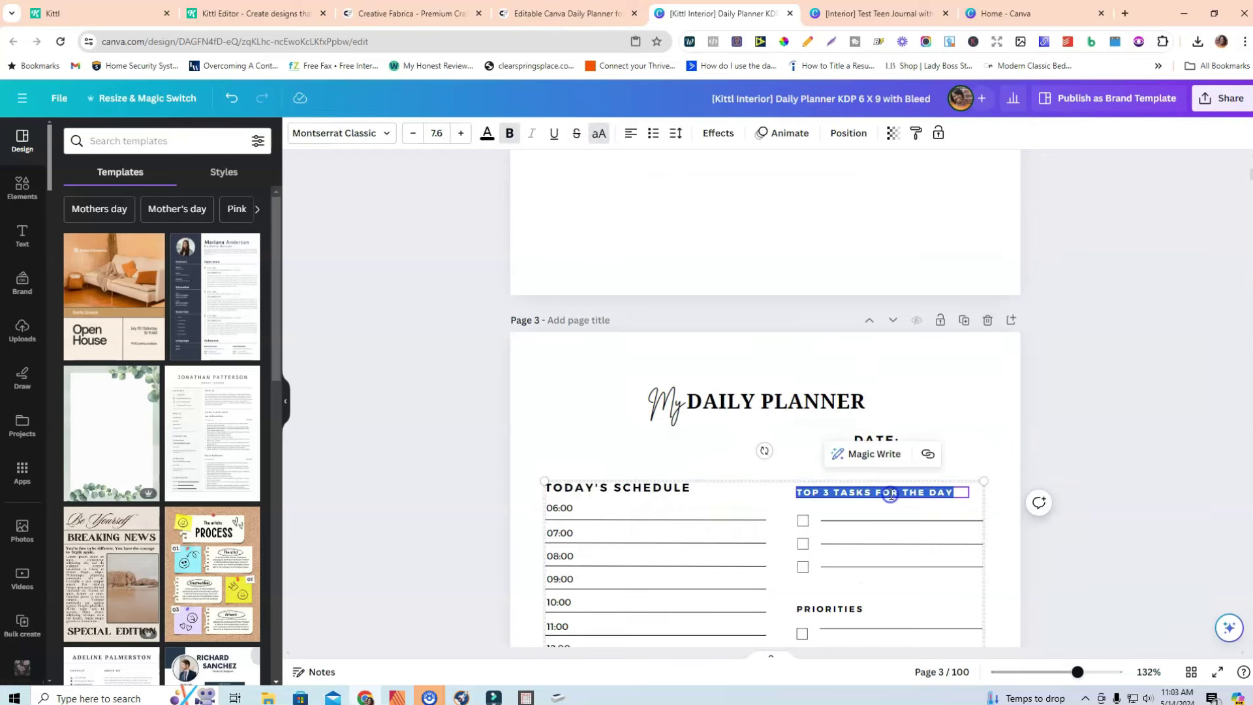
click(573, 494)
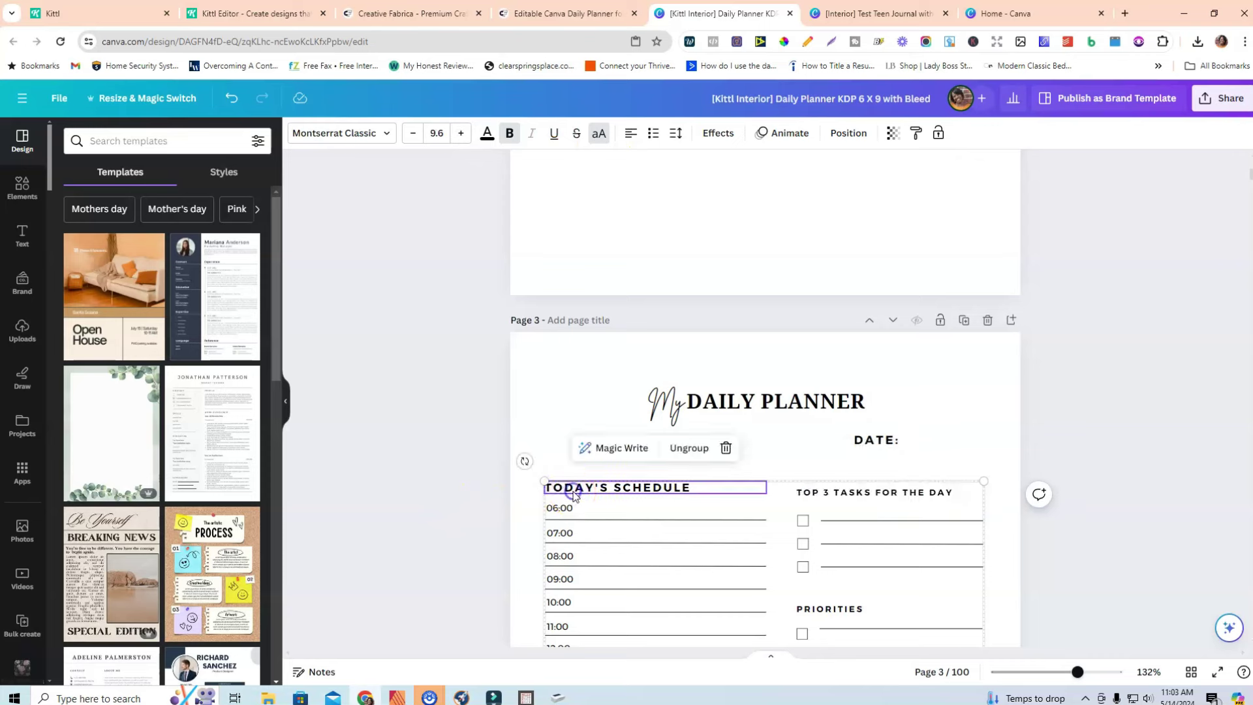
click(672, 496)
click(436, 133)
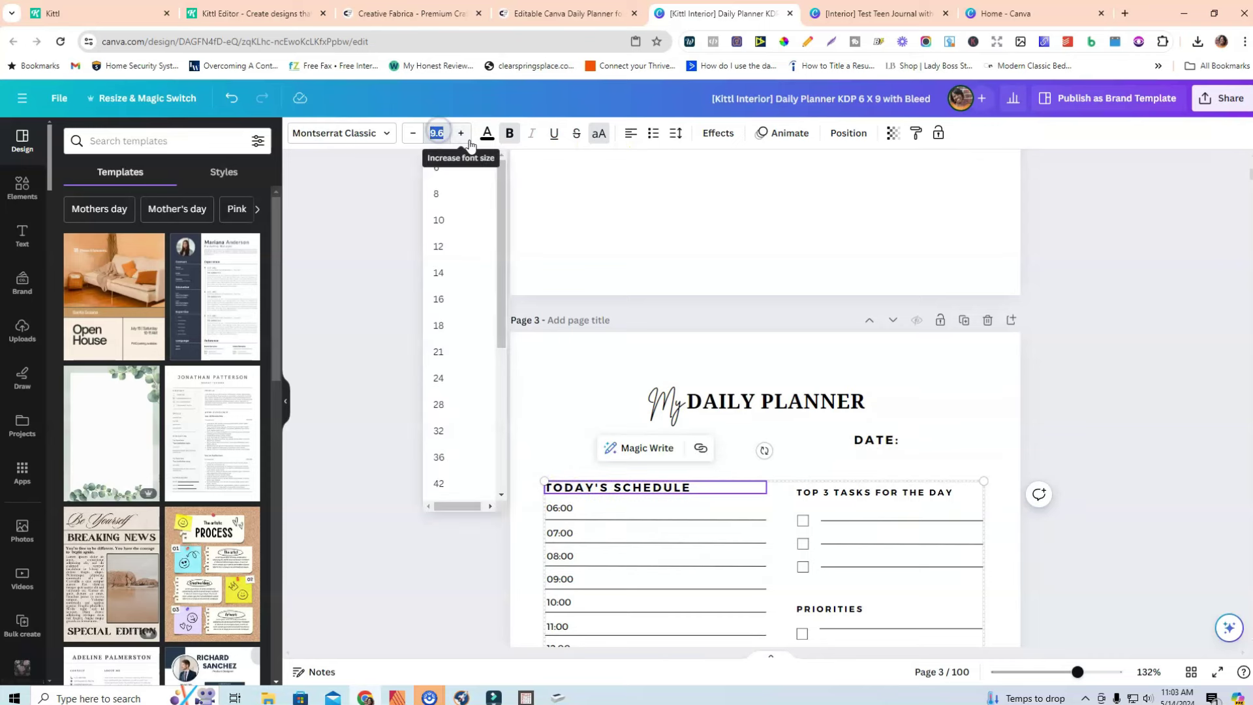
text(10)
key(Return)
- Set the "TOP 3 TASKS FOR THE DAY" heading to font size 10
click(812, 495)
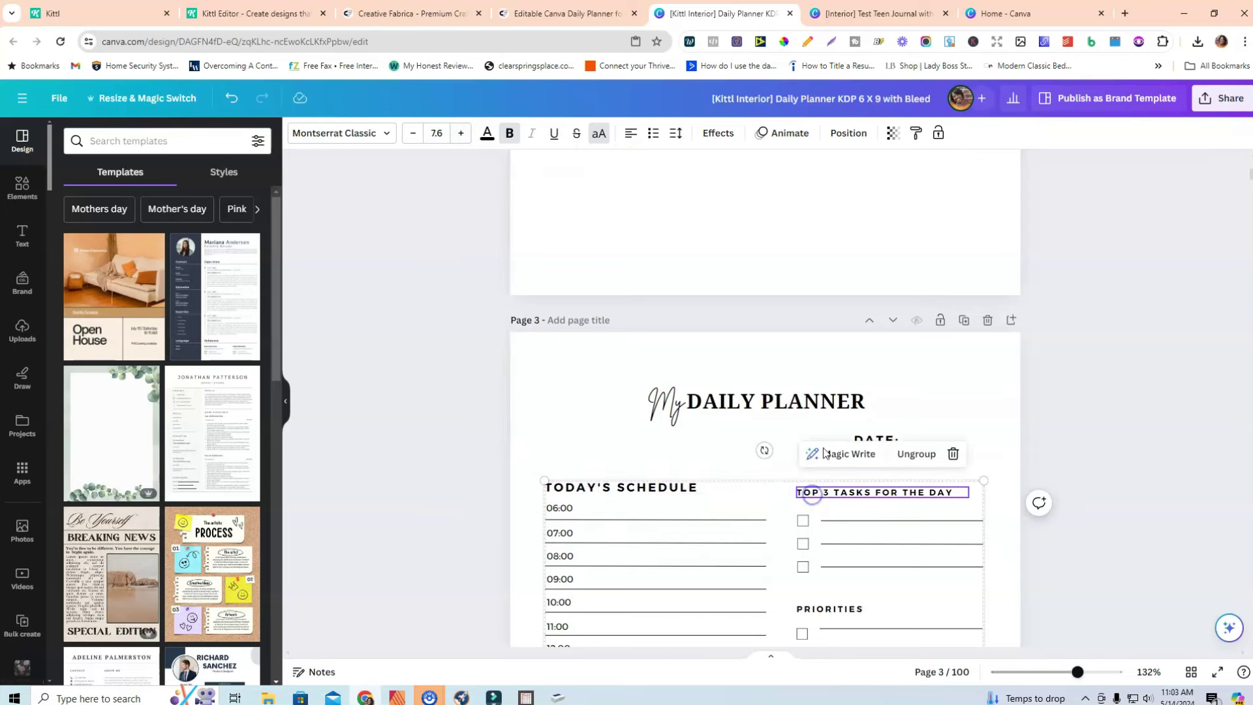
click(432, 134)
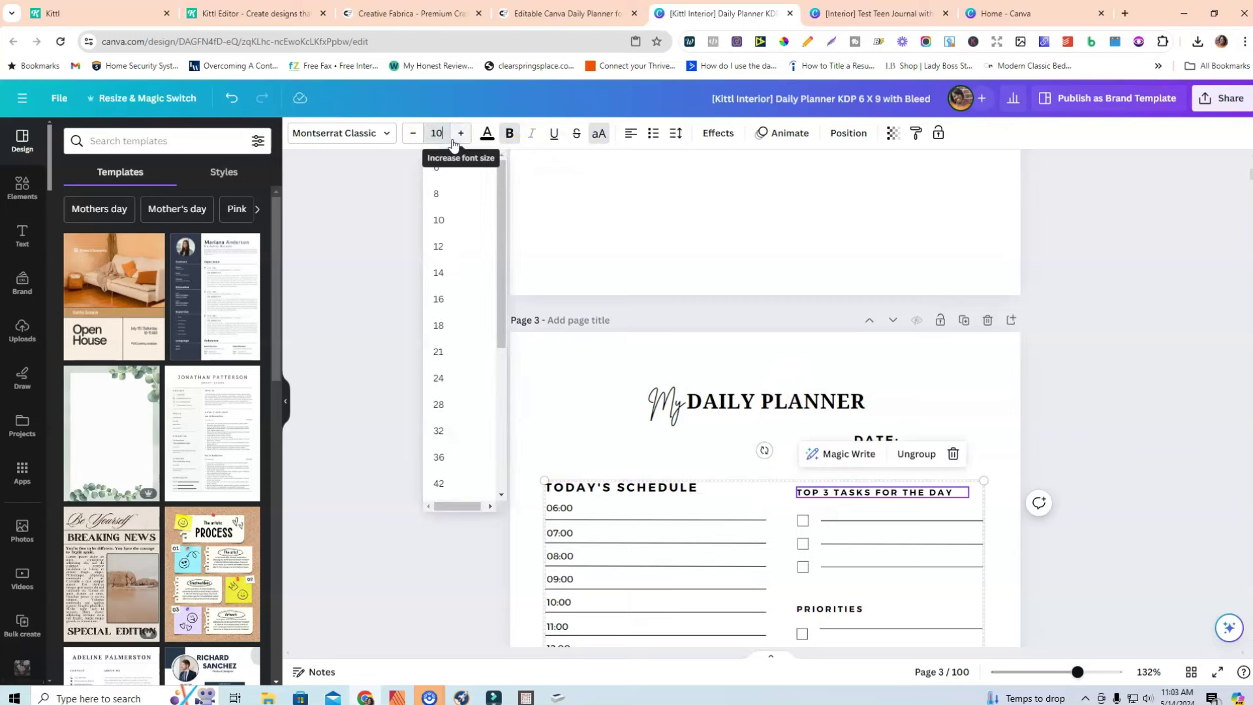
text(10)
key(Return)
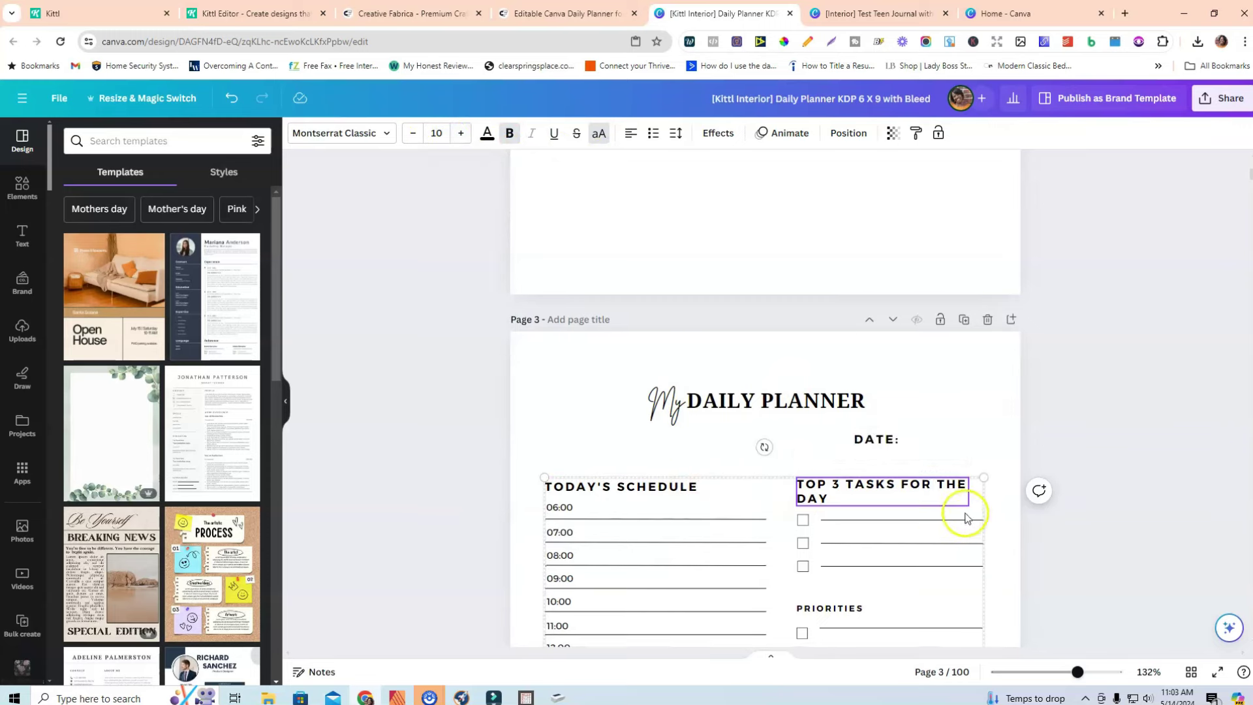
- Ungroup page 3's planner sections and widen the top-tasks heading's text box so its text fits on one line
scroll(966, 517, down, 2)
click(917, 313)
click(1050, 379)
click(887, 362)
drag(796, 360, 742, 358)
- Shorten the top-tasks heading to "TOP 3 TASKS", narrow its text box and align it with the checkboxes below
drag(877, 357, 981, 358)
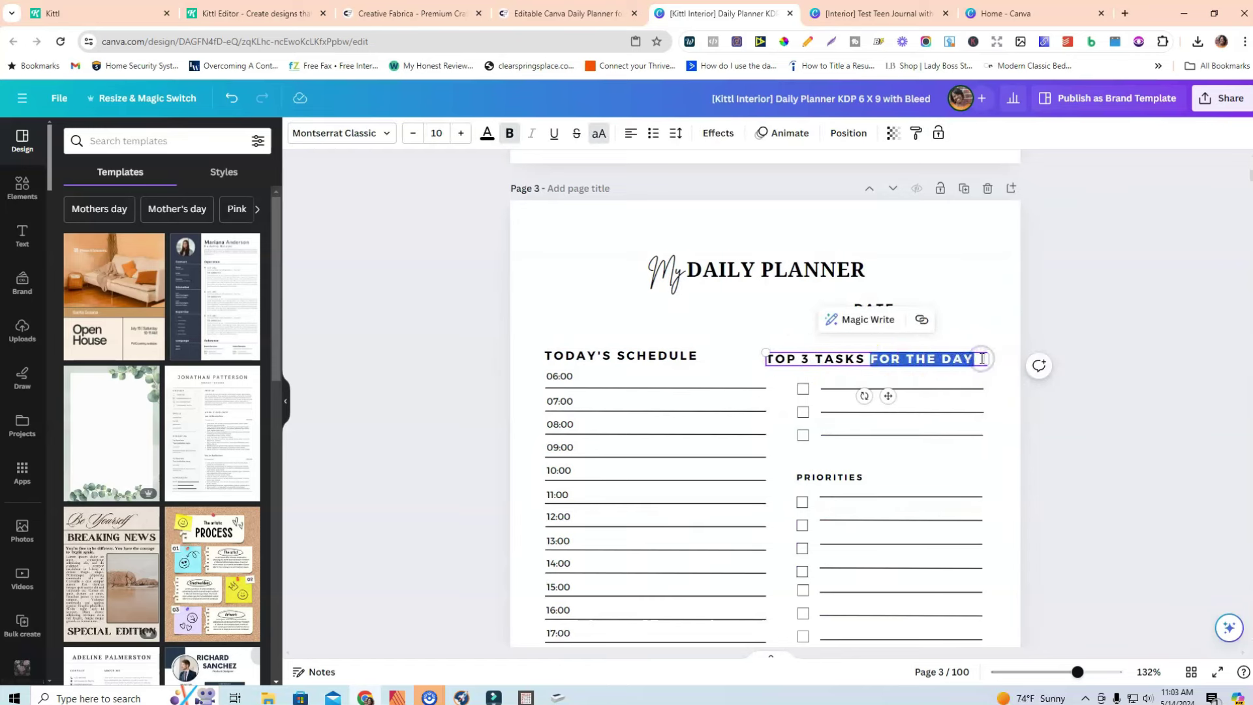
key(BackSpace)
key(BackSpace)
key(BackSpace)
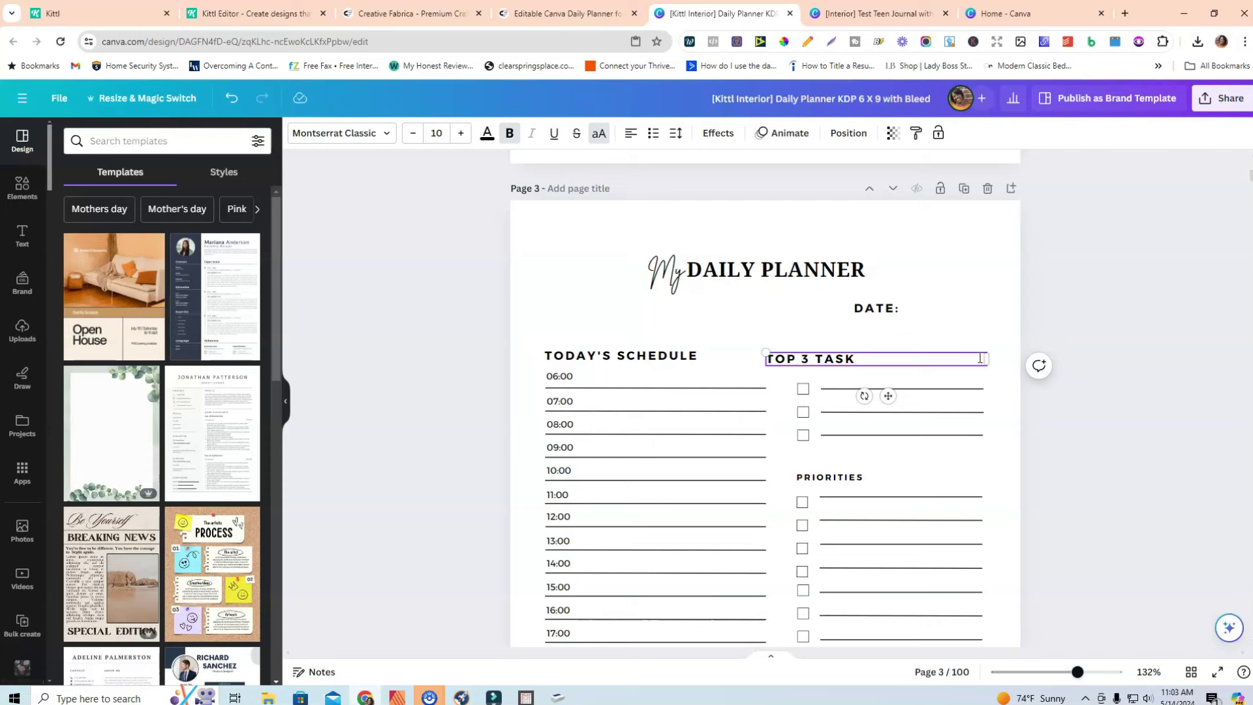
click(1098, 474)
click(954, 358)
drag(987, 358, 869, 355)
- Set the "PRIORITIES" heading to font size 10
click(842, 345)
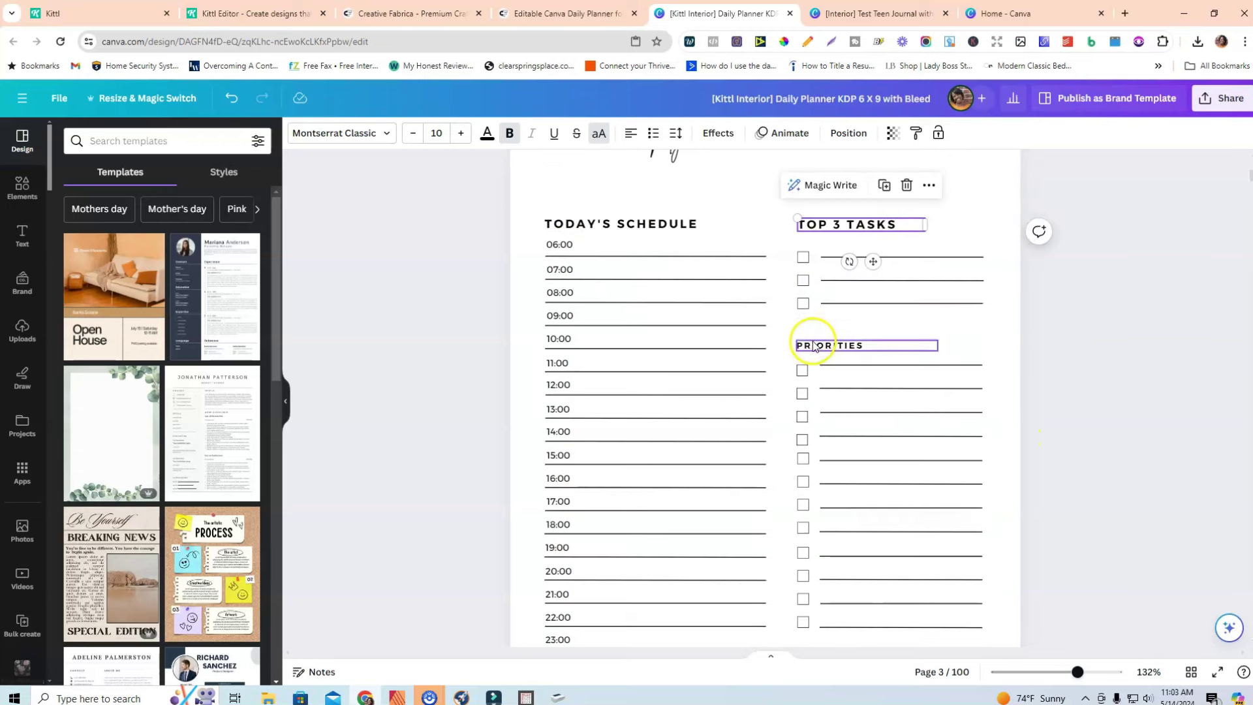
click(436, 133)
click(451, 140)
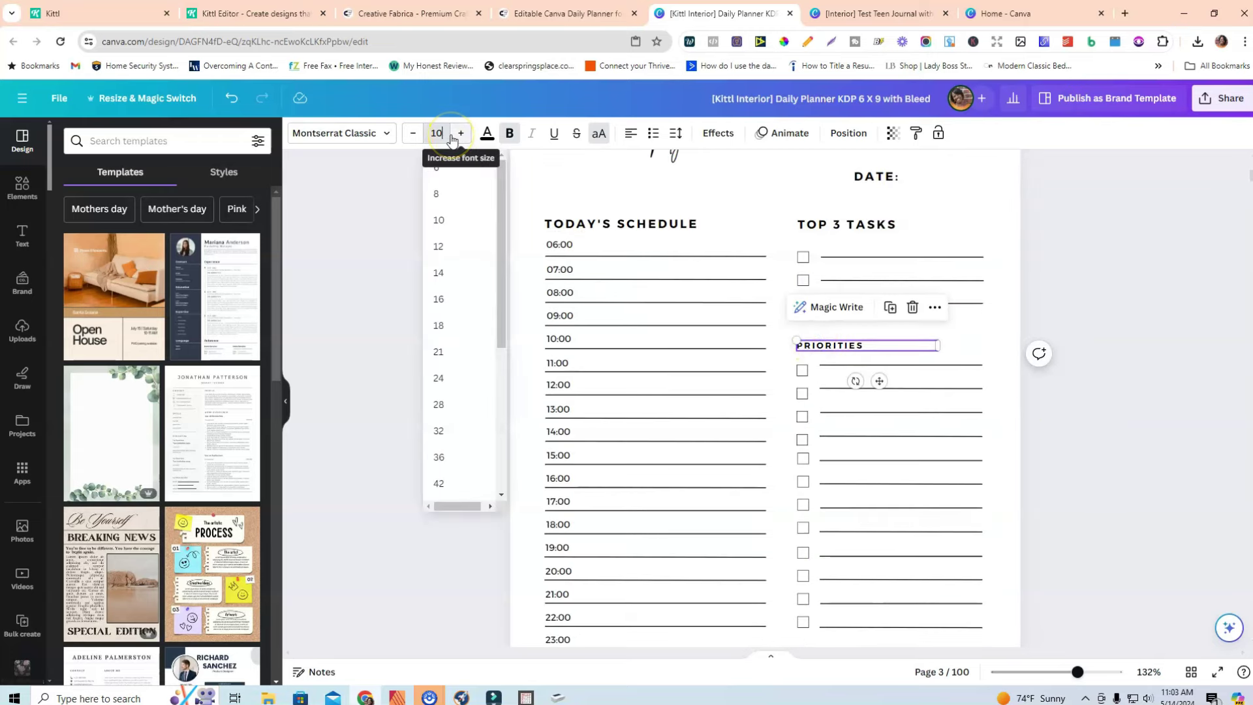
click(1166, 440)
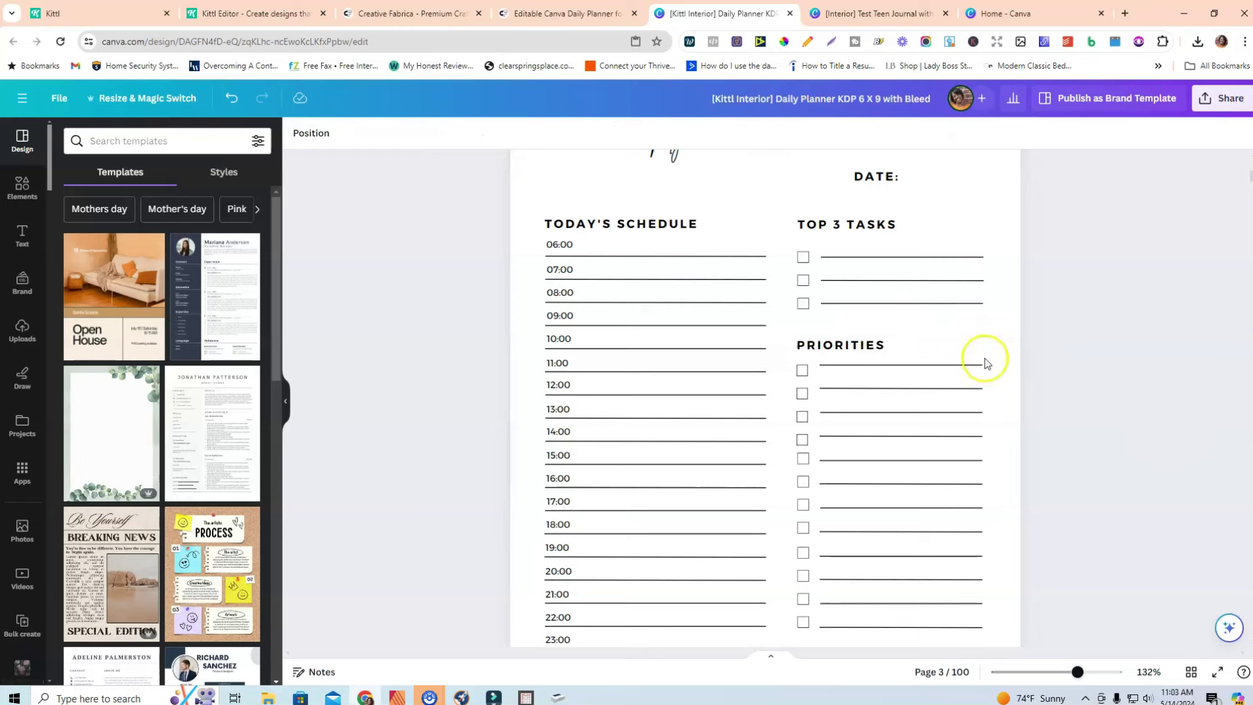
- Change the "NOTE:" label below the schedule to "NOTES:" and set its font size to 10
scroll(985, 363, down, 4)
click(558, 544)
click(577, 550)
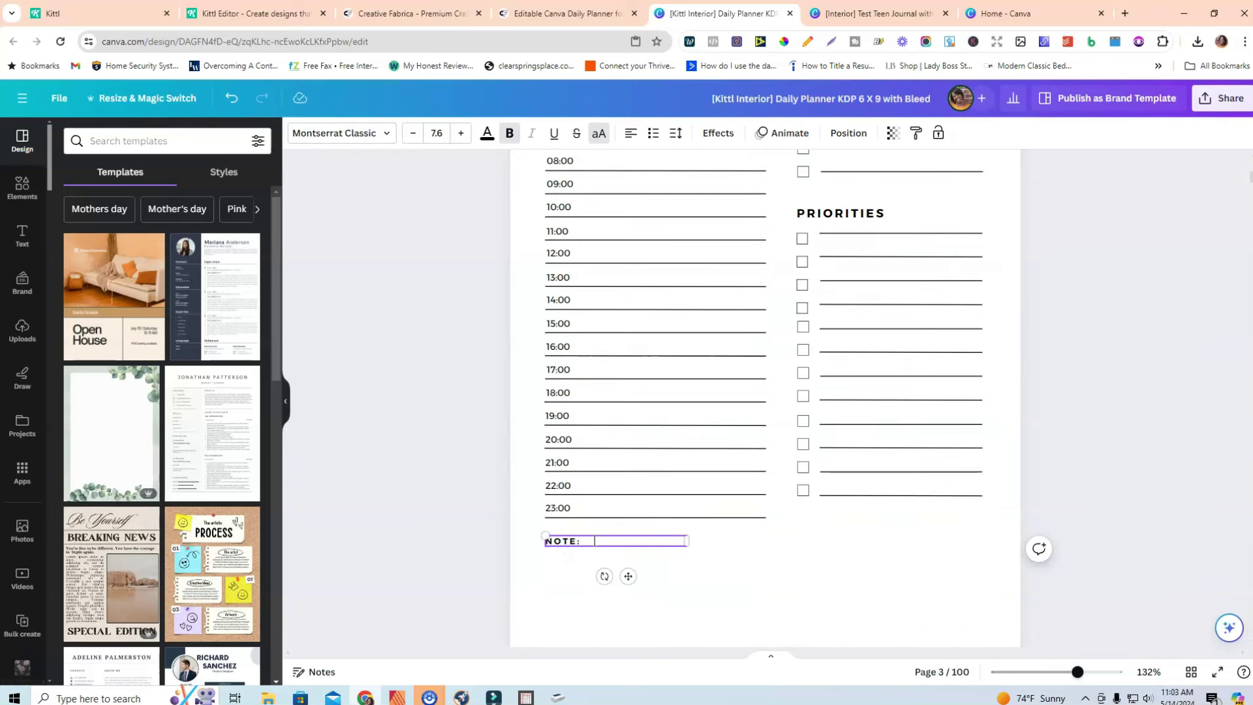
click(449, 135)
text(10)
key(Return)
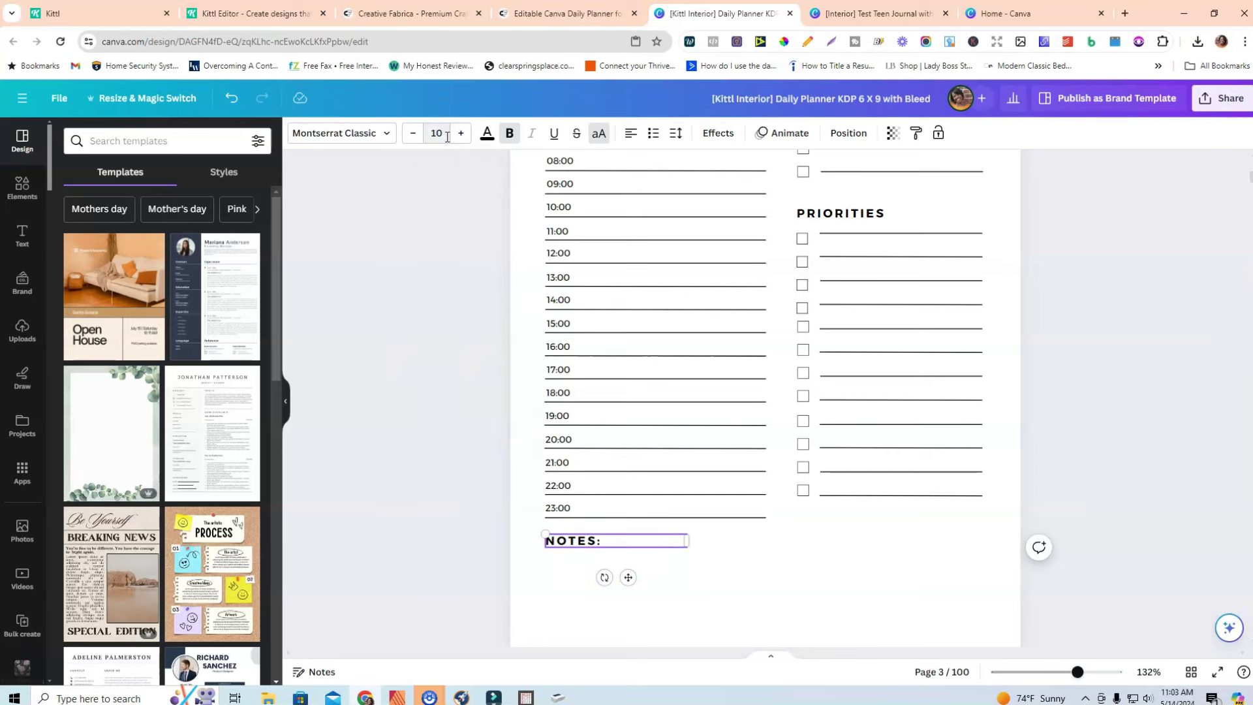
click(442, 450)
- Try the Little Summer font at size 10 on all of the schedule's hour labels
scroll(461, 481, up, 2)
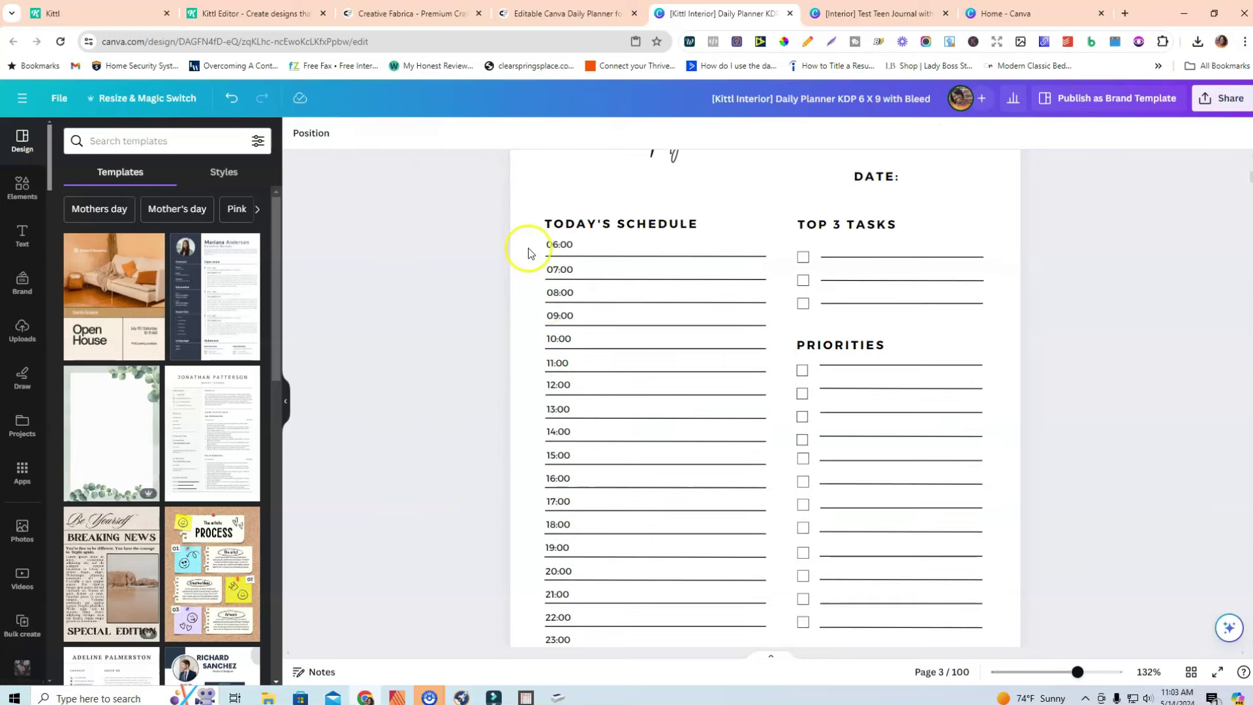
drag(529, 244, 623, 385)
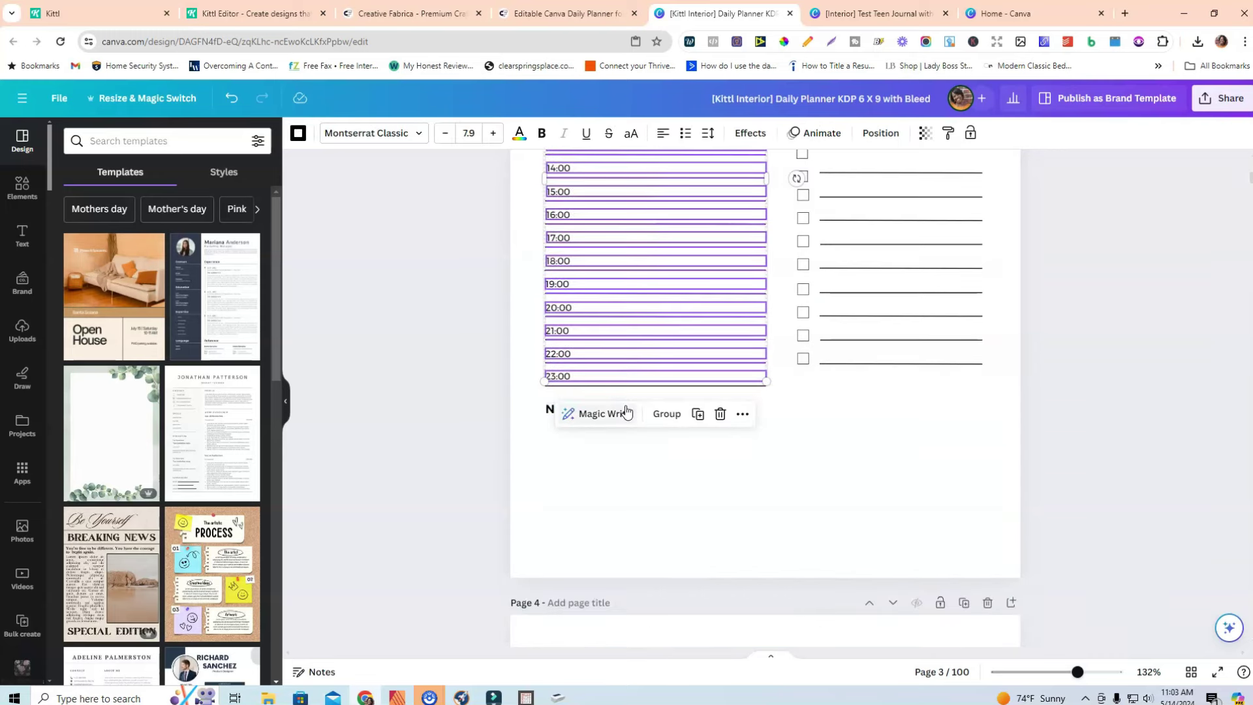
click(417, 133)
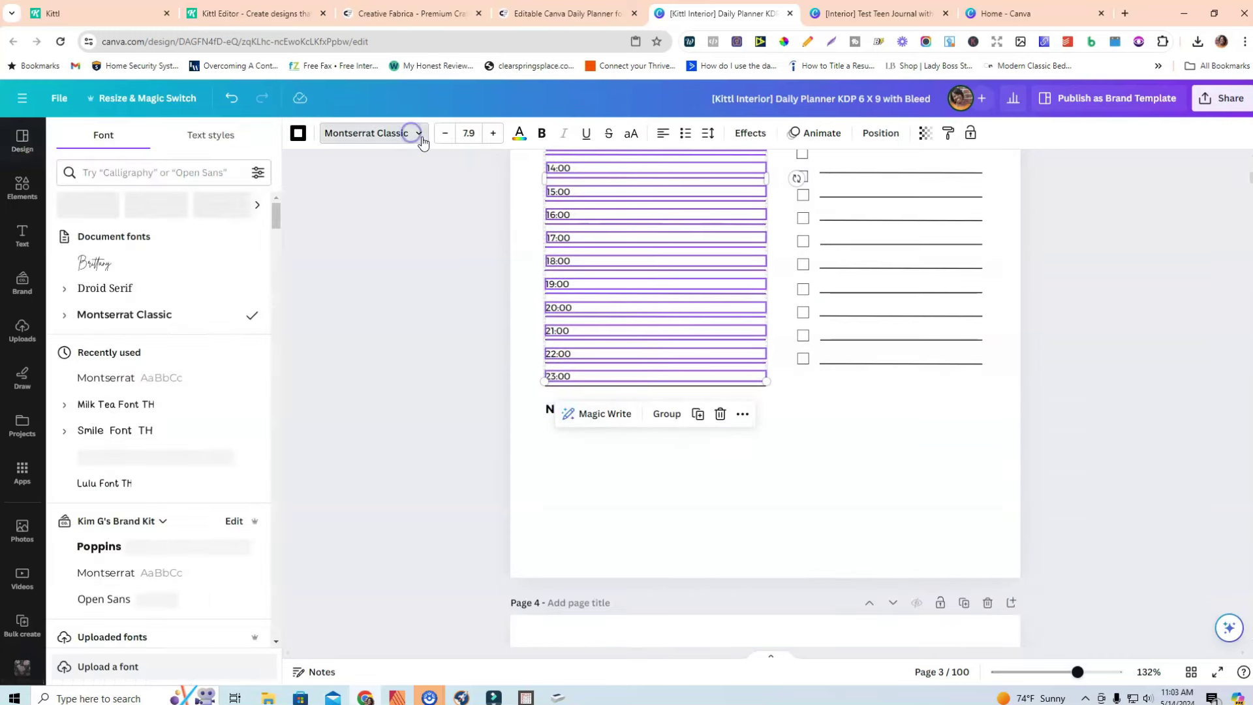
click(132, 316)
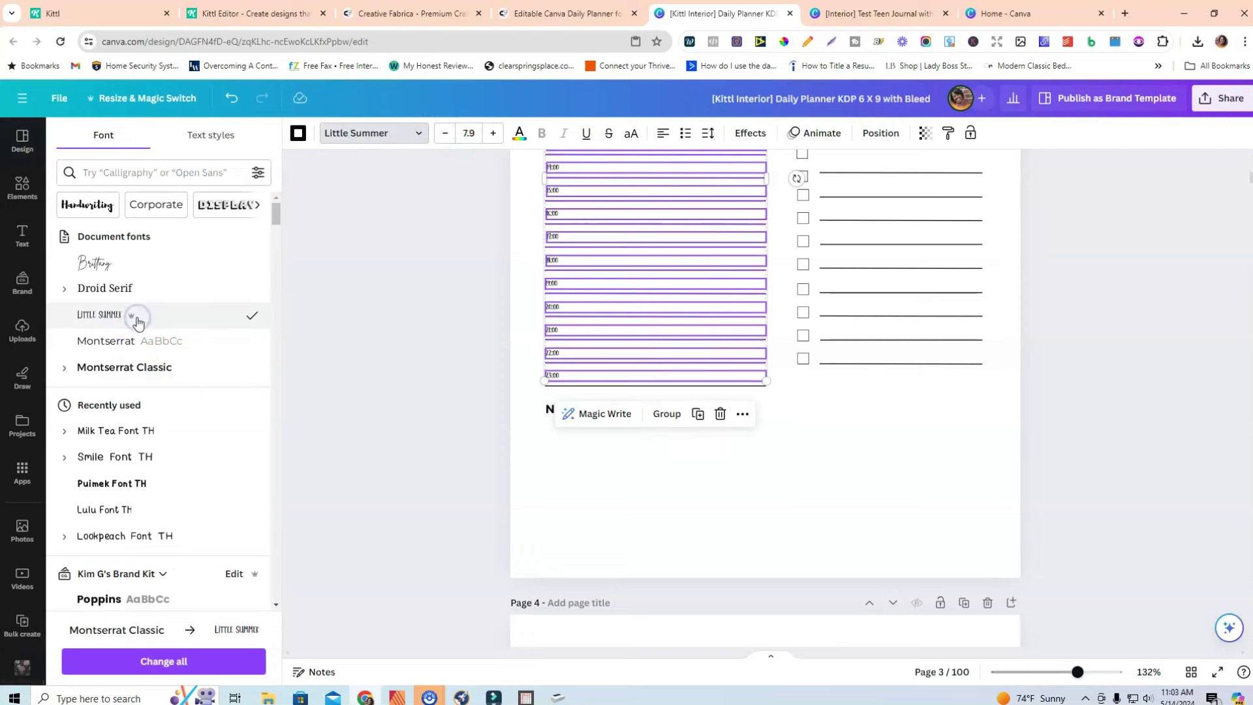
click(460, 133)
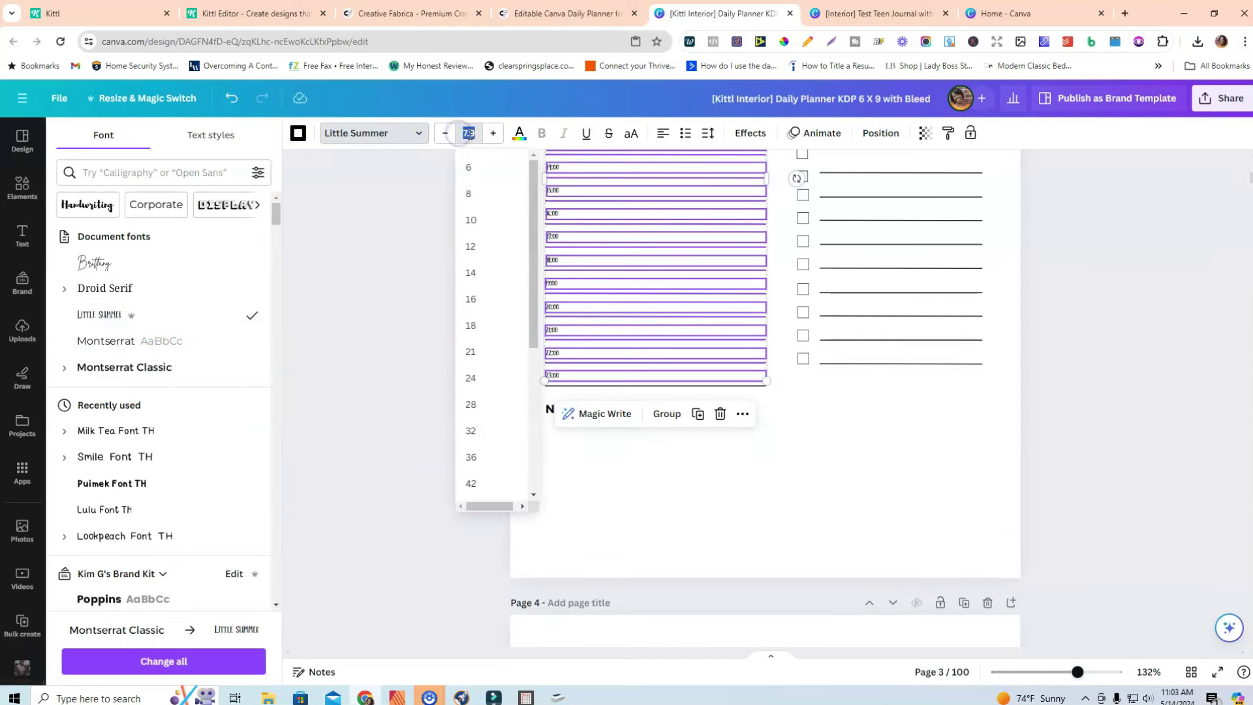
text(10)
key(Return)
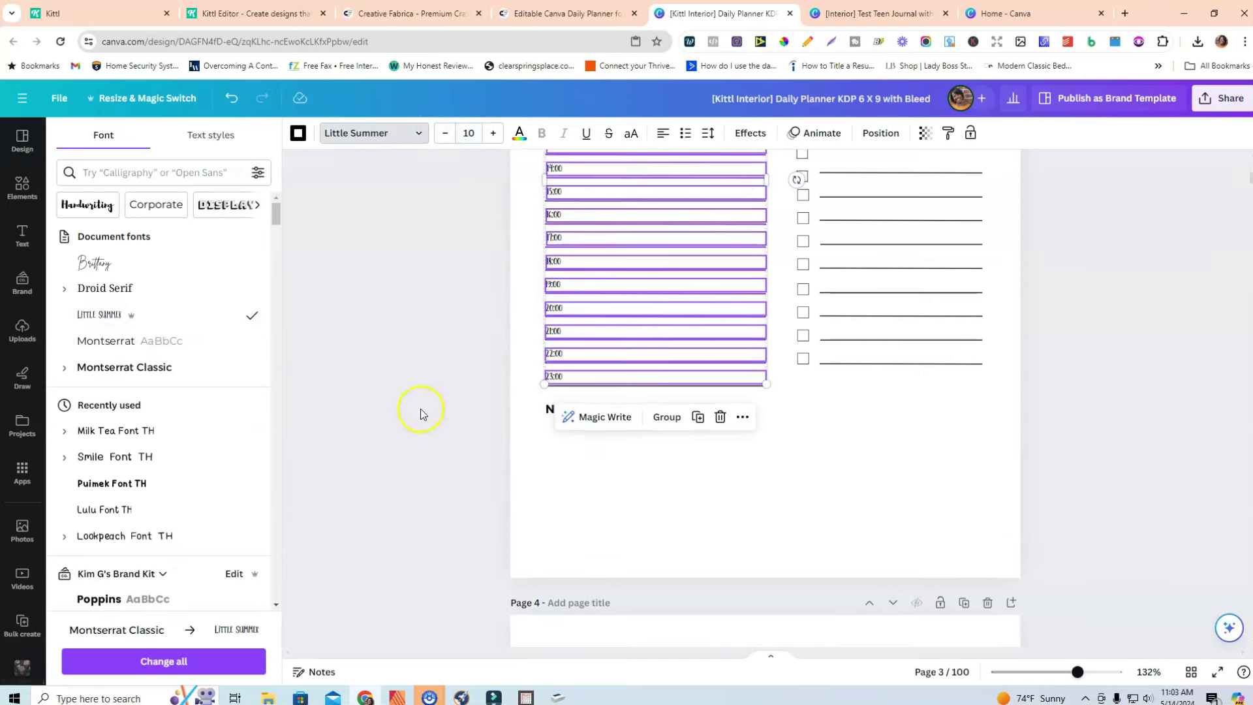
click(421, 413)
- Review page 3's layout and undo the font and size changes on the hour labels
scroll(504, 412, up, 4)
scroll(574, 313, down, 2)
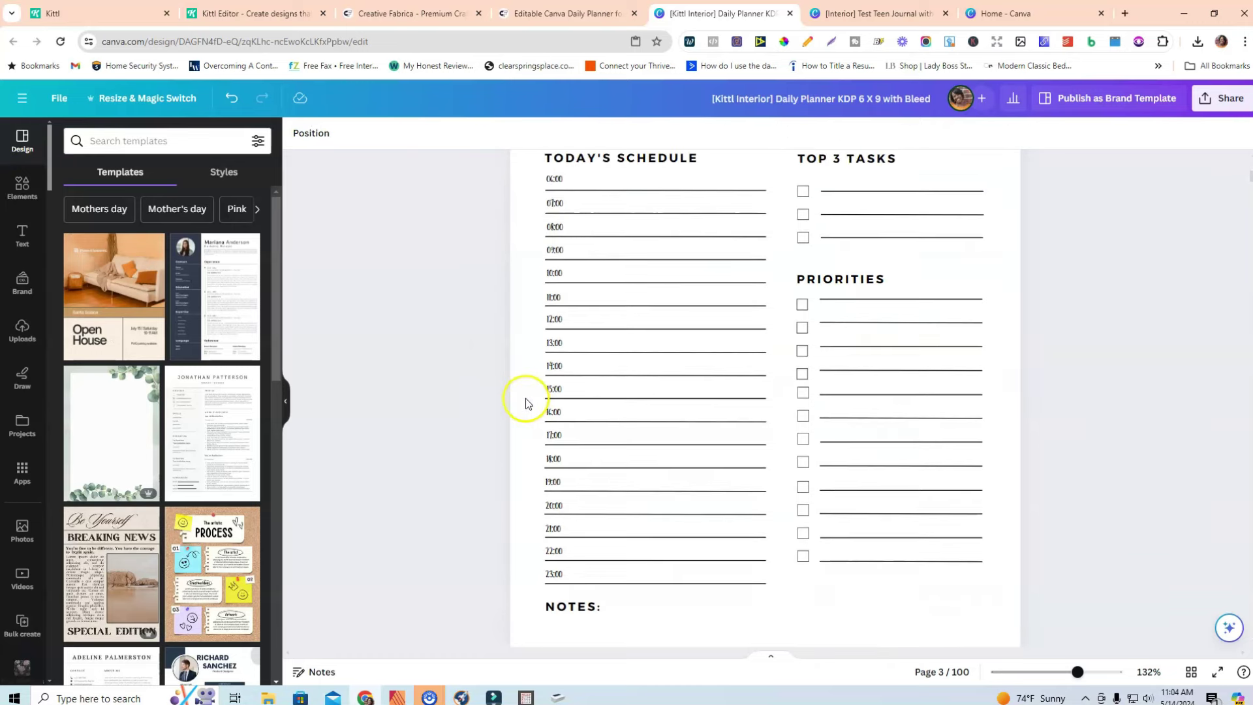
scroll(874, 343, up, 4)
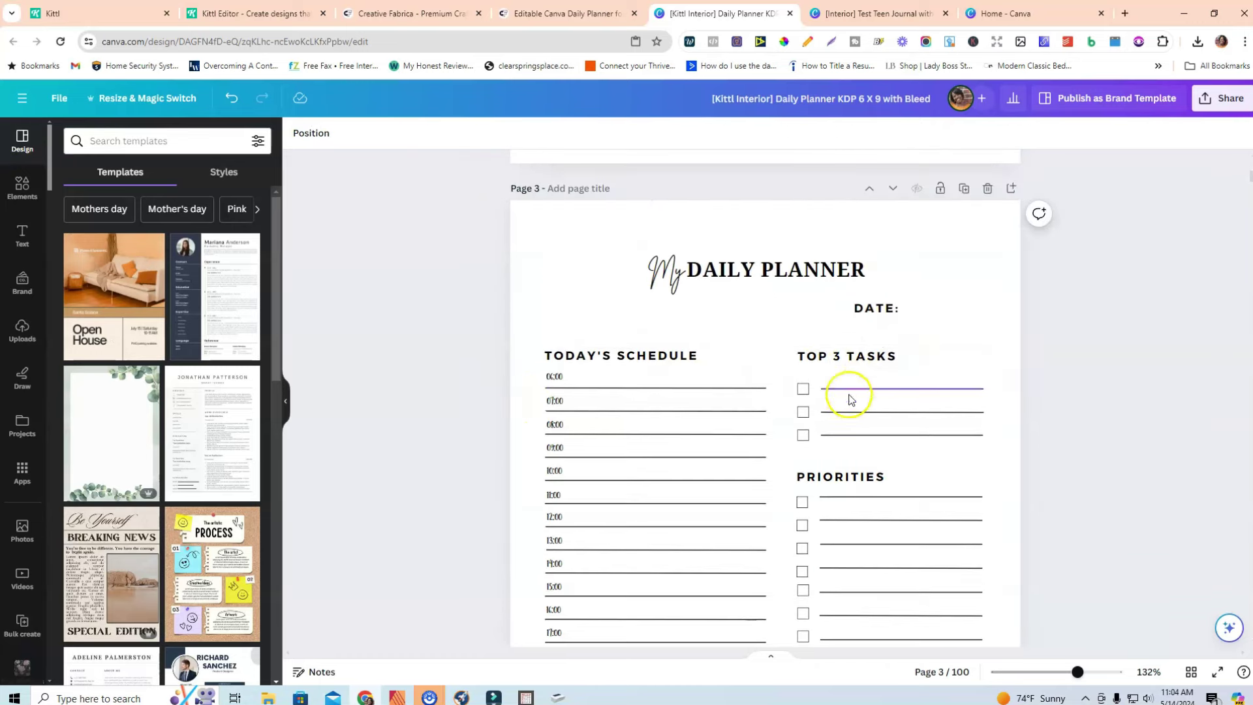
scroll(842, 359, down, 2)
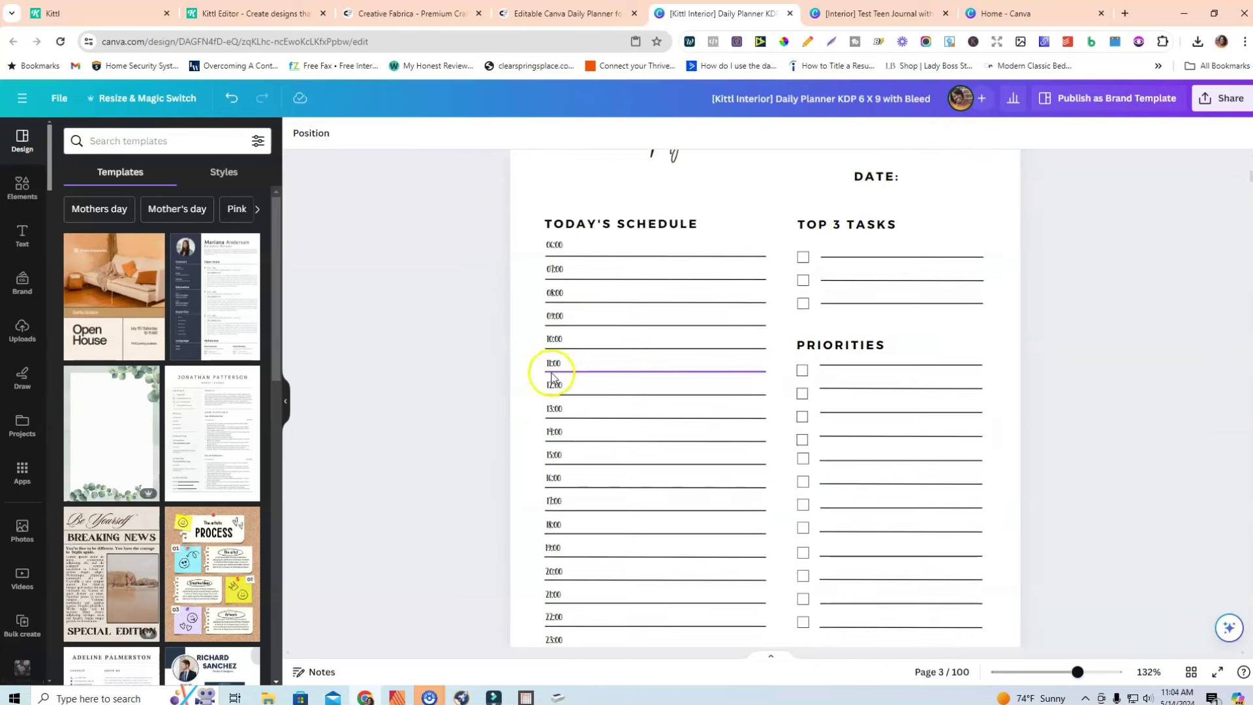
click(230, 99)
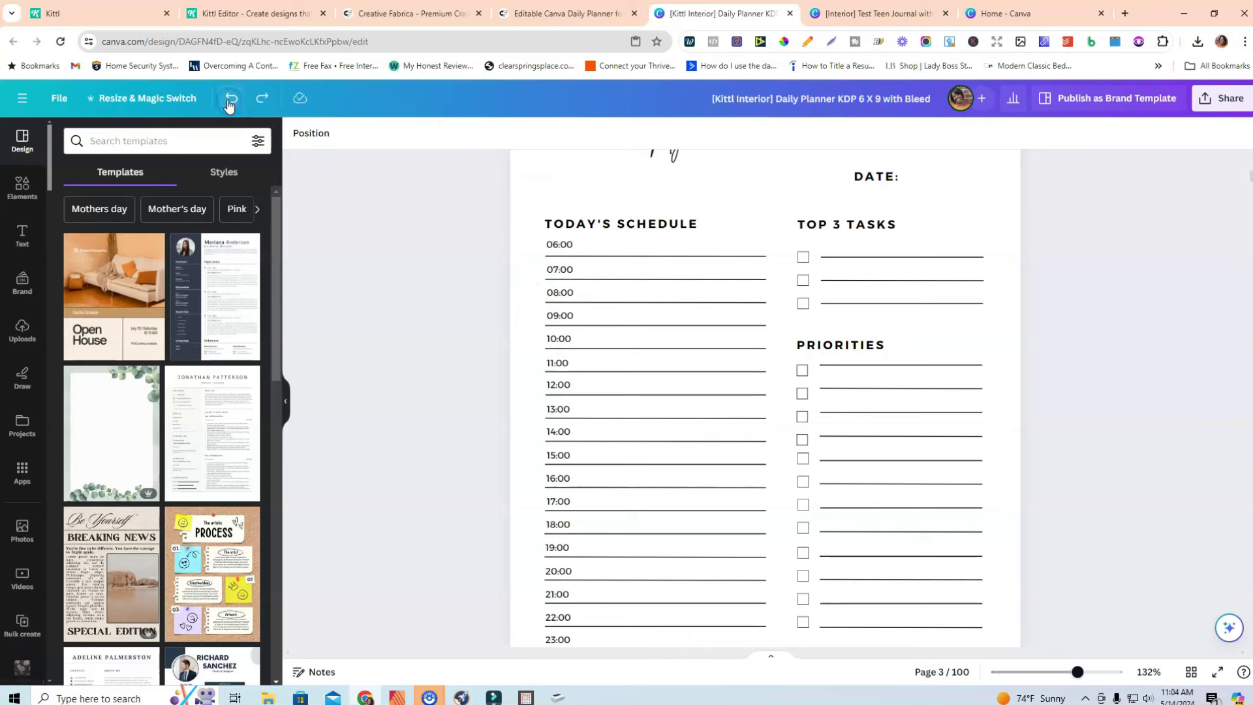
- Set all of the schedule's hour labels to font size 9 and nudge the "TODAY'S SCHEDULE" heading slightly upward
drag(530, 239, 619, 321)
scroll(612, 422, down, 5)
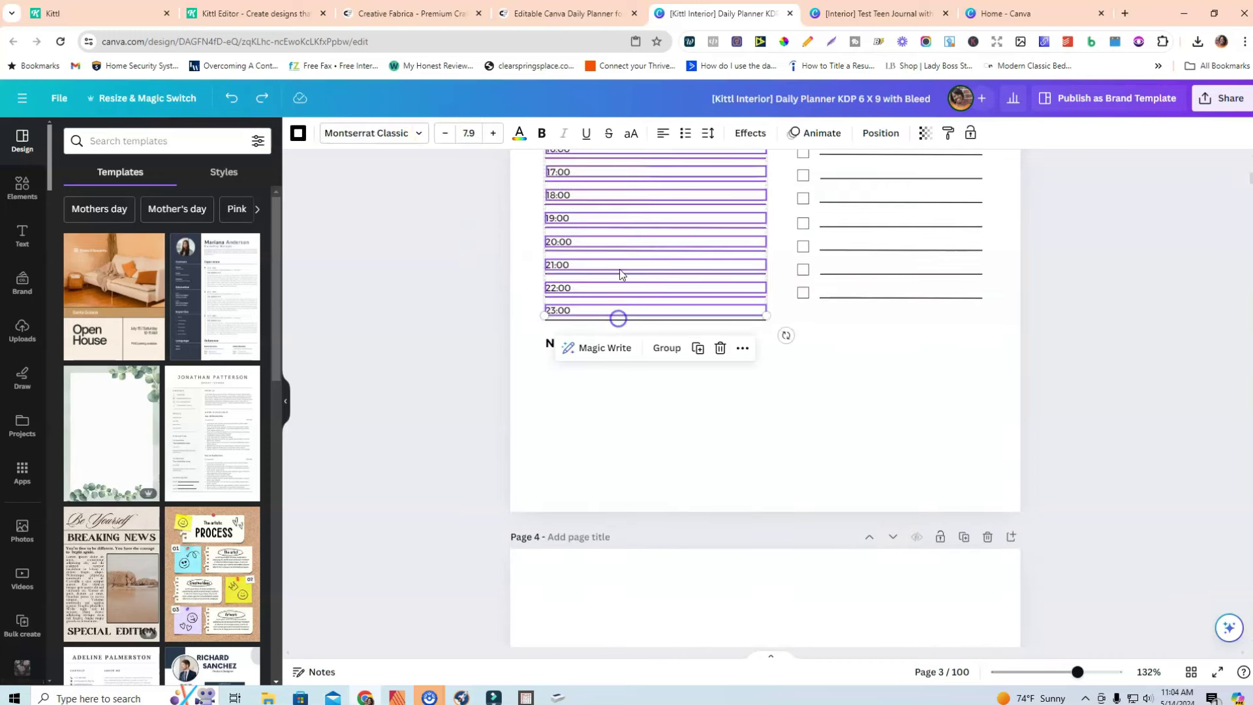
click(475, 132)
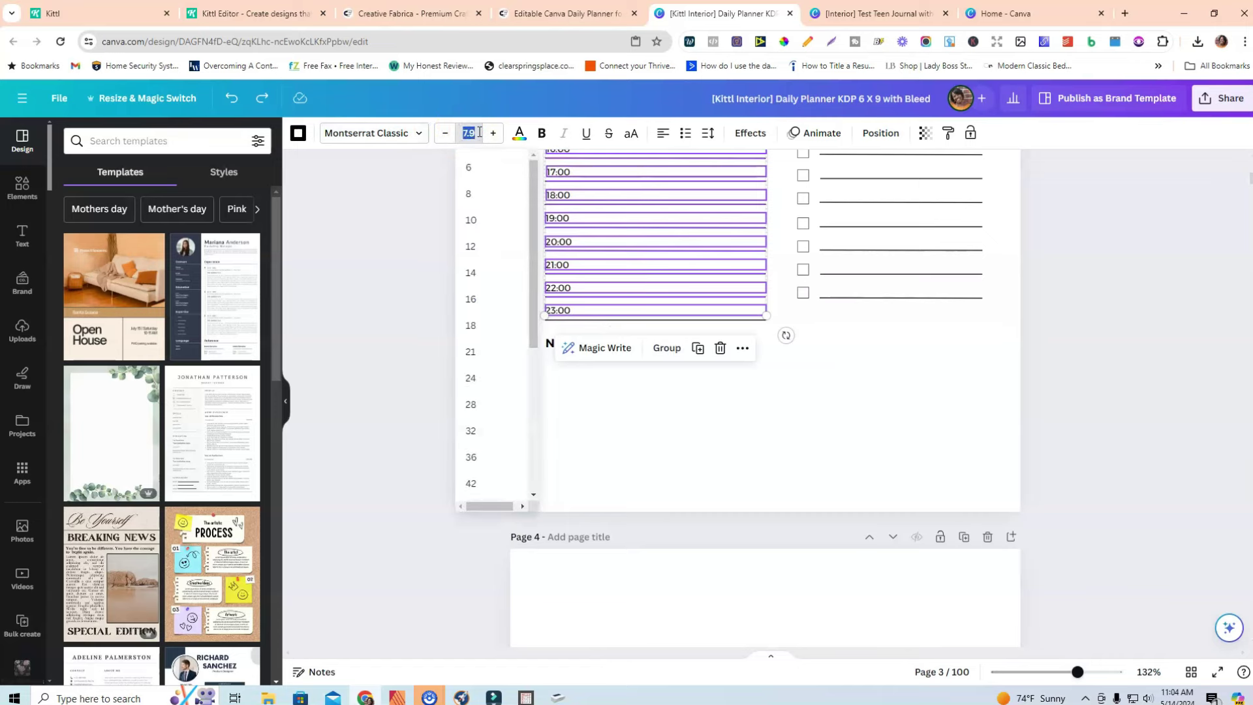
text(9)
key(Return)
click(421, 293)
scroll(421, 293, up, 5)
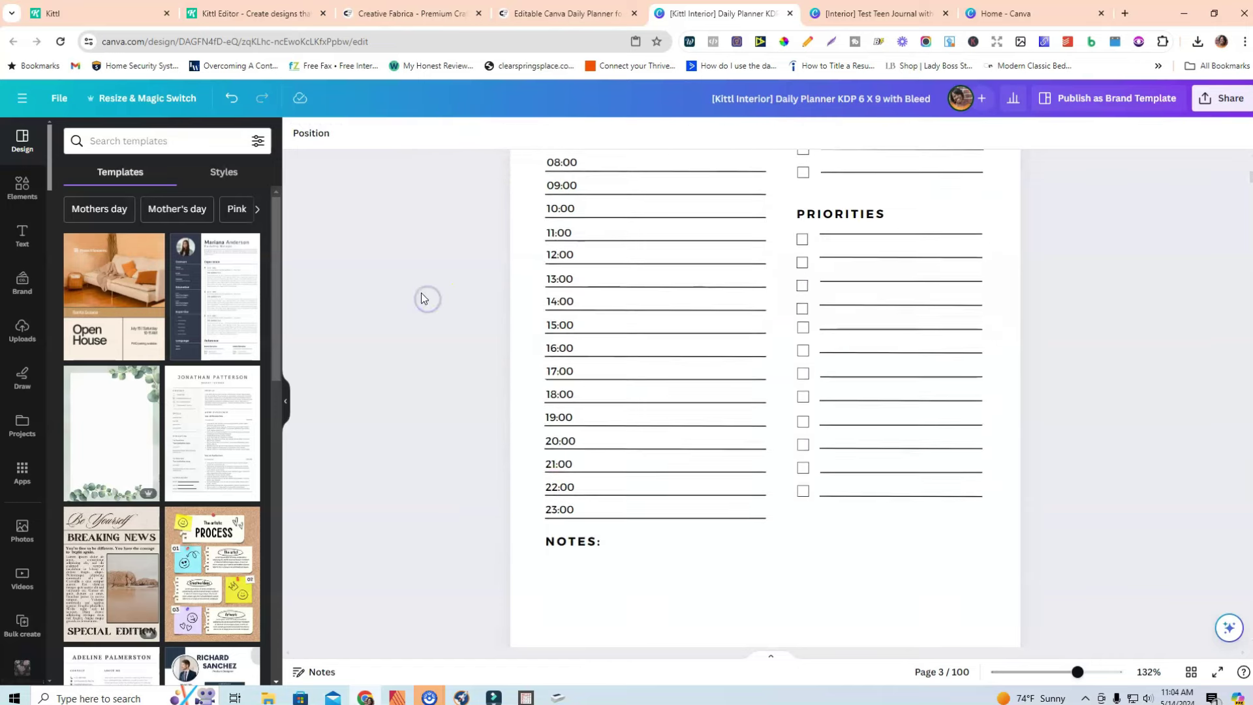
drag(651, 291, 649, 284)
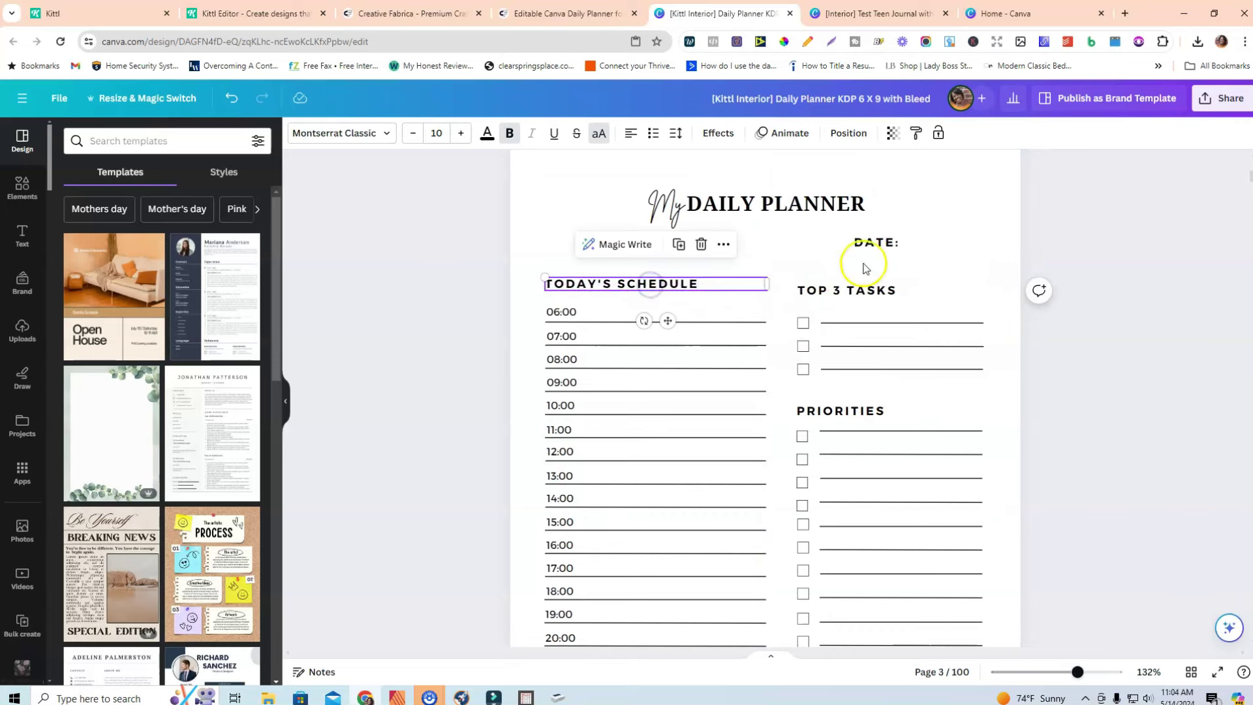
- Delete both parts of the old "My DAILY PLANNER" title from page 3
click(880, 247)
click(650, 204)
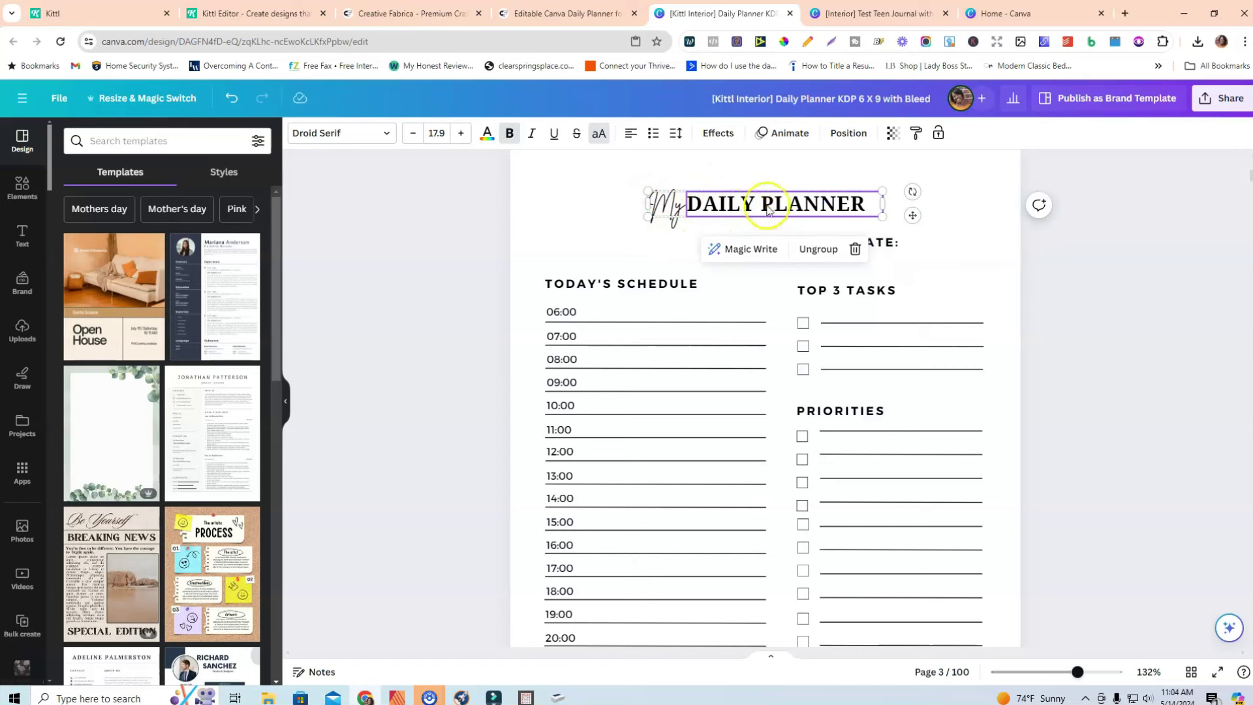
click(854, 254)
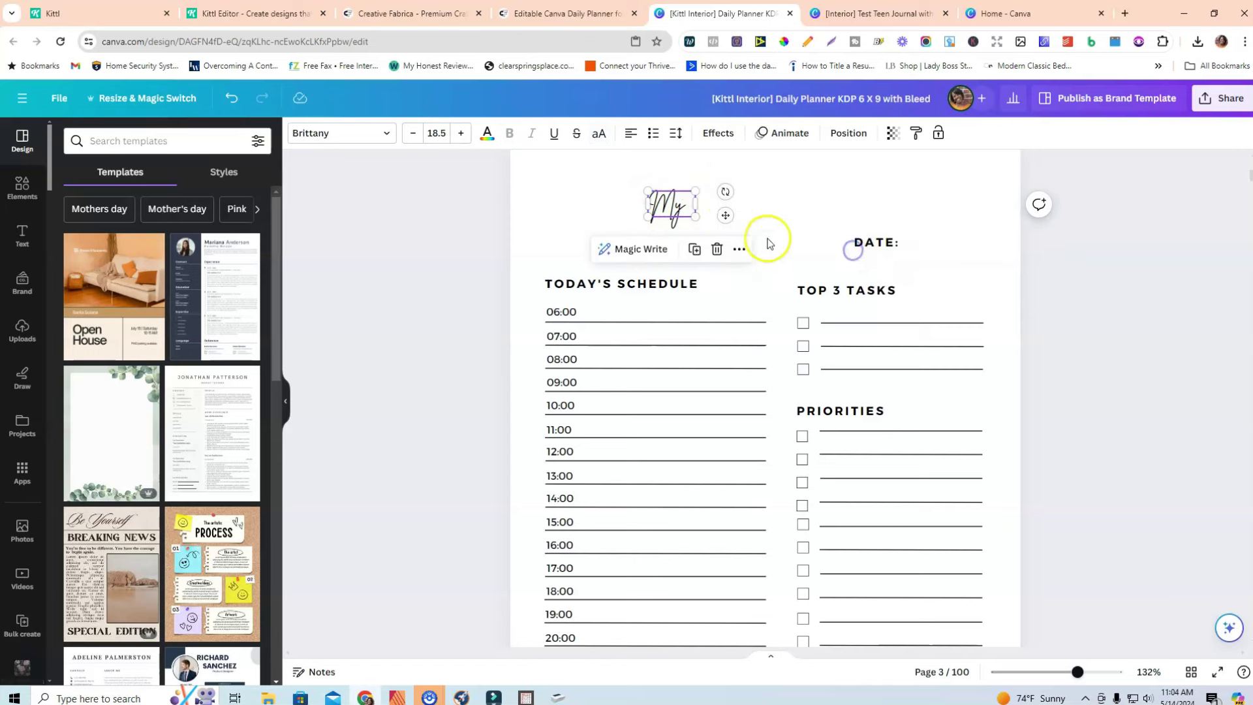
click(715, 246)
scroll(734, 243, up, 1)
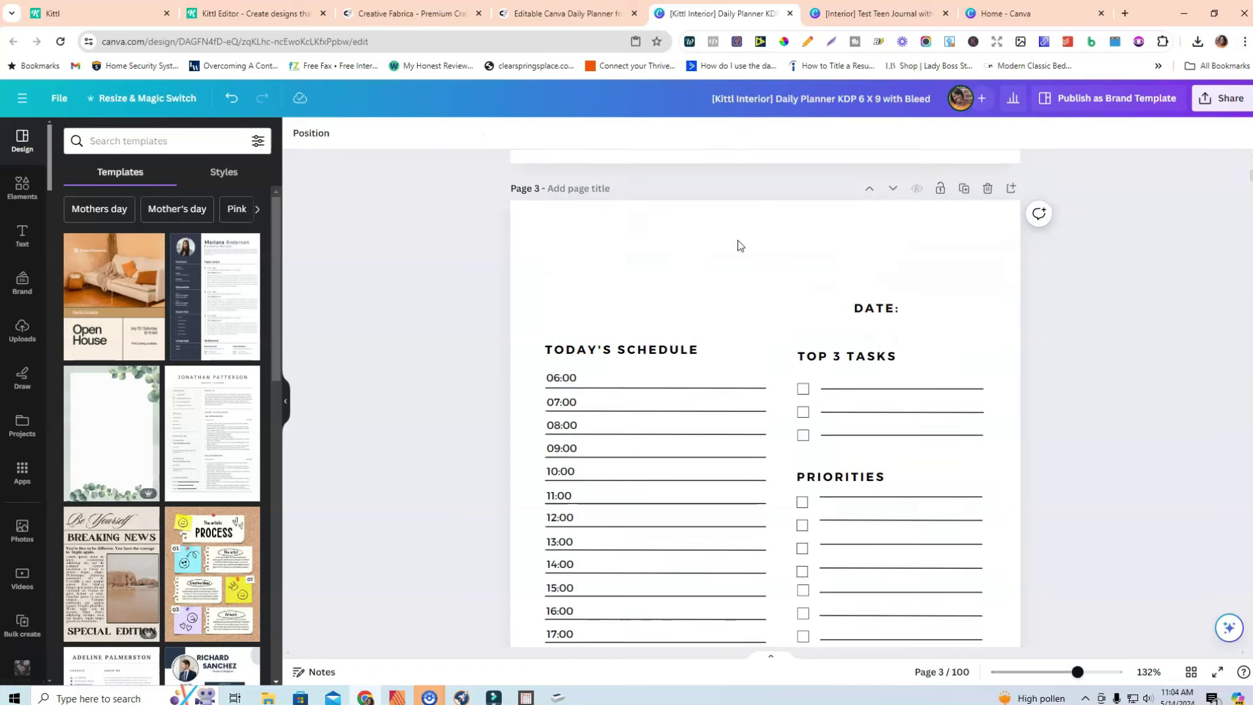
- Add a new heading text box centred near the top of page 3 and shift the "DATE:" label slightly down
click(889, 309)
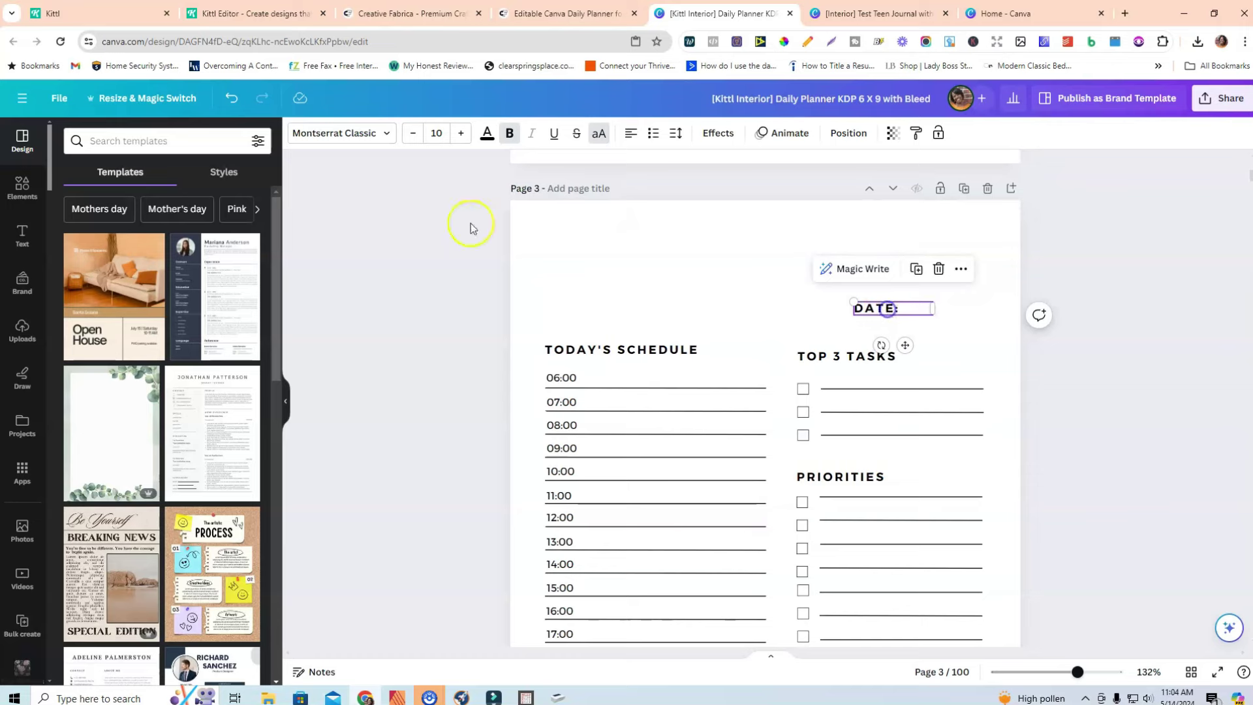
click(20, 247)
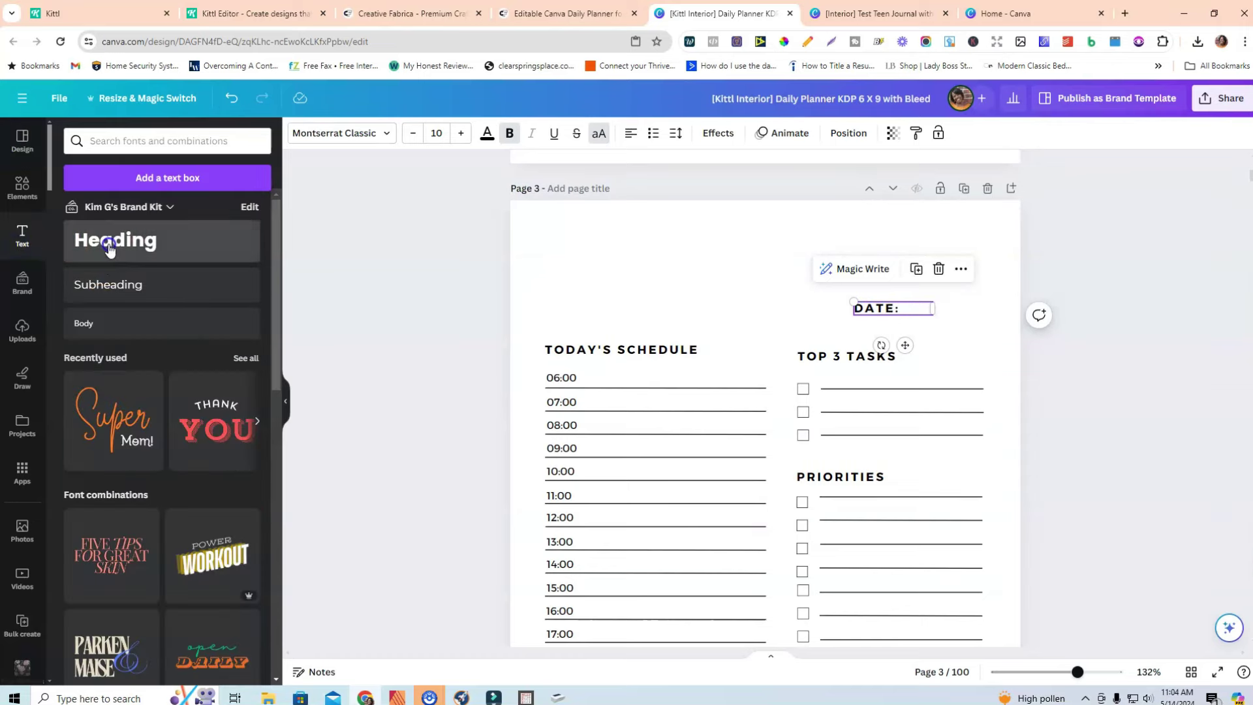
click(146, 244)
drag(933, 387, 1042, 377)
drag(975, 333, 796, 266)
drag(870, 311, 871, 320)
- Set the new heading in the Little Summer font with the text "My Daily Planner" in uppercase
click(760, 268)
double_click(757, 271)
click(377, 133)
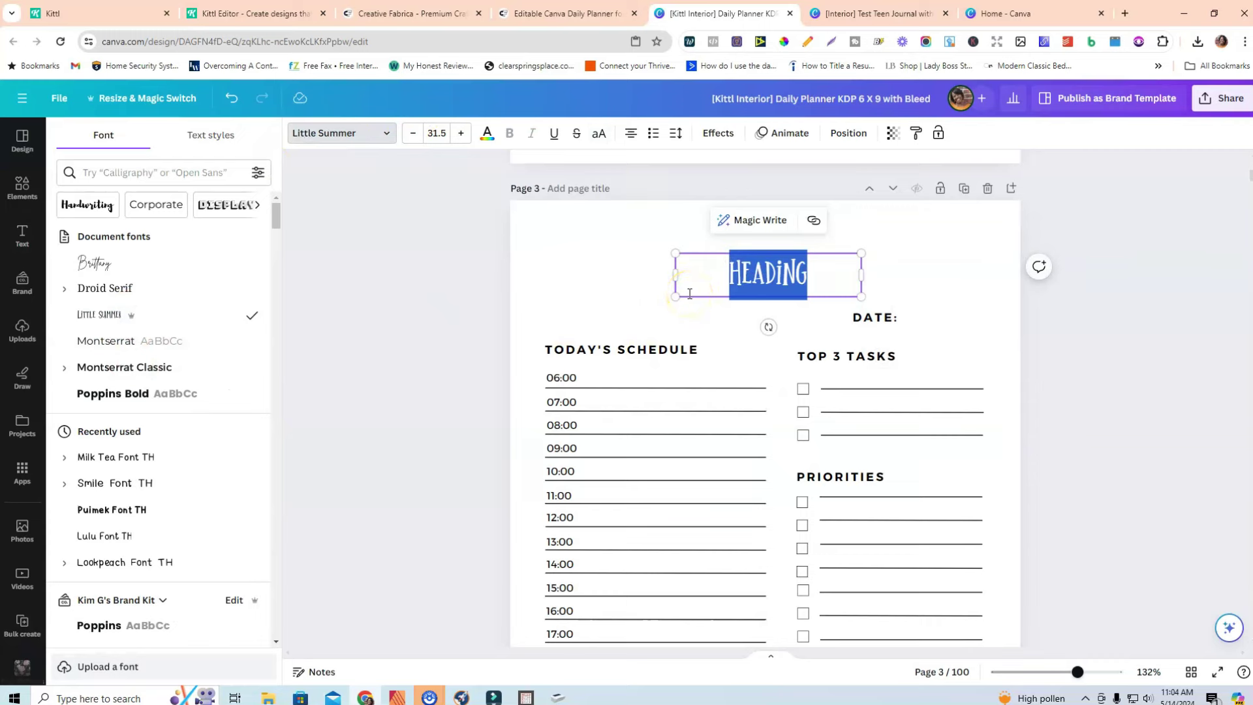
text(My Daily Planner)
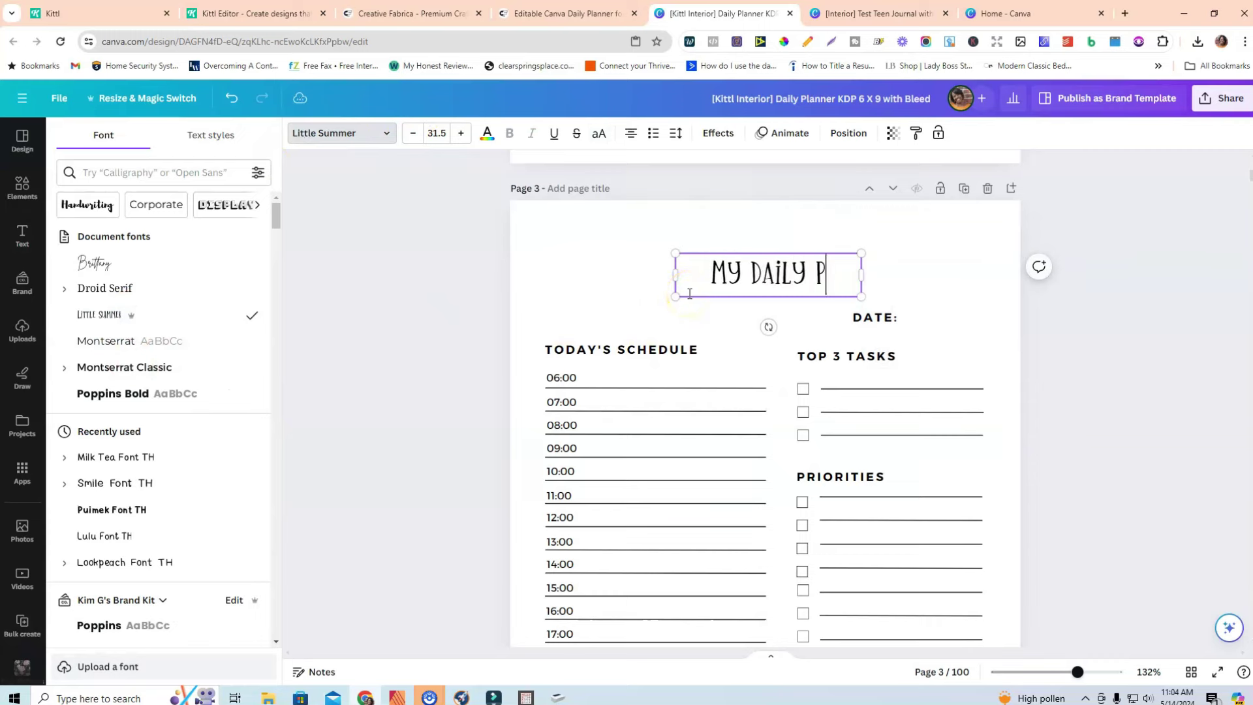
click(572, 238)
click(788, 279)
click(596, 134)
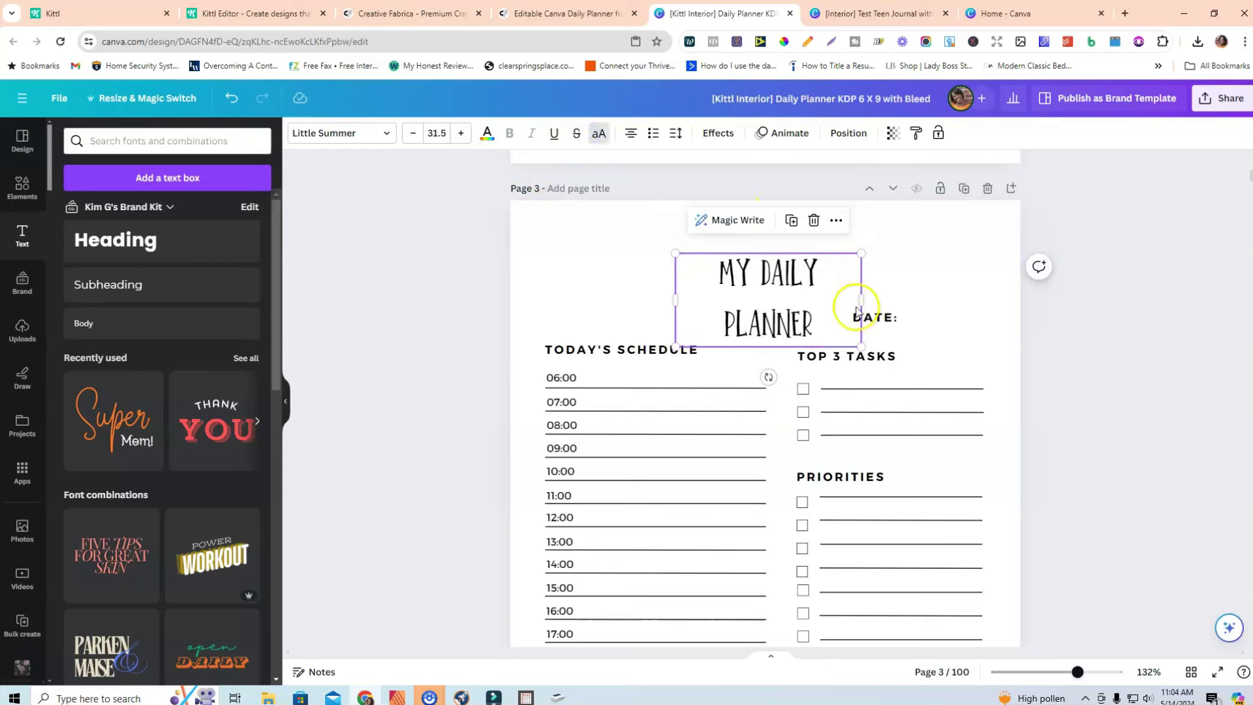
- Widen the title's text box so it fits on one line and enlarge it to about font size 33.5
drag(861, 302, 829, 280)
click(613, 254)
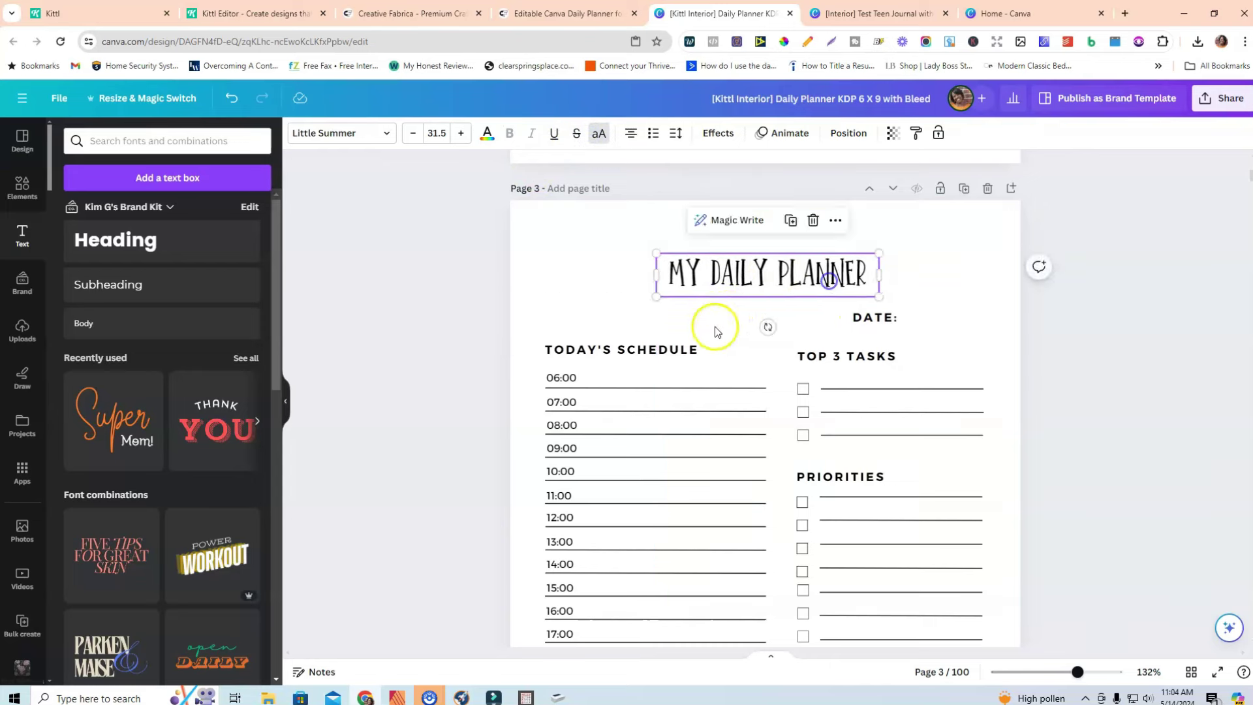
scroll(839, 418, down, 1)
scroll(835, 365, up, 1)
drag(783, 294, 783, 293)
drag(879, 253, 887, 253)
drag(770, 274, 765, 274)
drag(649, 253, 644, 255)
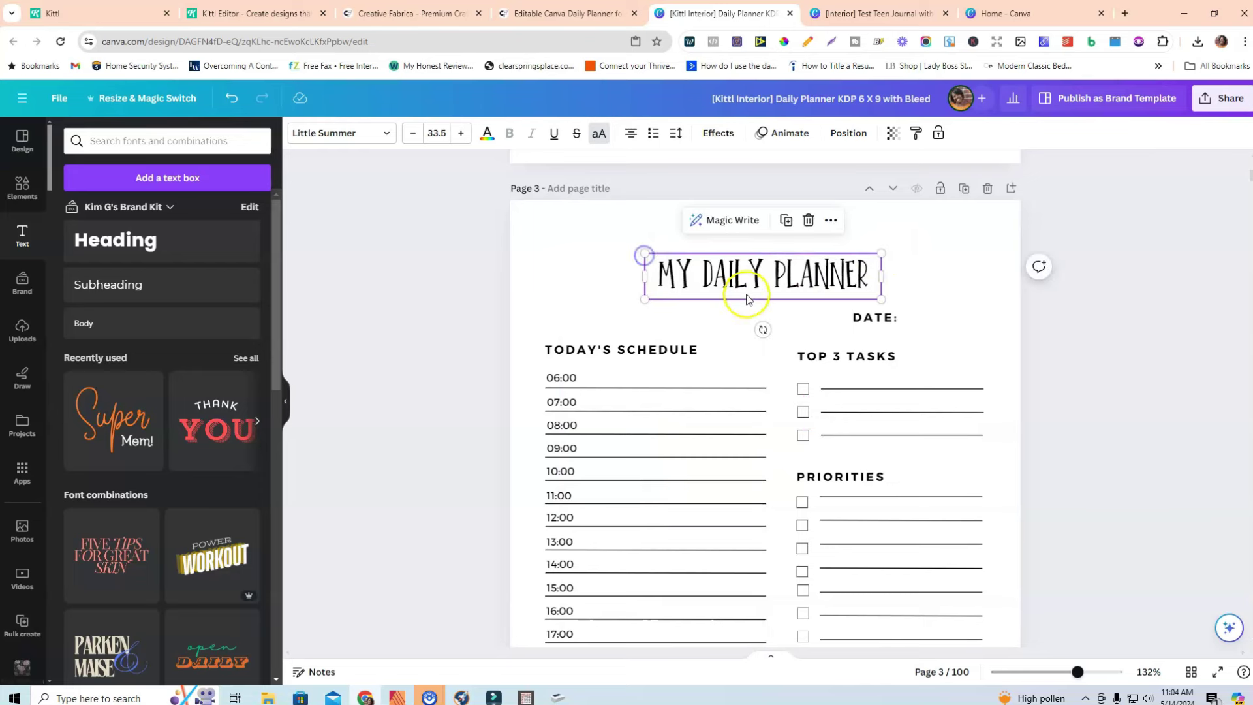
- Duplicate the title, place the copy just beneath it and replace its text with "AND TO-DO LISTS"
click(786, 220)
drag(783, 277, 771, 308)
double_click(770, 308)
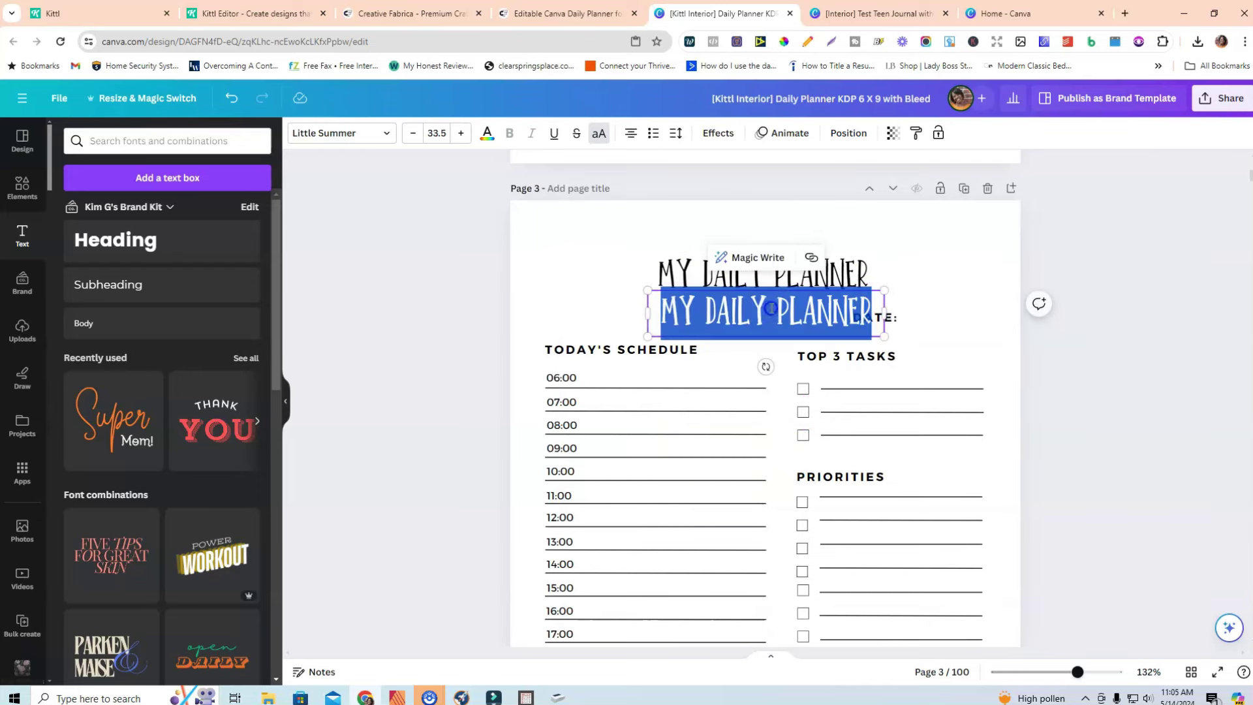
click(592, 139)
click(696, 295)
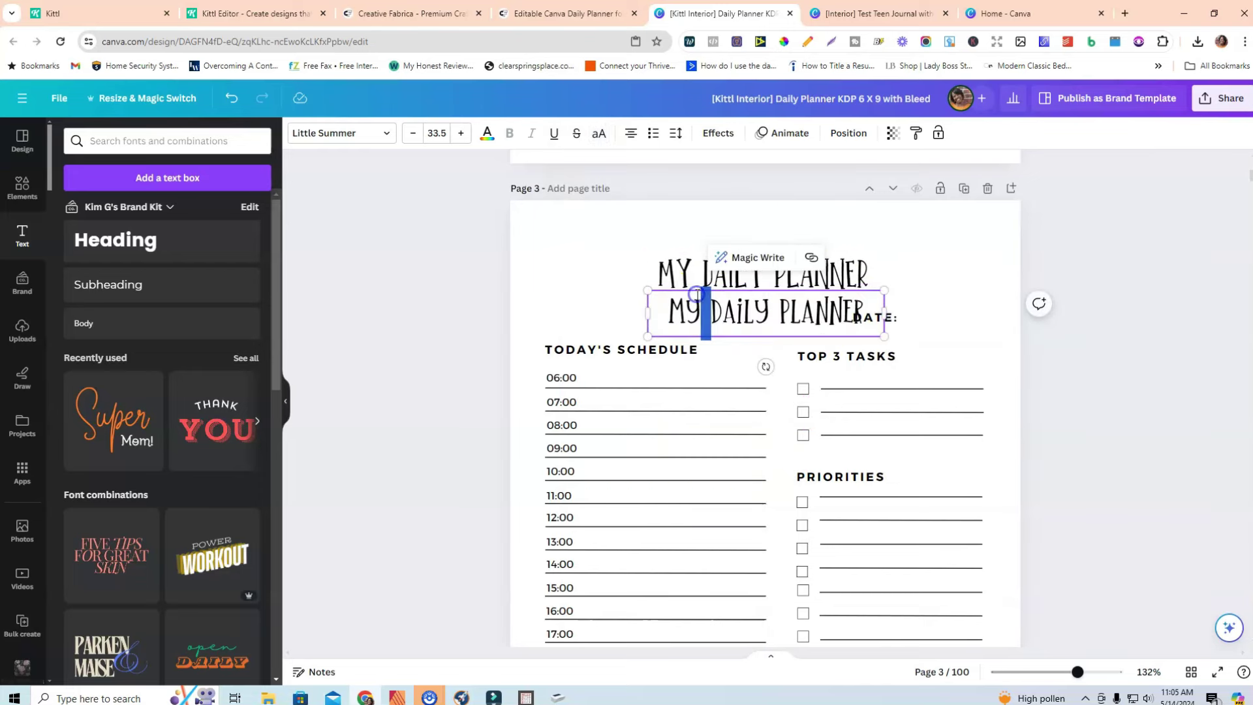
triple_click(678, 317)
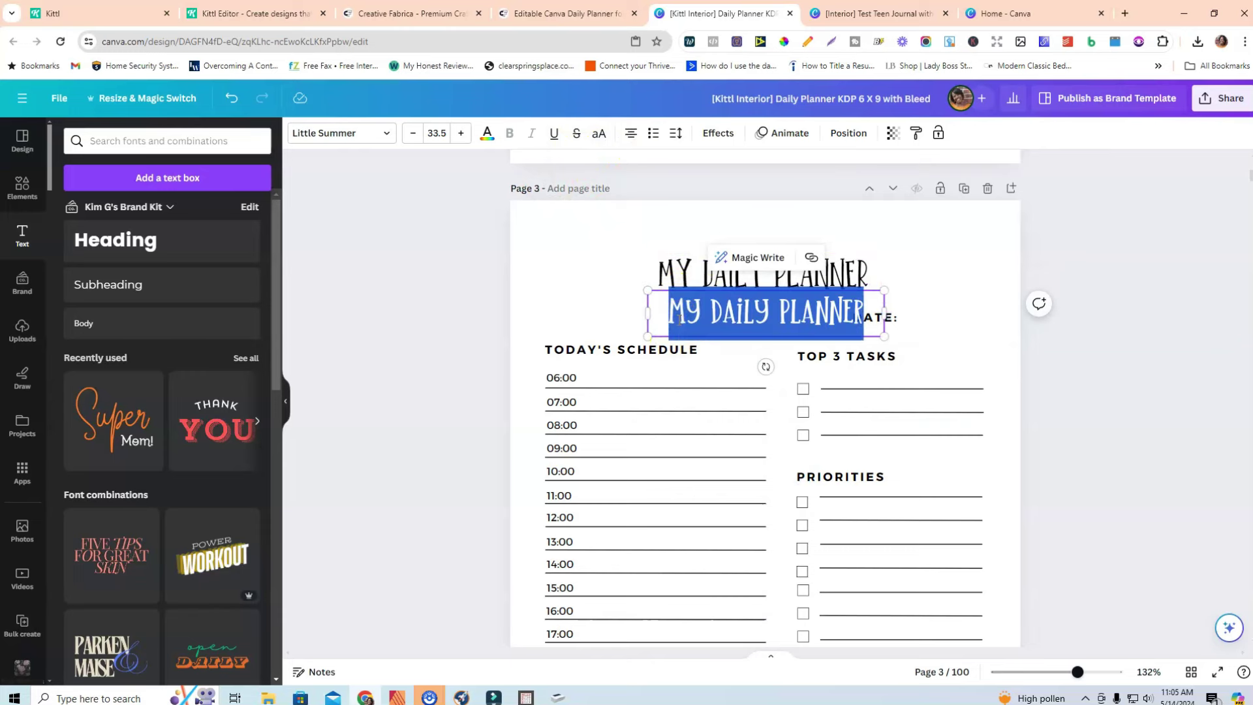
text(AND TO-DO)
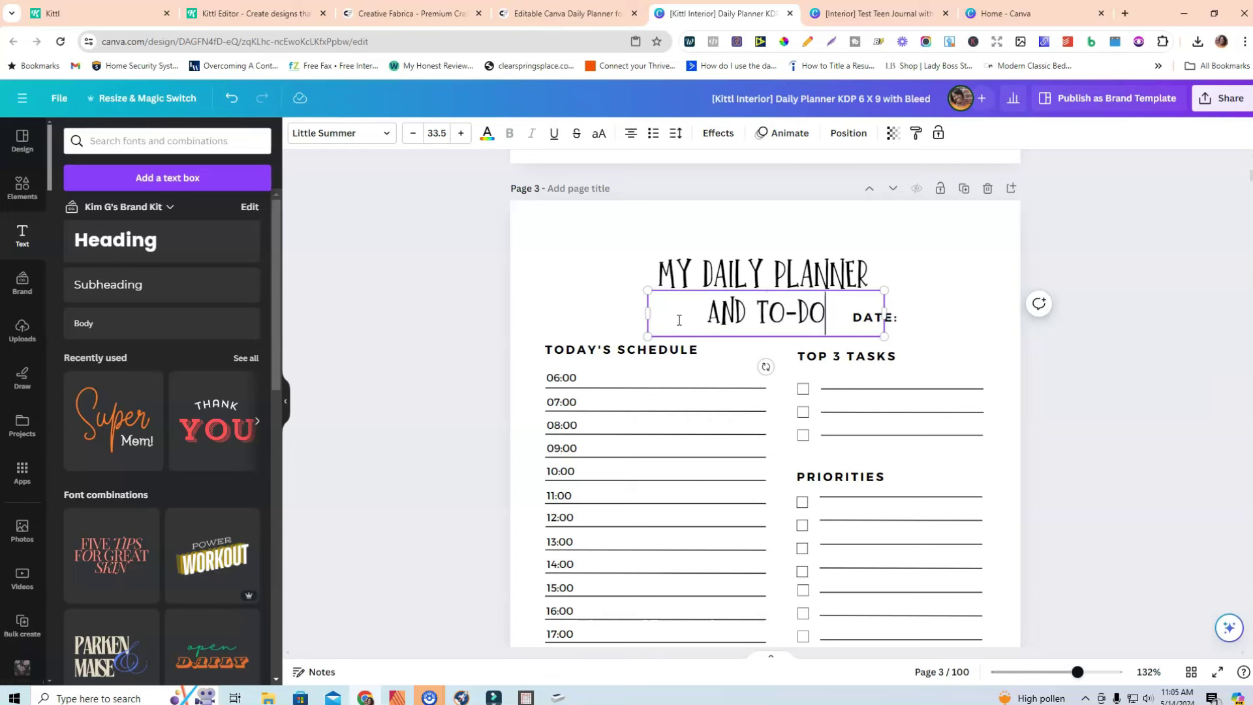
text(sts)
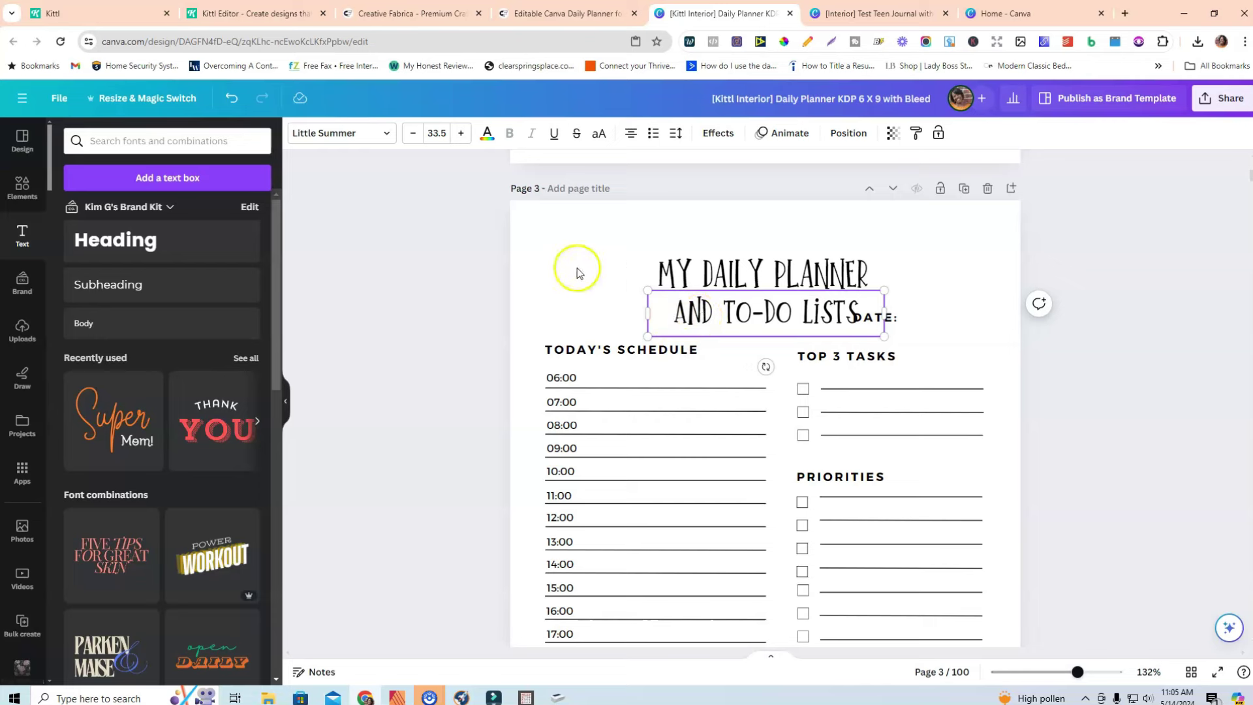
- Reduce the "AND TO-DO LISTS" subtitle to font size 21.5 and position it close beneath the title
key(ctrl+a)
click(413, 133)
click(413, 133)
click(413, 133)
click(413, 133)
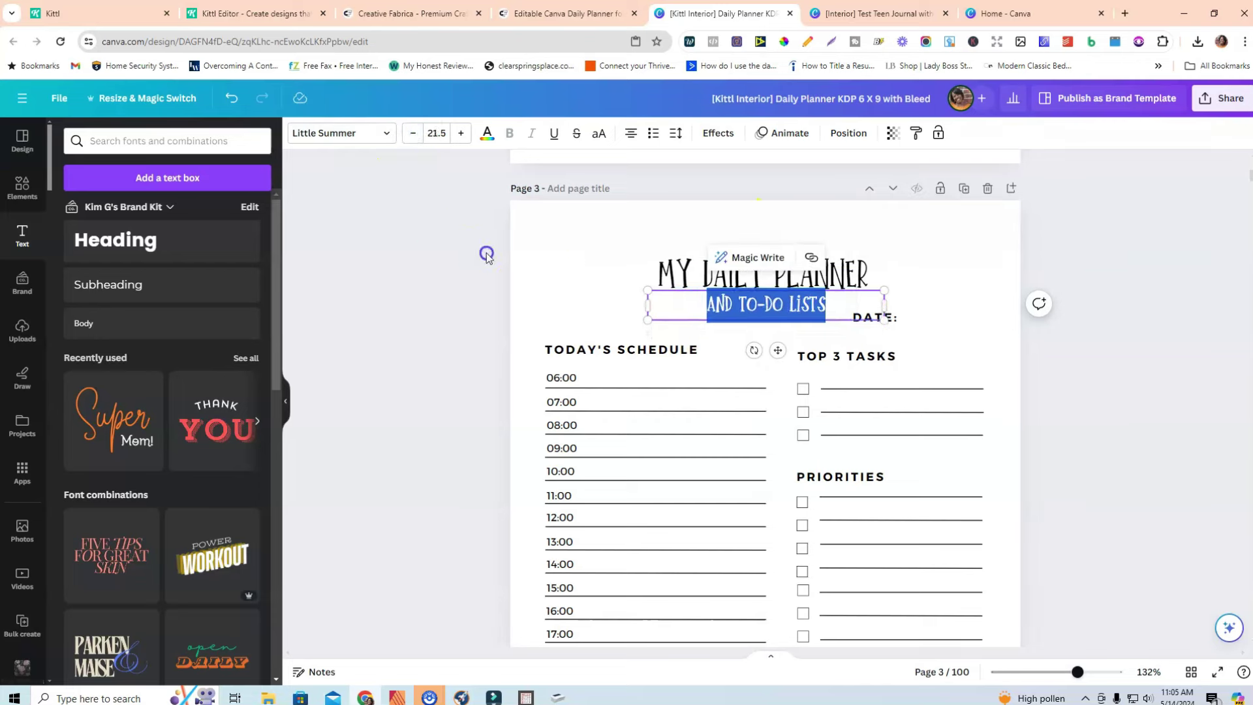
click(487, 255)
drag(776, 305, 778, 302)
- Apply the Curve text effect to the "MY DAILY PLANNER" title with a curve value of 35
click(690, 266)
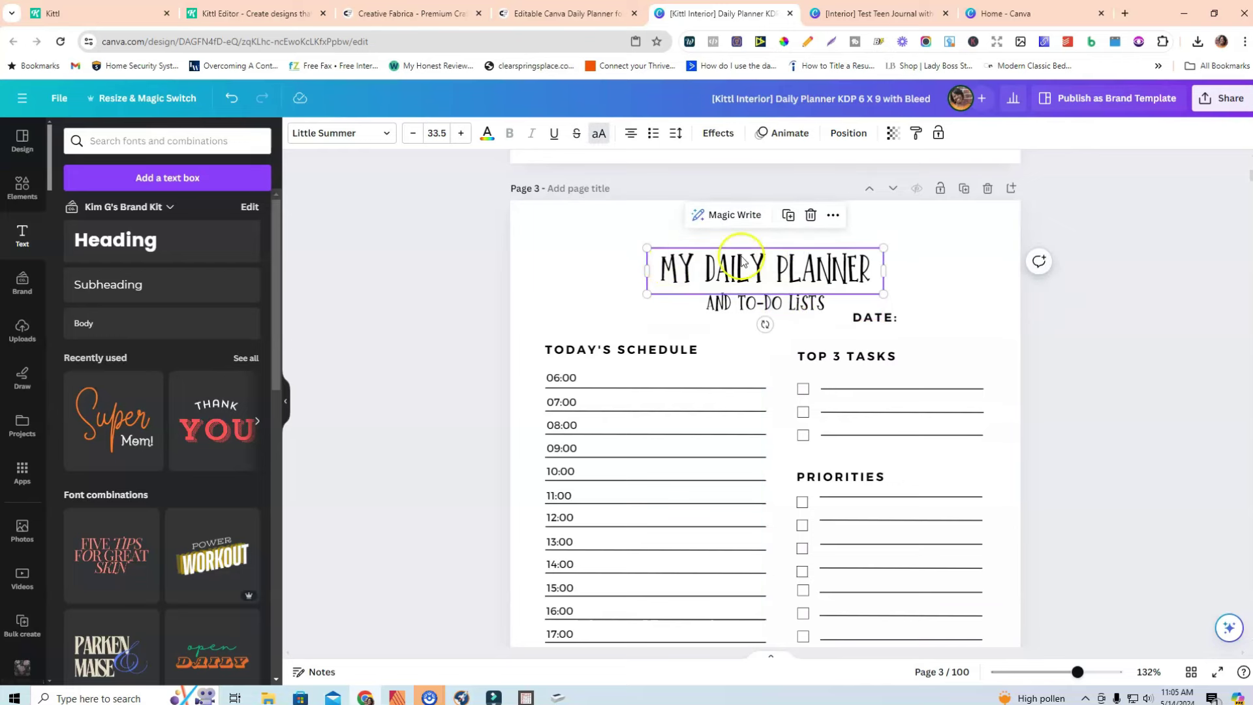
click(710, 134)
click(163, 597)
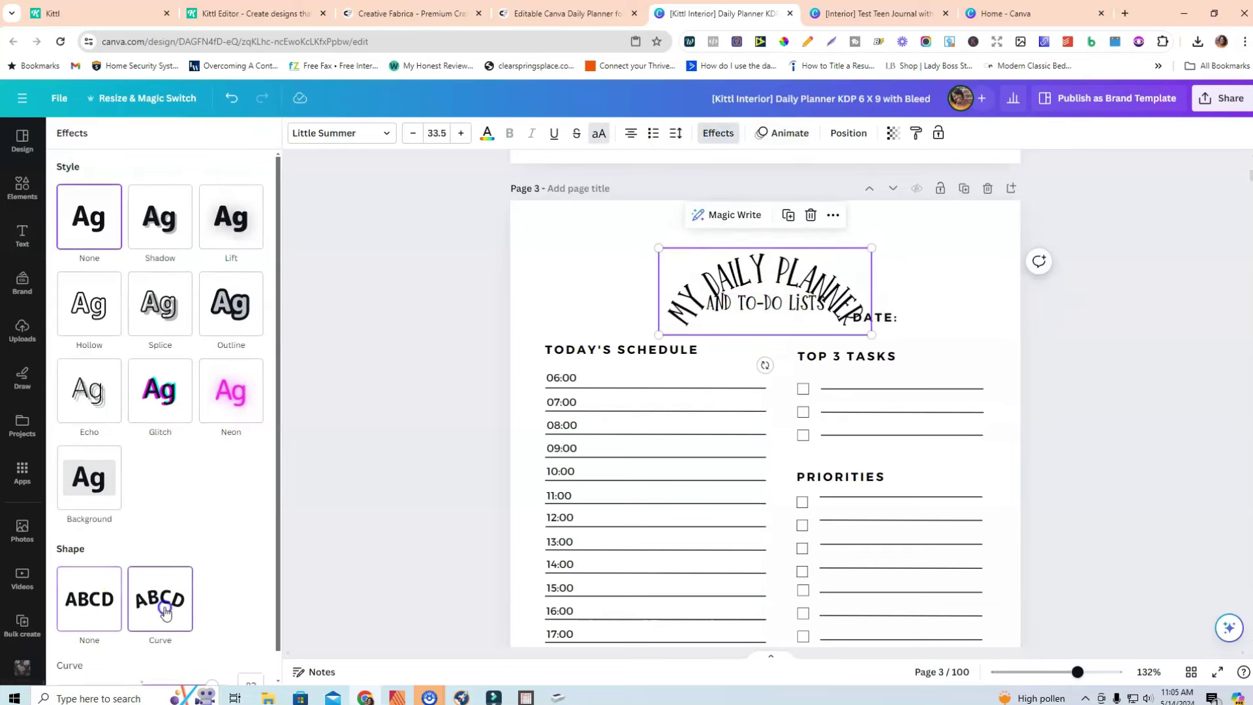
scroll(190, 556, down, 1)
drag(210, 655, 172, 655)
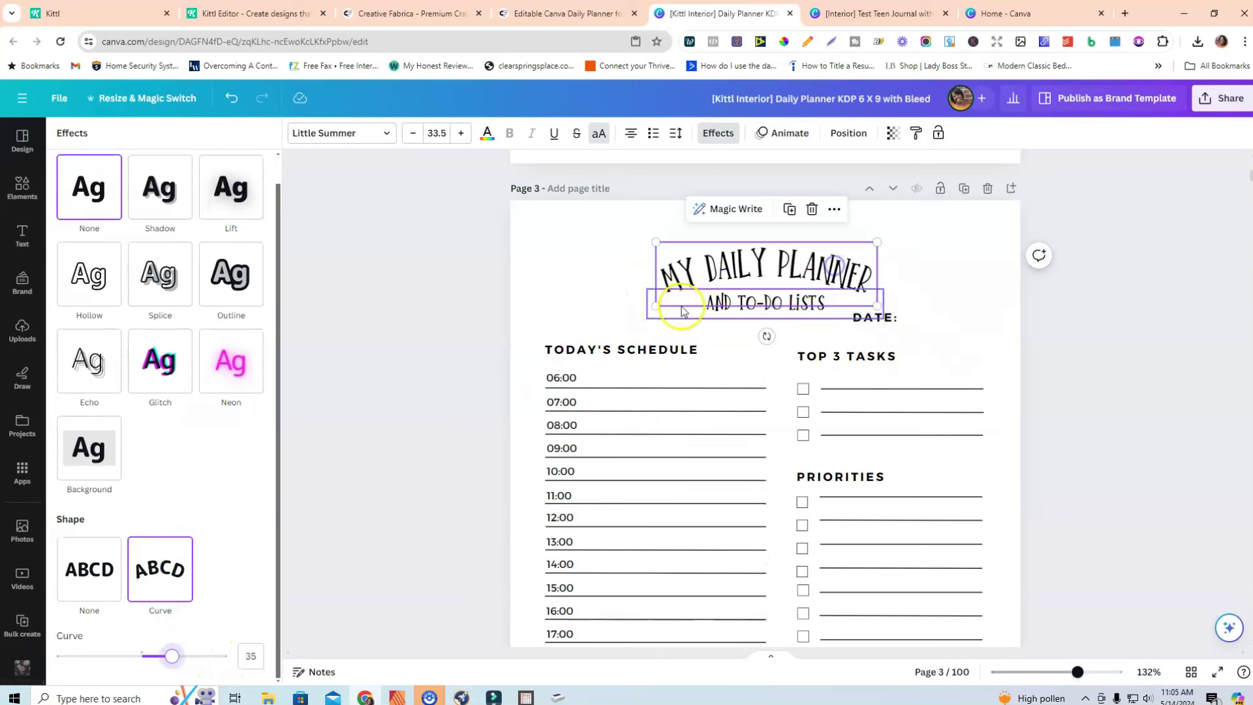
click(610, 274)
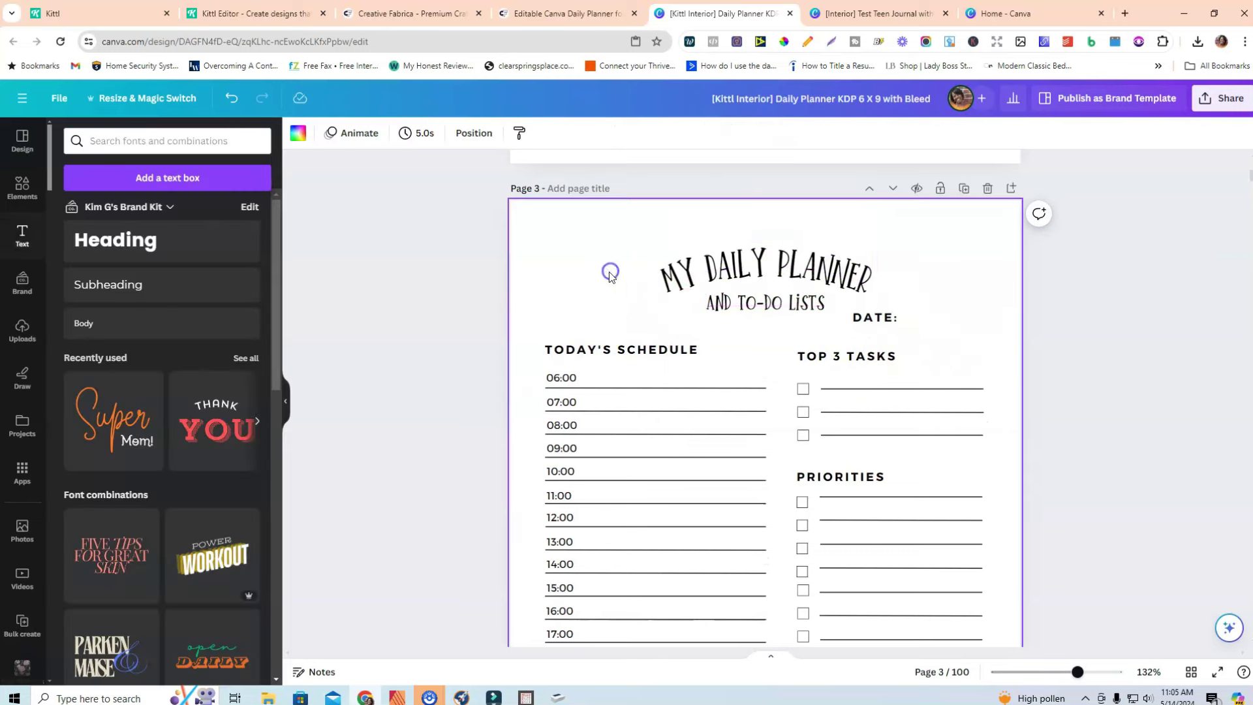
- Shift the "DATE:" label slightly down and left and widen its text box to about 1.2 in
click(884, 323)
drag(897, 319, 895, 321)
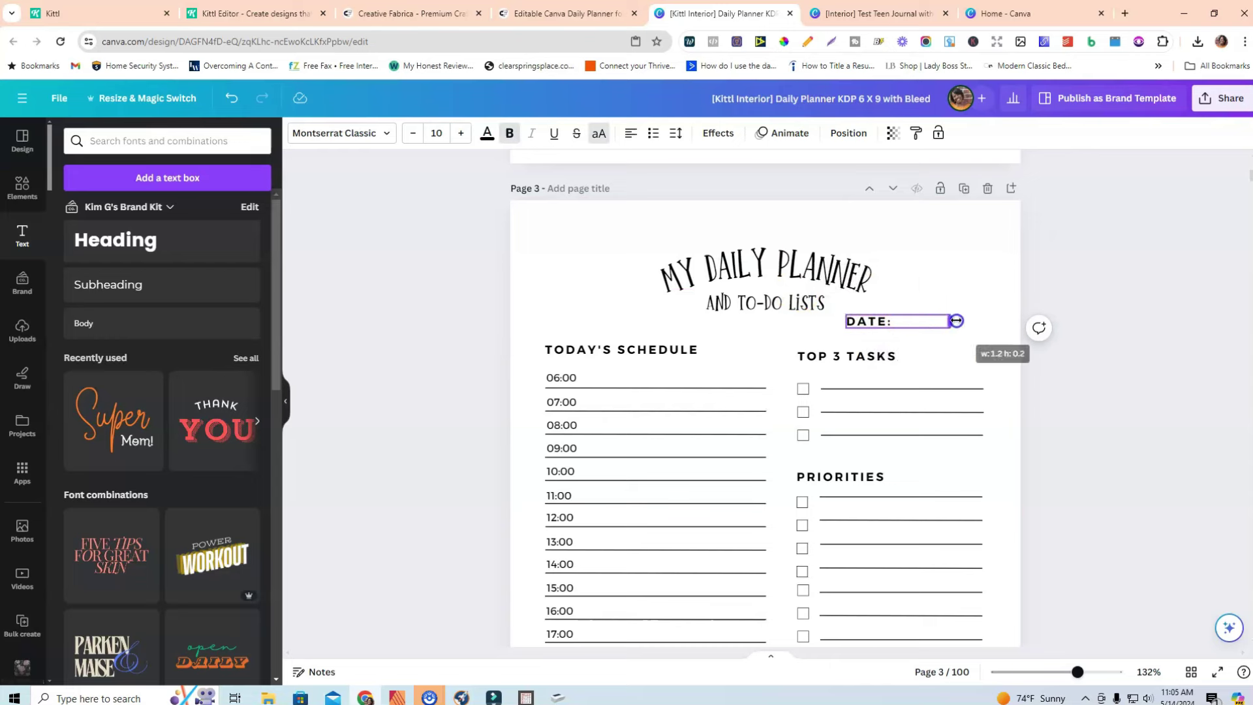
click(1089, 316)
- Group the curved title with its subtitle and scale the group down until the title is about font size 31.1
click(741, 306)
drag(602, 237, 738, 311)
click(774, 207)
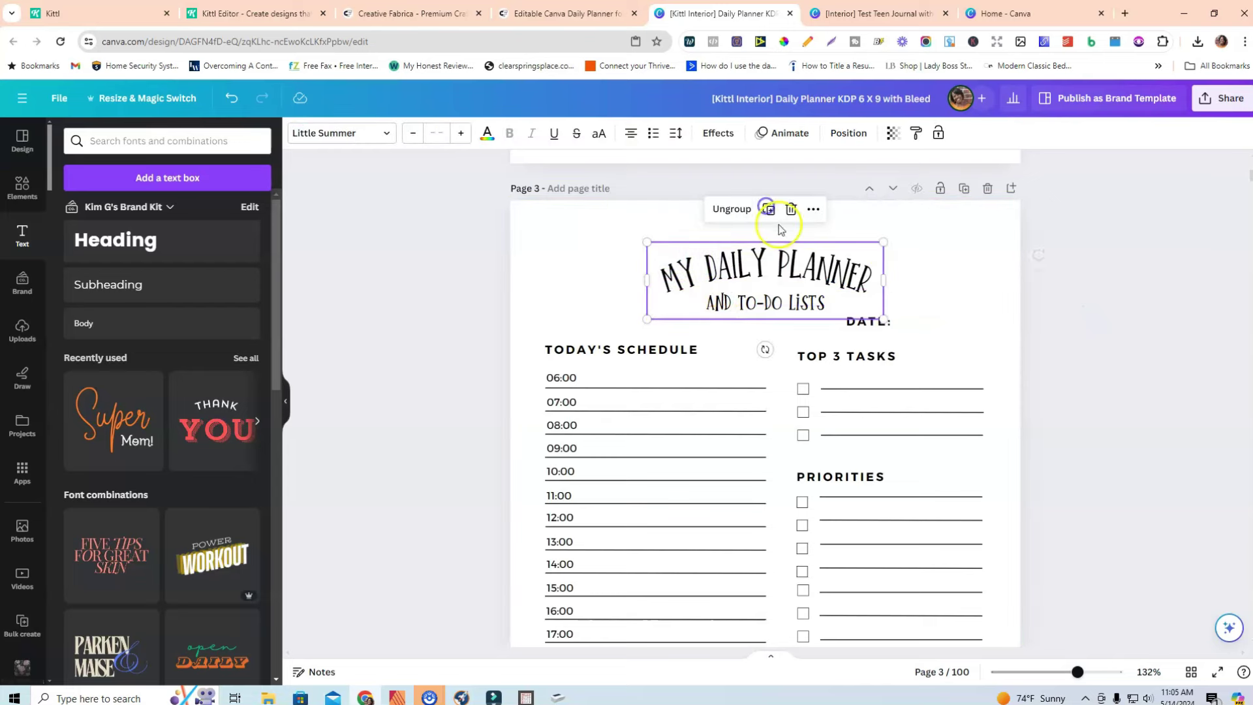
drag(646, 239, 655, 246)
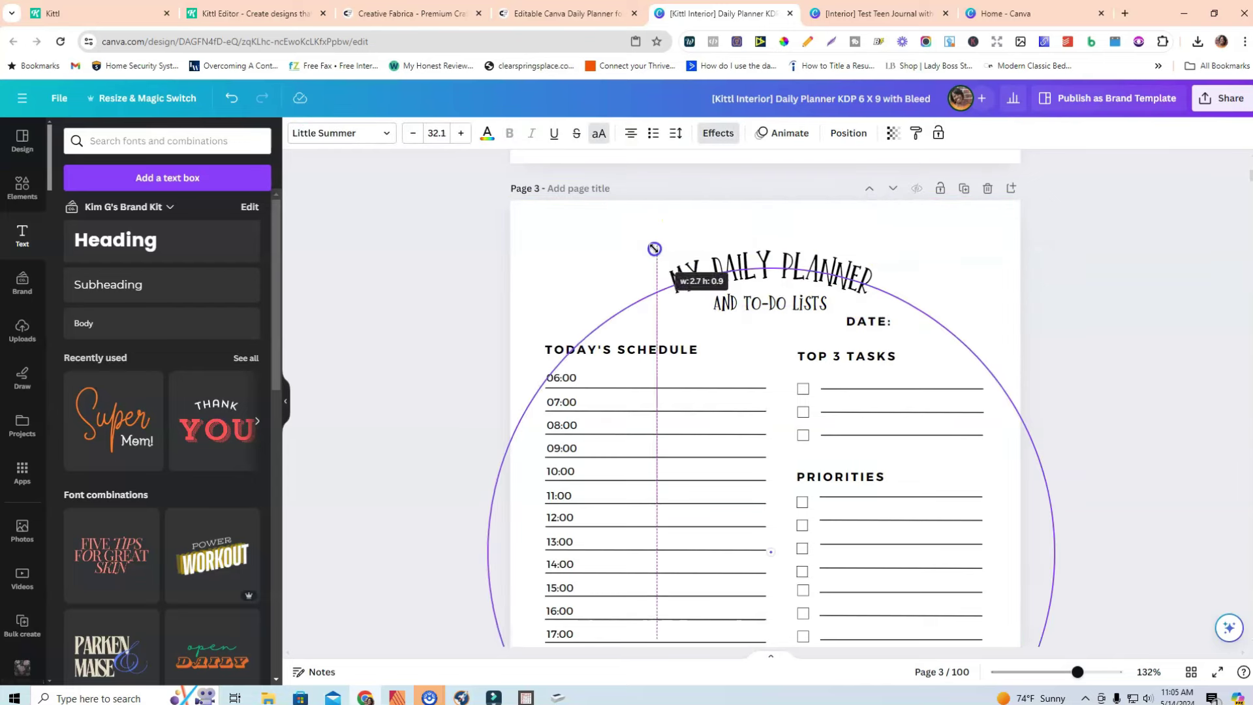
drag(883, 248, 876, 249)
click(596, 263)
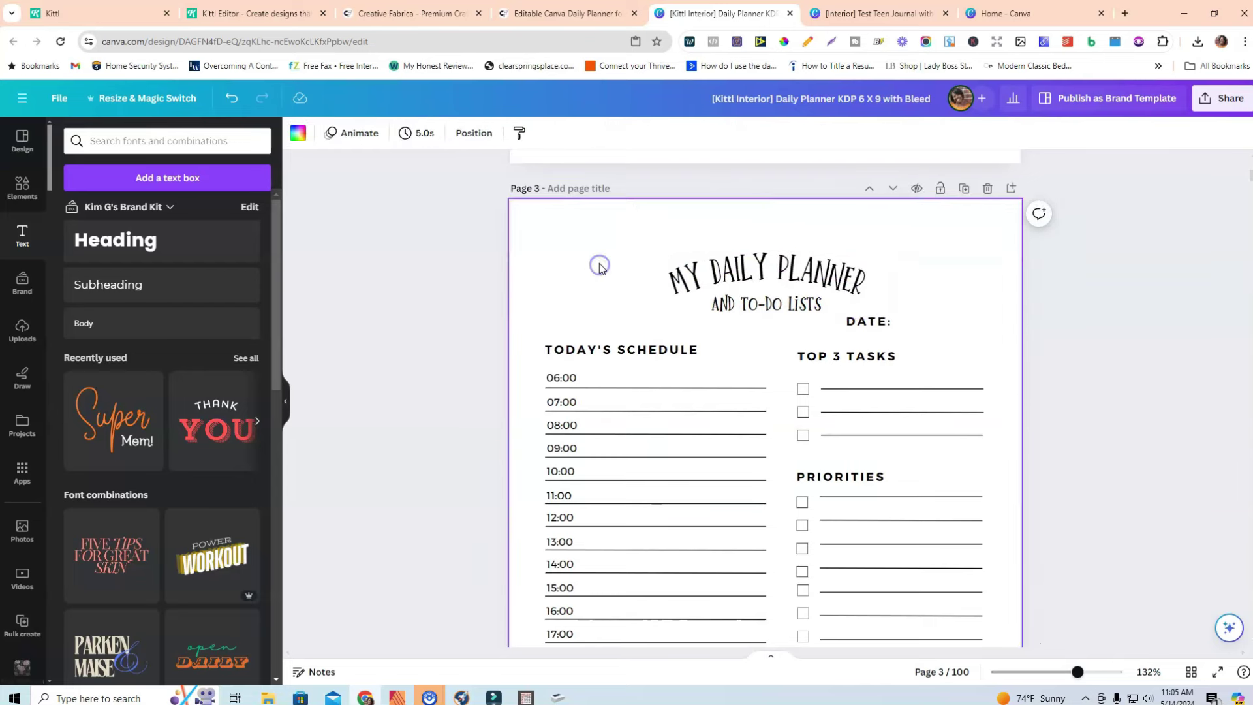
- Centre the title group horizontally on the page
click(732, 264)
click(848, 133)
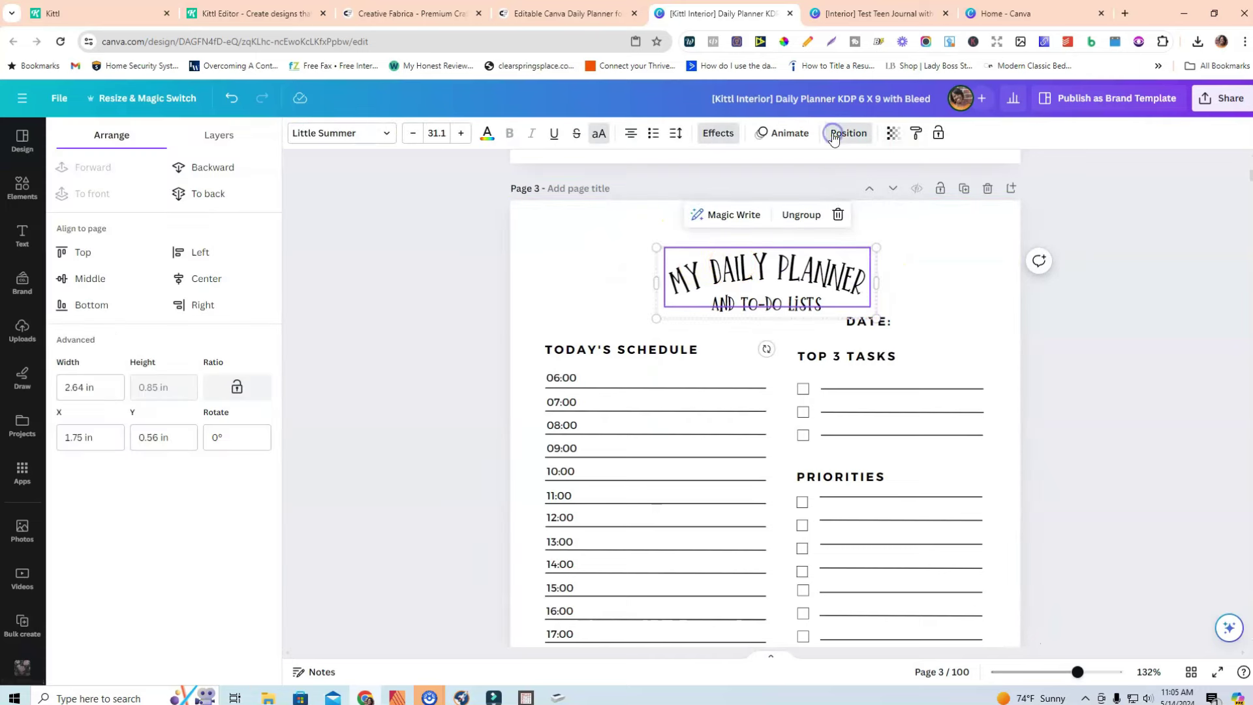
click(226, 278)
click(1085, 328)
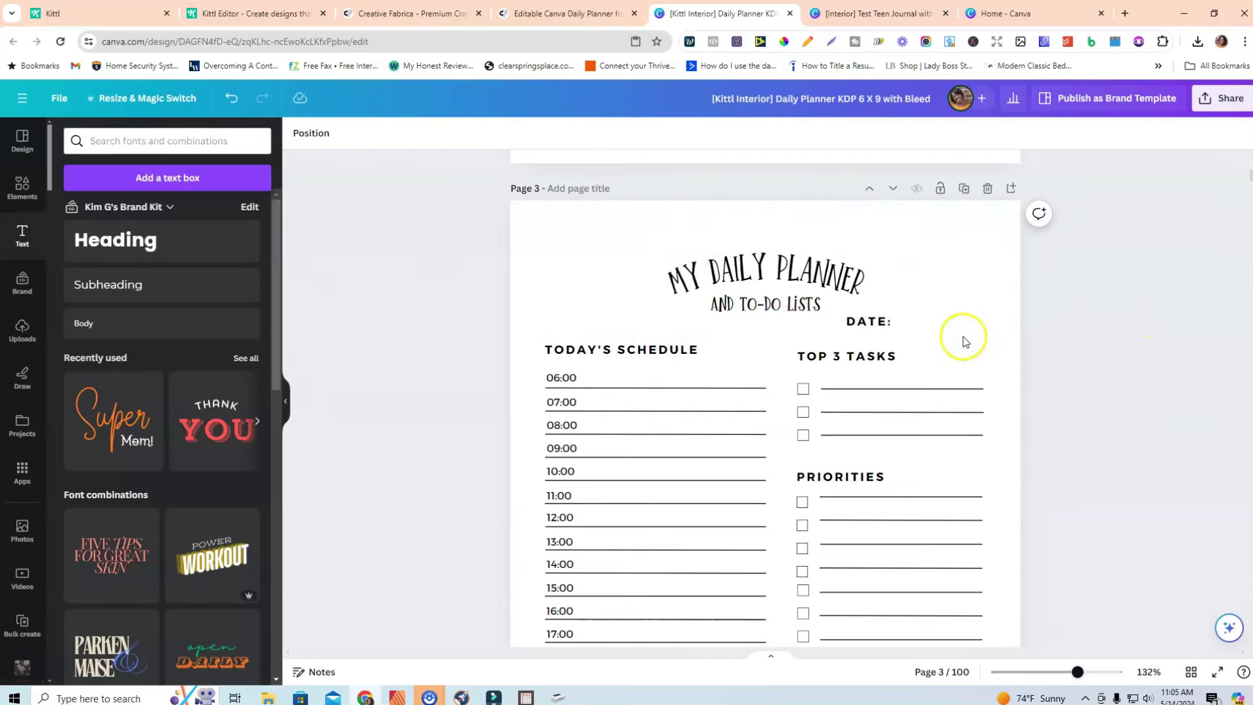
- Set the date label to font size 9, extend it to "DATE:__/__/__" and adjust its position under the title
scroll(964, 340, down, 1)
click(886, 256)
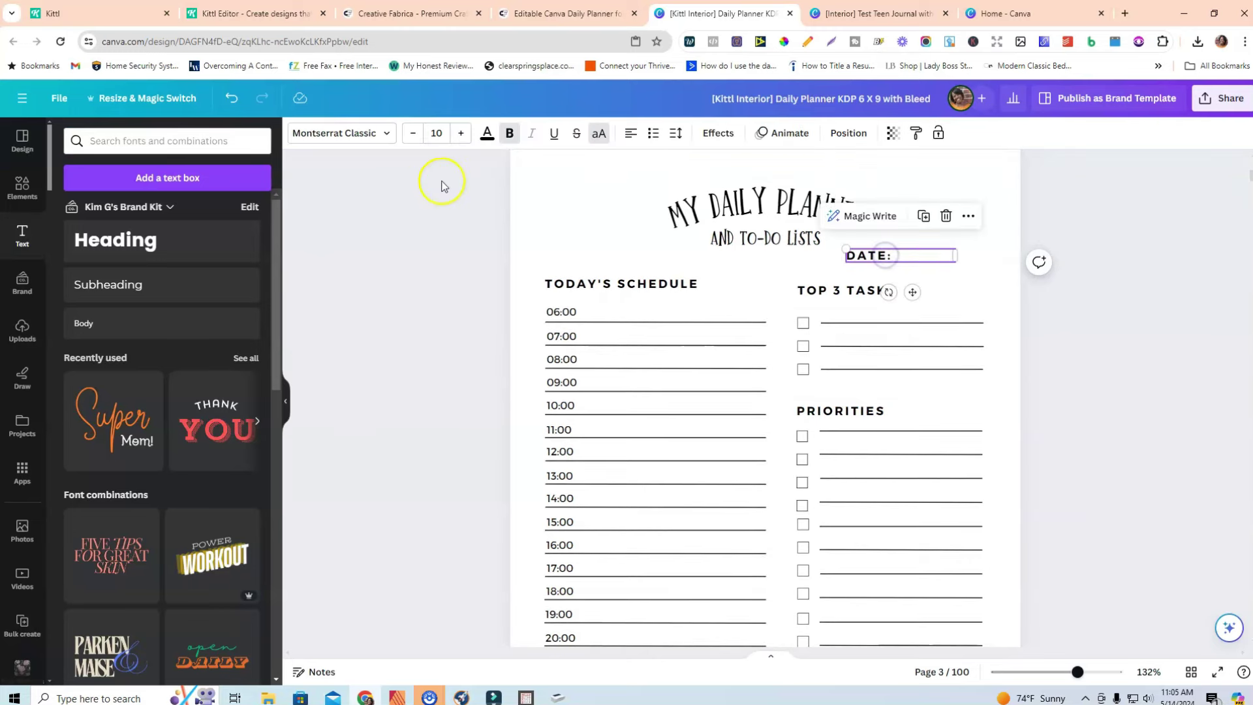
click(1134, 297)
mouse_move(882, 259)
mouse_down()
mouse_move(918, 187)
mouse_move(856, 200)
mouse_move(904, 186)
mouse_move(894, 255)
mouse_move(870, 258)
mouse_up()
double_click(900, 255)
click(916, 257)
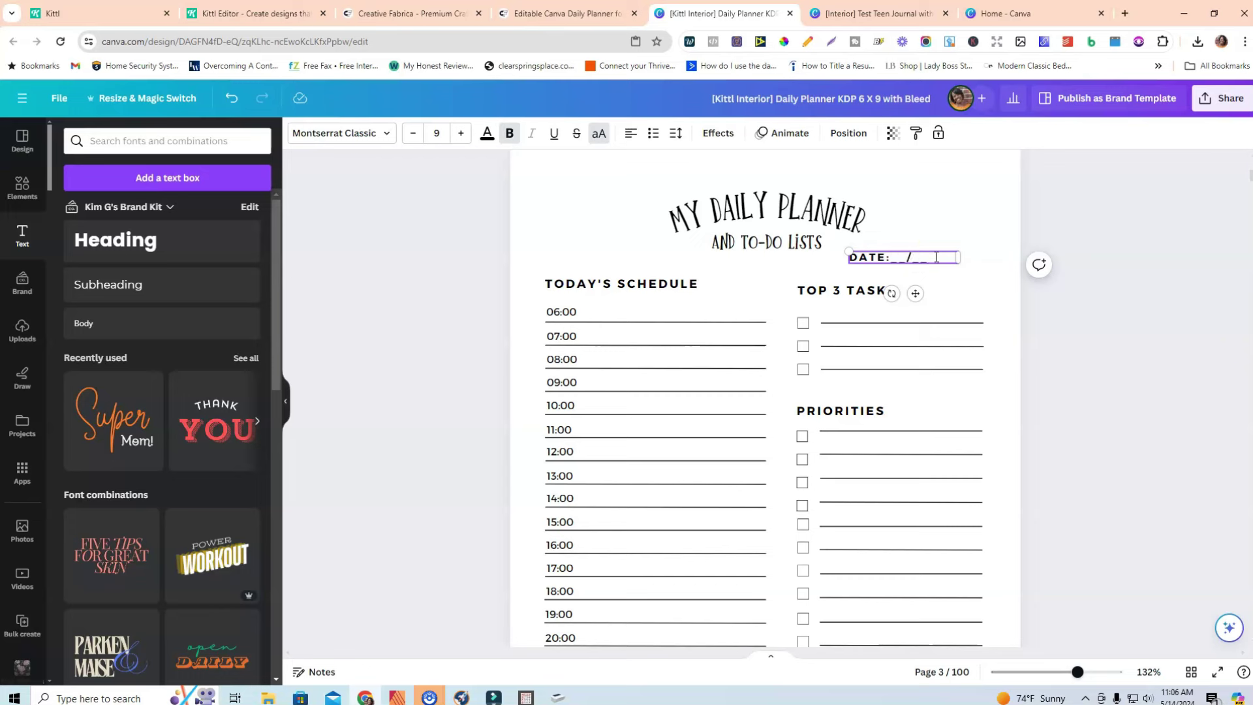
click(1066, 291)
- Move the grouped title and subtitle slightly down on page 3
click(769, 212)
scroll(770, 261, up, 2)
drag(776, 340, 778, 344)
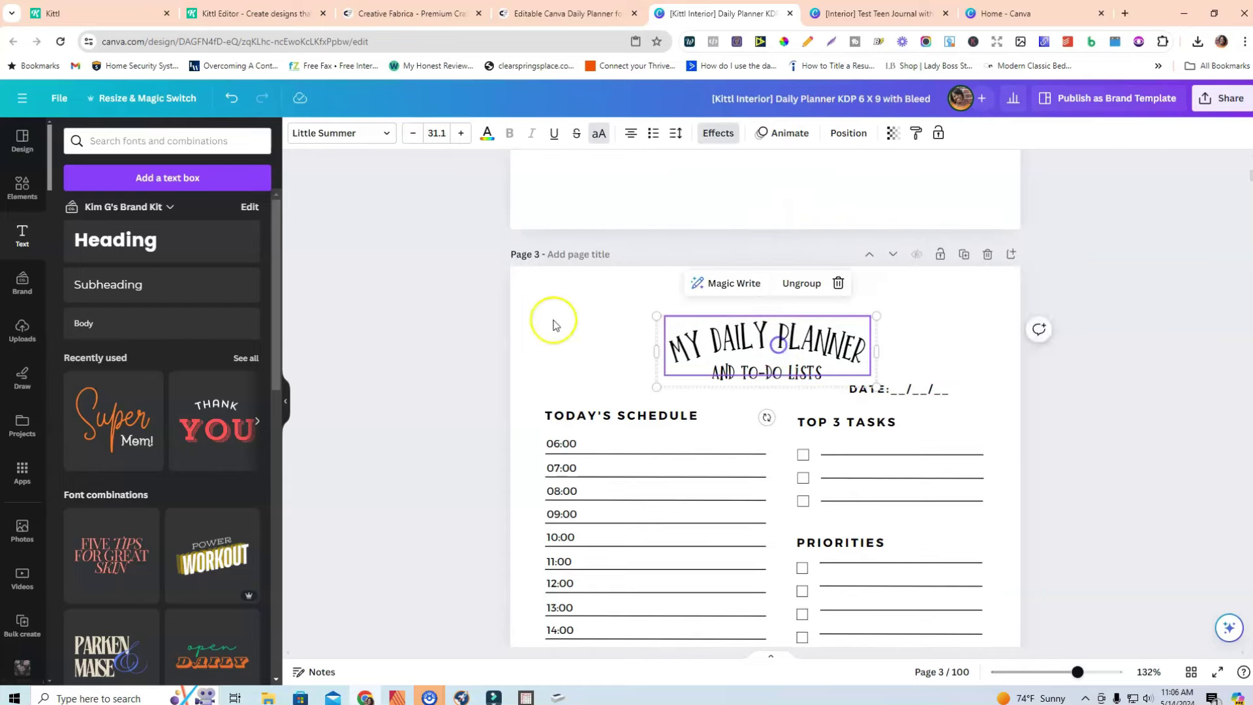
scroll(593, 279, down, 4)
click(505, 229)
- Select the schedule, top 3 tasks and priorities sections on page 3 together and move them slightly down
scroll(510, 246, up, 3)
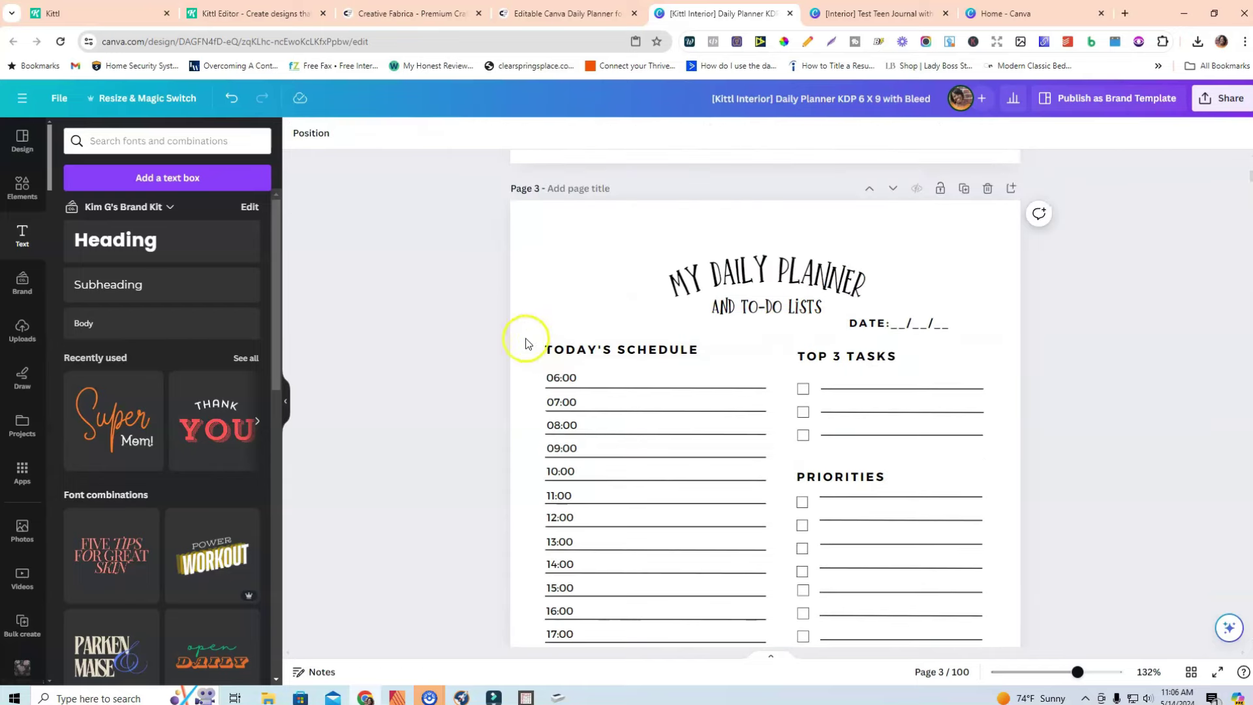
drag(516, 331, 822, 515)
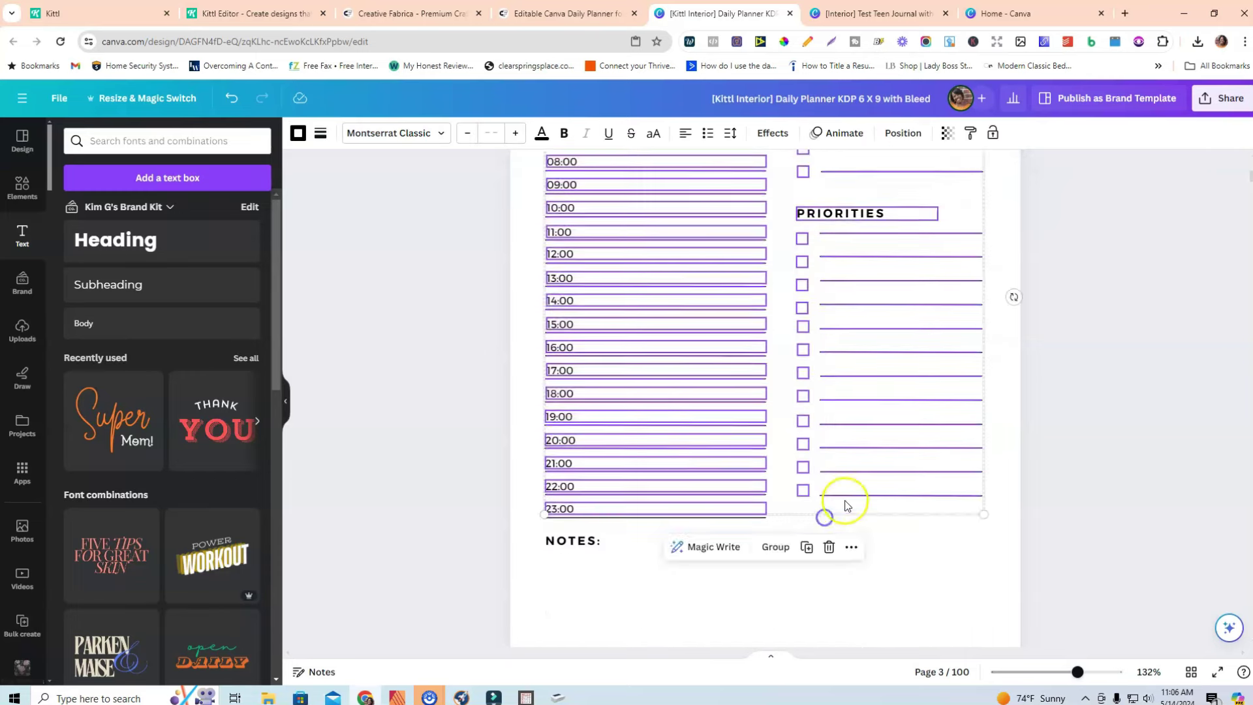
scroll(808, 389, up, 6)
mouse_move(795, 397)
mouse_down()
mouse_move(791, 417)
mouse_move(794, 406)
mouse_up()
scroll(796, 408, down, 9)
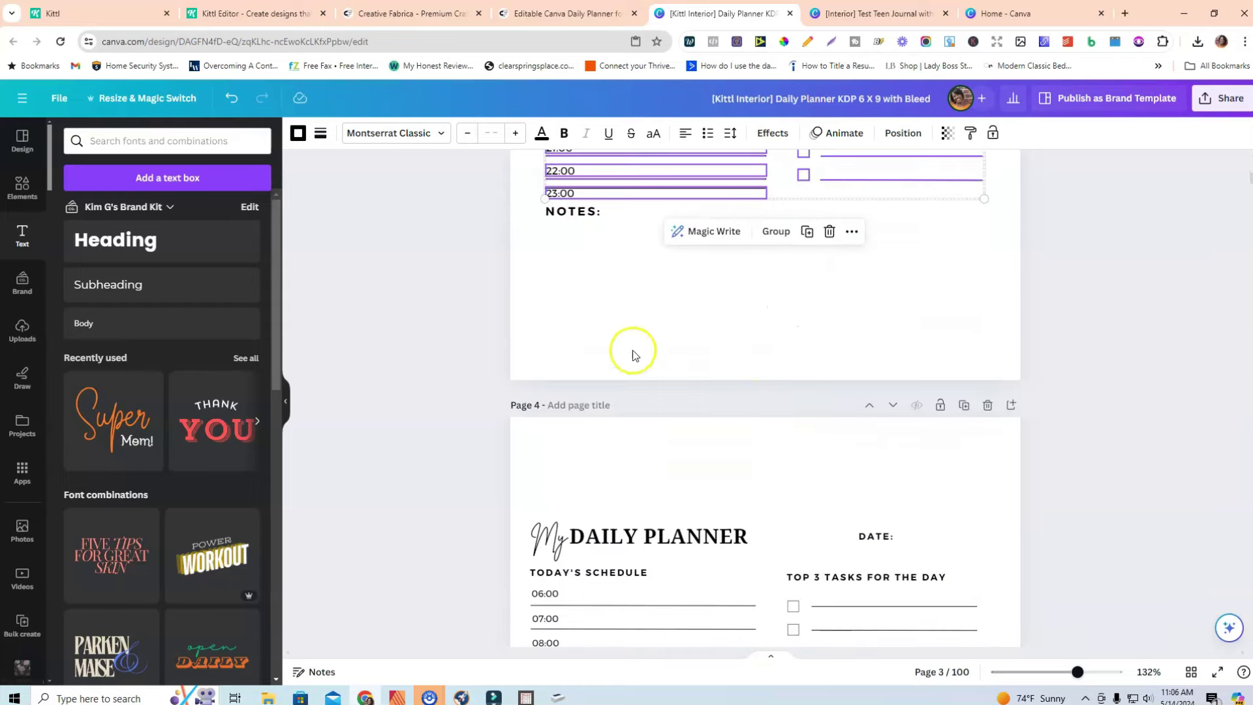
- Nudge the NOTES heading slightly down, away from the last schedule line on page 3
click(583, 241)
click(575, 214)
click(1080, 358)
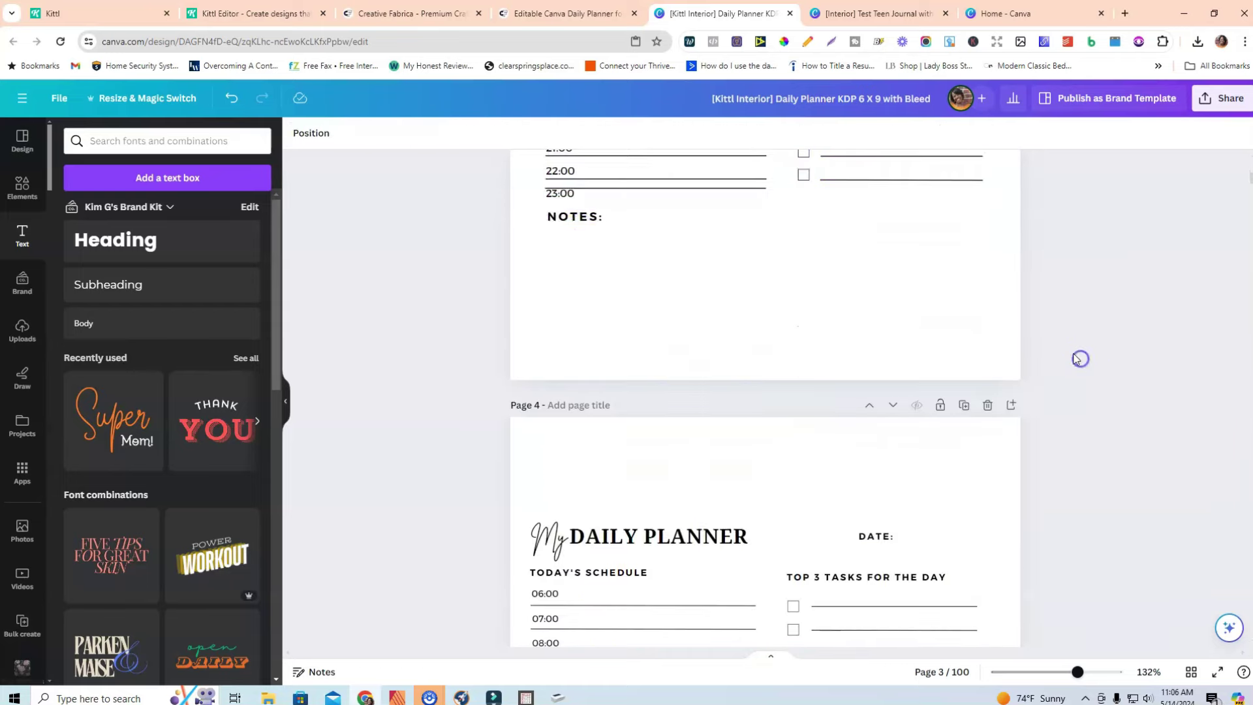
- Move the date label slightly down towards TOP 3 TASKS, then lower the title group, enlarge it slightly and keep it centred
scroll(1075, 358, up, 10)
scroll(1075, 358, up, 1)
click(899, 455)
drag(899, 455, 895, 467)
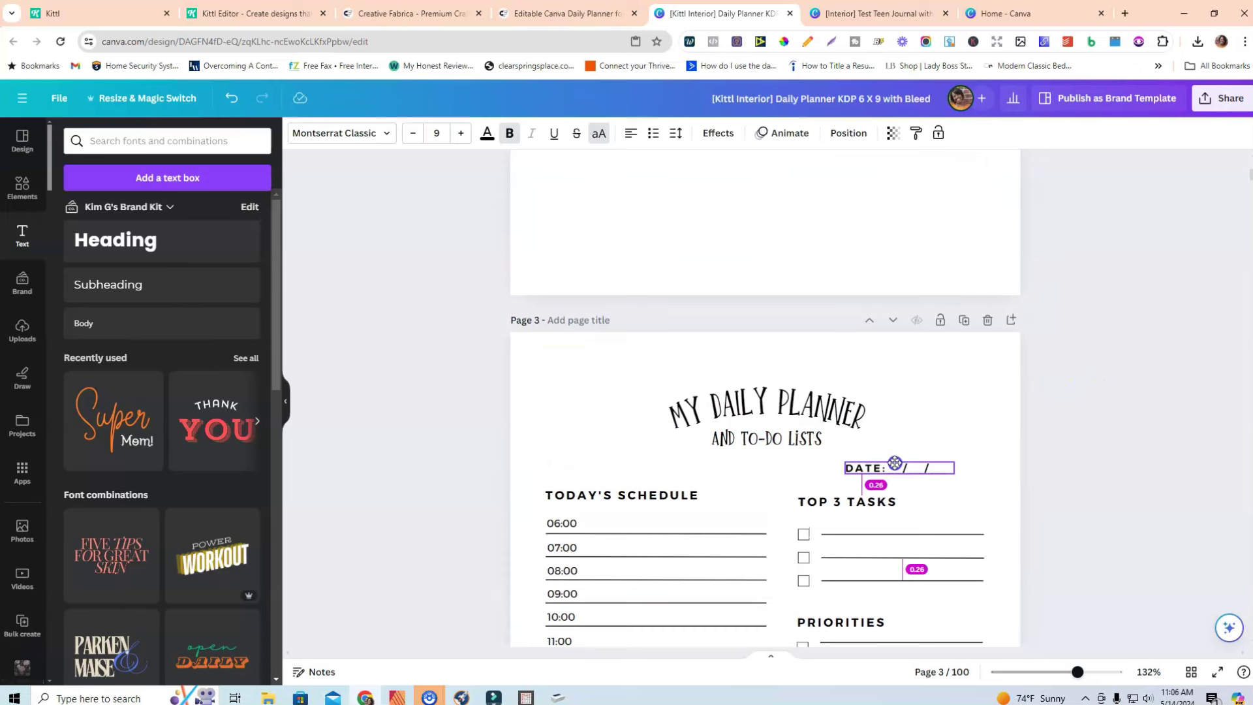
click(763, 408)
drag(766, 439, 770, 442)
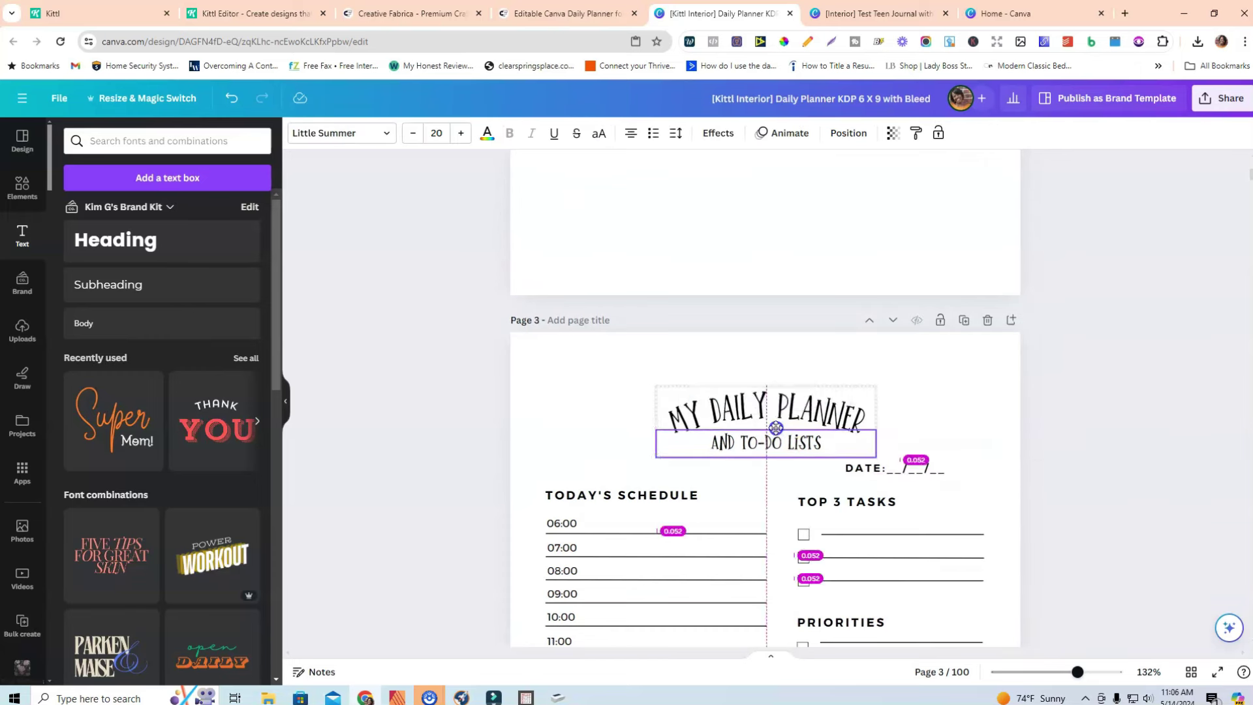
drag(657, 431, 656, 387)
click(1108, 416)
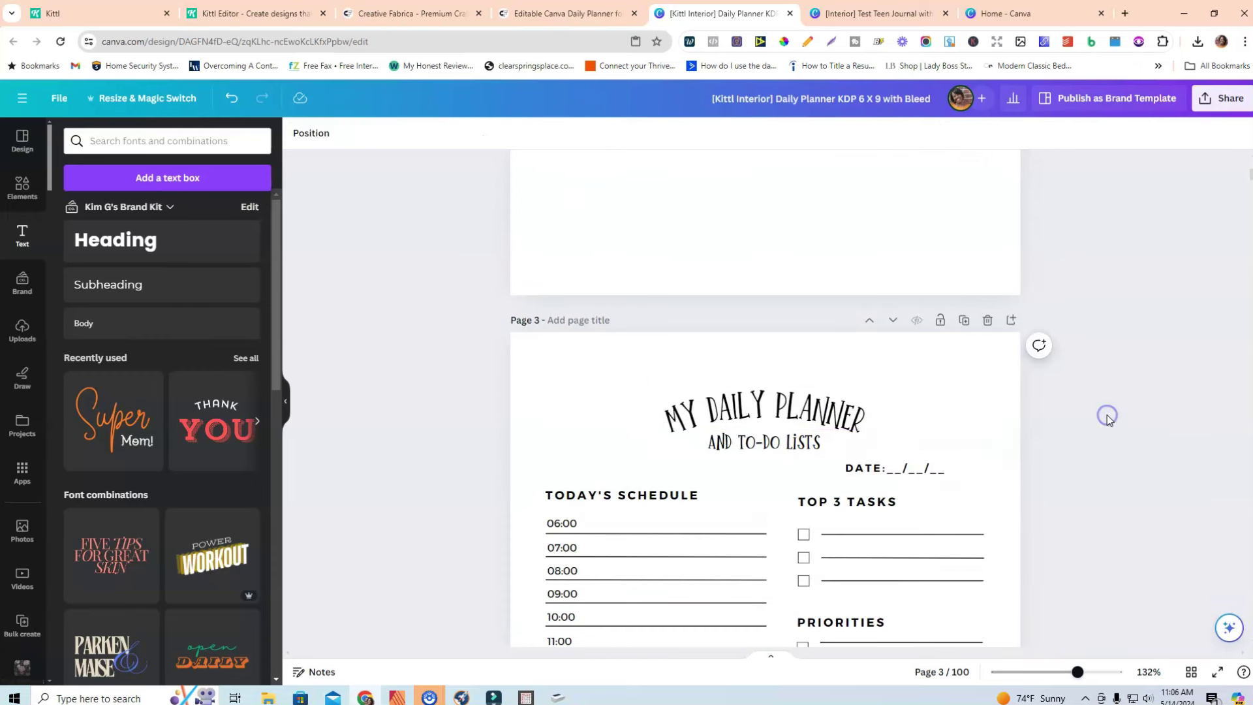
click(151, 97)
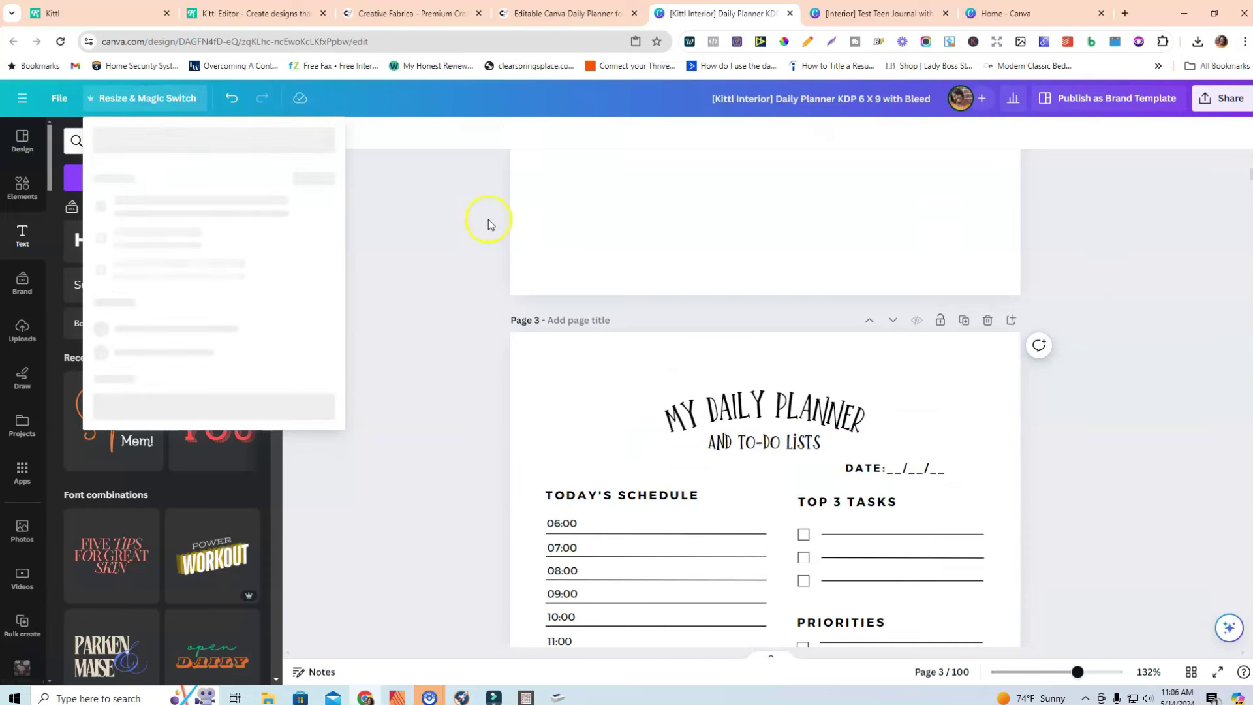
click(462, 271)
- Search the elements for "doodles" and show only graphics
click(22, 186)
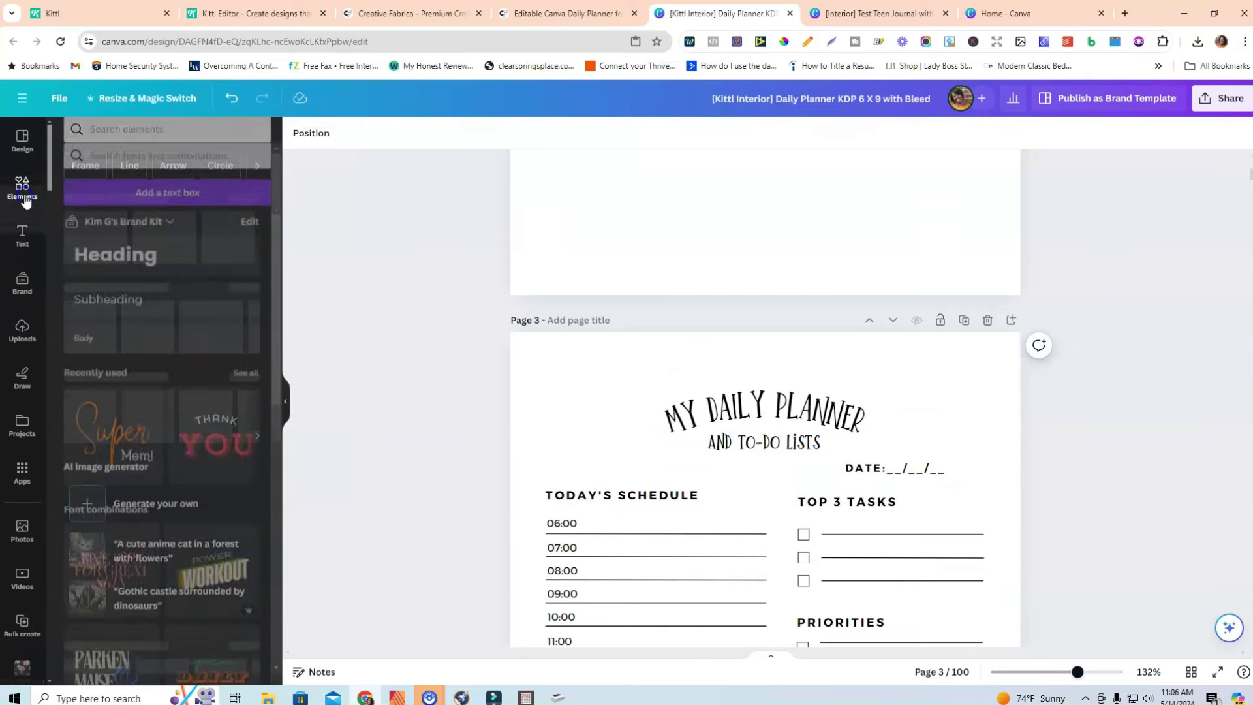
click(167, 140)
text(d)
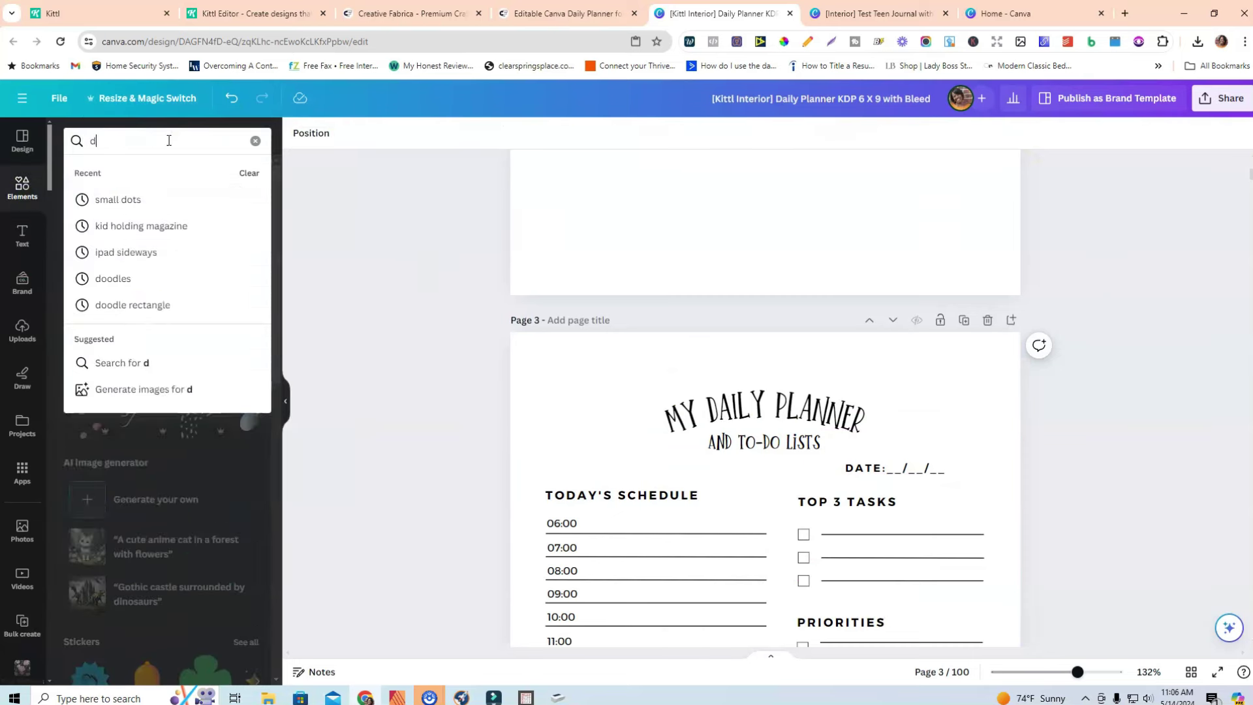
text(oodles)
key(Return)
click(178, 154)
click(252, 246)
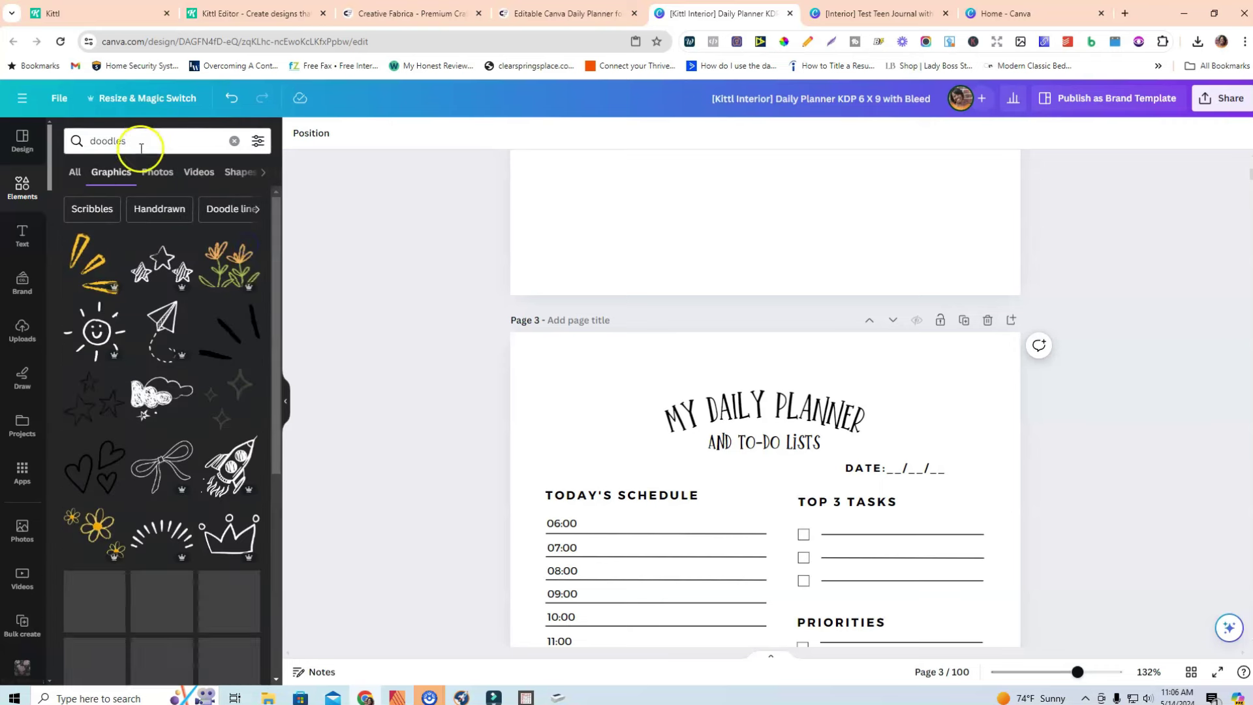
- Search the elements for "doodle flowers", show only graphics and filter them to free items
click(141, 146)
key(BackSpace)
text(flk=)
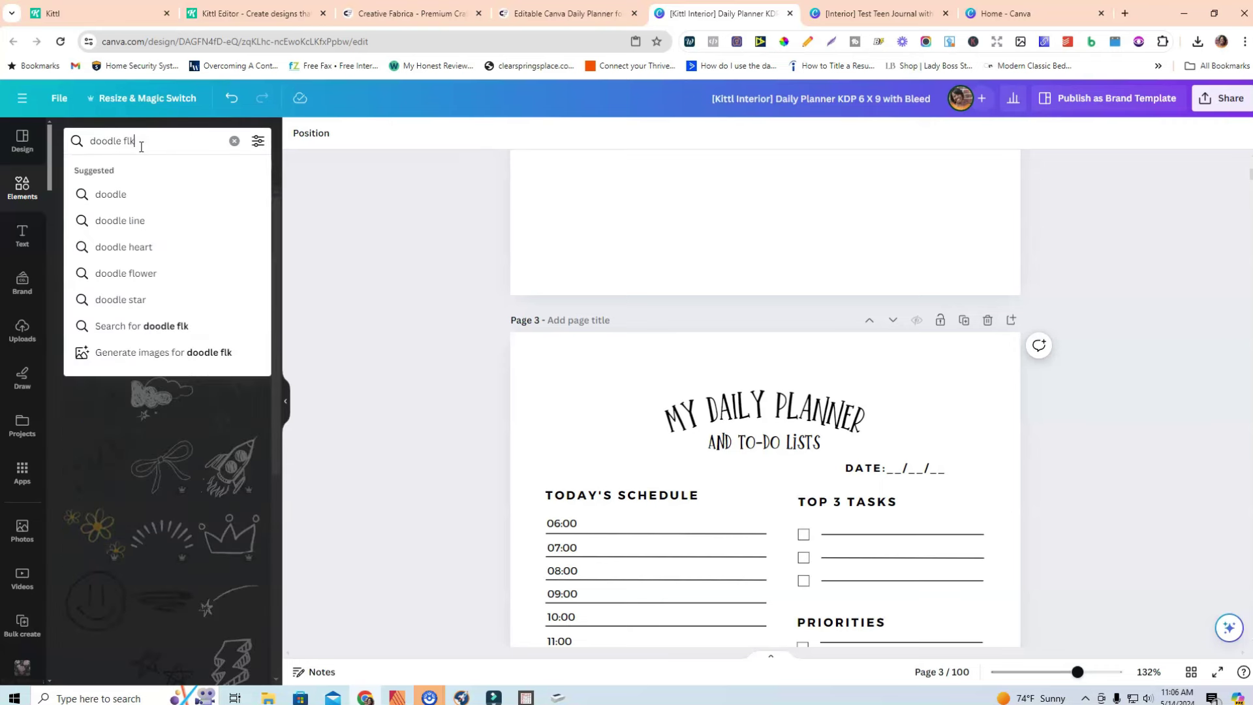
key(BackSpace)
key(BackSpace)
text(owers)
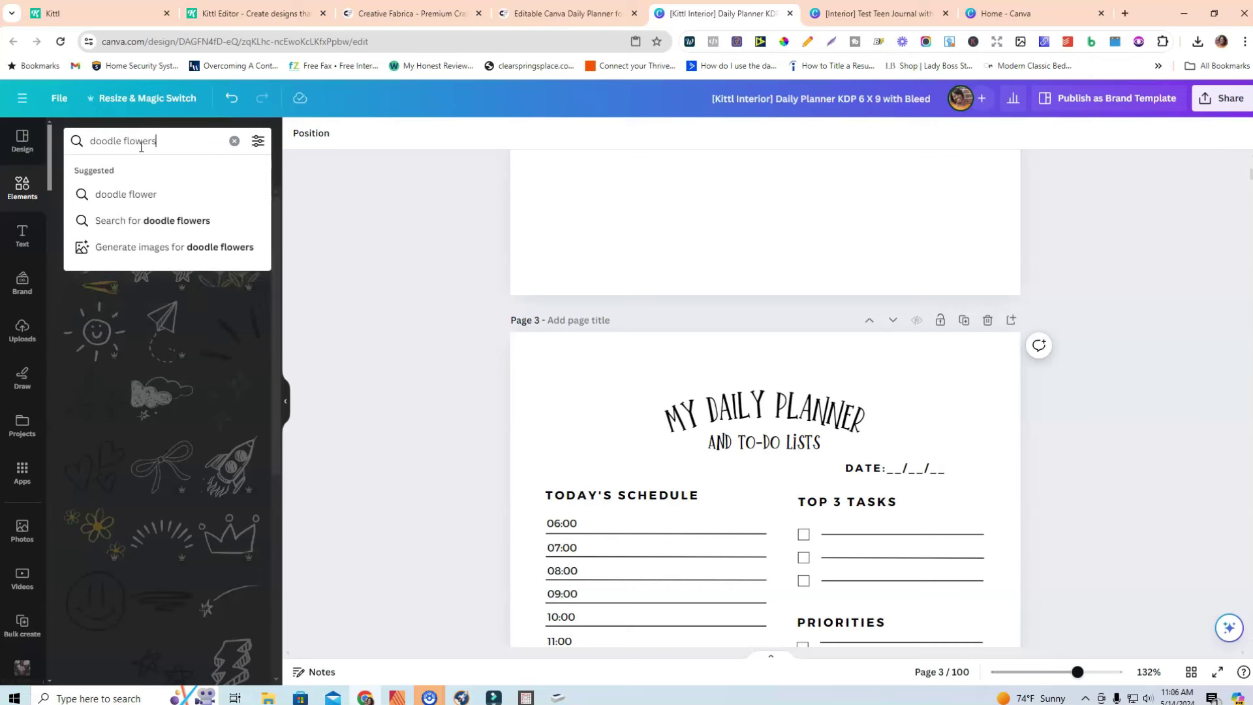
key(Return)
click(223, 190)
click(257, 141)
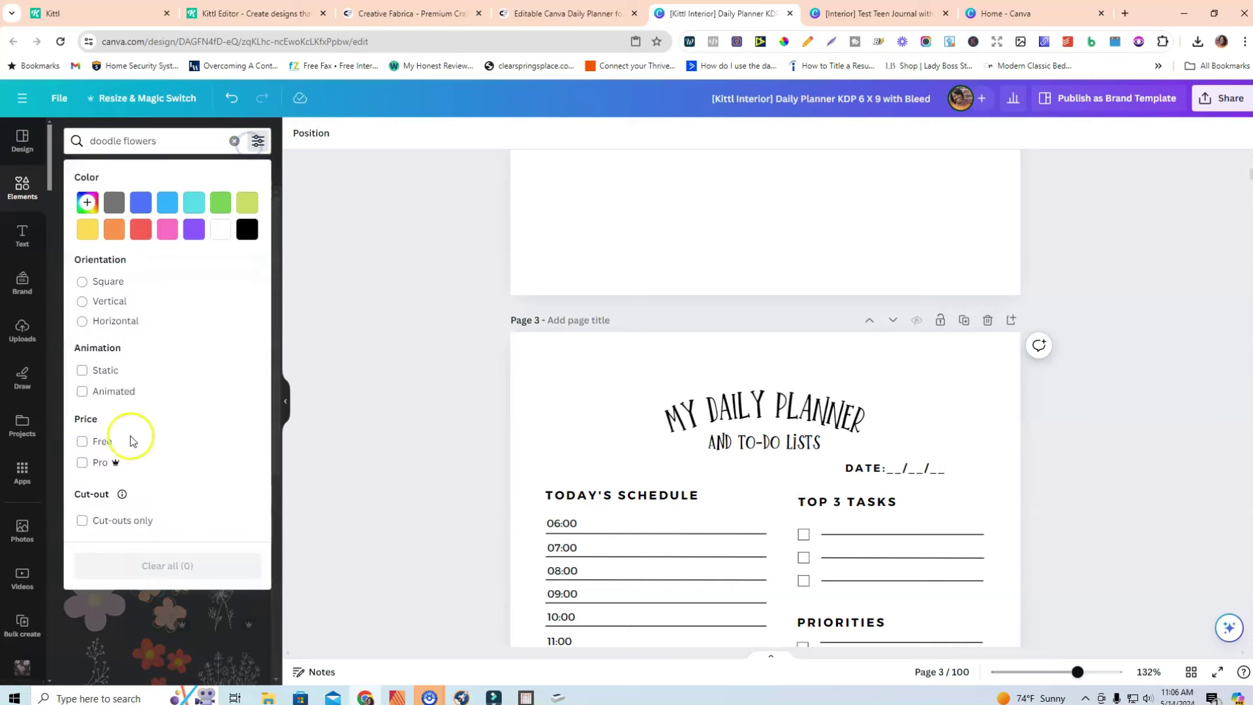
click(83, 442)
click(366, 420)
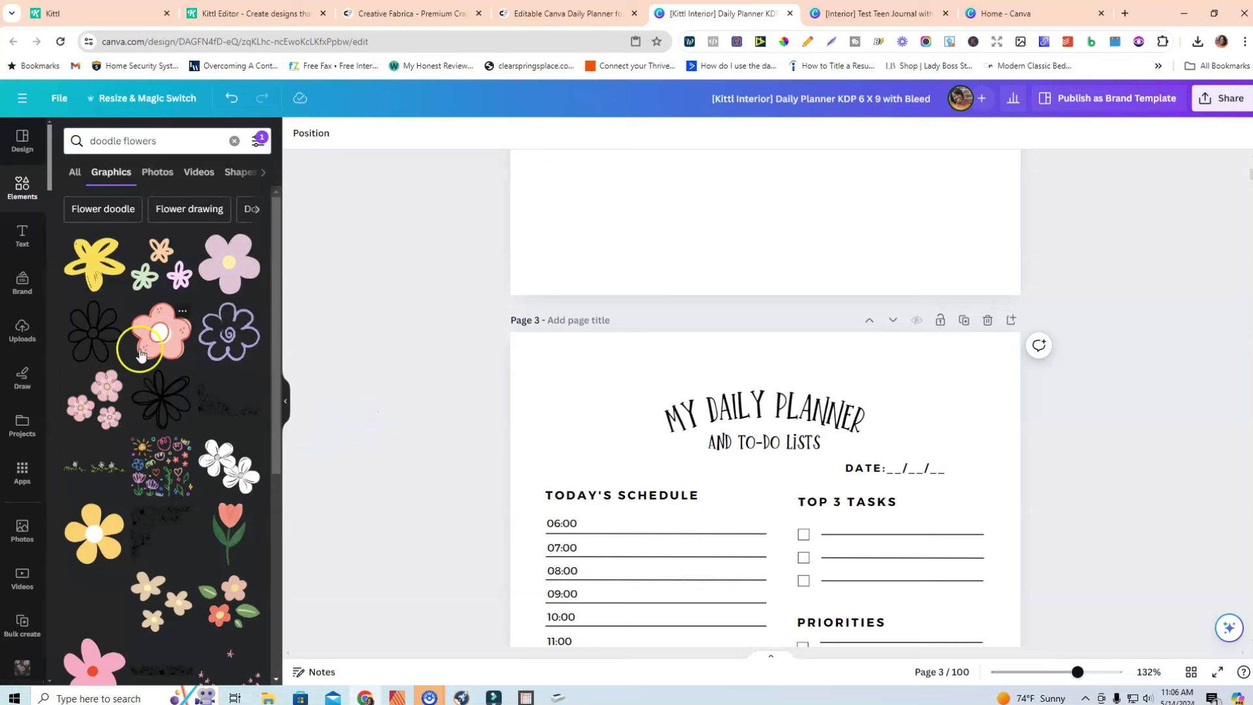
- Try the pink scattered-flowers graphic in the top-left corner of page 3 at a reduced size
scroll(143, 353, down, 5)
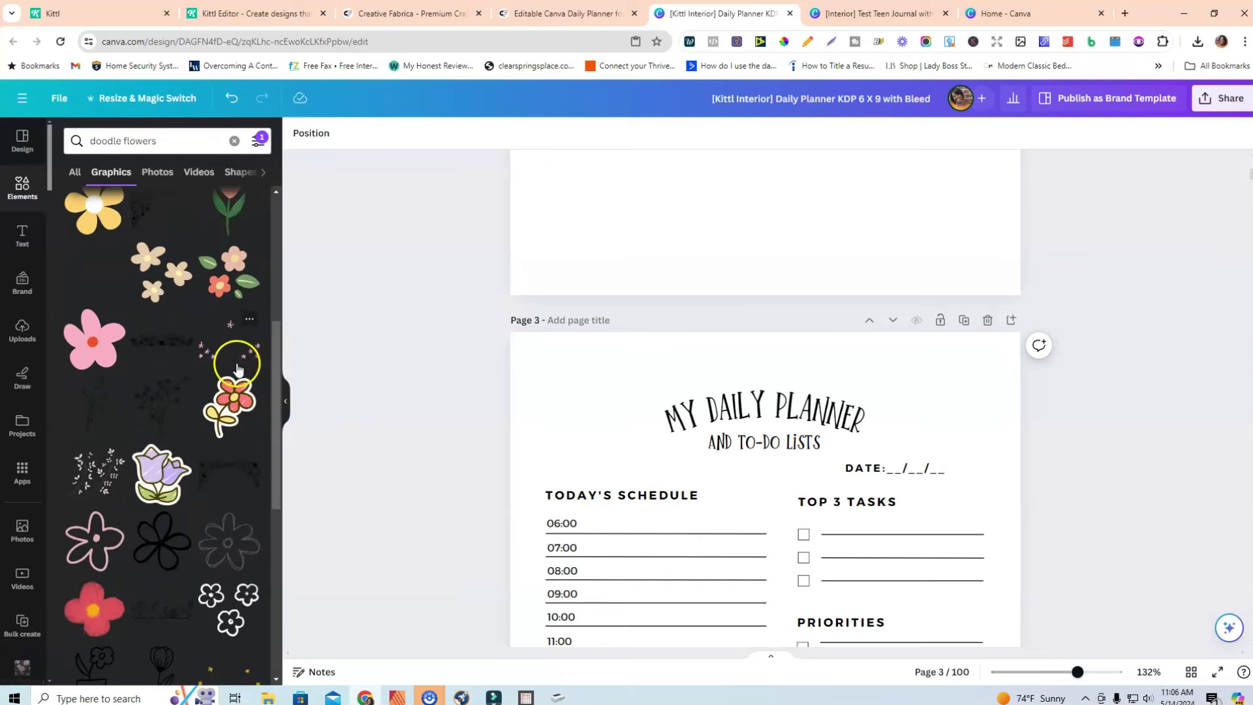
drag(218, 349, 591, 320)
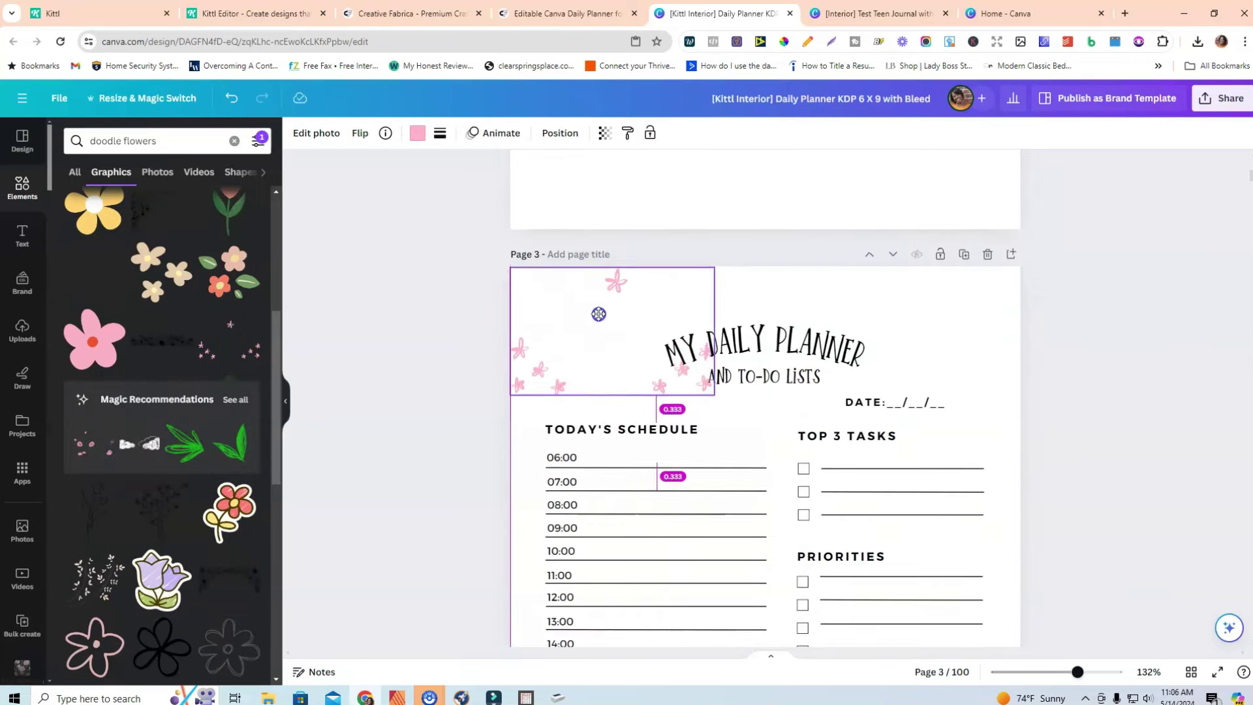
drag(707, 396, 641, 313)
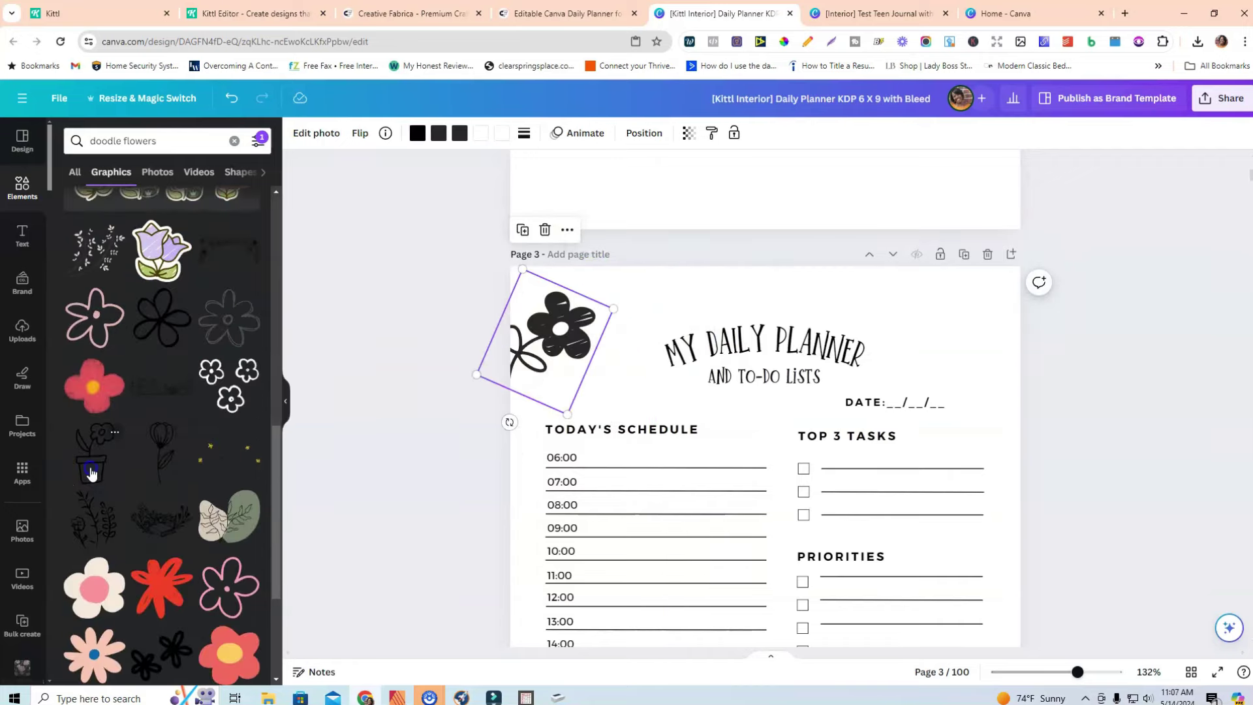
- Add the potted-flower doodle at page 3's top-right corner, scale it down, and delete the black flower from the top-left corner
click(90, 476)
scroll(758, 484, down, 4)
drag(758, 404, 978, 286)
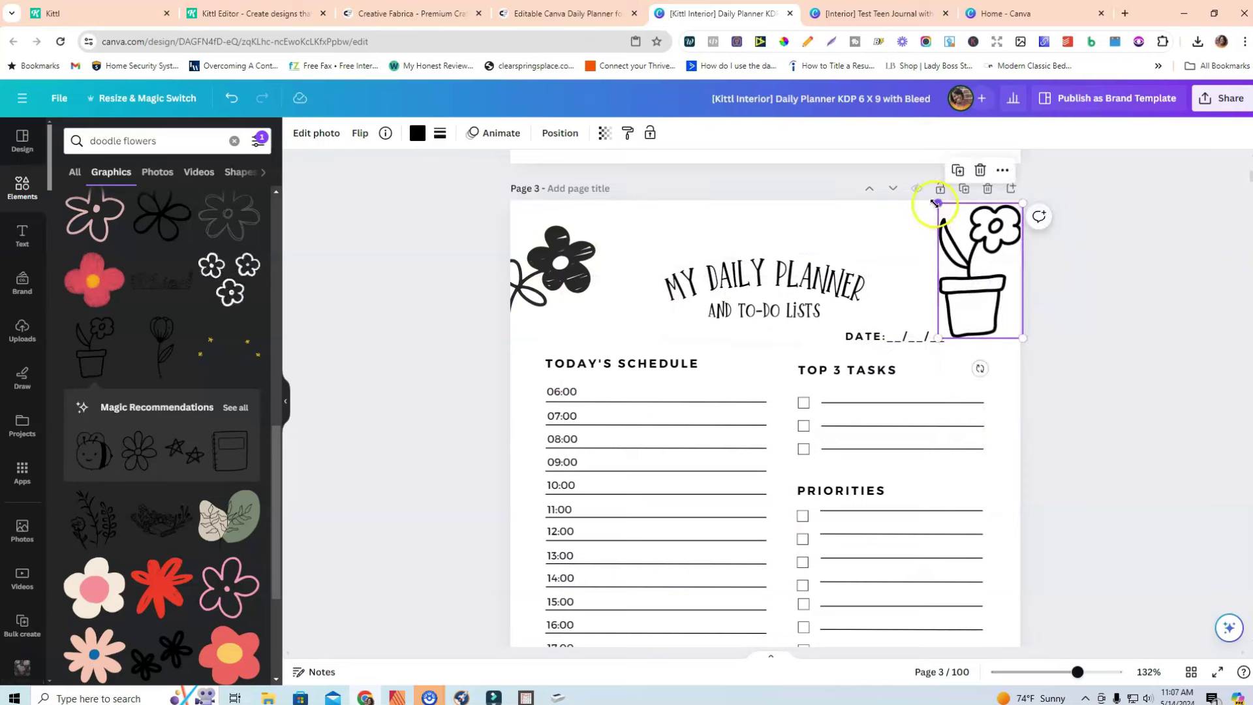
drag(935, 203, 952, 229)
click(554, 280)
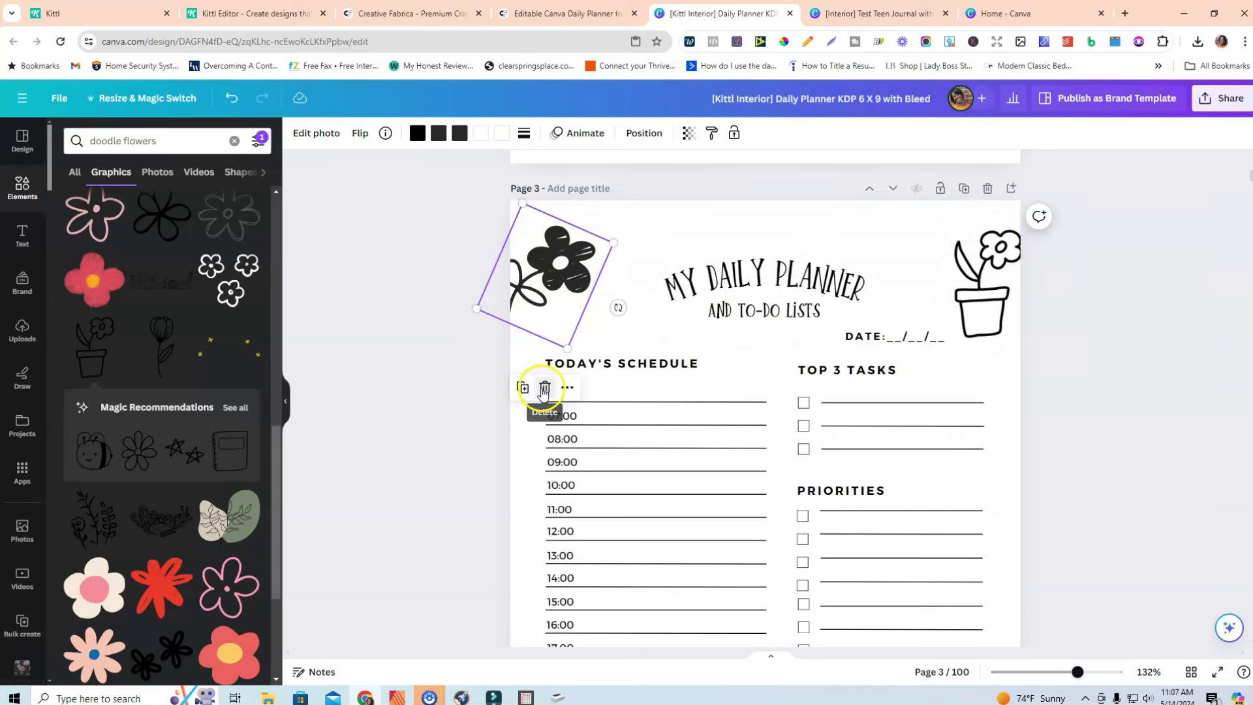
click(544, 388)
- Move the potted flower up into the page corner, flip it horizontally and tilt it counterclockwise
drag(986, 280, 985, 256)
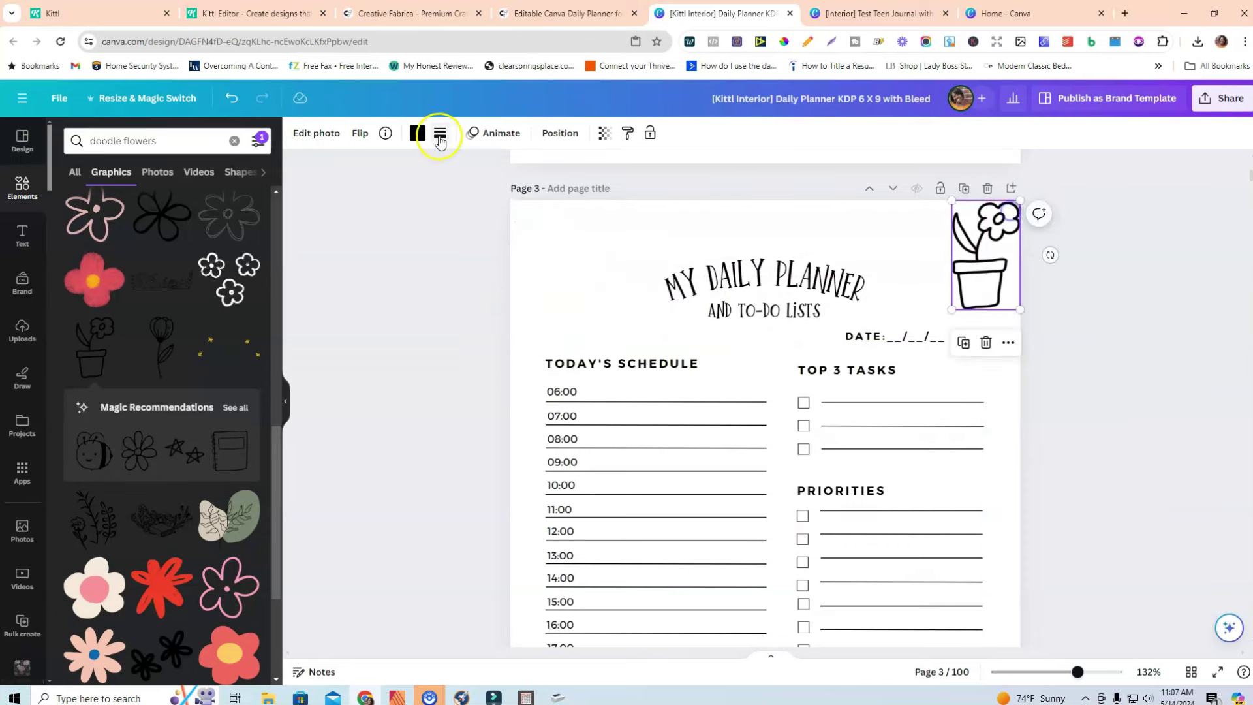
click(368, 139)
click(404, 165)
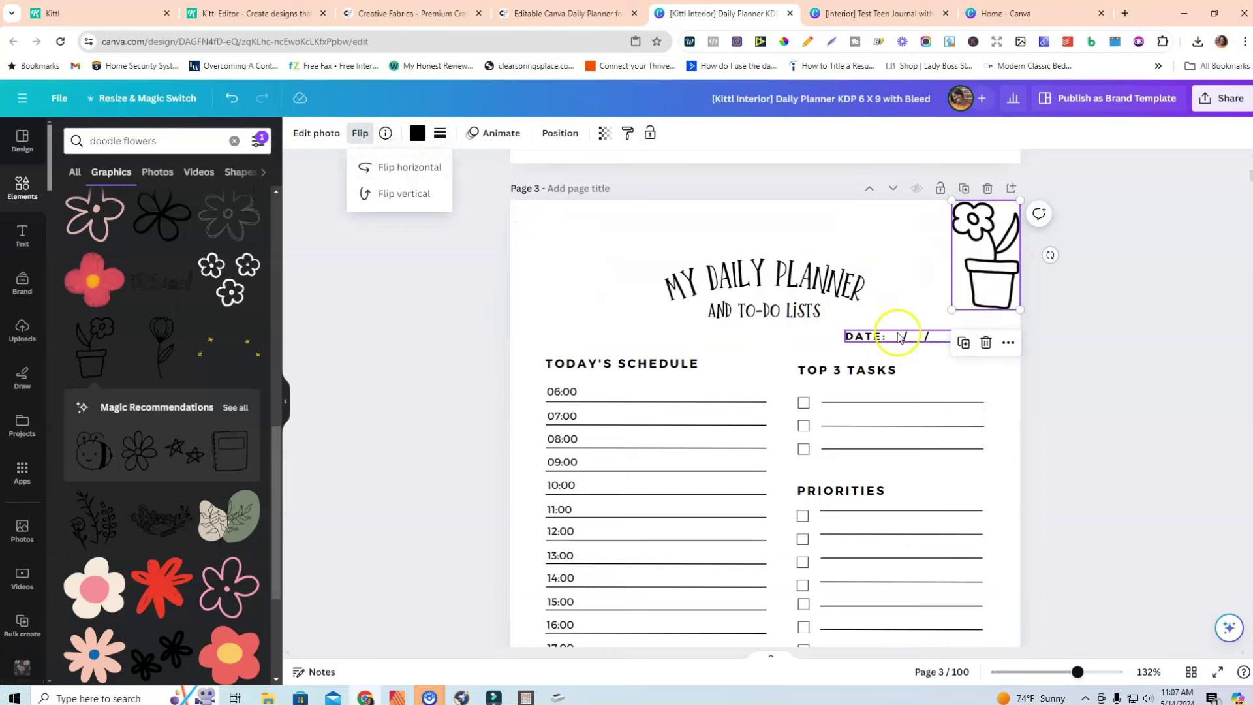
drag(1050, 255, 1057, 234)
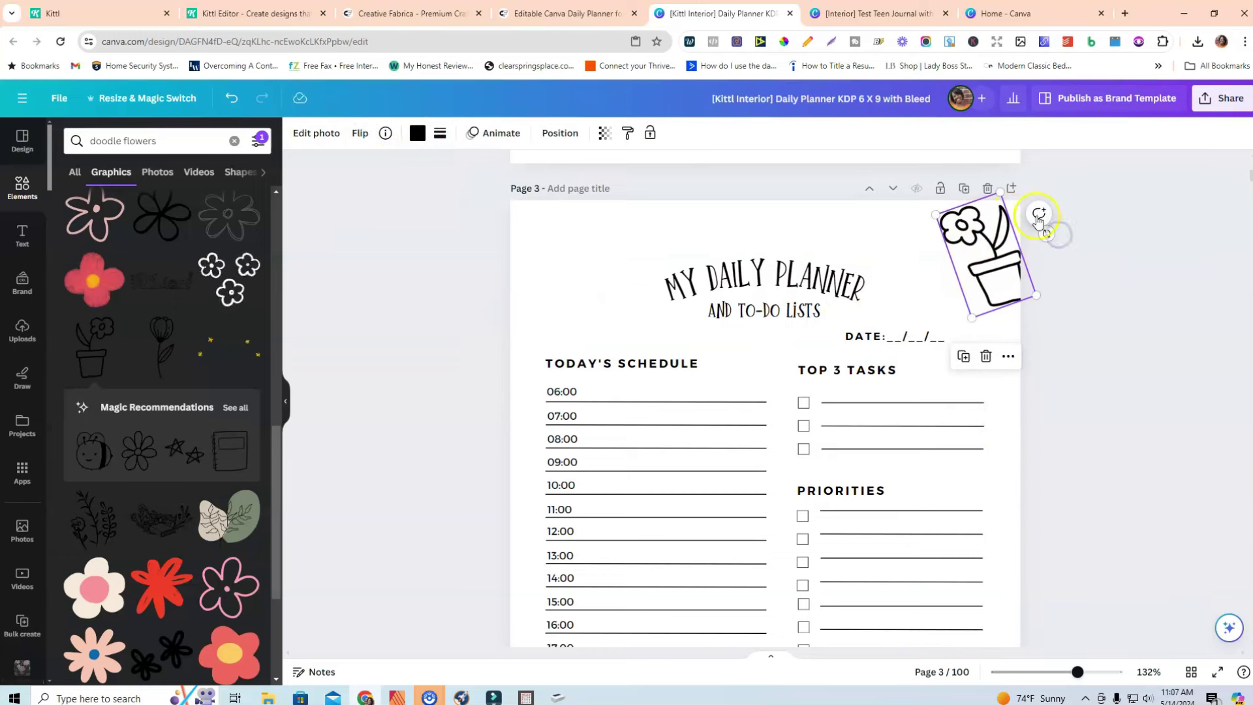
- Place a tilted copy of the potted flower in page 3's bottom-left corner, flip it horizontally and adjust its placement
drag(987, 257, 540, 590)
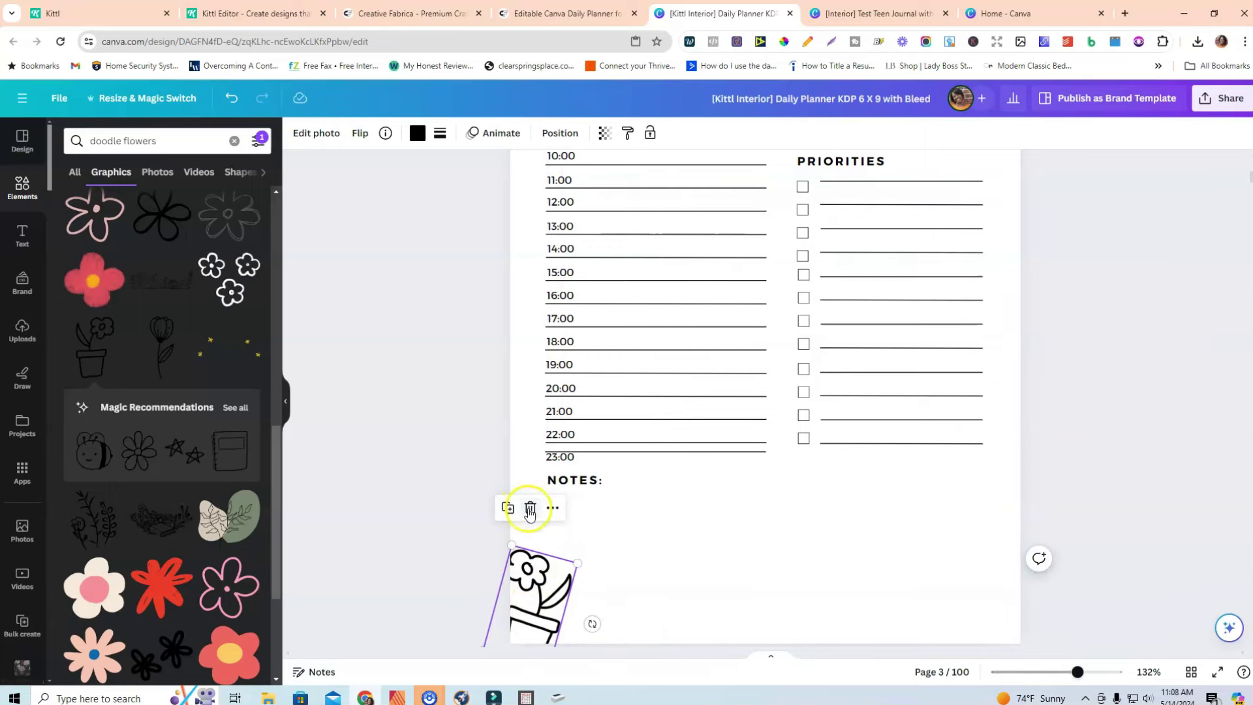
drag(534, 586, 534, 588)
scroll(653, 476, up, 5)
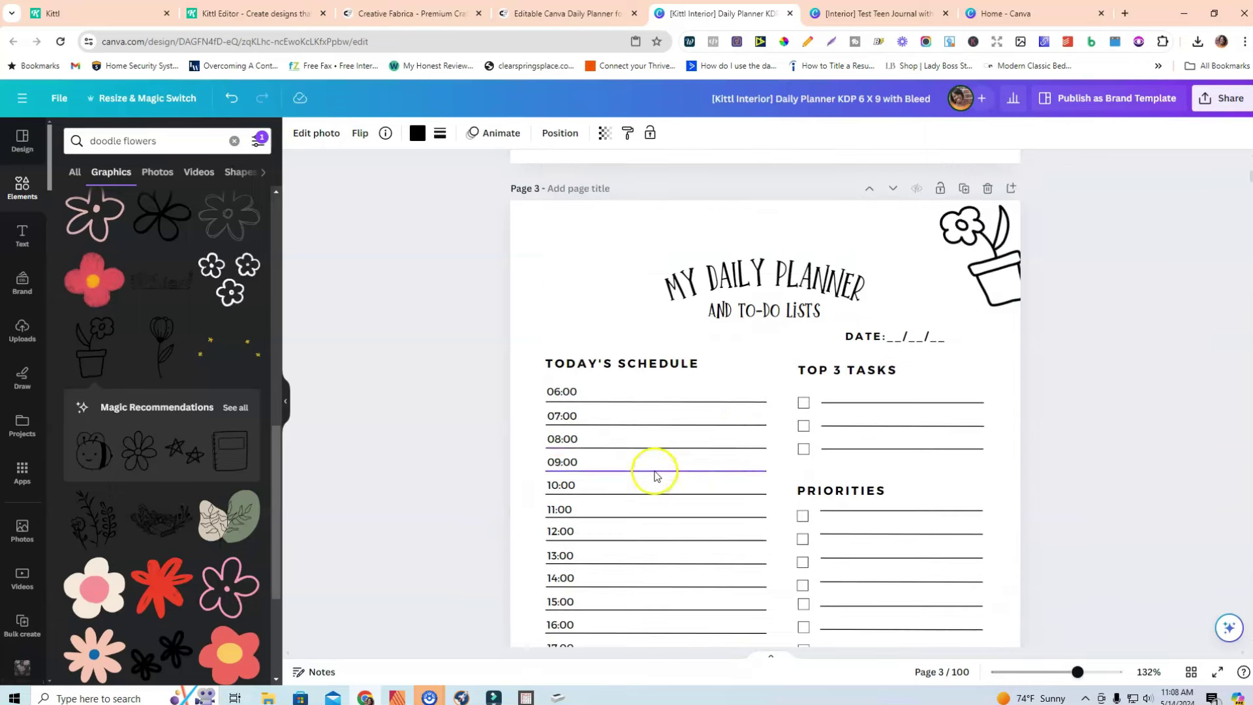
scroll(531, 475, down, 4)
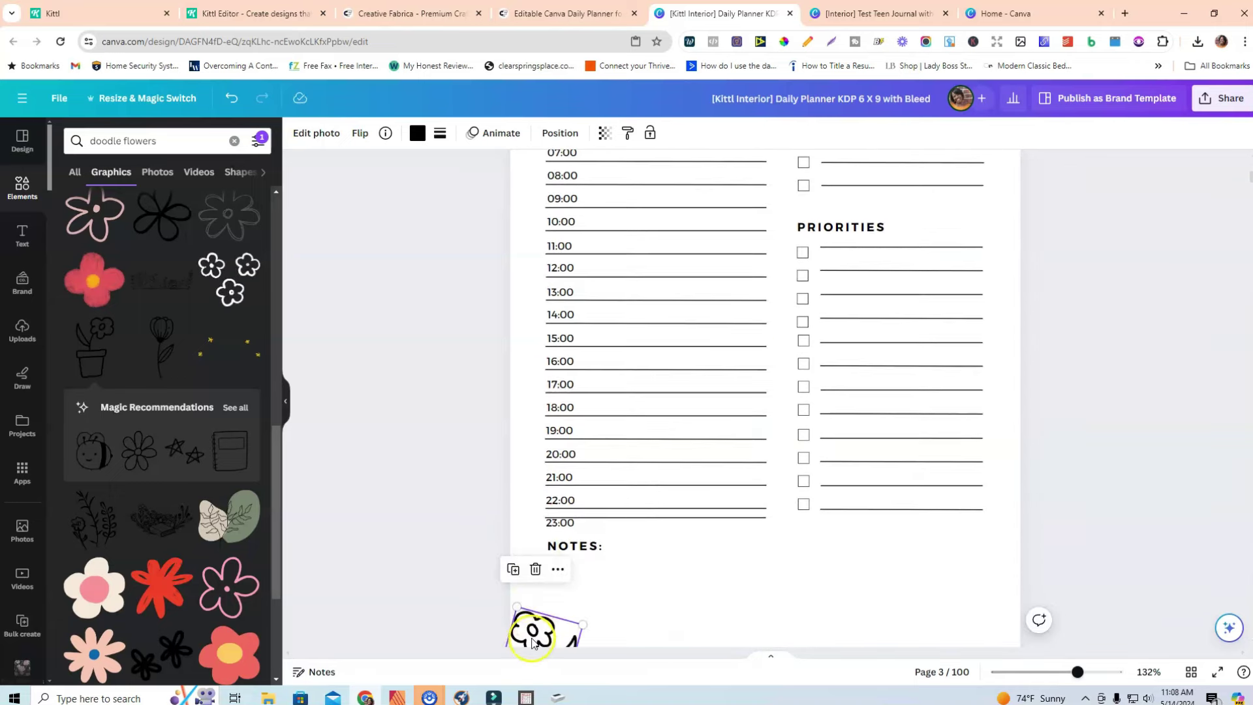
click(359, 133)
click(404, 167)
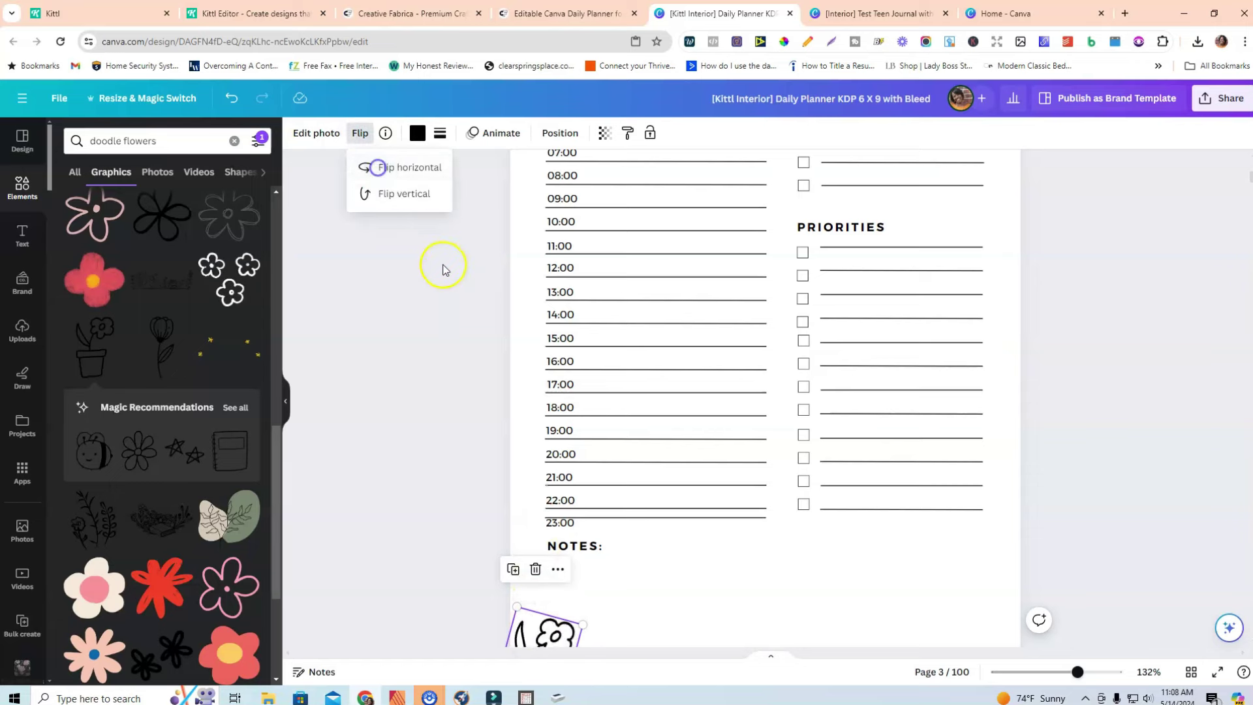
scroll(433, 260, down, 5)
drag(597, 355, 627, 255)
scroll(451, 313, up, 5)
scroll(450, 314, up, 5)
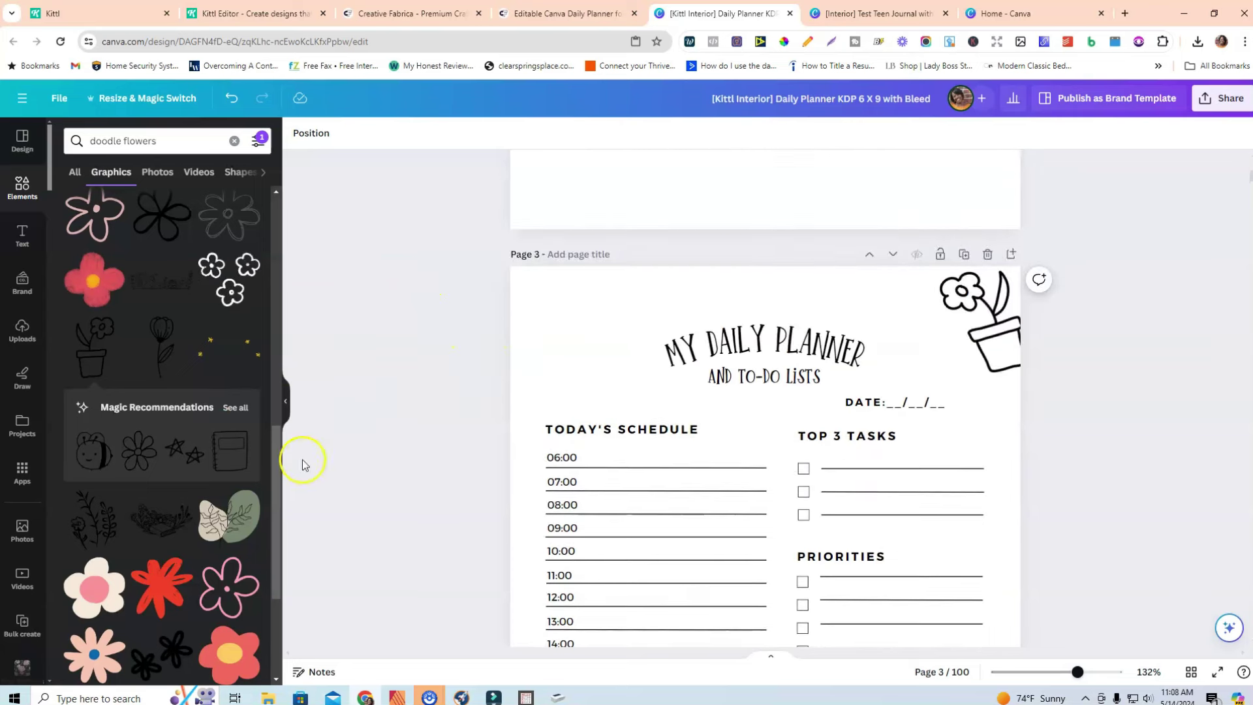
- Add the black wildflower-stem drawing to page 3's bottom-right corner, scale it down and let it run past the bottom edge
click(236, 408)
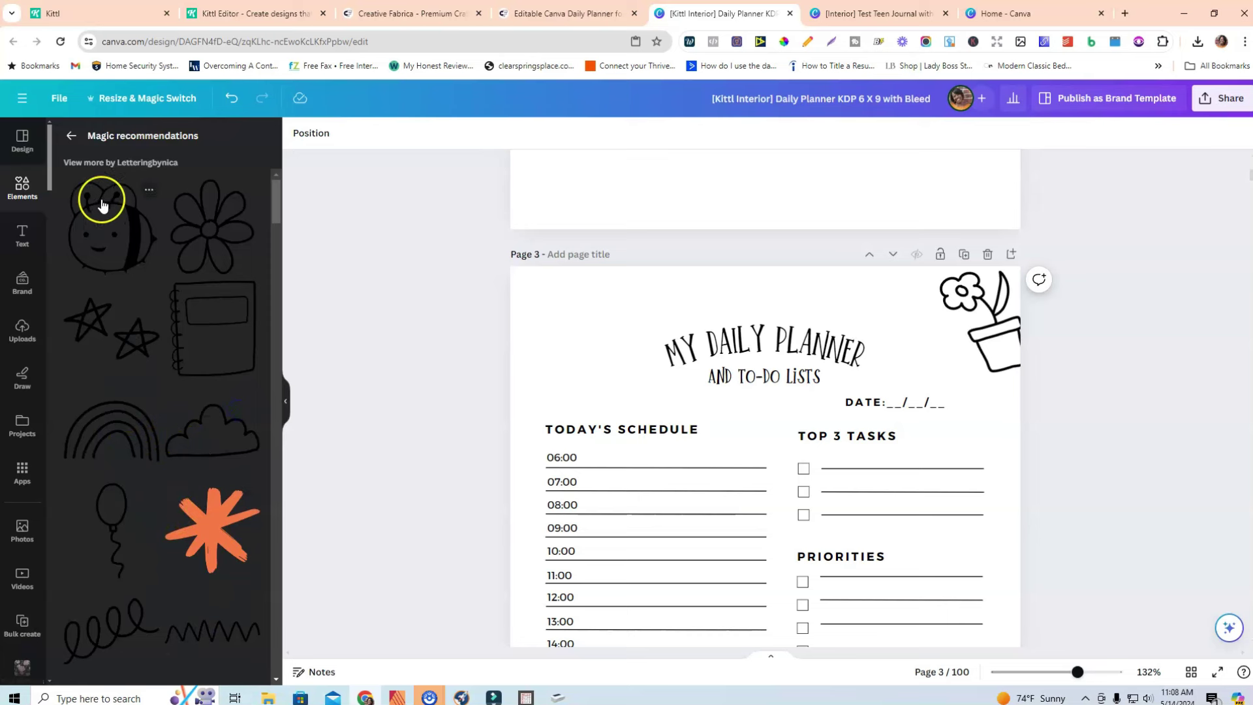
click(72, 137)
scroll(139, 341, down, 5)
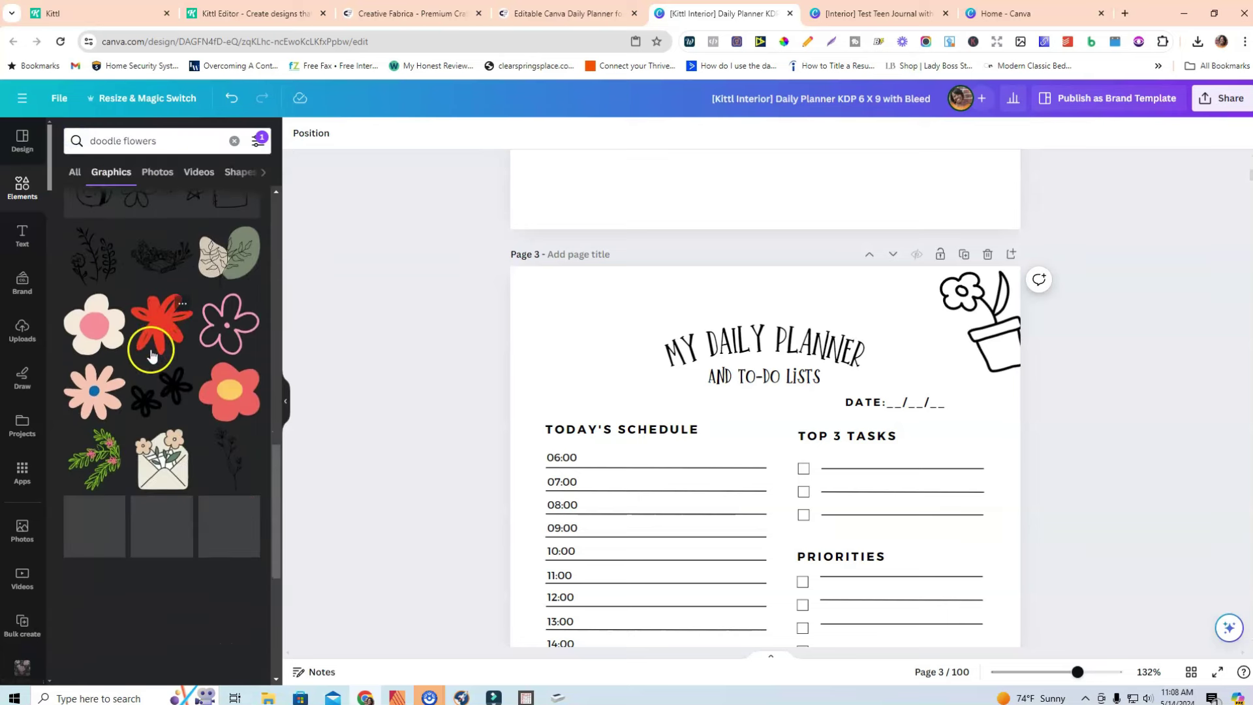
scroll(146, 377, down, 1)
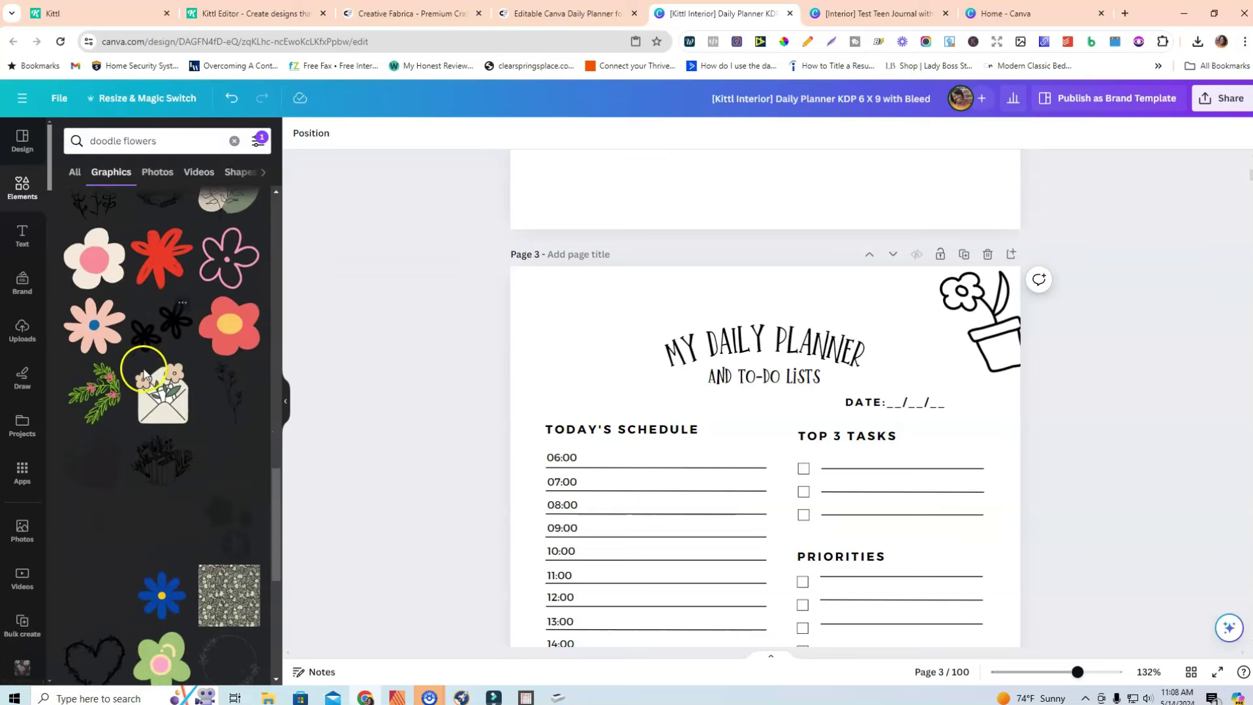
click(235, 417)
scroll(760, 425, down, 4)
mouse_move(760, 424)
mouse_down()
mouse_move(841, 439)
mouse_move(974, 515)
mouse_up()
scroll(974, 516, down, 3)
drag(920, 190, 972, 295)
drag(1028, 439, 1006, 586)
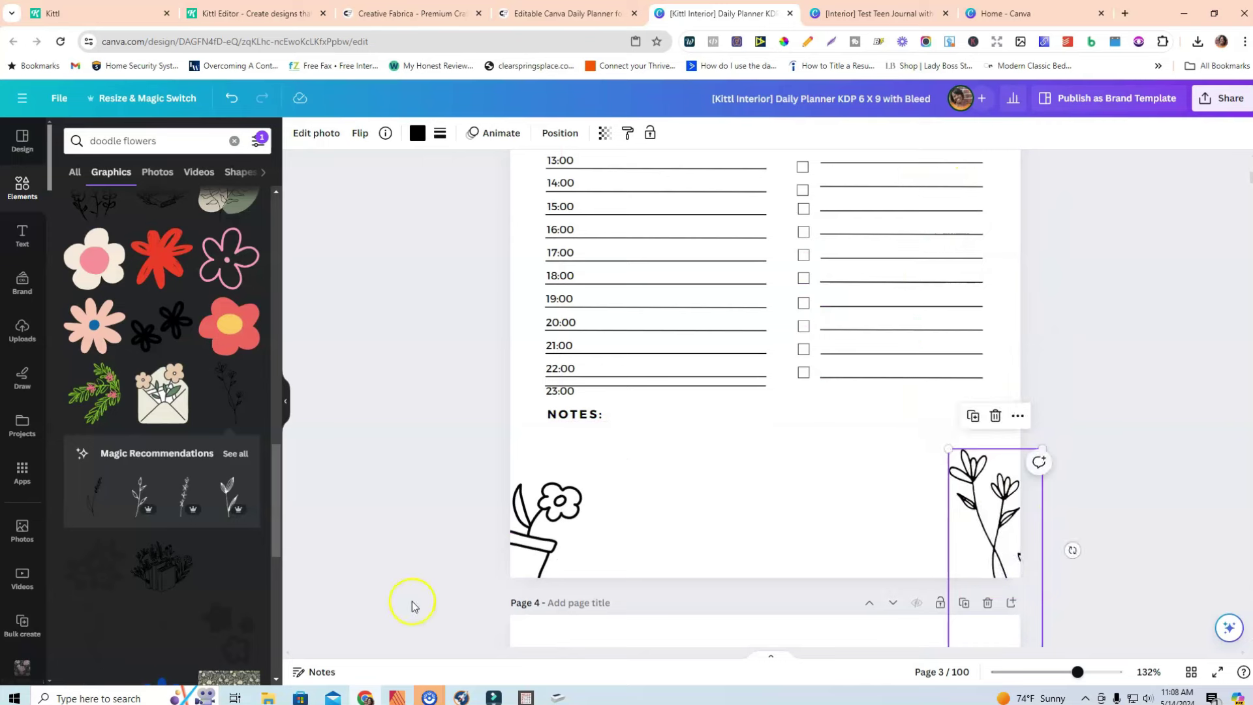
- Delete the potted flower from page 3's bottom-left corner and place duplicates of the wildflower stem beside the first one
click(528, 535)
click(537, 434)
click(978, 495)
click(973, 421)
drag(979, 496, 874, 504)
click(877, 430)
mouse_move(791, 503)
mouse_down()
mouse_move(786, 486)
mouse_move(804, 488)
mouse_up()
drag(810, 532, 889, 531)
- Duplicate more wildflower stems and spread them at varying heights along the whole bottom edge of page 3
click(714, 531)
drag(1010, 509, 990, 511)
click(711, 516)
click(705, 456)
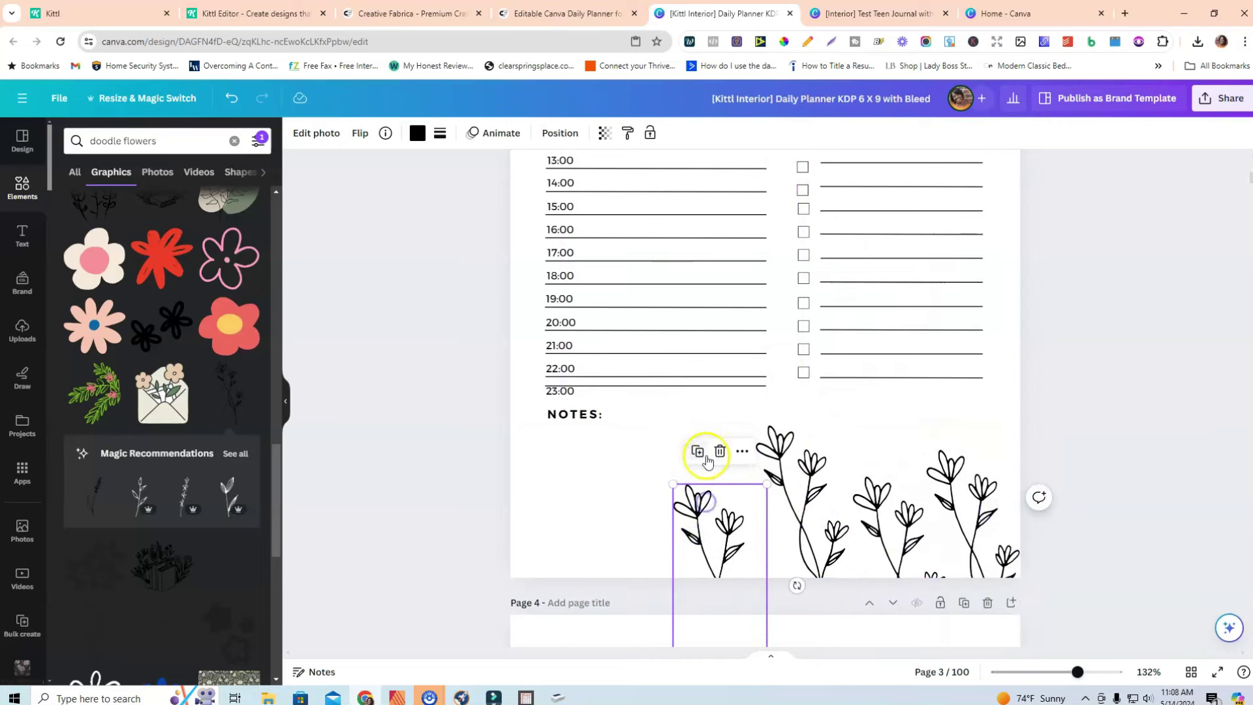
drag(722, 512, 547, 566)
drag(591, 509, 788, 496)
drag(880, 511, 966, 532)
drag(741, 484, 608, 524)
drag(802, 509, 734, 515)
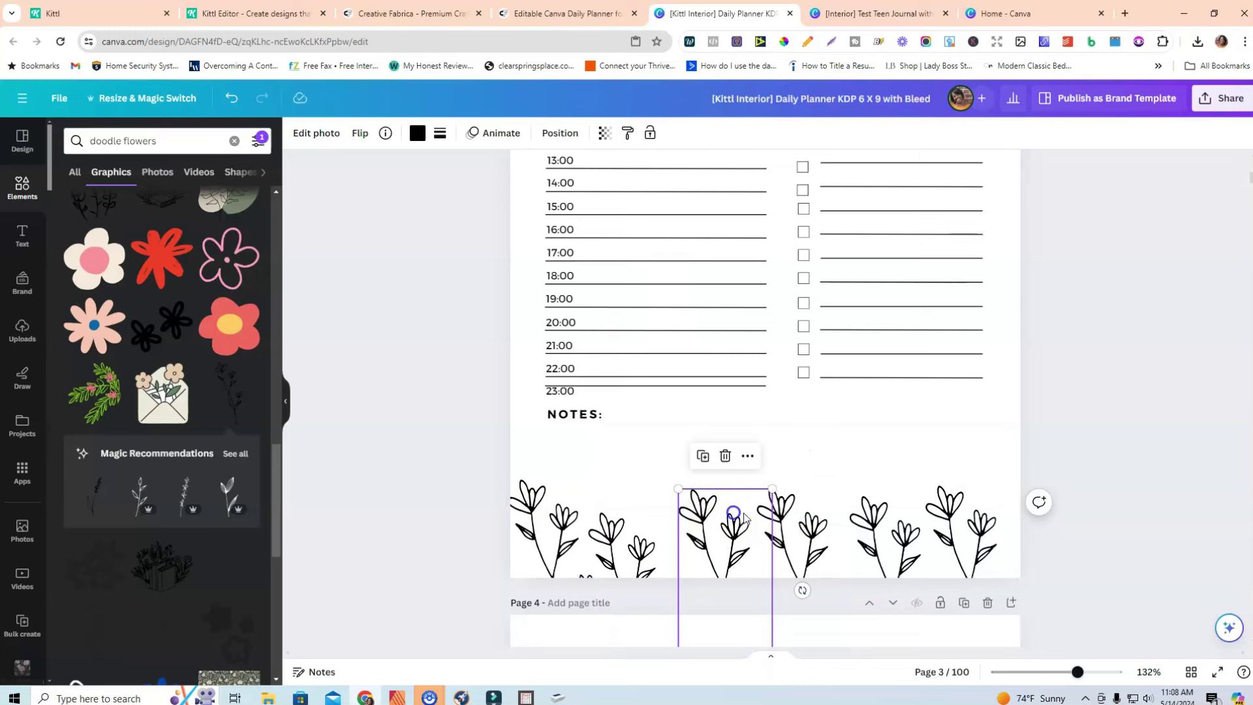
click(846, 496)
click(916, 515)
- Group all the wildflower stems, move the group slightly down and enlarge it to span the page width
drag(461, 465, 1079, 570)
click(744, 448)
drag(777, 518, 784, 532)
click(529, 503)
drag(509, 498, 498, 490)
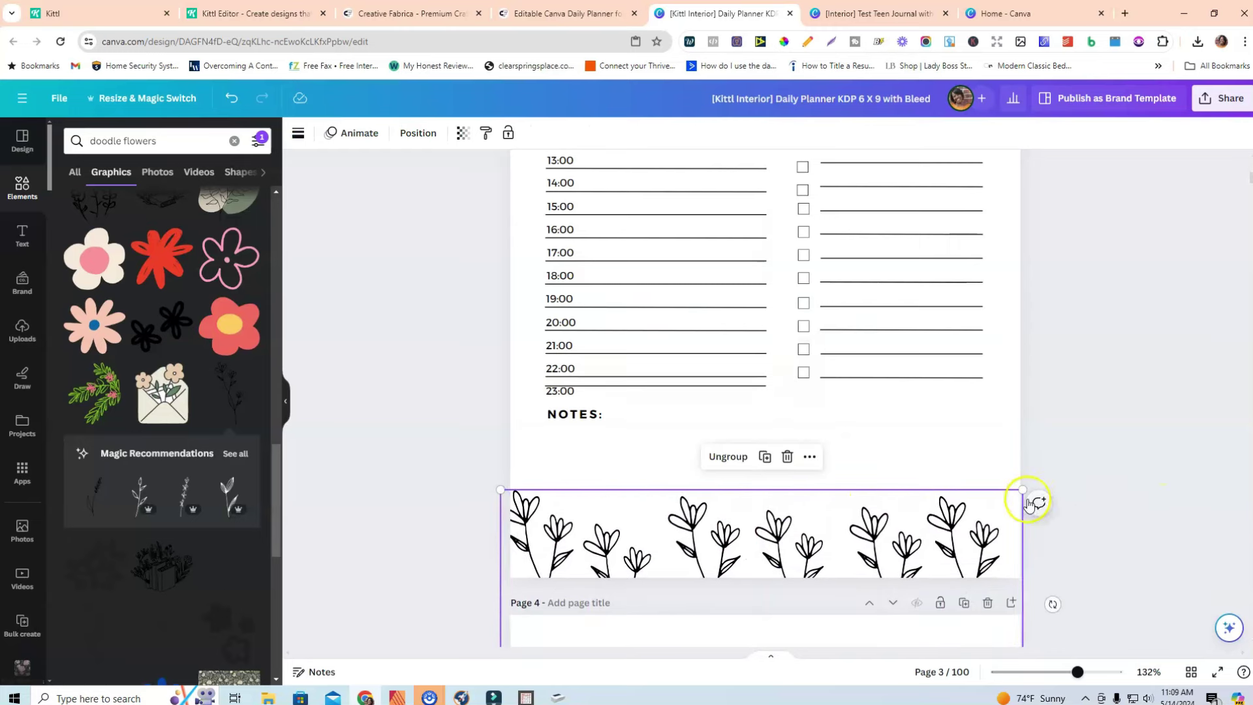
- Delete the extra line just above 23:00 in page 3's schedule and shift the NOTES heading slightly down
click(1180, 377)
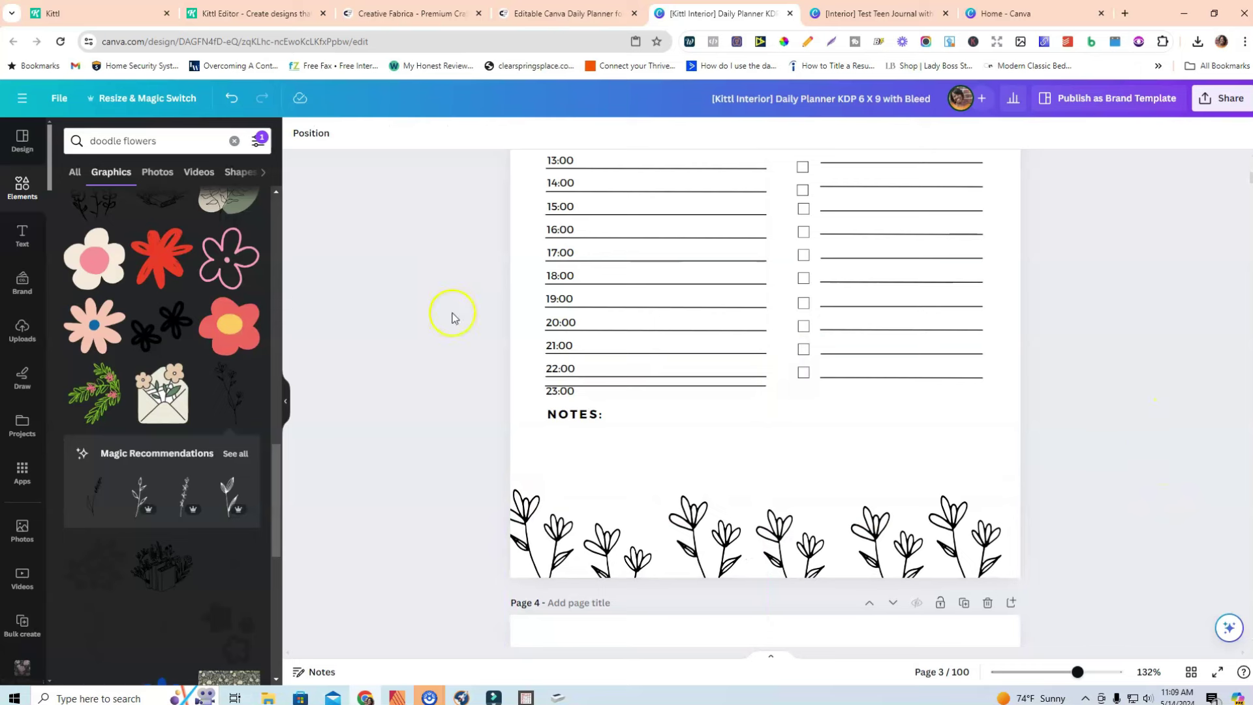
drag(554, 391, 567, 427)
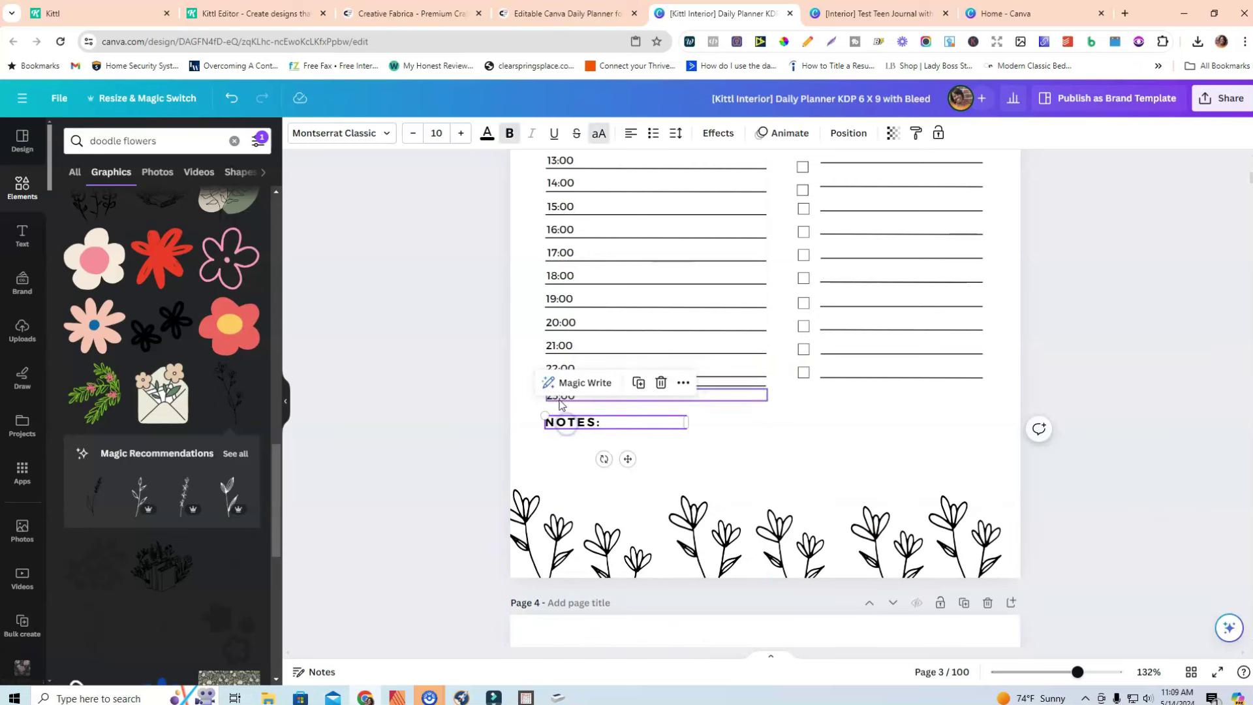
click(433, 397)
click(740, 383)
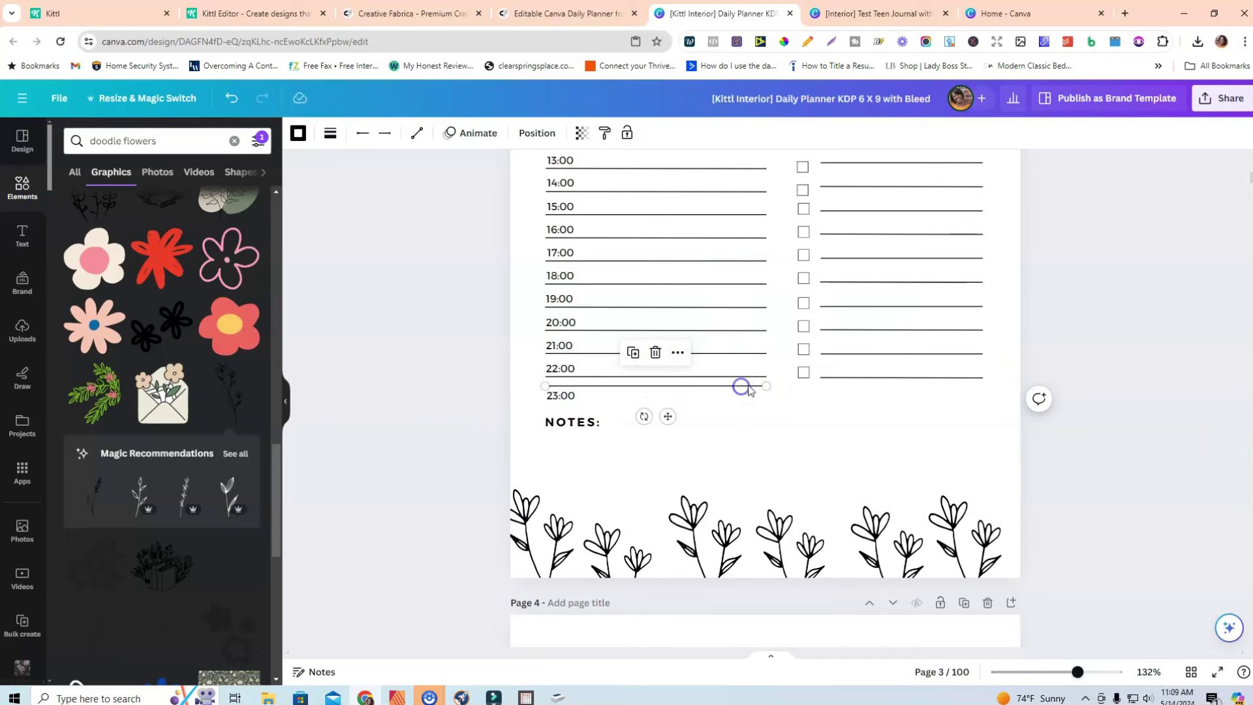
click(574, 422)
click(562, 395)
drag(562, 395, 557, 424)
click(462, 423)
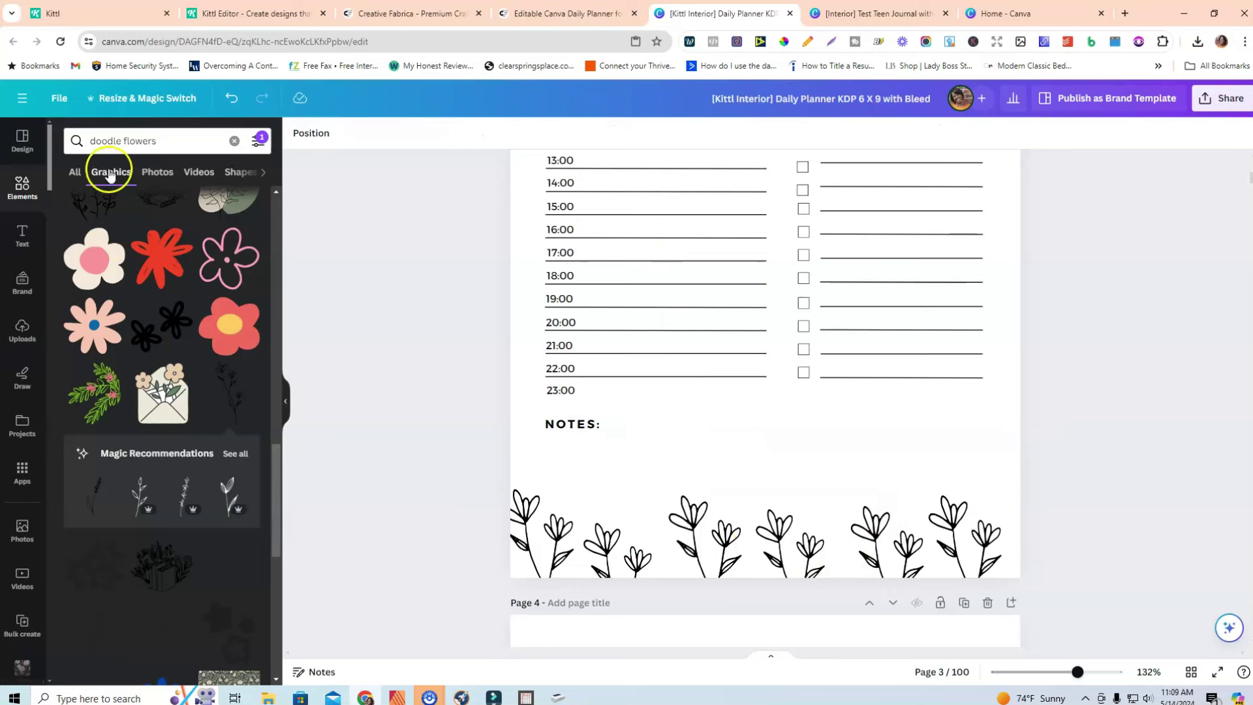
- Search the graphics for "doodle butterfly" and add the yellow butterfly with the dashed flight trail to page 3
double_click(158, 142)
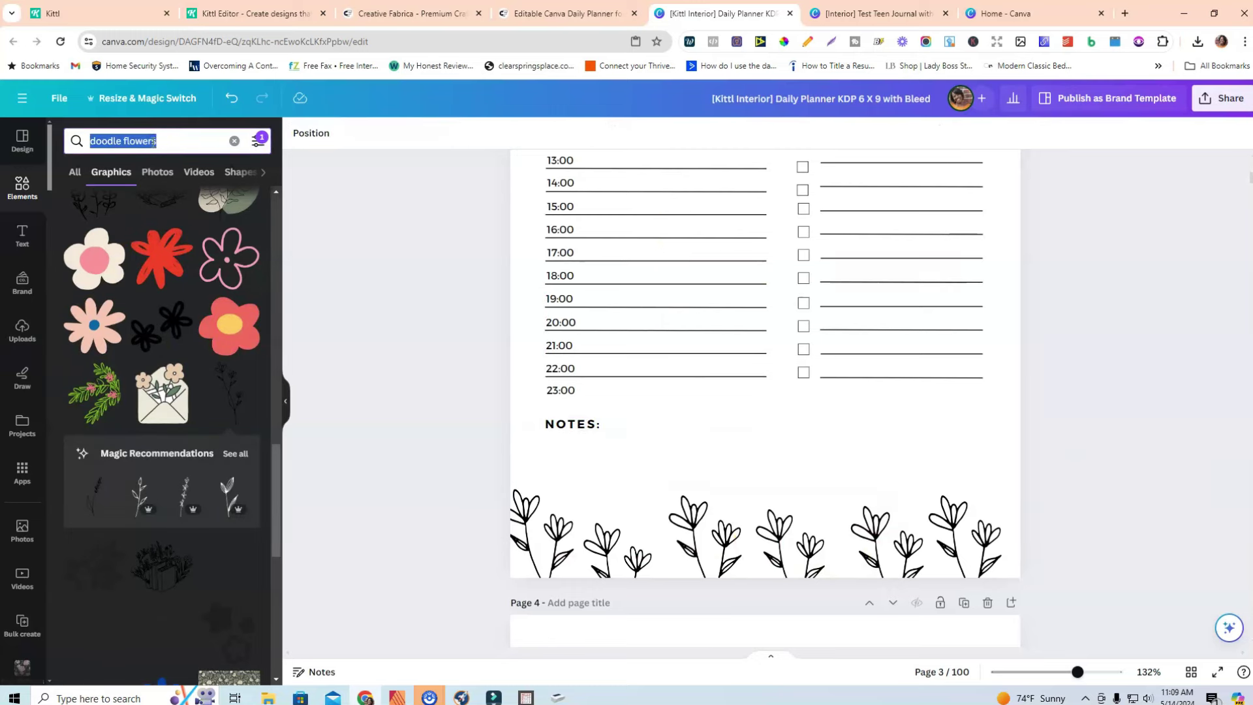
text(butter)
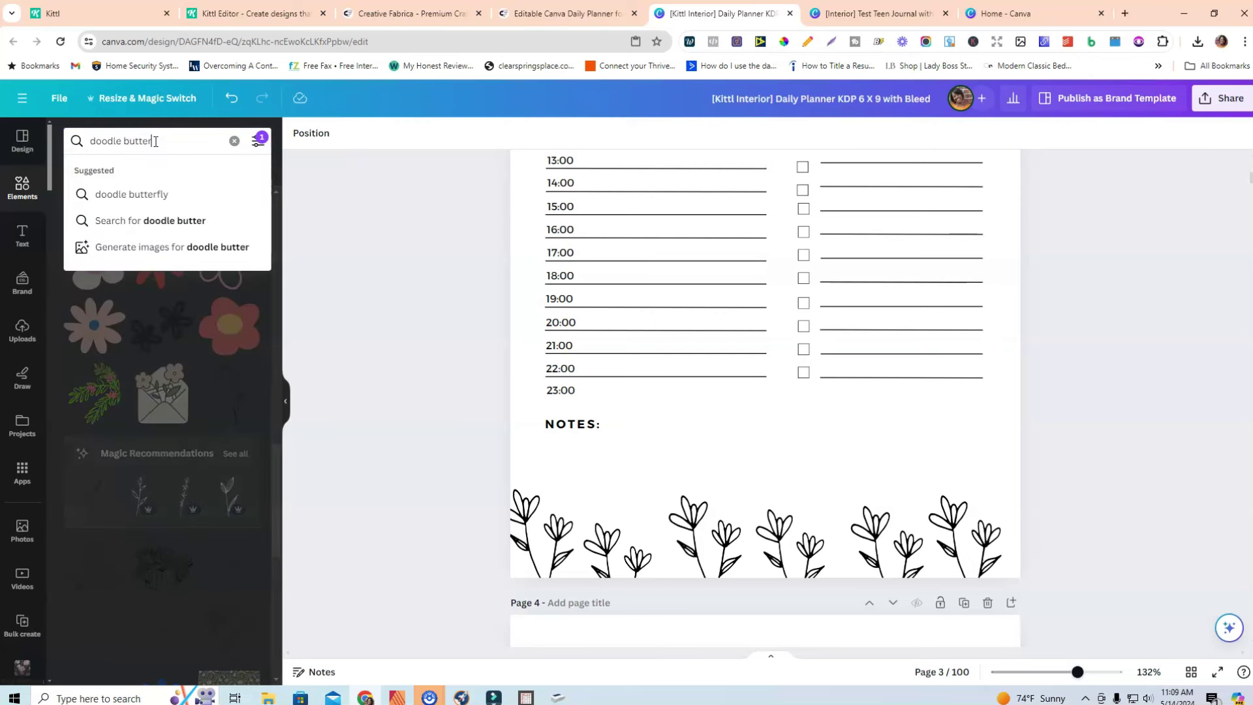
text(fly)
key(Return)
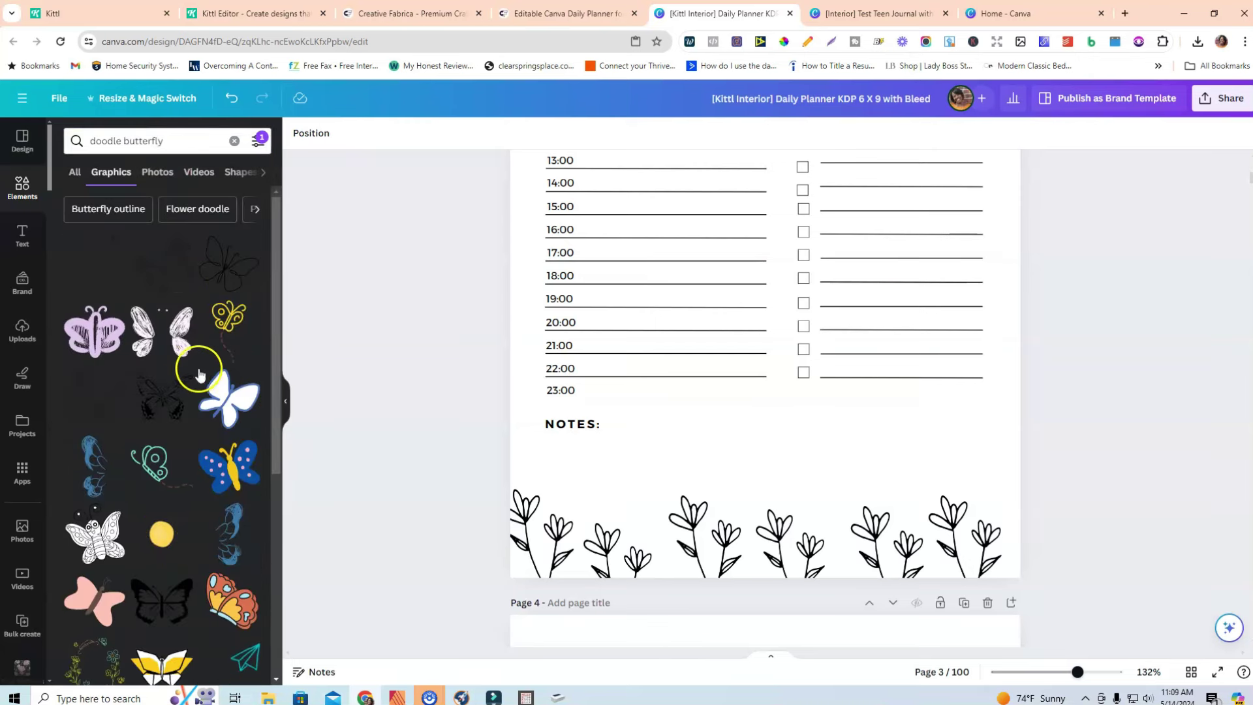
click(230, 351)
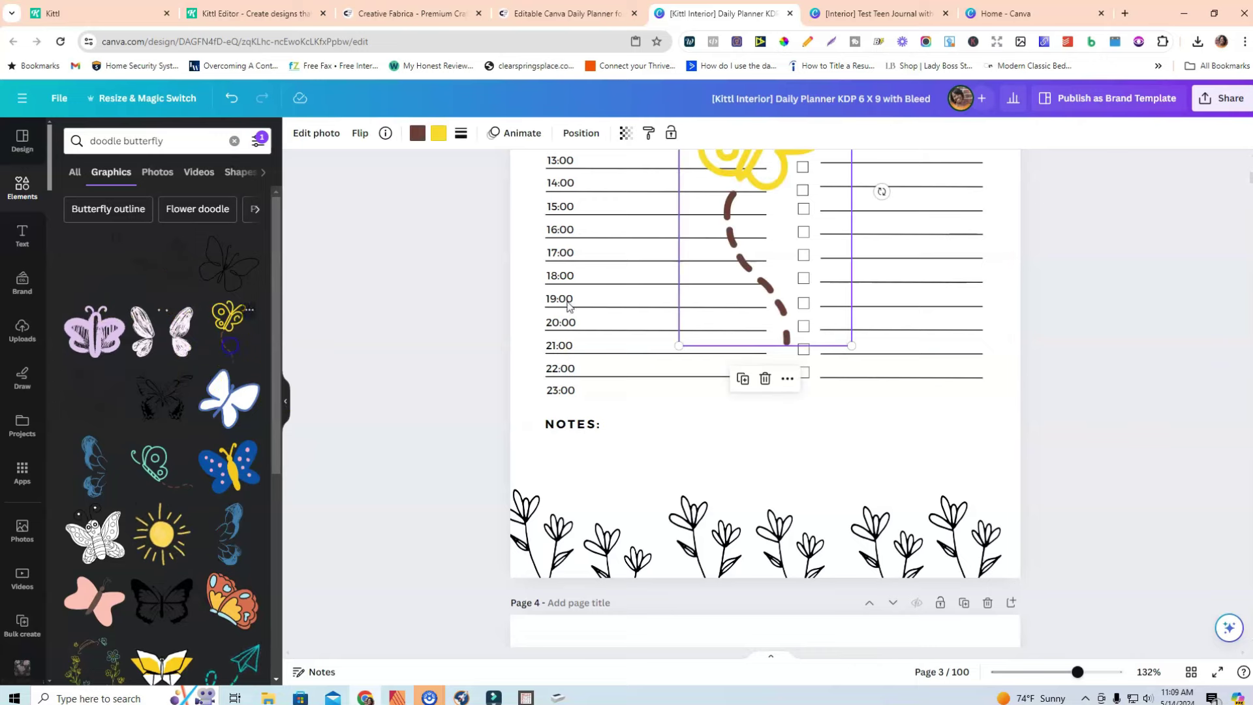
- Shrink the butterfly, rotate it to a diagonal and place it among the wildflowers along page 3's bottom edge
drag(696, 243, 879, 467)
drag(859, 554, 912, 533)
drag(861, 475, 818, 512)
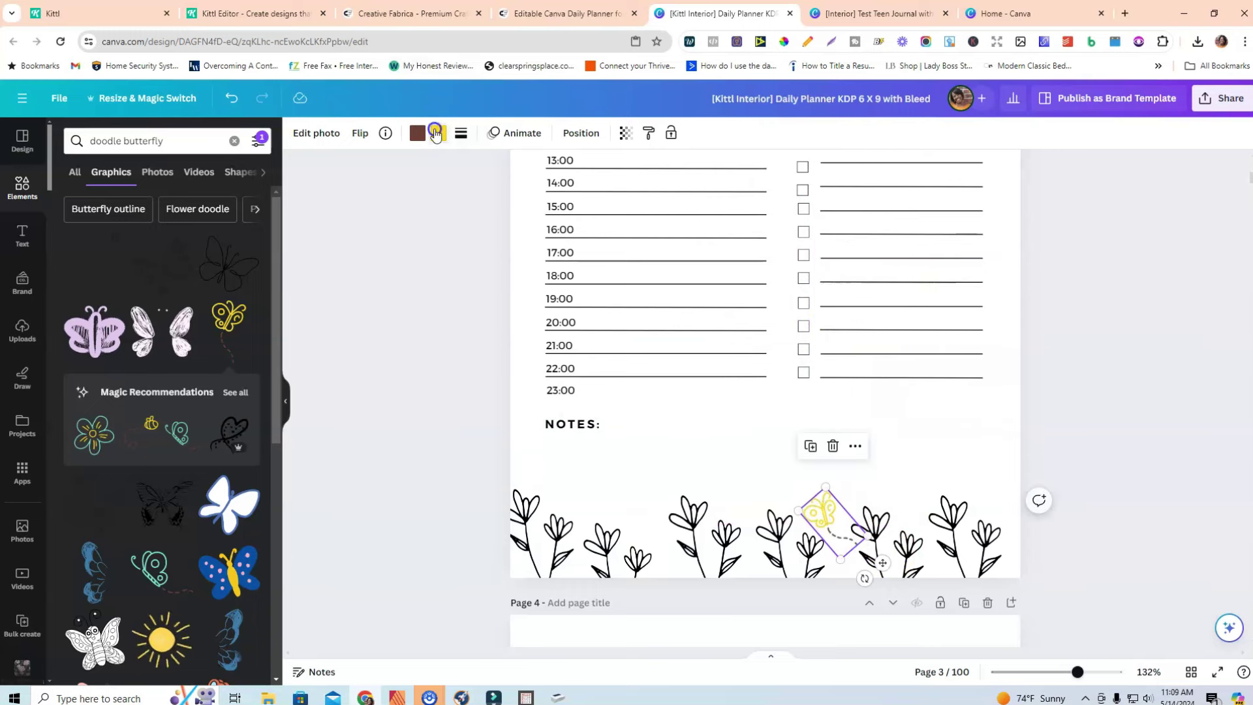
- Recolor both the butterfly and its dashed trail black and raise it just above the wildflowers
click(437, 134)
click(145, 215)
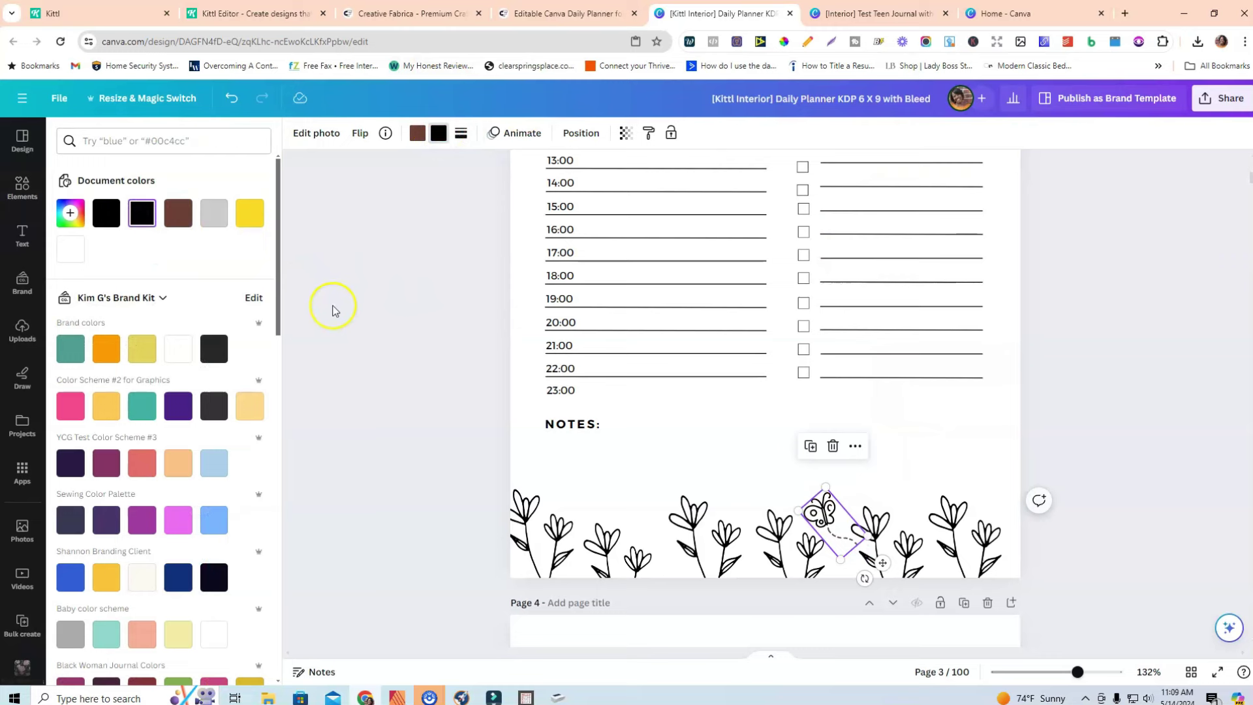
click(336, 309)
drag(825, 512, 843, 491)
click(416, 133)
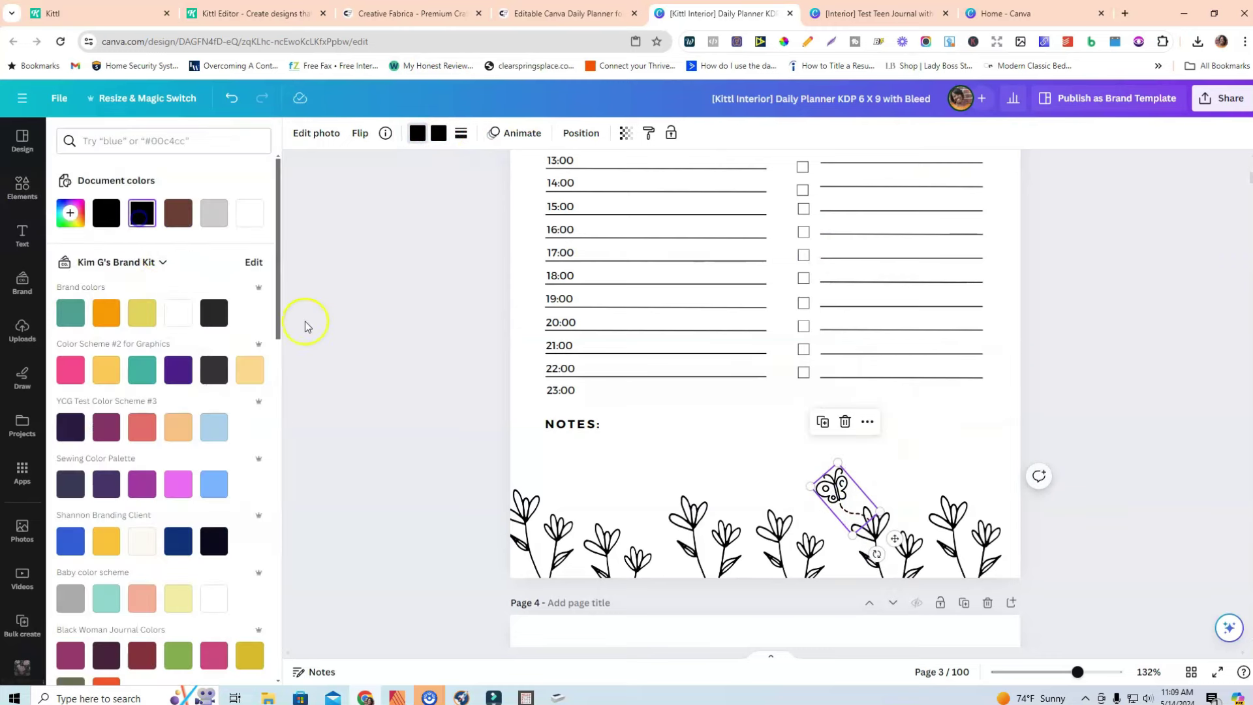
click(300, 320)
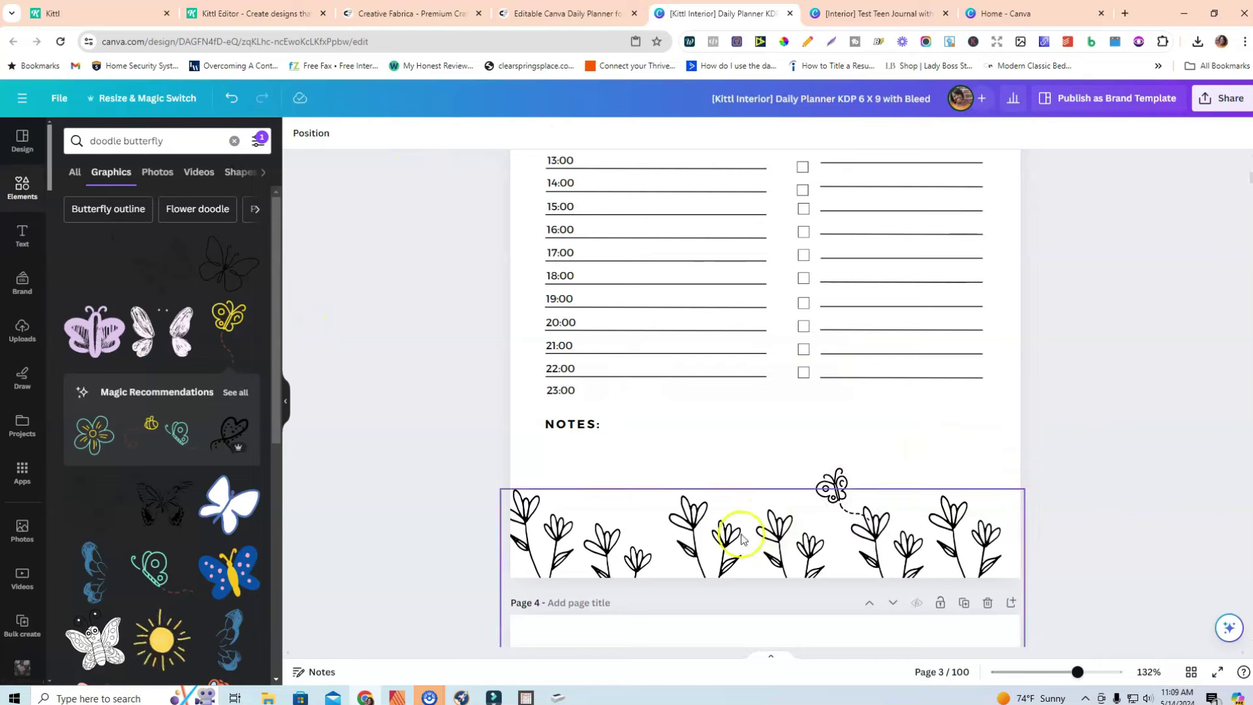
- Nudge the wildflower group slightly down and make page 3's curved title group slightly smaller
click(717, 540)
click(718, 540)
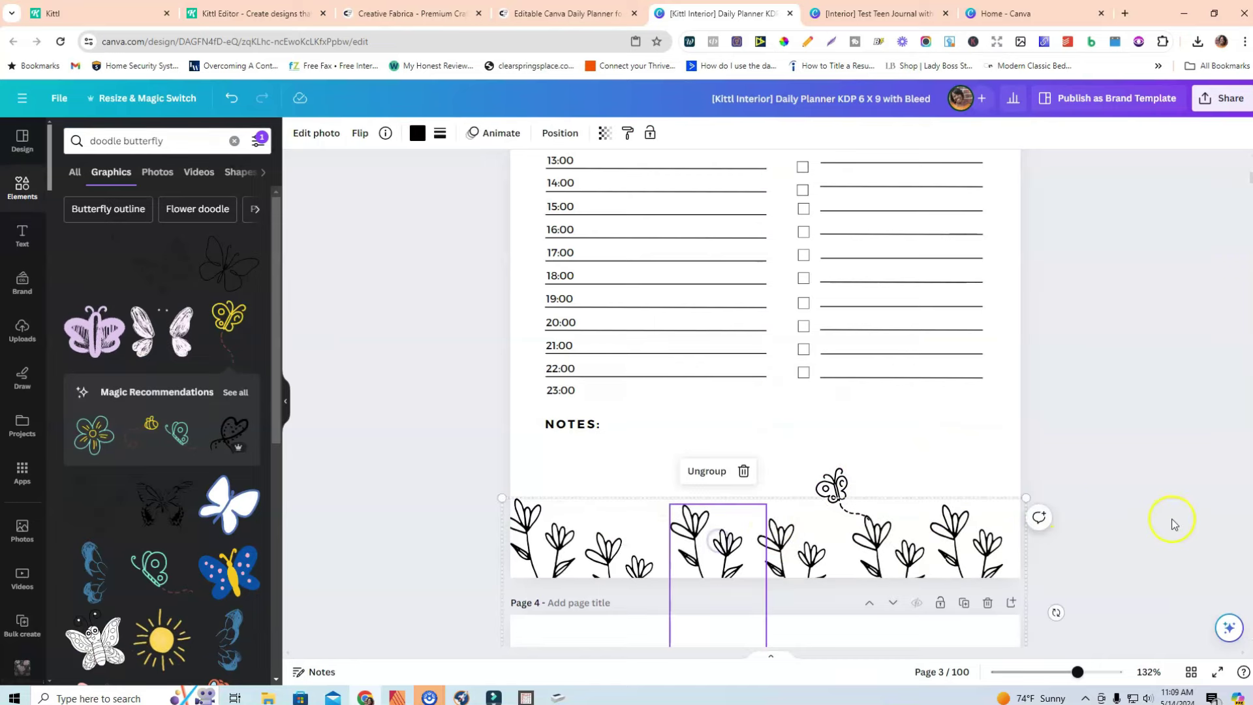
scroll(1168, 496, up, 6)
click(715, 282)
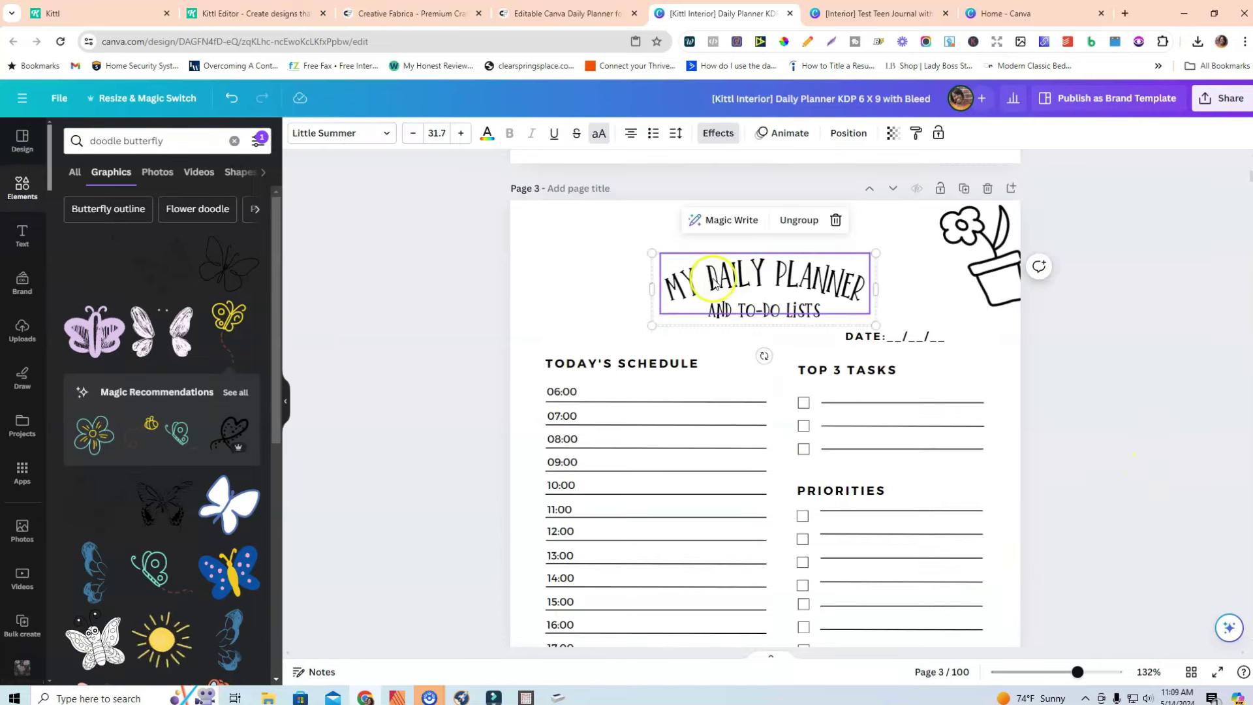
drag(652, 323, 659, 327)
- Scale down the potted flower in page 3's top-right corner and place a duplicate of it in the top-left corner
drag(1034, 271, 1035, 305)
click(991, 233)
drag(1062, 256, 1084, 258)
drag(980, 242, 545, 268)
click(981, 369)
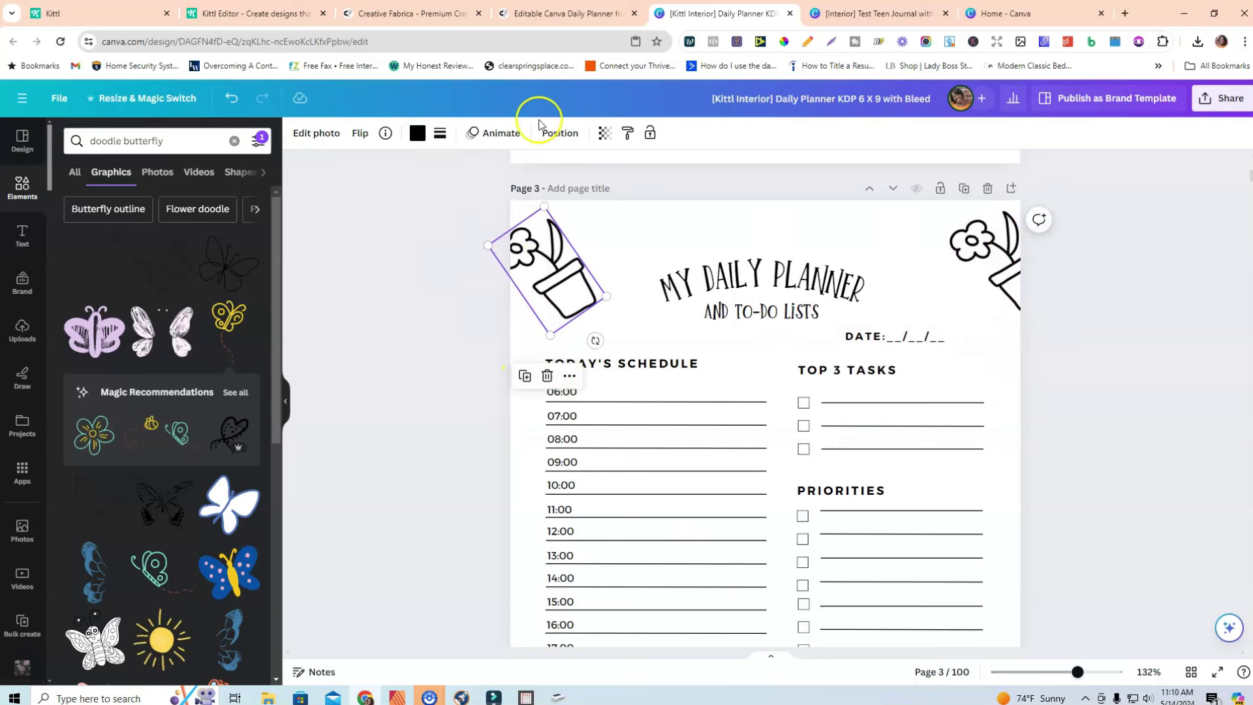
- Flip the top-left potted flower horizontally and tilt it partly past the left edge to mirror the right one, nudging that one slightly inward
click(370, 136)
click(377, 165)
drag(592, 342, 500, 342)
drag(528, 269, 501, 263)
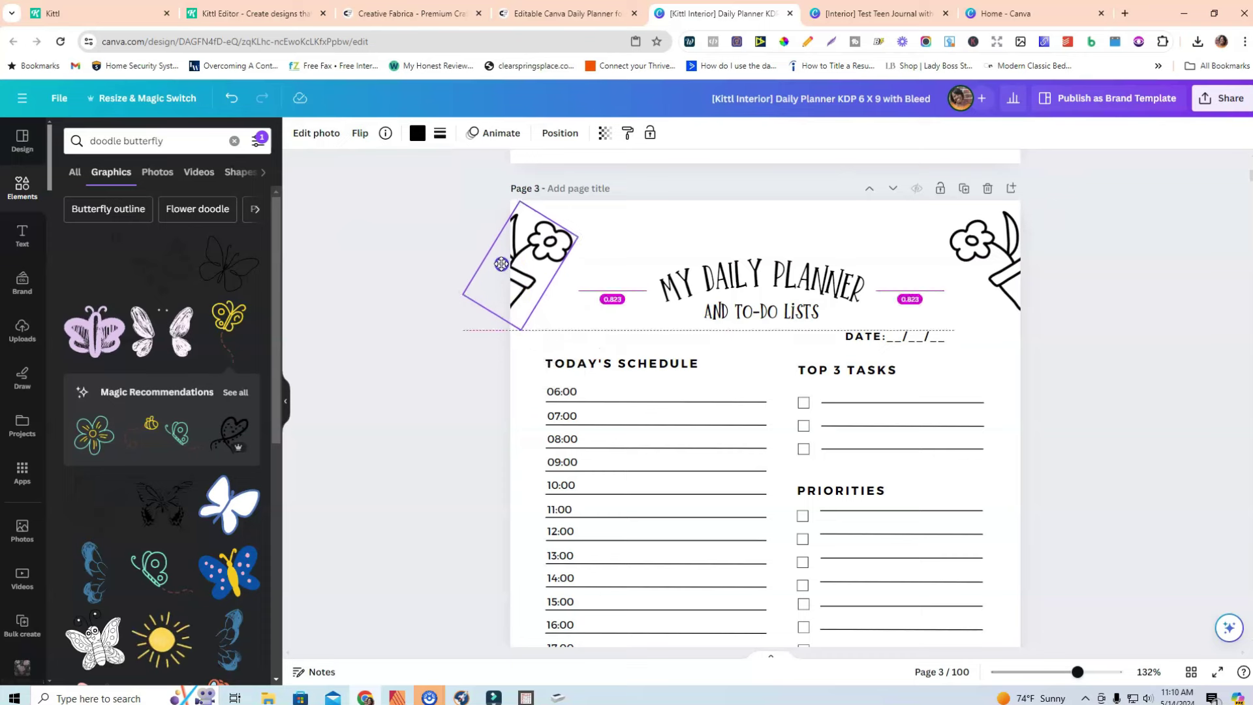
click(1153, 376)
click(985, 274)
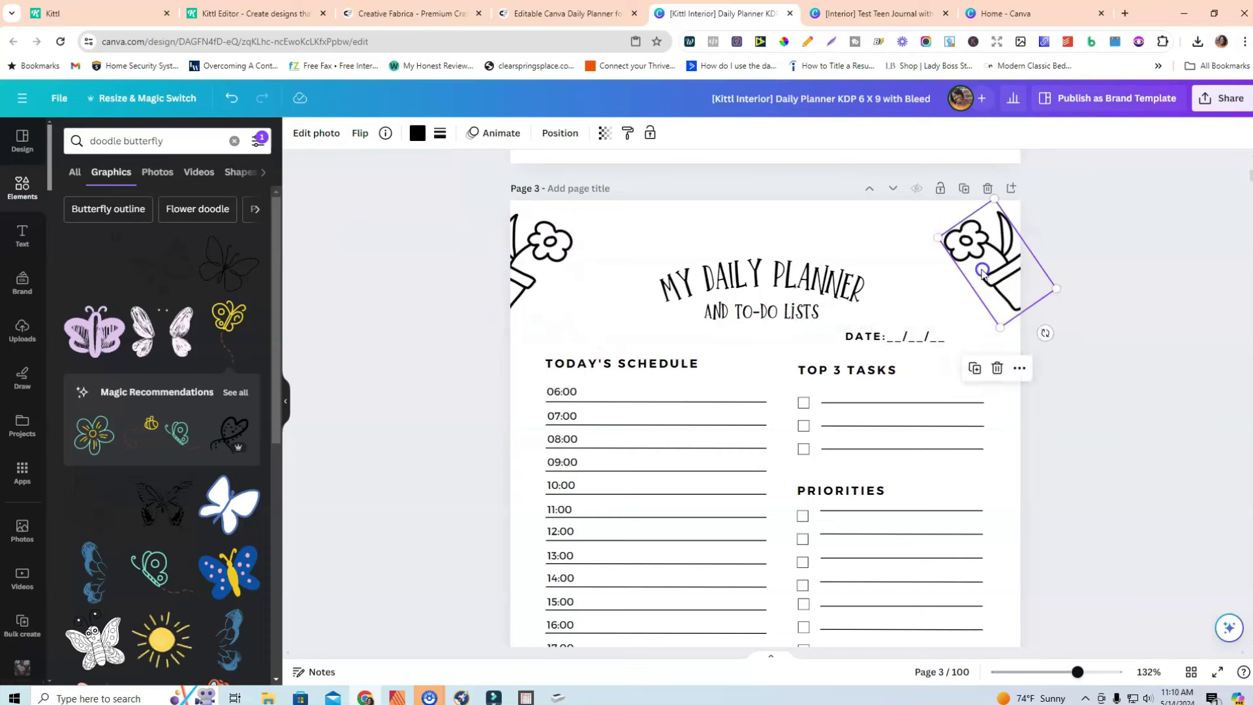
- Enlarge the "My Daily Planner and To-Do Lists" title group and center it between the two potted flowers
click(714, 277)
drag(649, 252, 633, 244)
drag(773, 267, 783, 264)
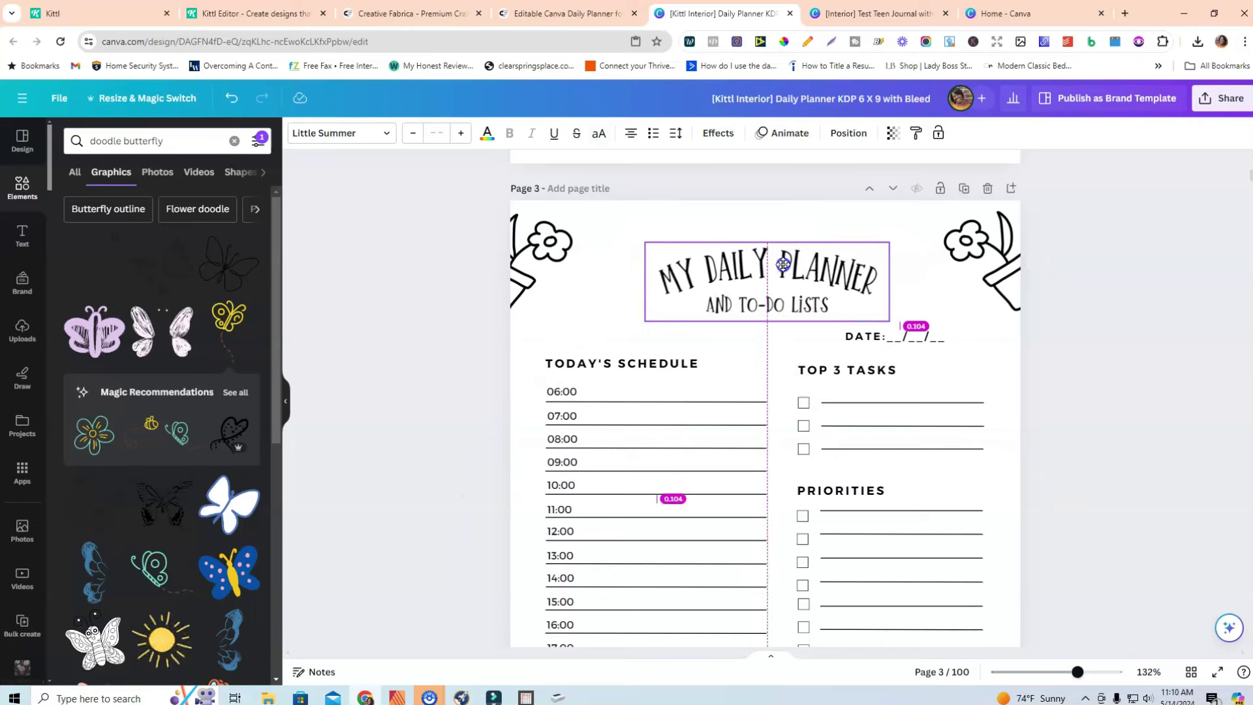
click(1172, 387)
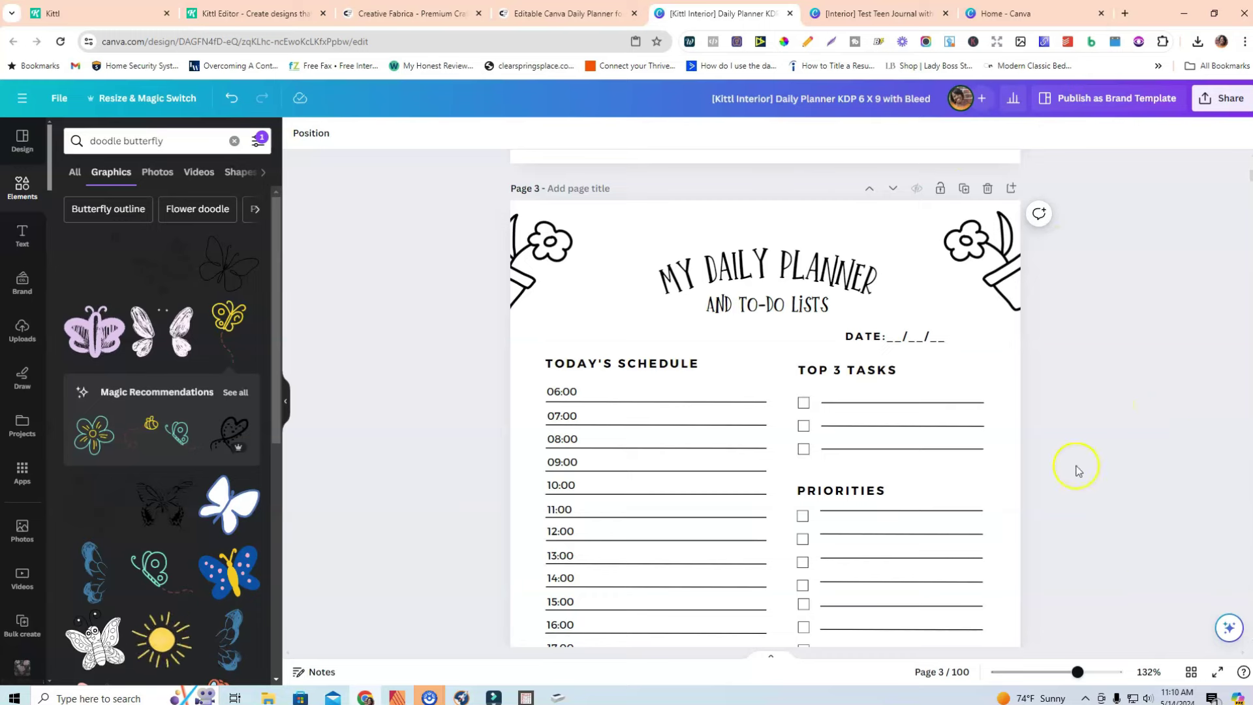
scroll(1133, 566, down, 3)
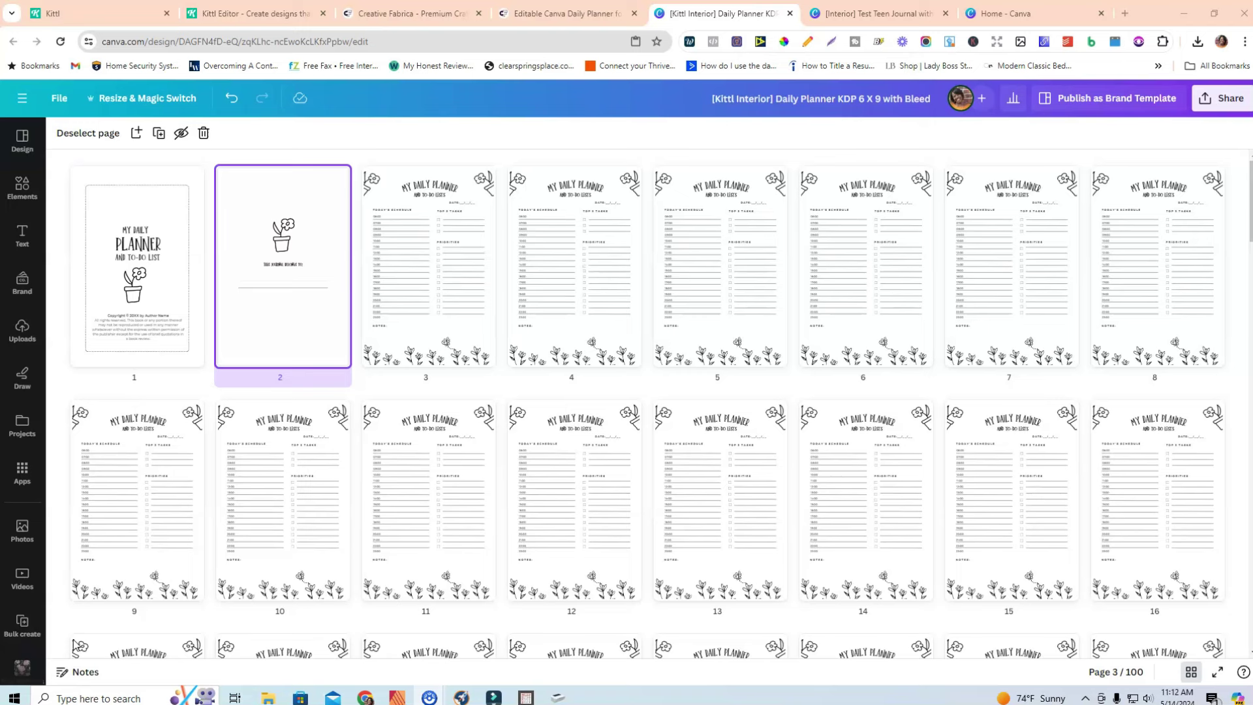
- Switch to the Test Teen Journal with Prompts design and view its title and copyright page
click(840, 16)
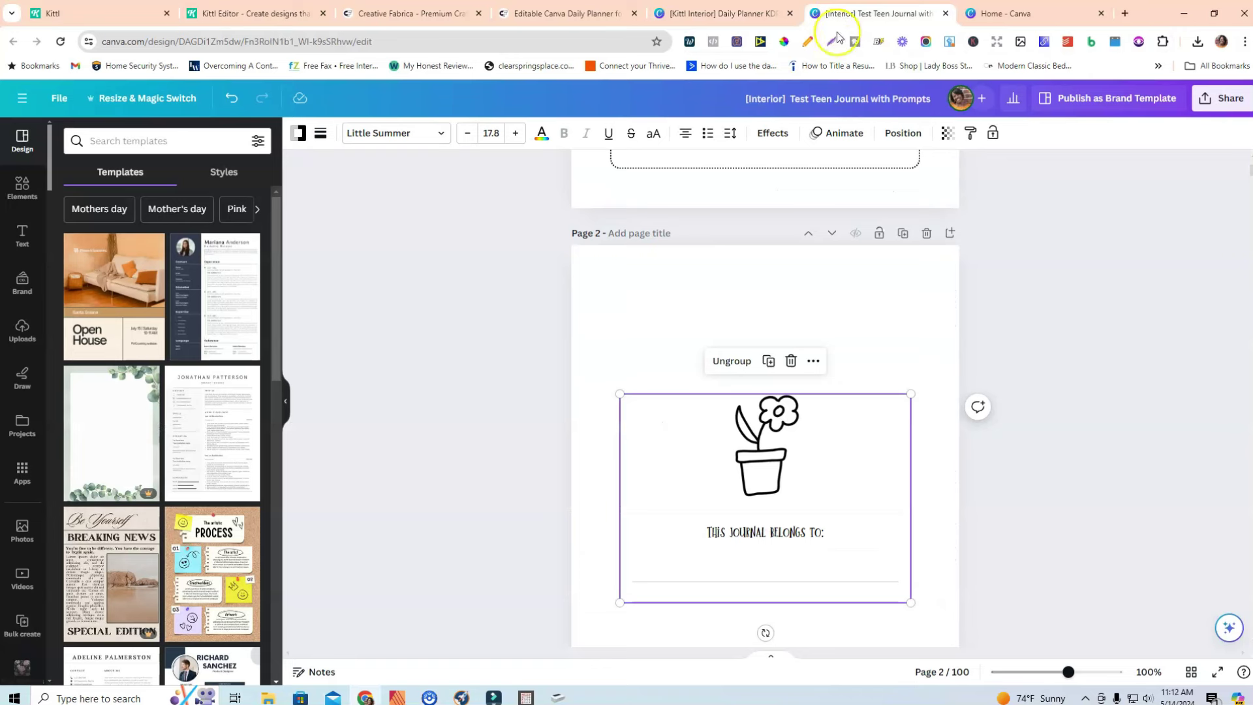
scroll(988, 418, up, 5)
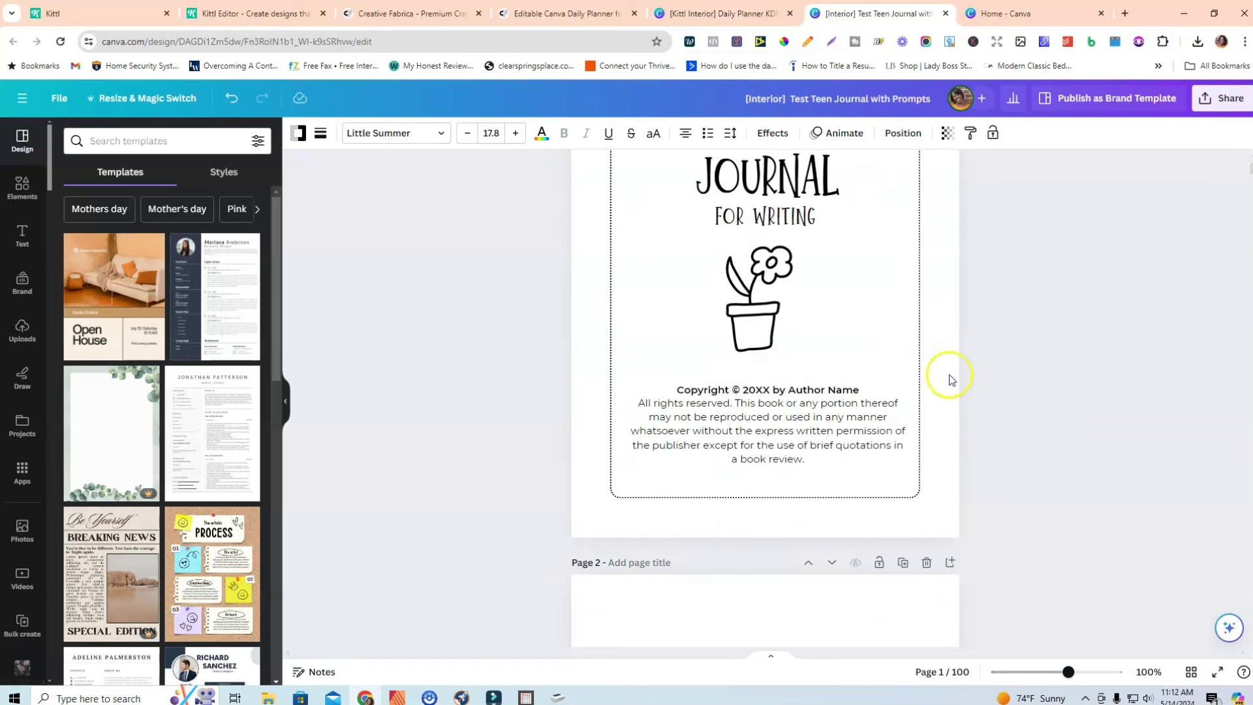
scroll(922, 405, up, 1)
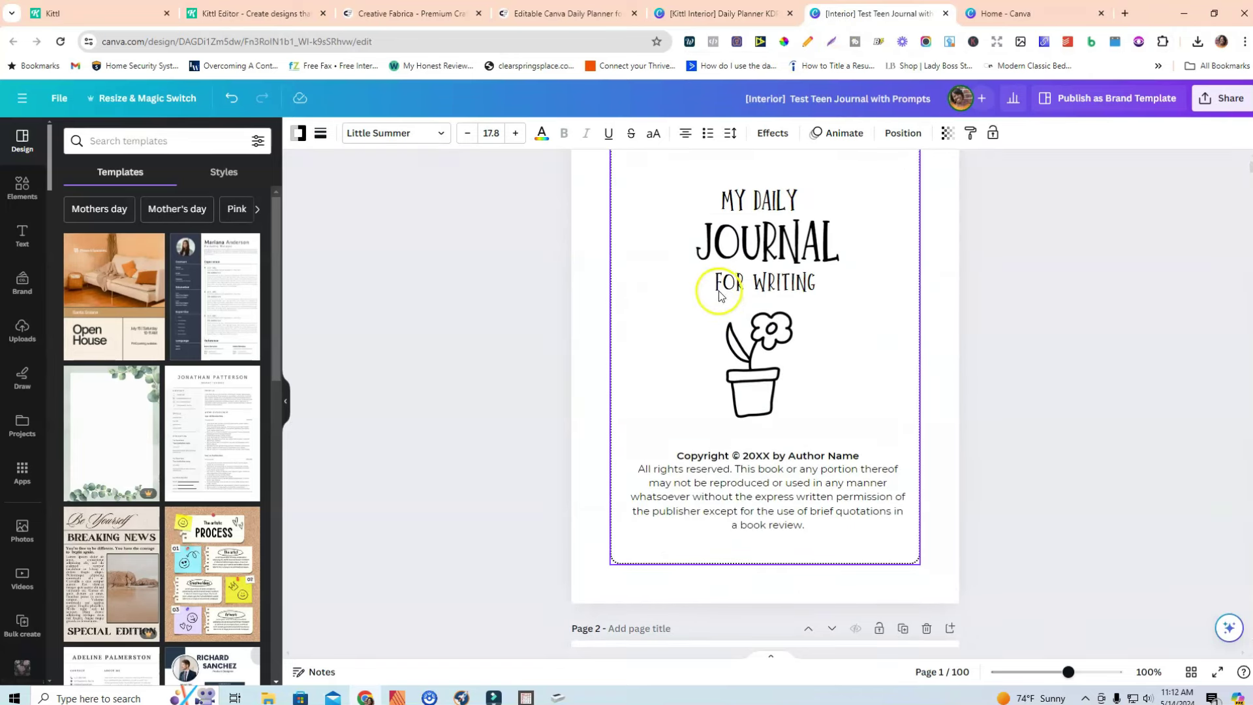
- Return to the Kittl Interior planner design and set its download to PDF Print, all pages, with the CMYK color profile
click(744, 14)
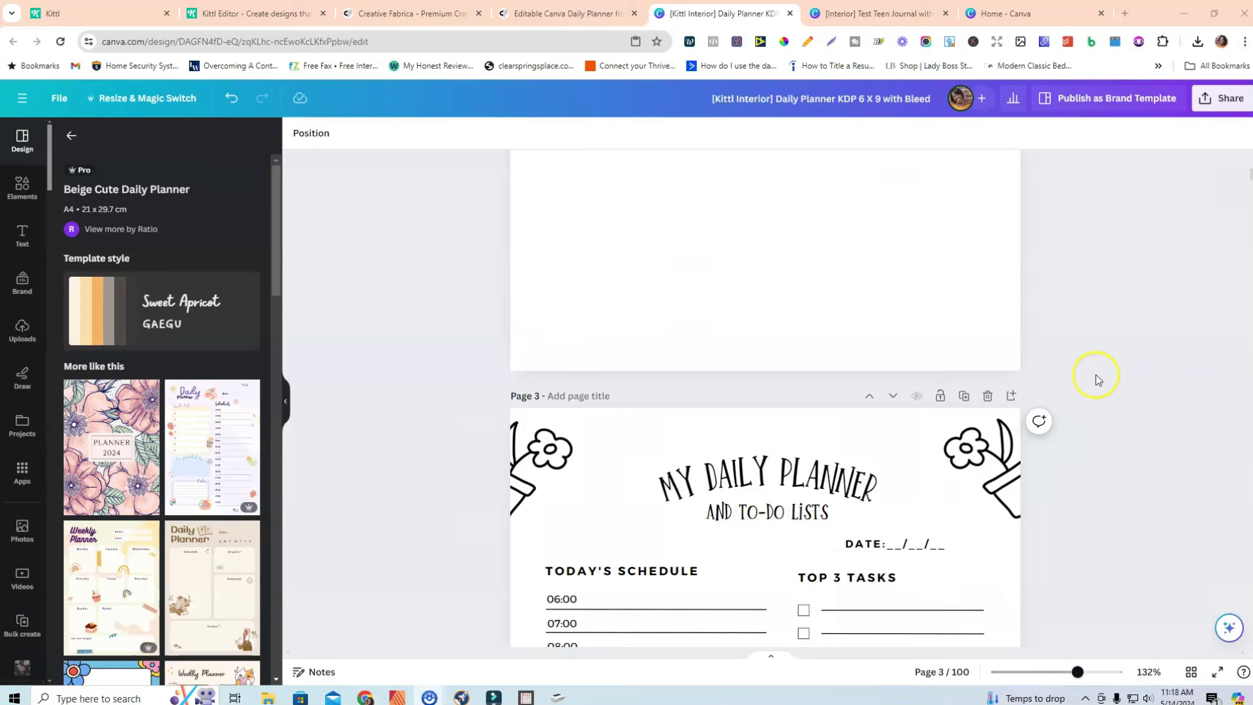
scroll(1100, 378, up, 5)
click(1184, 108)
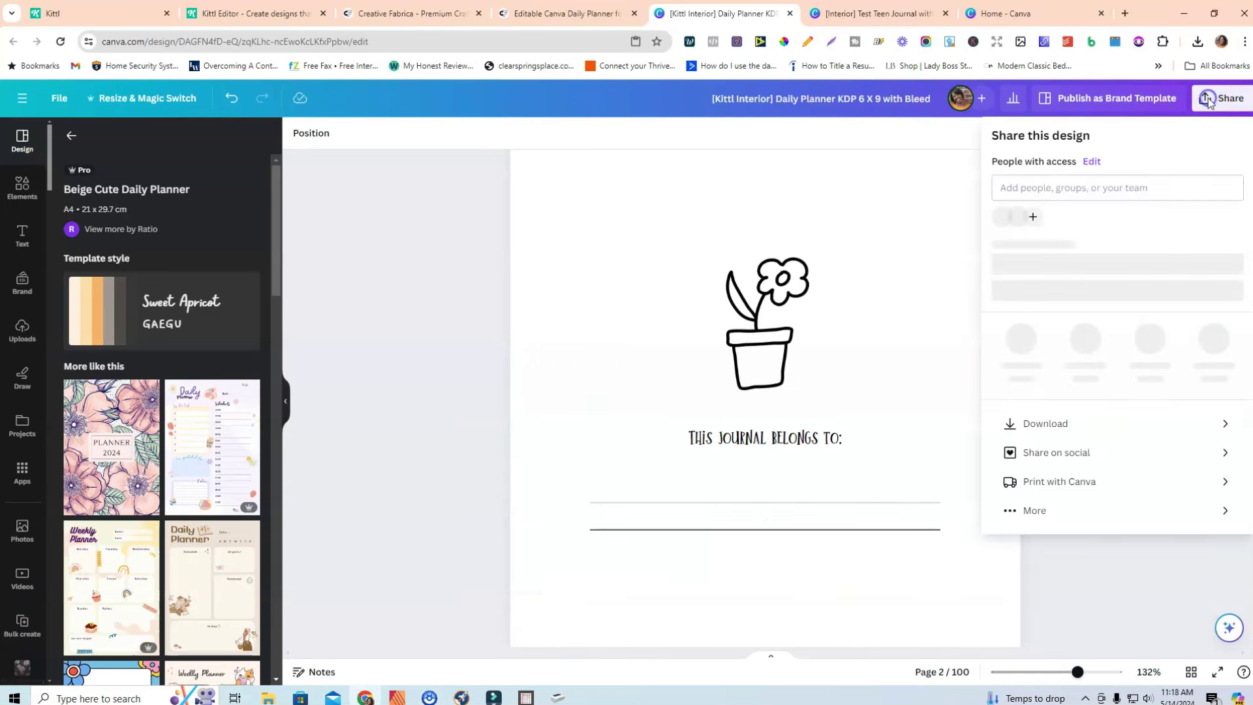
click(1079, 434)
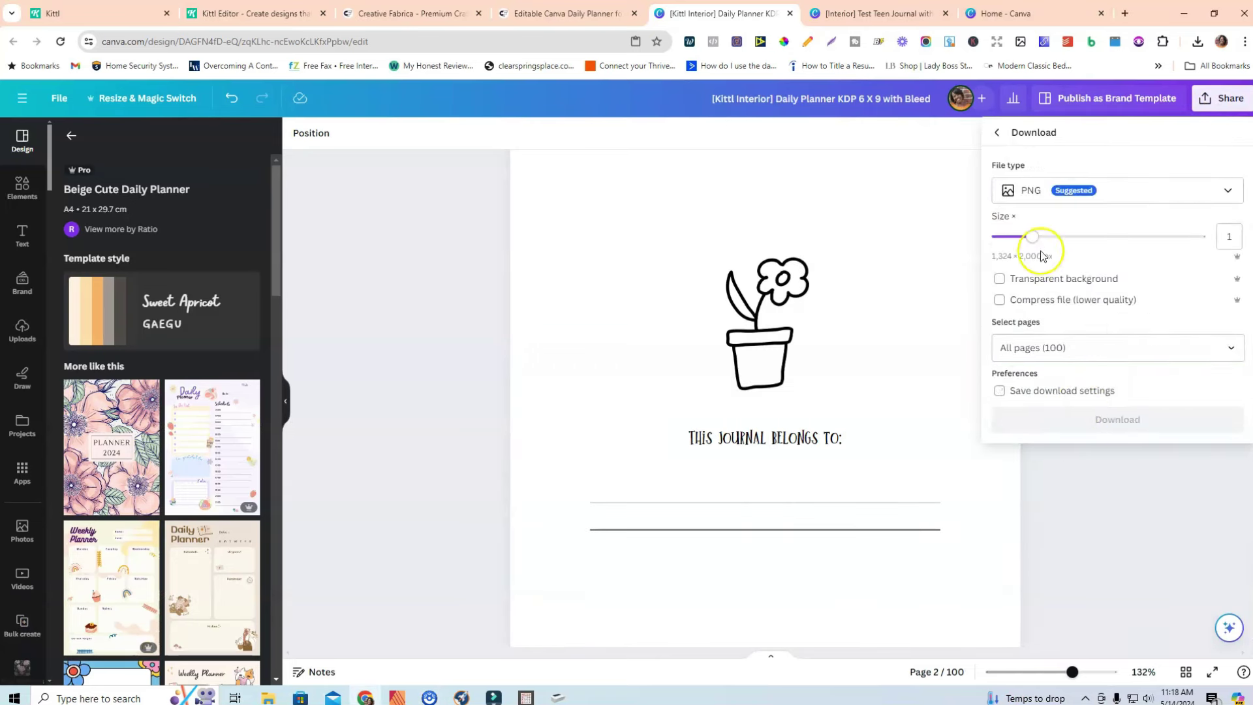
click(1049, 203)
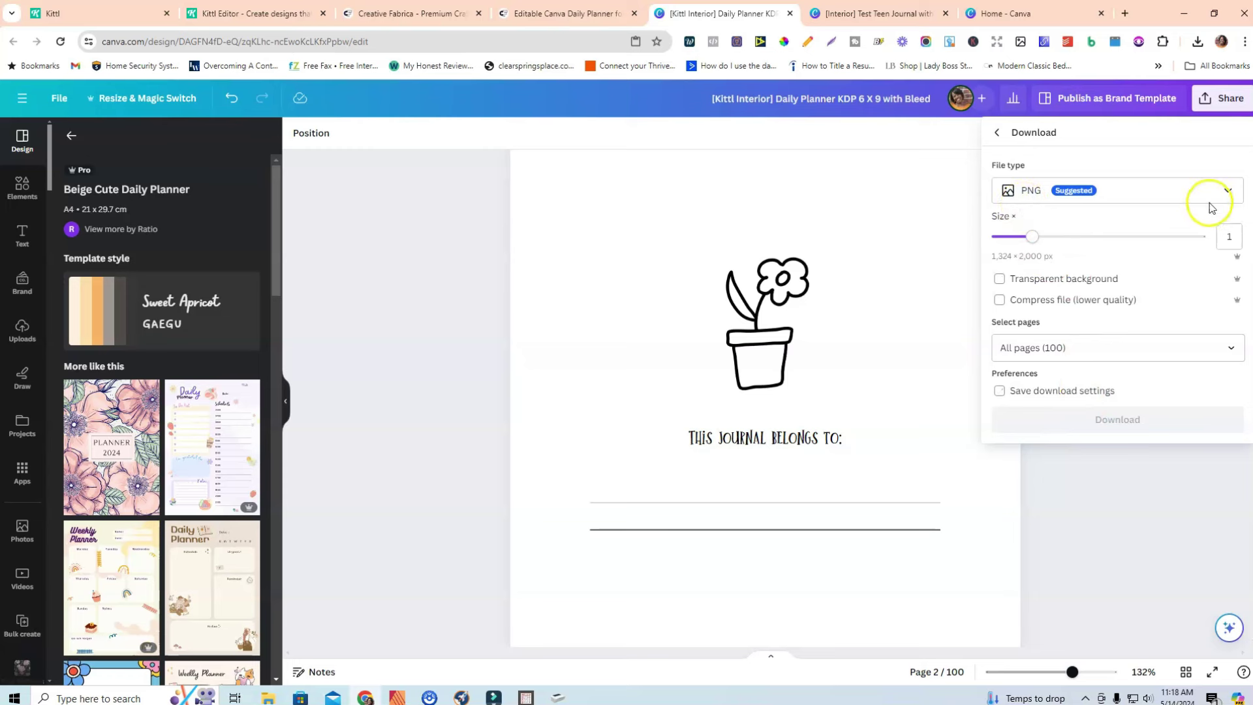
click(1063, 353)
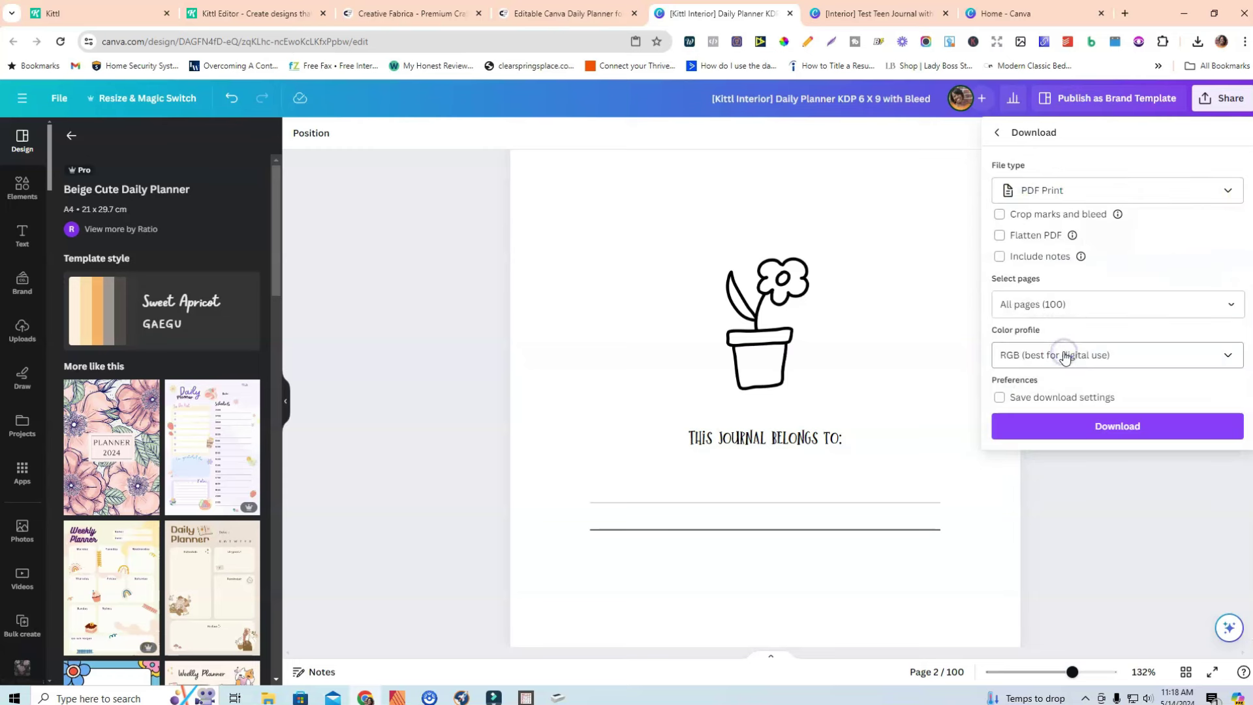
click(1104, 358)
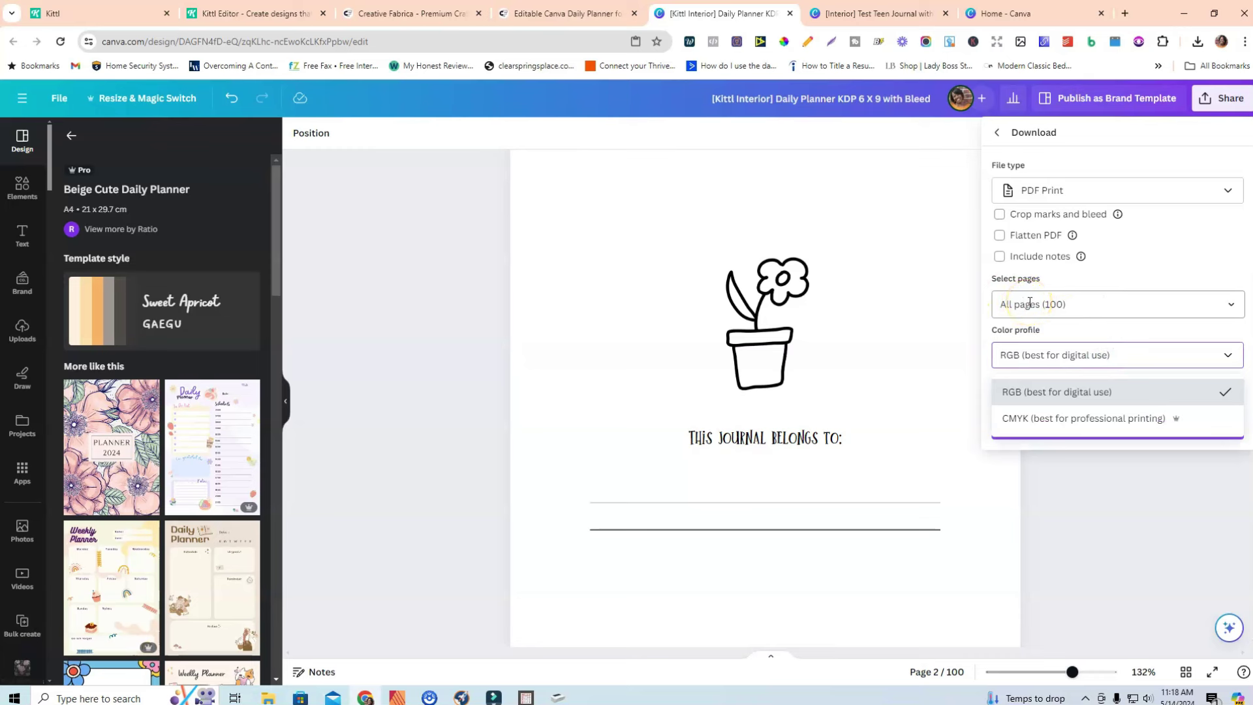
click(1043, 417)
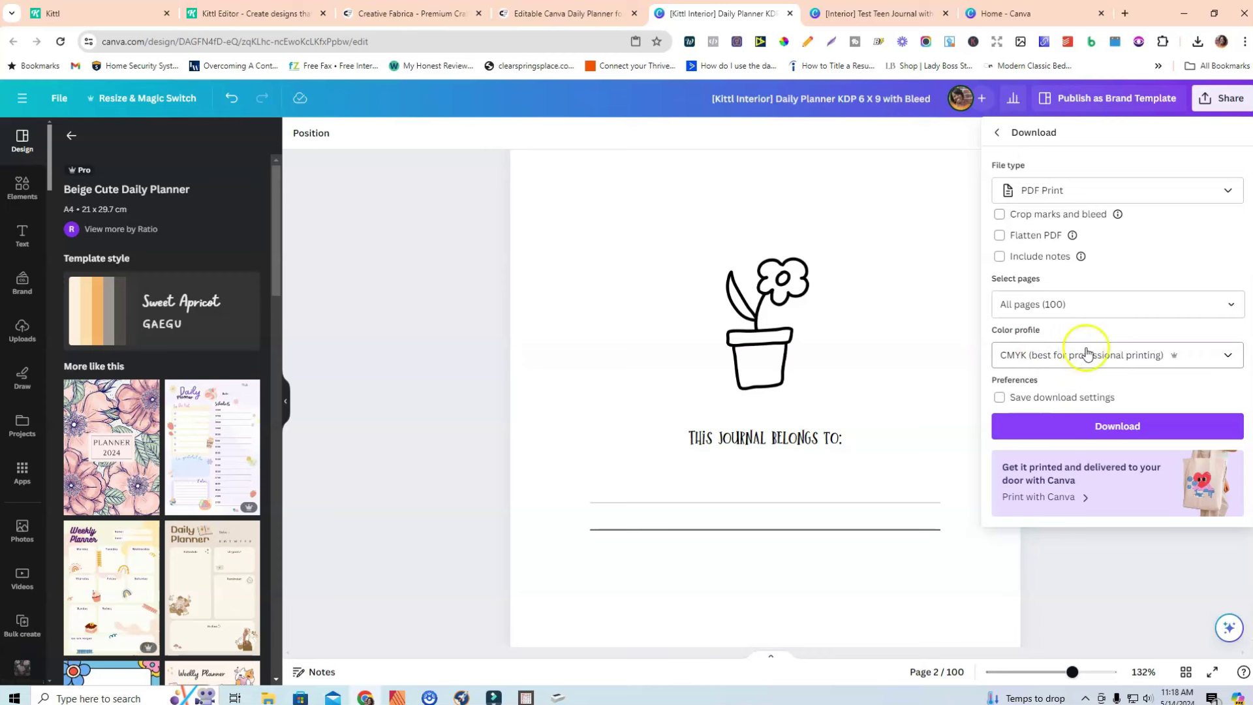
click(1082, 431)
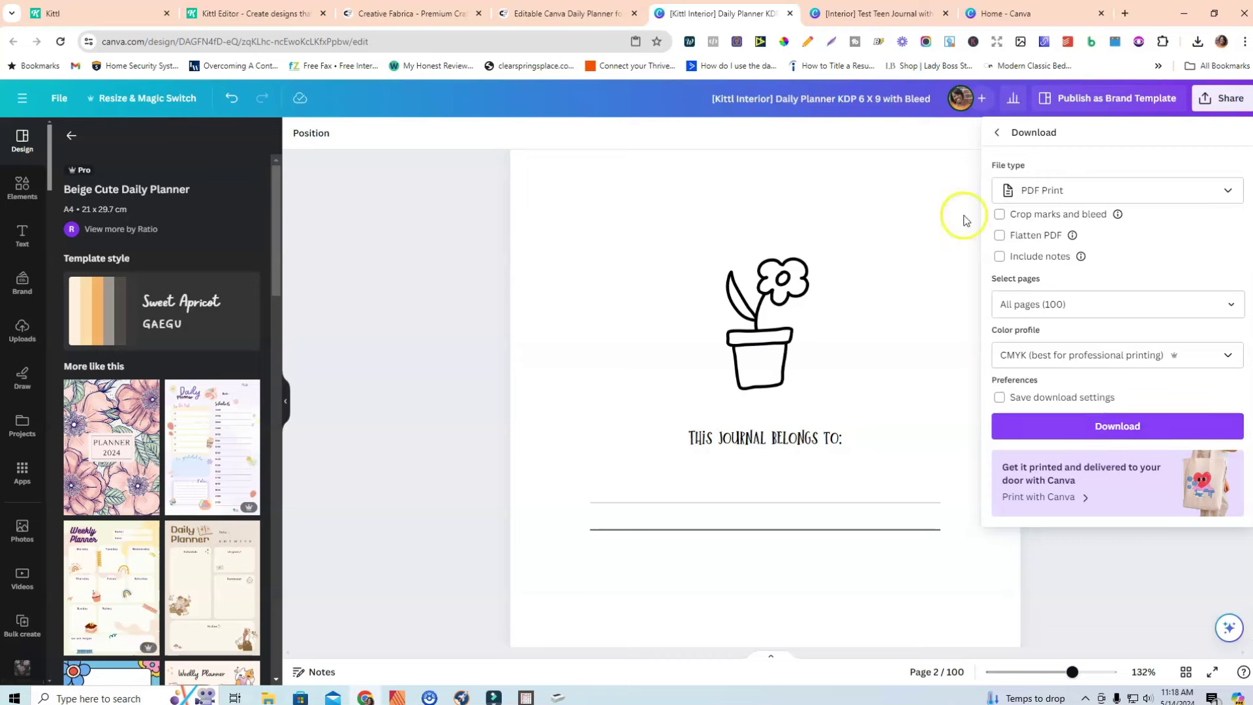
- Review the Kittl planner cover and the teen journal design, then examine the planner interior's title page
click(261, 21)
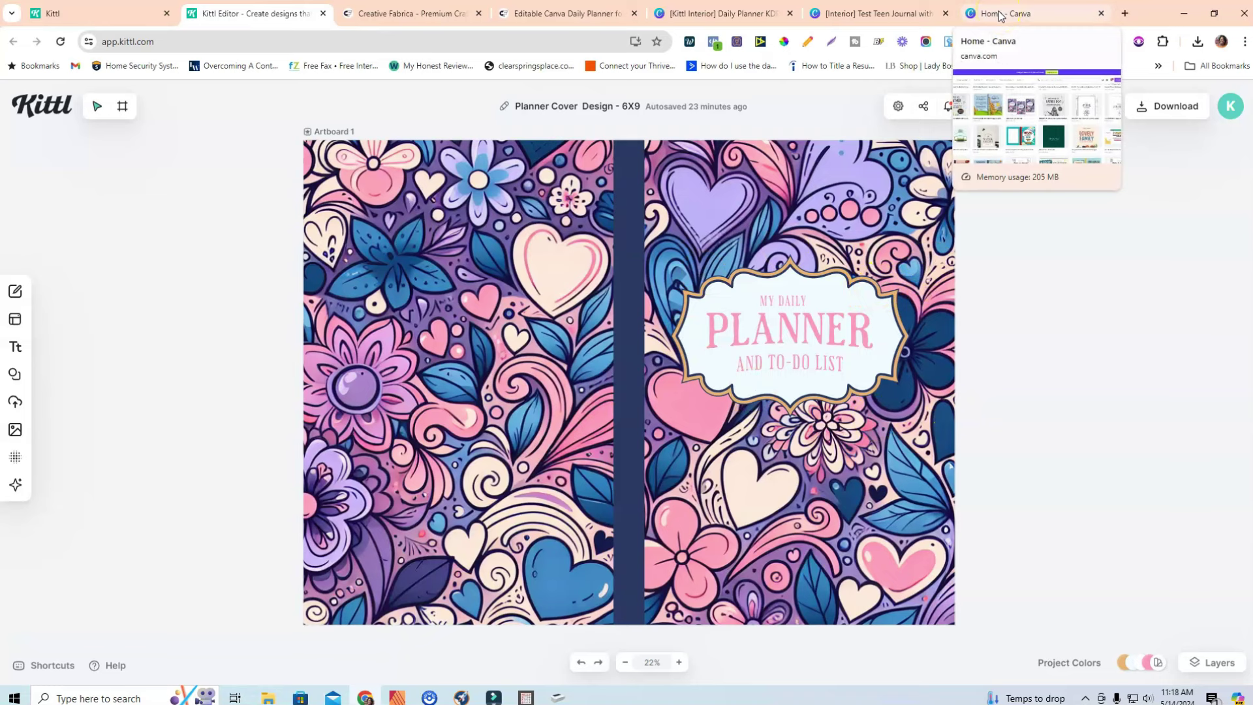
click(876, 17)
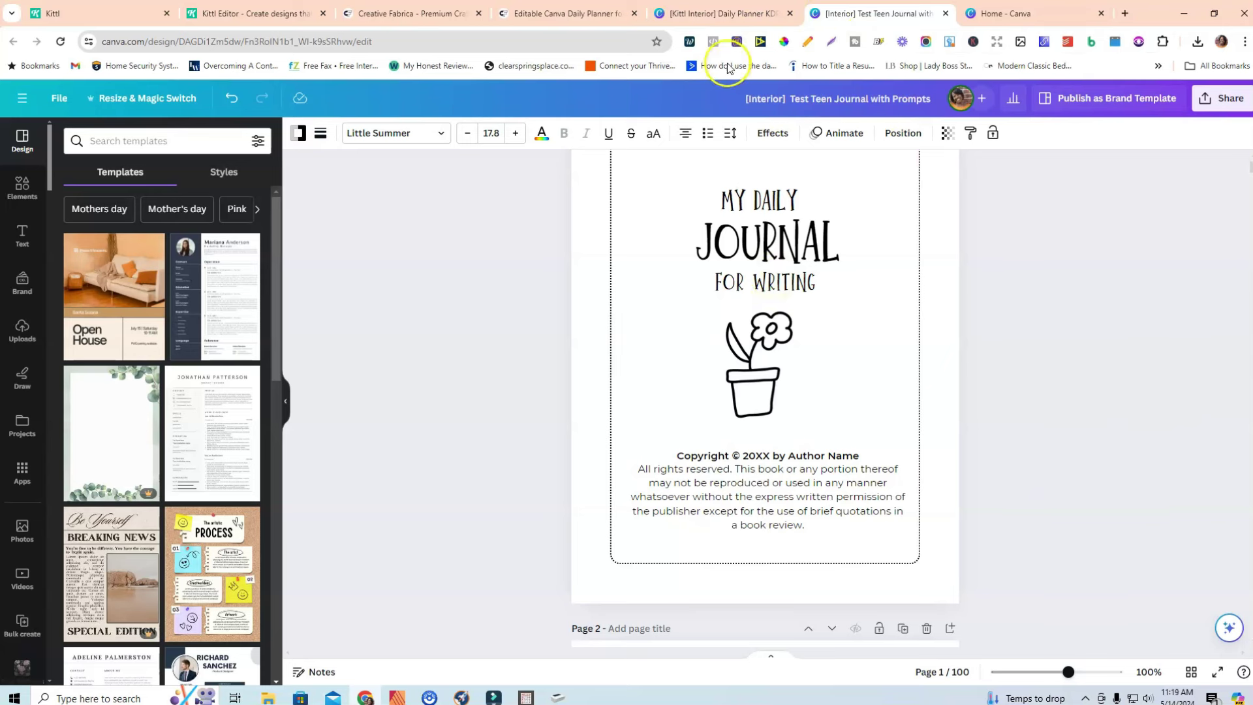
click(722, 13)
click(383, 304)
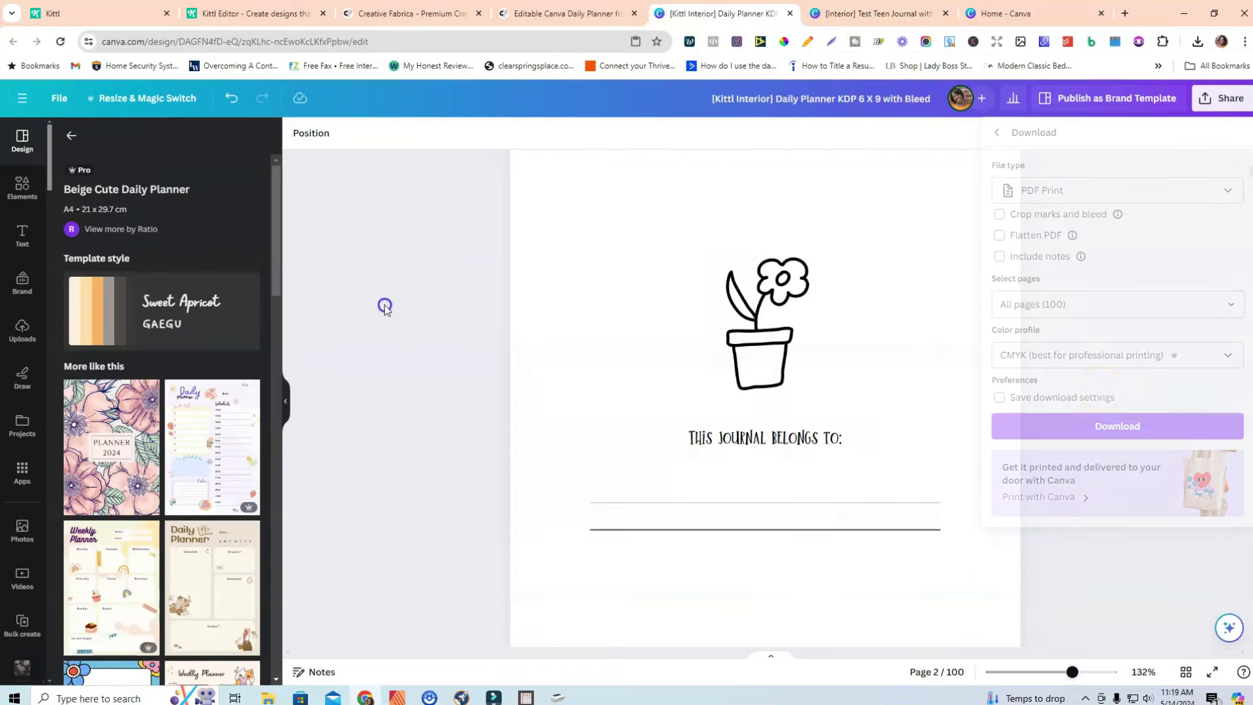
scroll(1087, 384, up, 10)
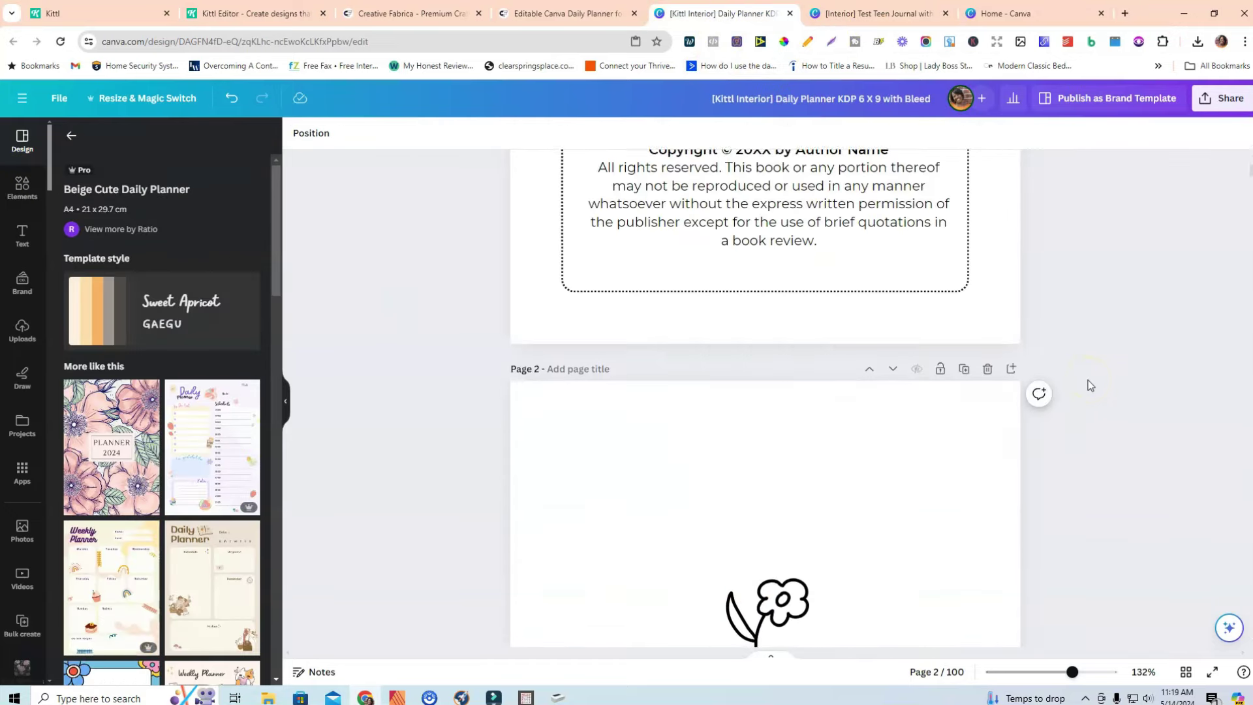
scroll(1086, 385, up, 2)
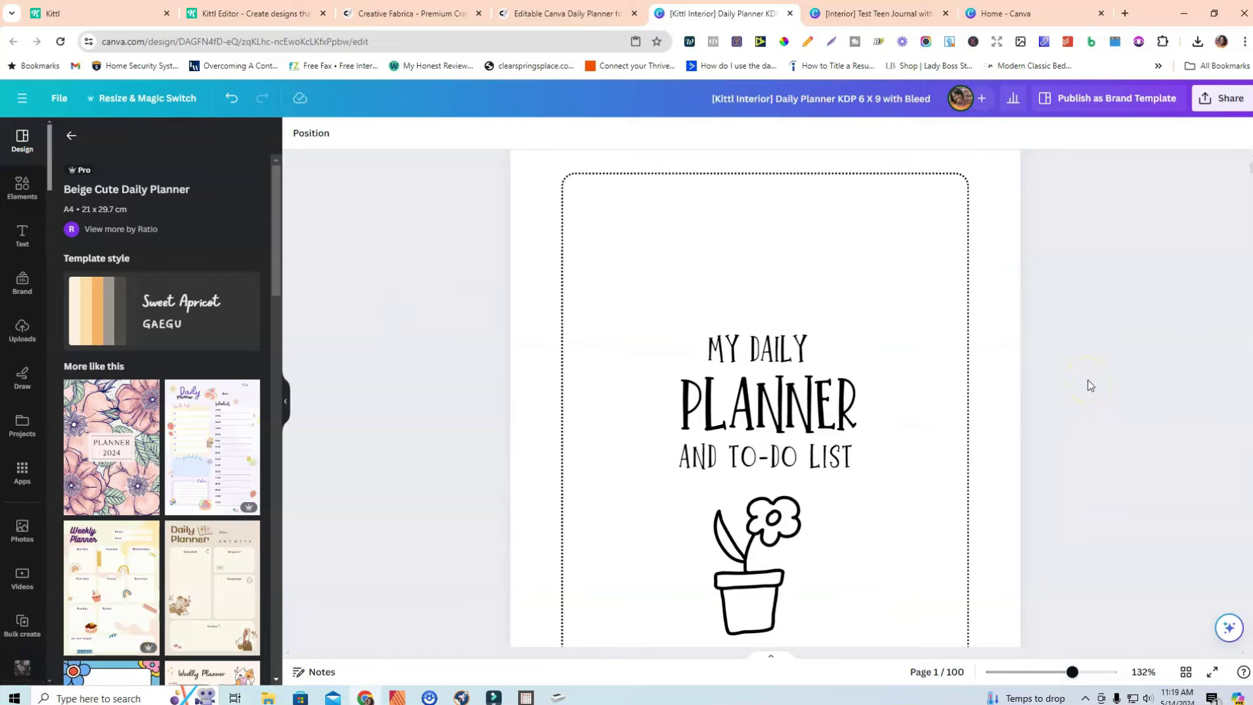